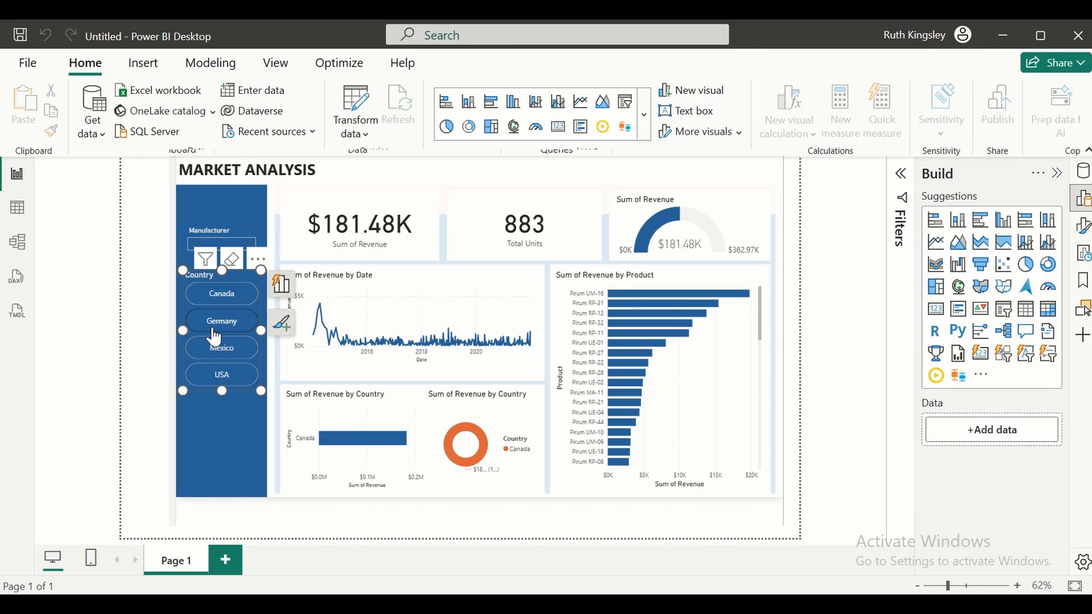
# - Filter the Market Analysis dashboard through Germany, Mexico and USA in the Country slicer, and try the Manufacturer slicer
pyautogui.click(214, 348)
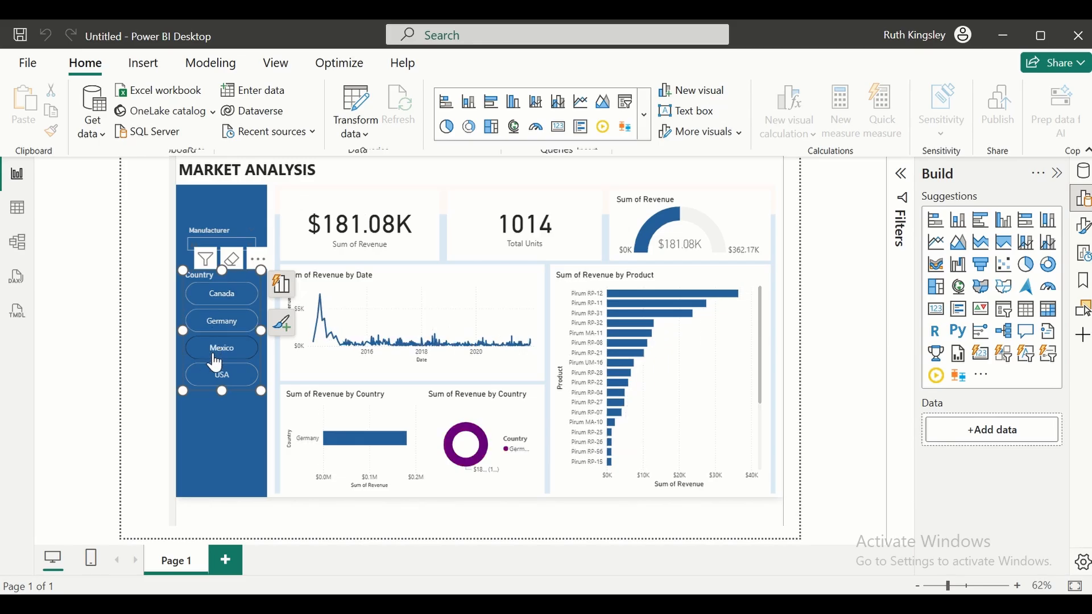
pyautogui.click(214, 381)
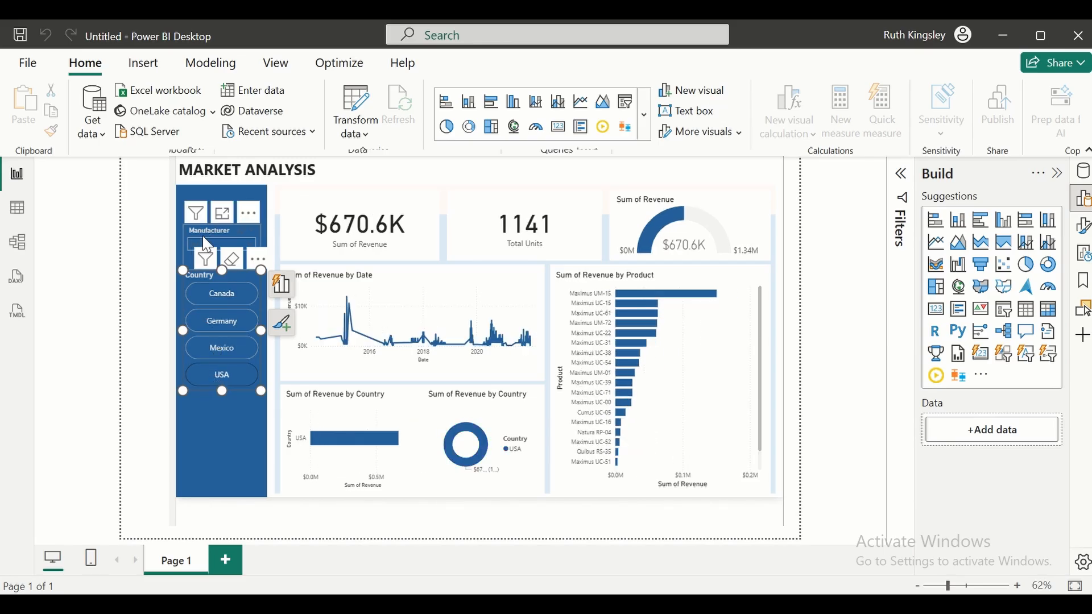
pyautogui.click(208, 249)
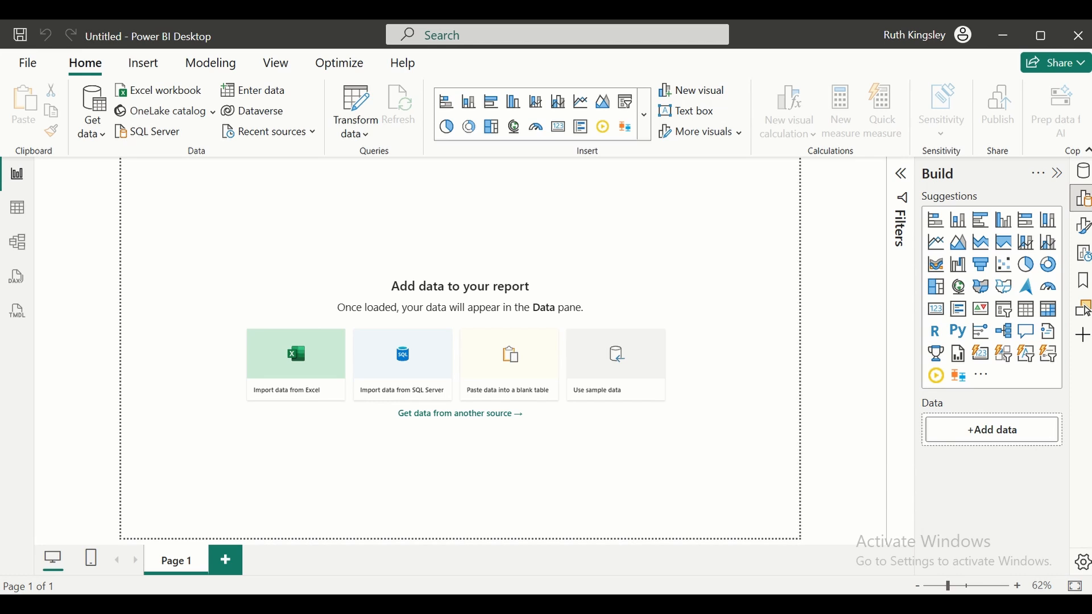
# - Switch to the Canada workbook in Excel and widen its Date column to show the full dates
pyautogui.hotkey('alt', 'Tab')
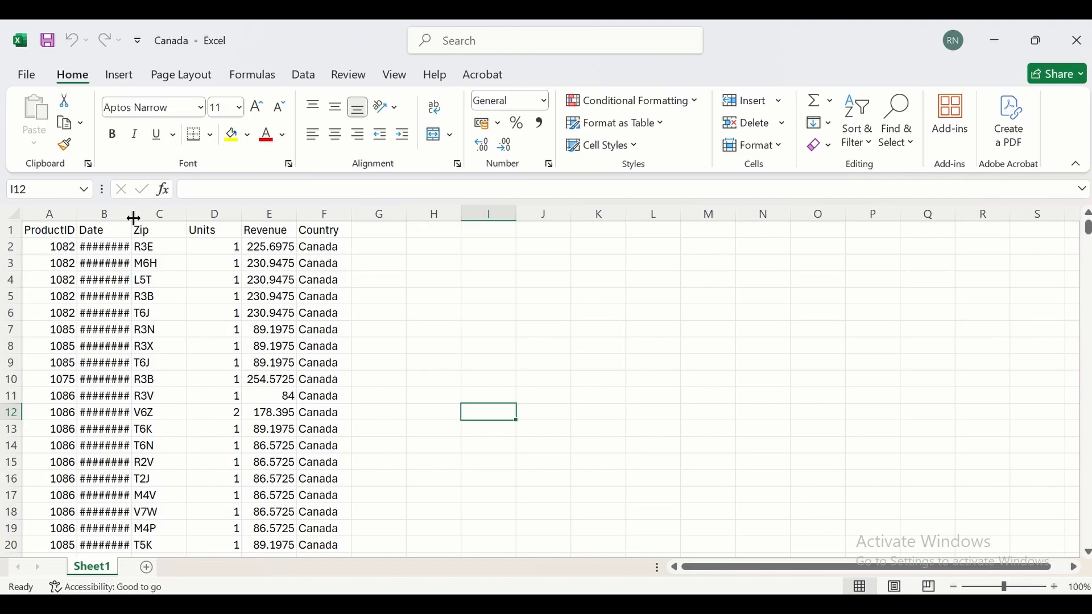
pyautogui.moveTo(134, 218); pyautogui.dragTo(152, 218)
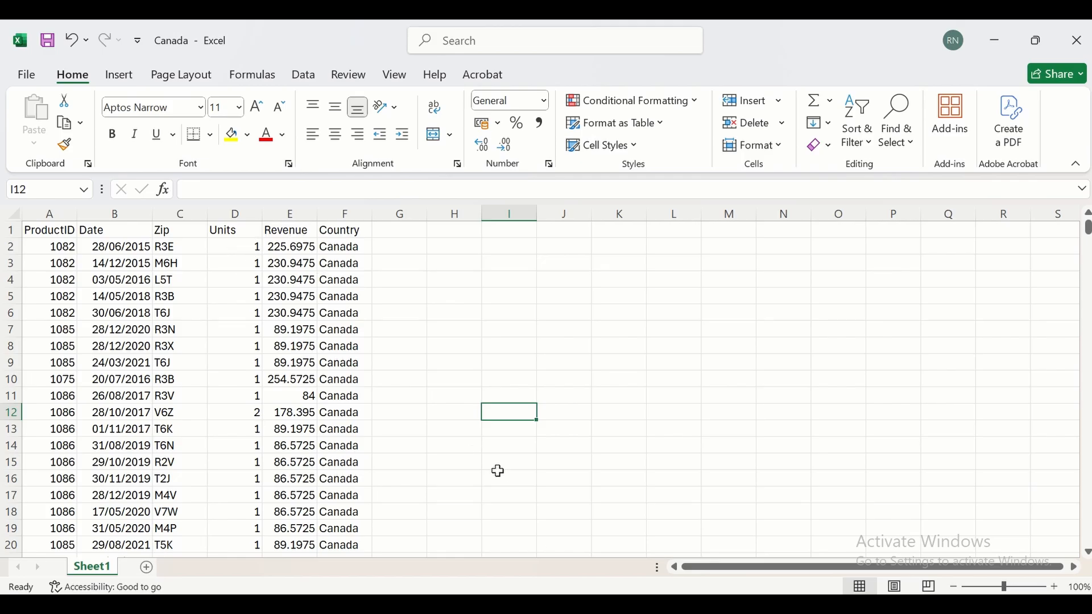
# - Look through the sales columns of the Germany and USsales workbooks
pyautogui.moveTo(591, 609)
pyautogui.click(604, 547)
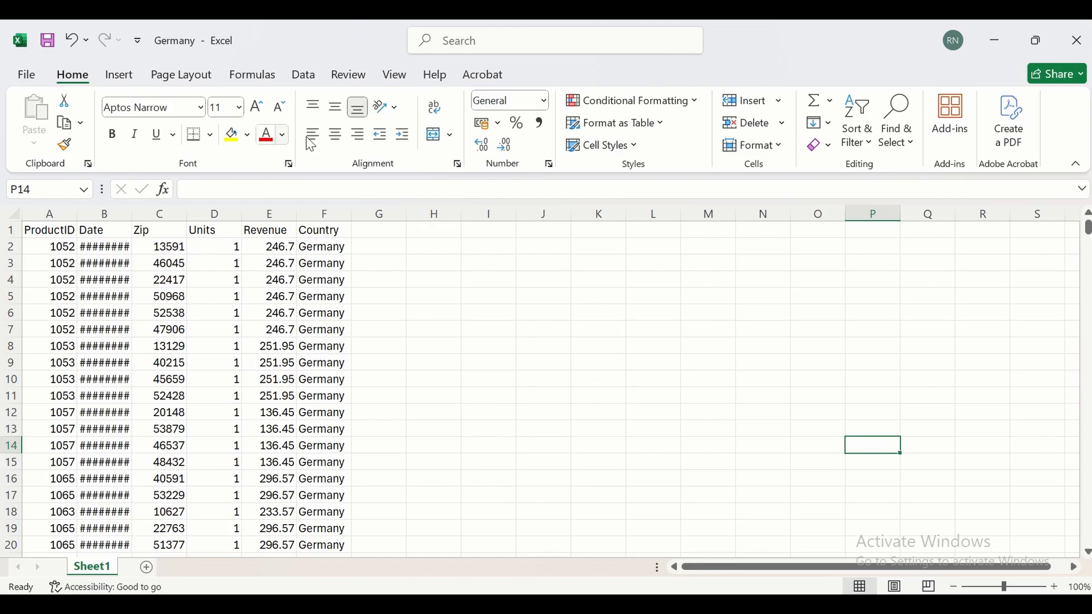
pyautogui.moveTo(592, 609)
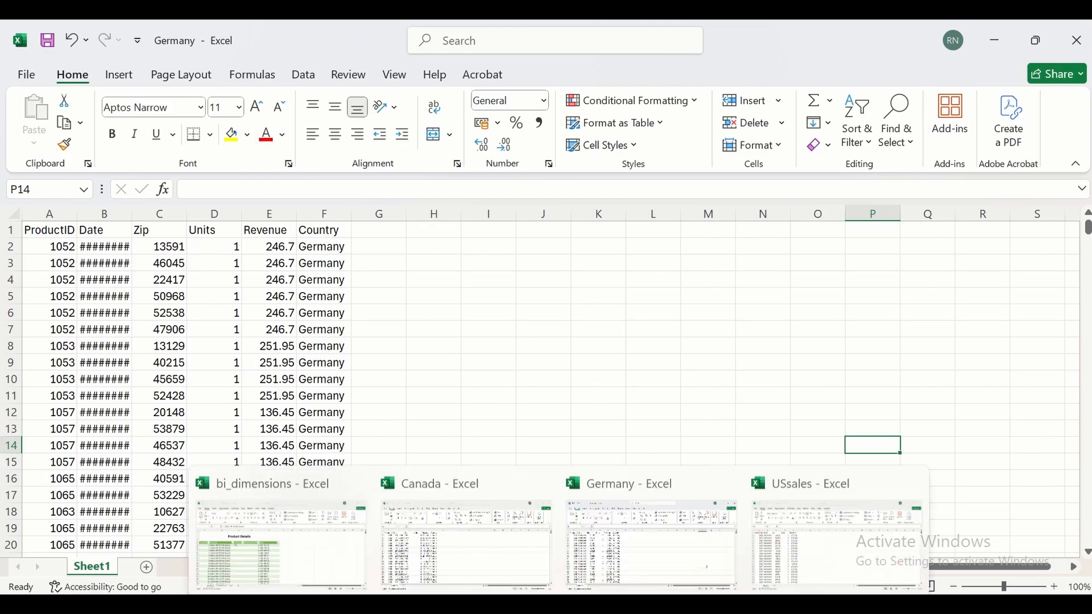
pyautogui.click(792, 546)
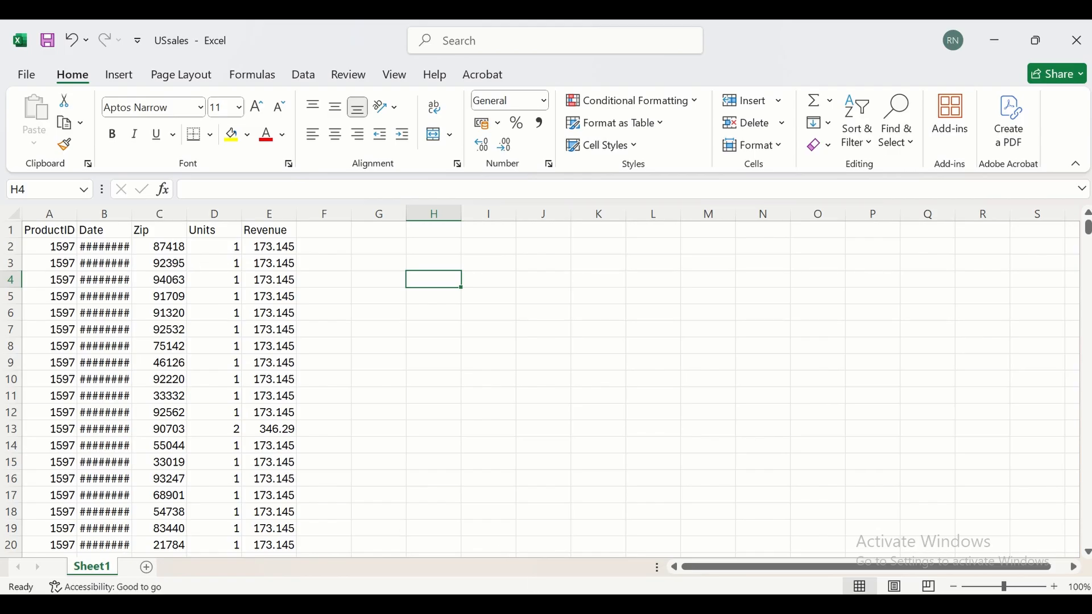
# - Review the product, manufacturer and geo sheets of the bi_dimensions workbook, and the source files in the Project 1 folder
pyautogui.moveTo(560, 604)
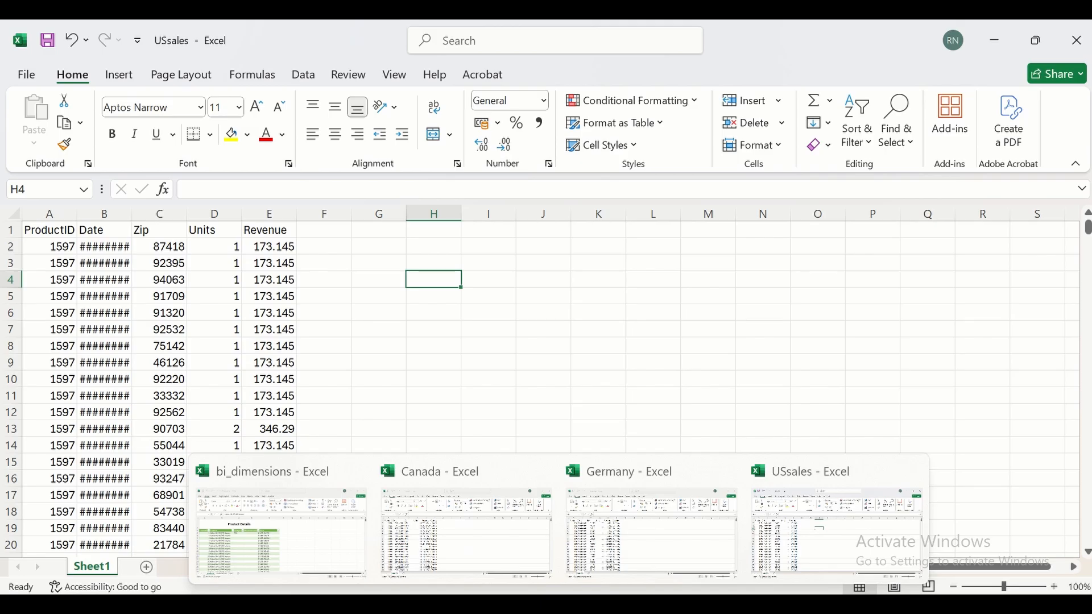
pyautogui.click(285, 519)
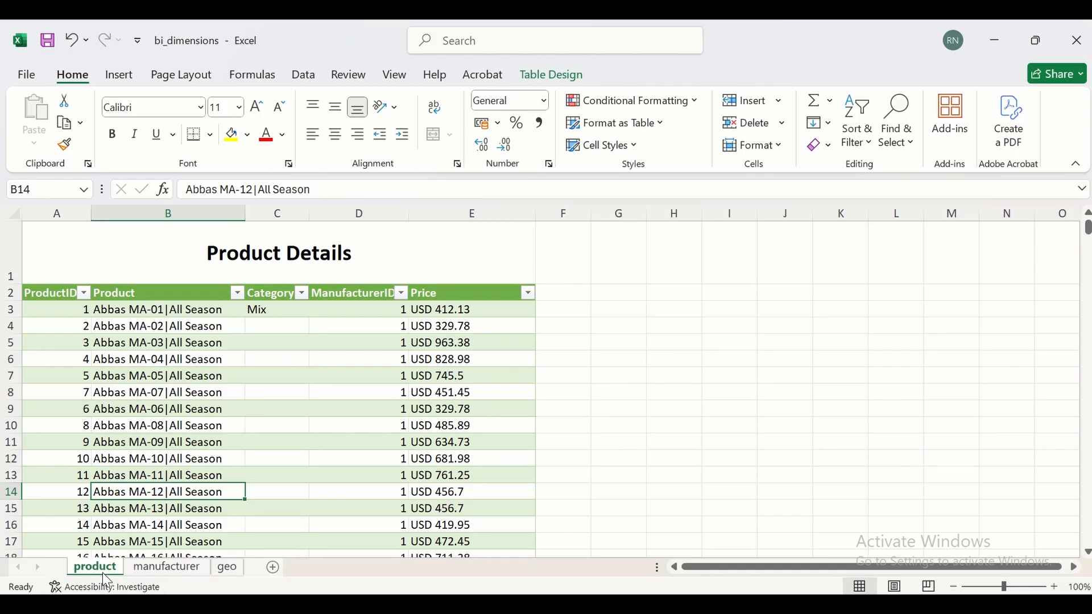
pyautogui.click(147, 569)
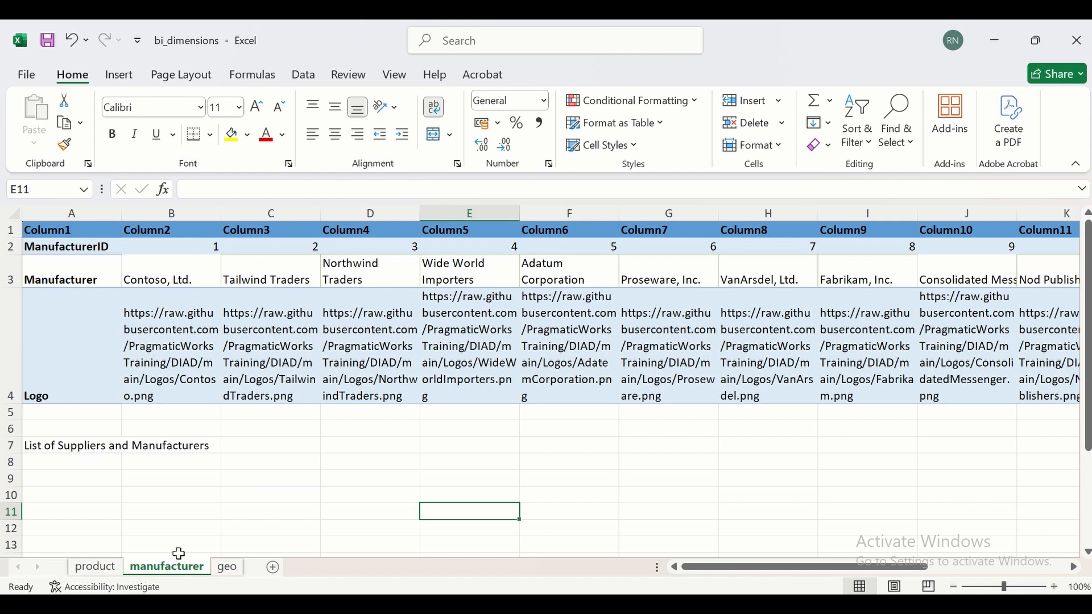
pyautogui.click(228, 568)
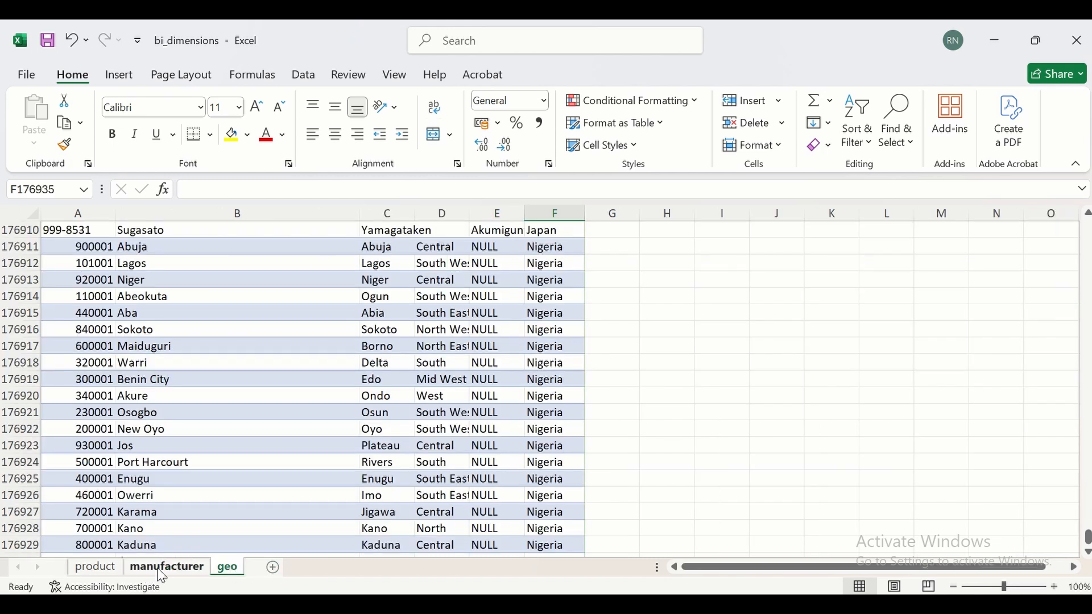
pyautogui.click(118, 571)
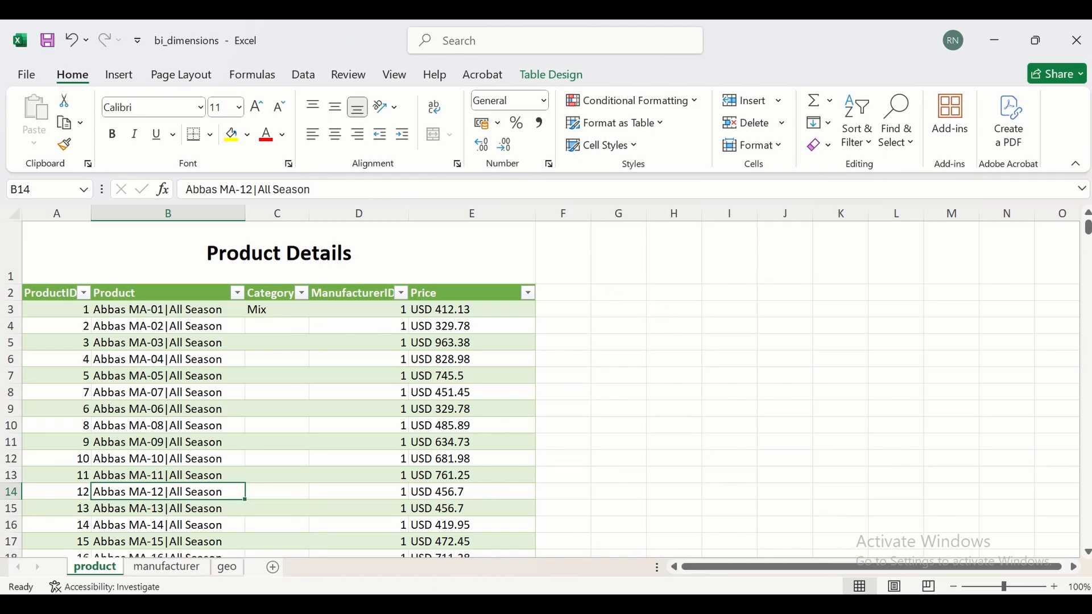
pyautogui.click(389, 567)
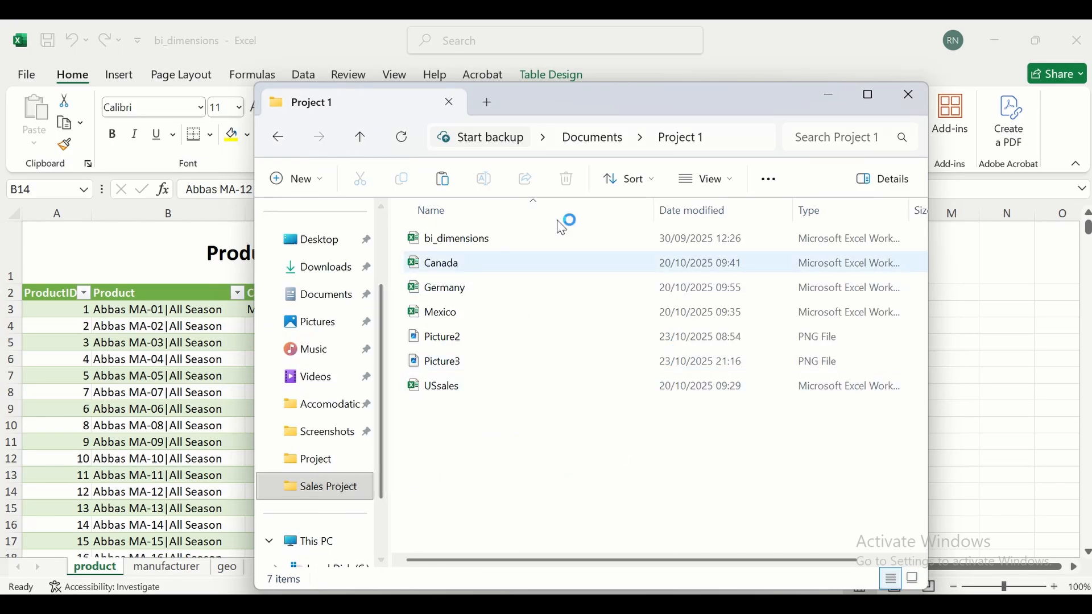
pyautogui.moveTo(557, 367)
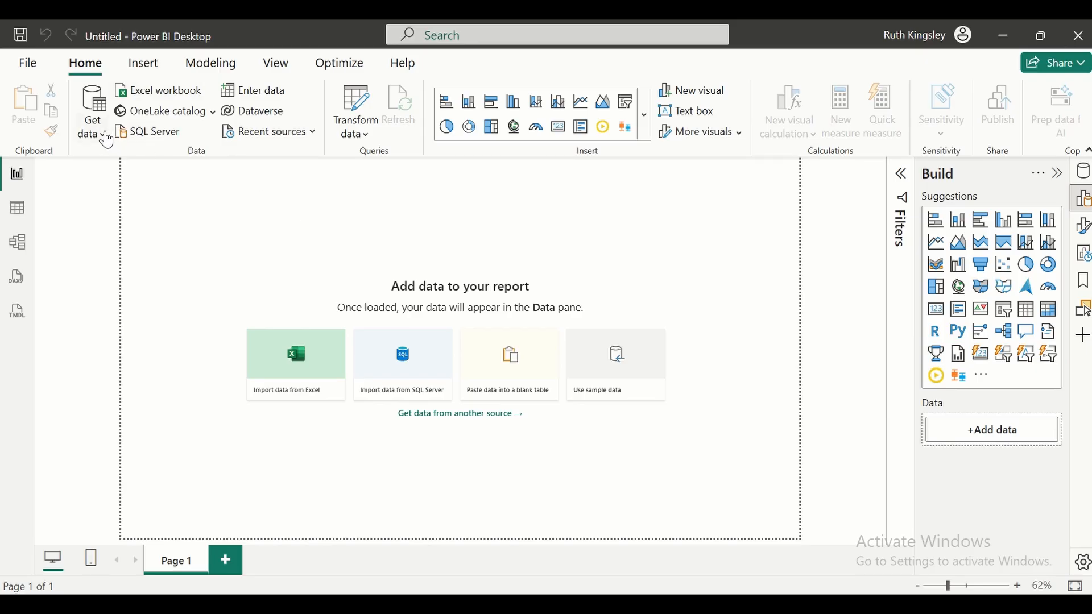
# - Return to Power BI Desktop and start a new data connection with the Folder connector
pyautogui.click(107, 137)
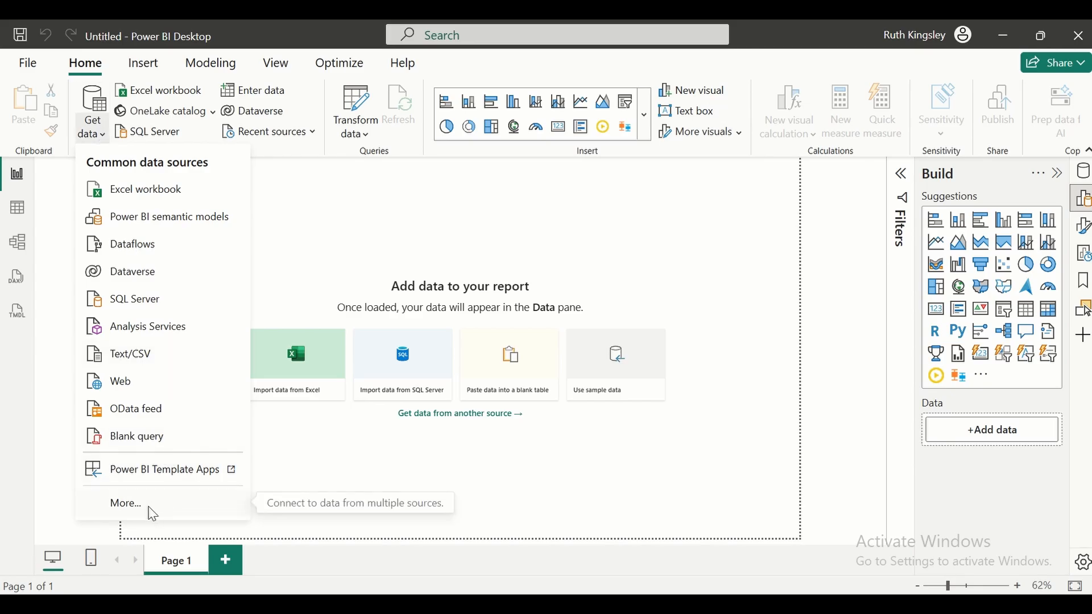
pyautogui.click(151, 511)
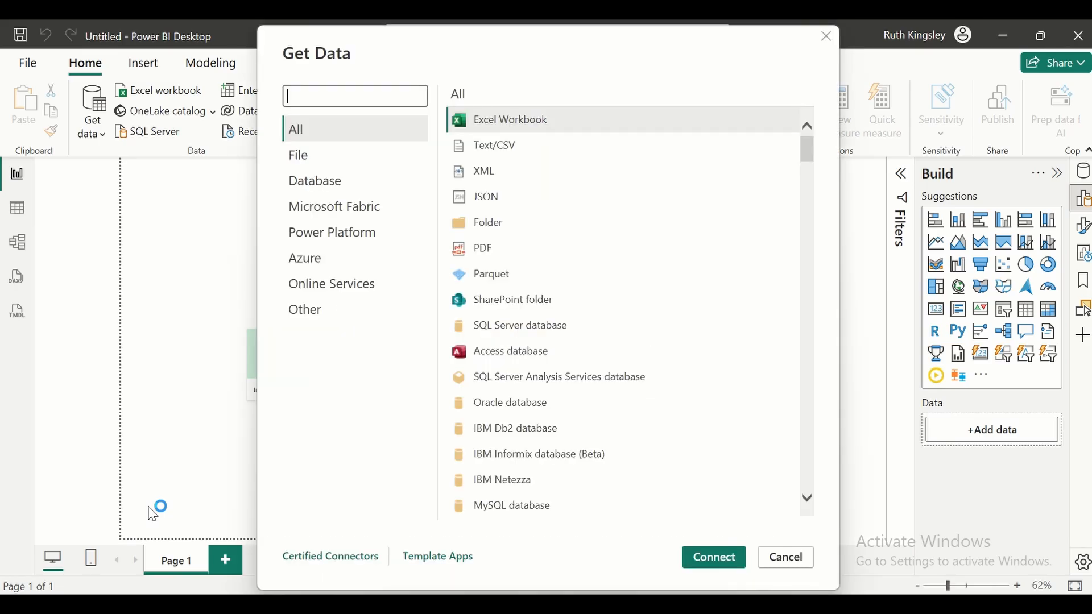
pyautogui.click(513, 224)
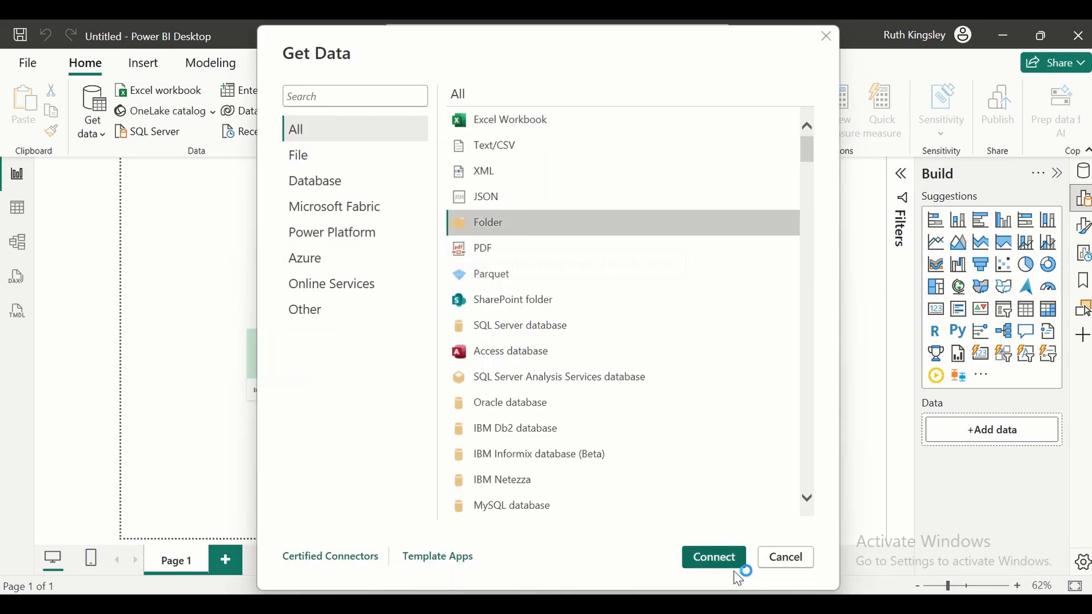
pyautogui.click(715, 559)
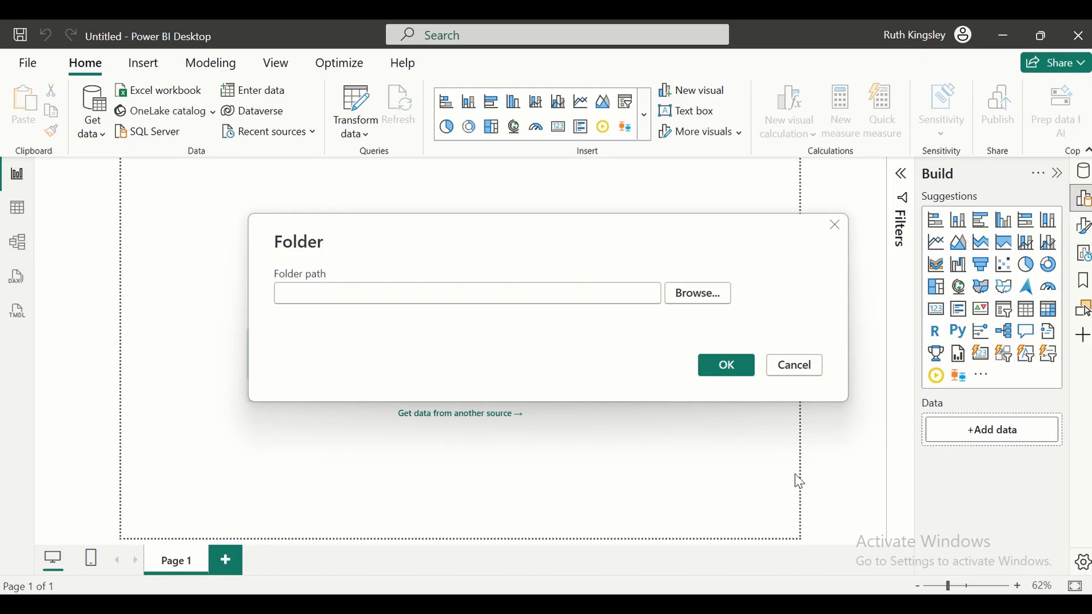
# - Set the folder path to Documents\Project 1 and load its file list into Power Query Editor for transformation
pyautogui.click(714, 307)
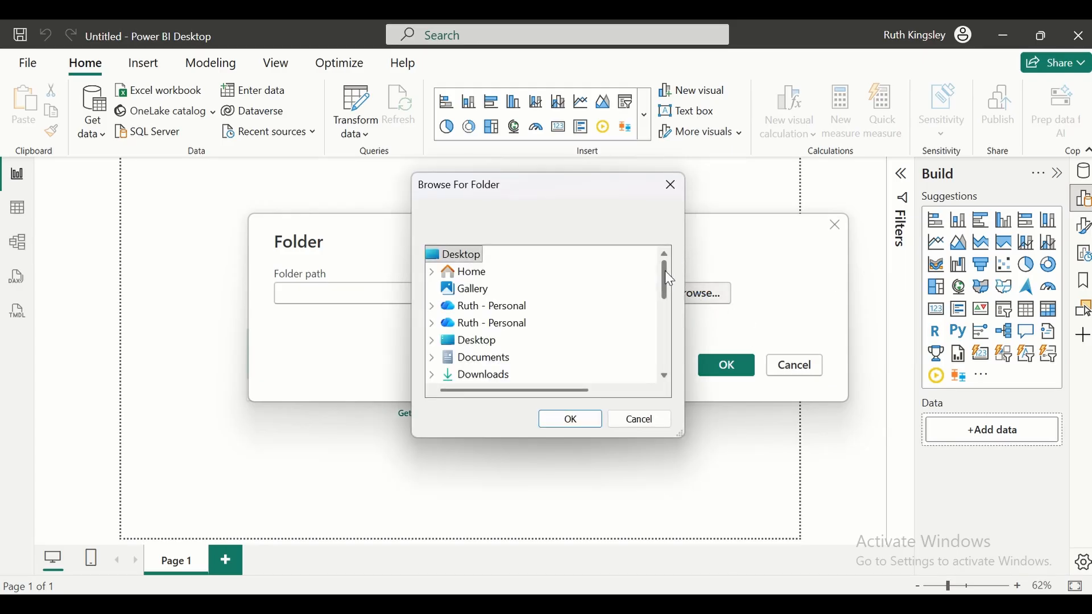
pyautogui.moveTo(665, 271); pyautogui.dragTo(665, 275)
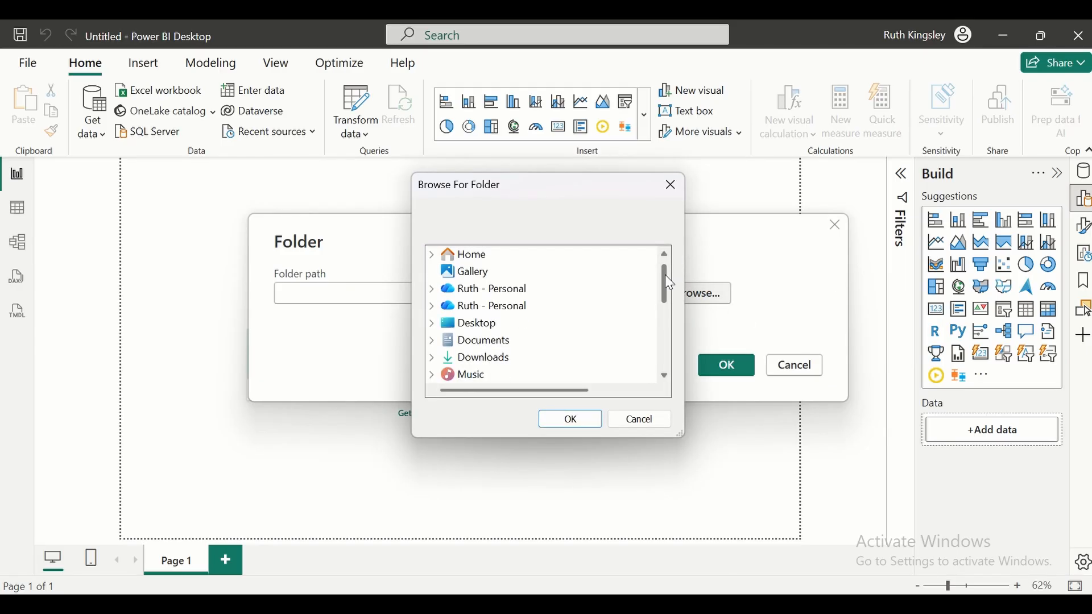
pyautogui.click(433, 342)
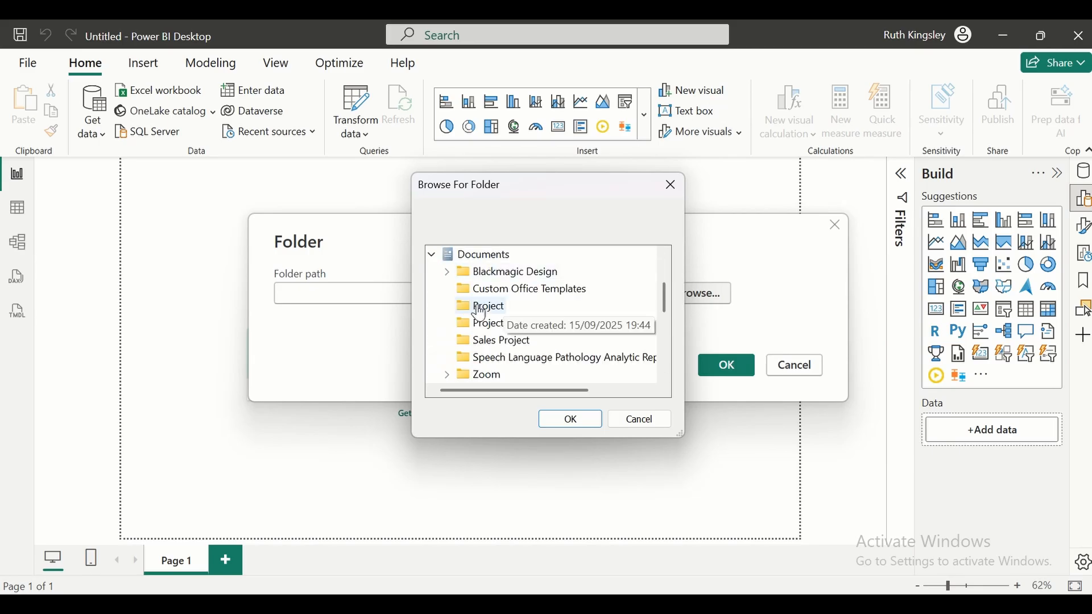
pyautogui.click(480, 326)
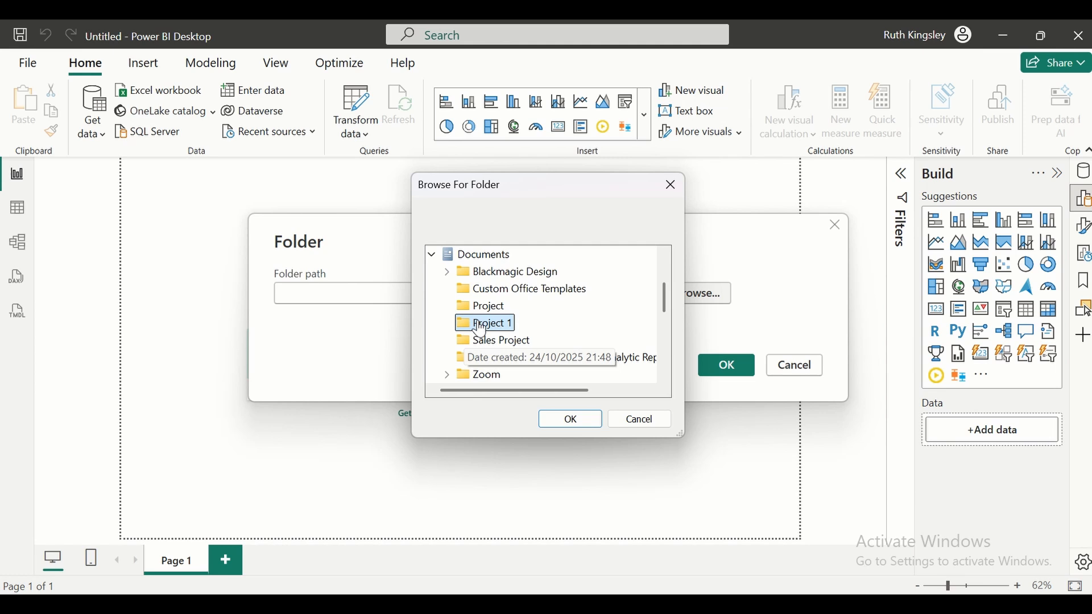
pyautogui.click(565, 422)
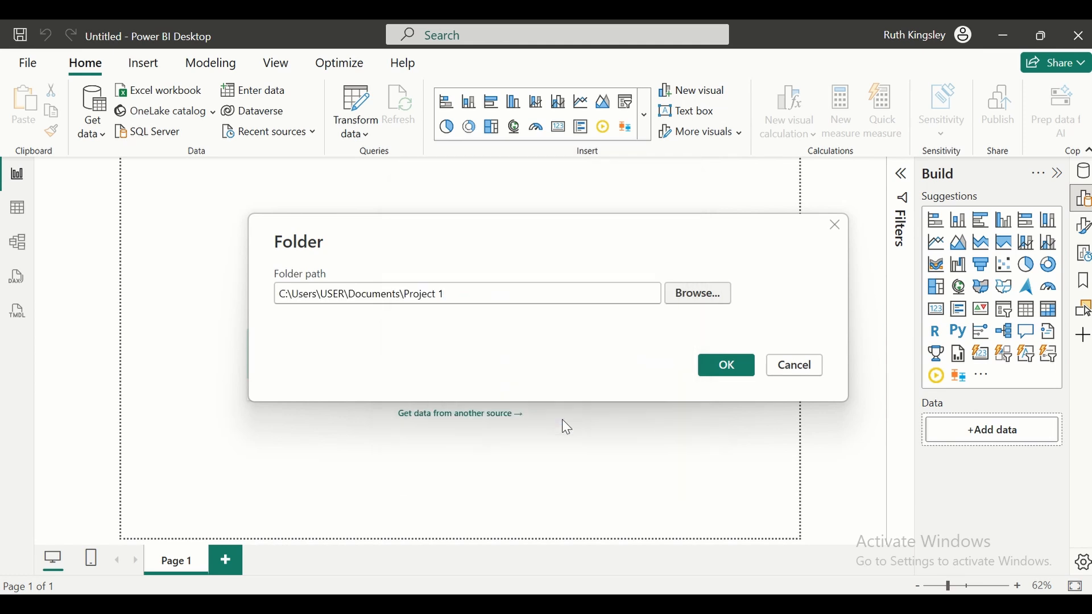
pyautogui.click(733, 363)
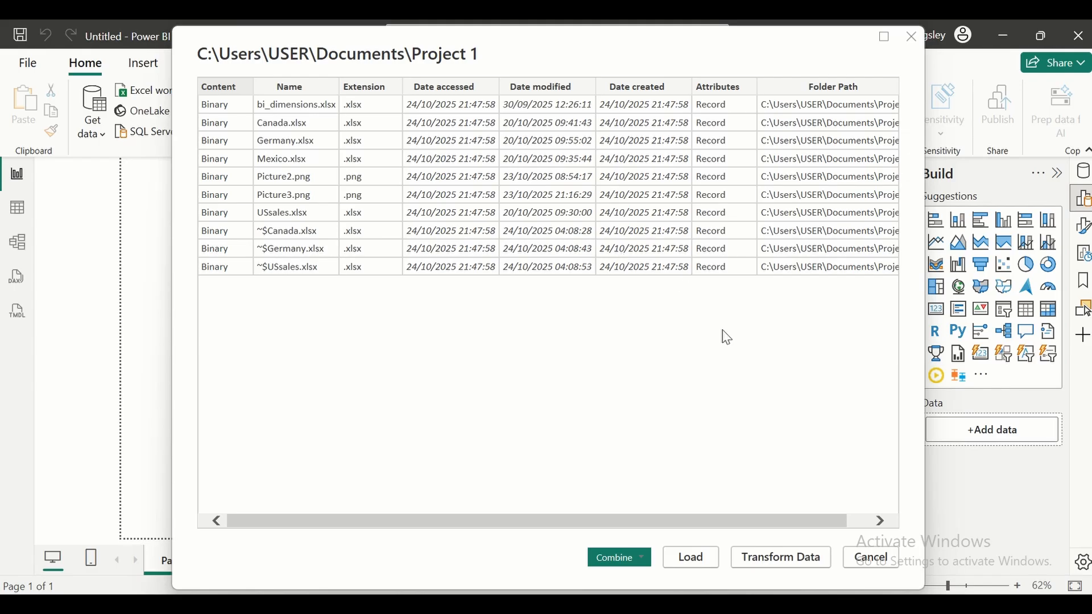
pyautogui.click(778, 557)
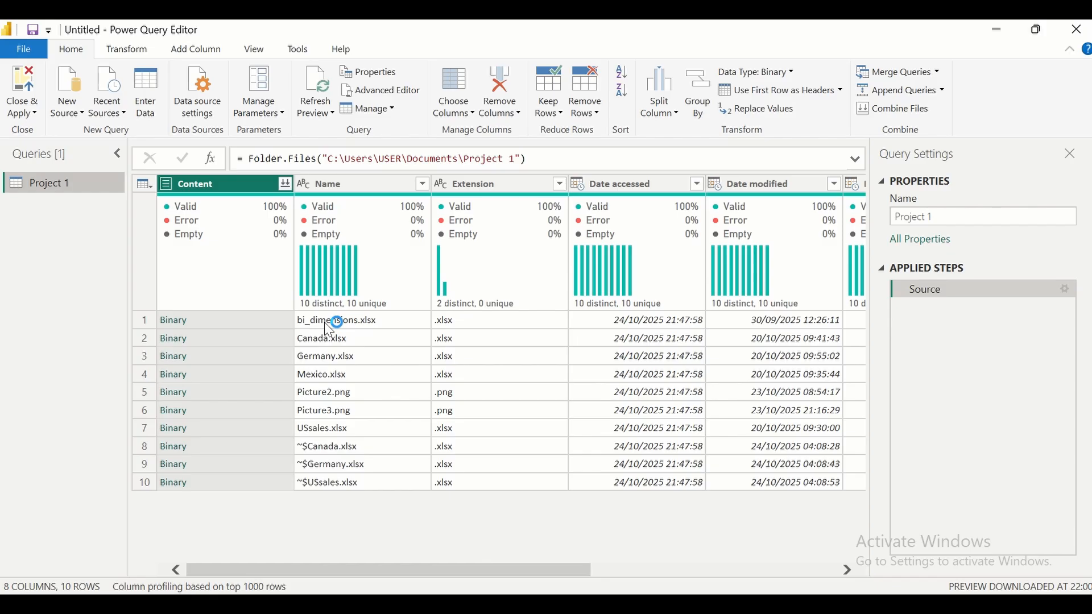
# - Add the Canada.xlsx binary as a new query and expand it to its Sheet1 table
pyautogui.rightClick(172, 347)
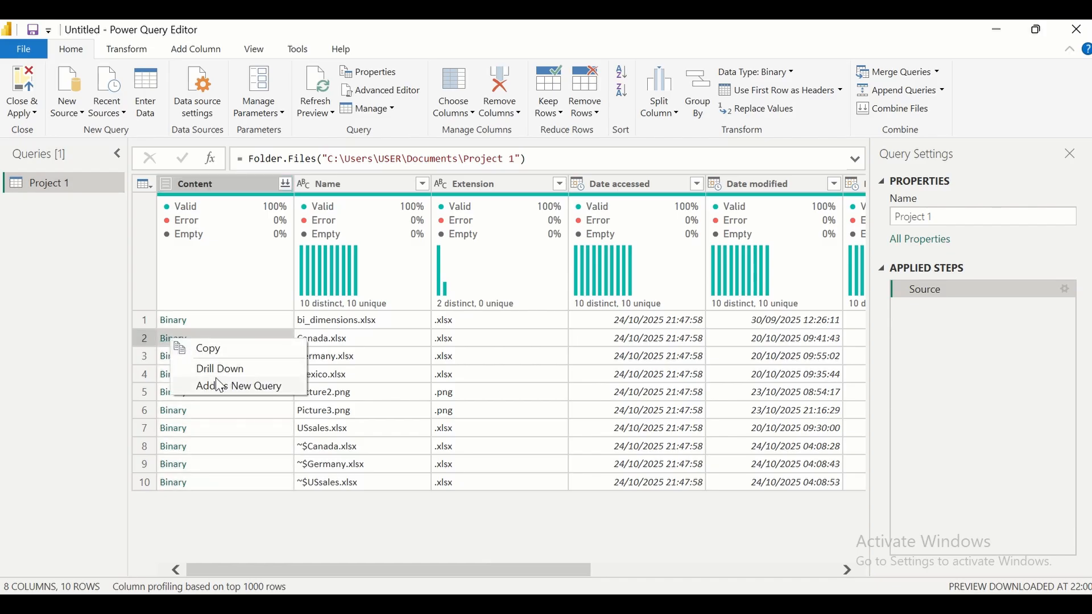
pyautogui.click(217, 387)
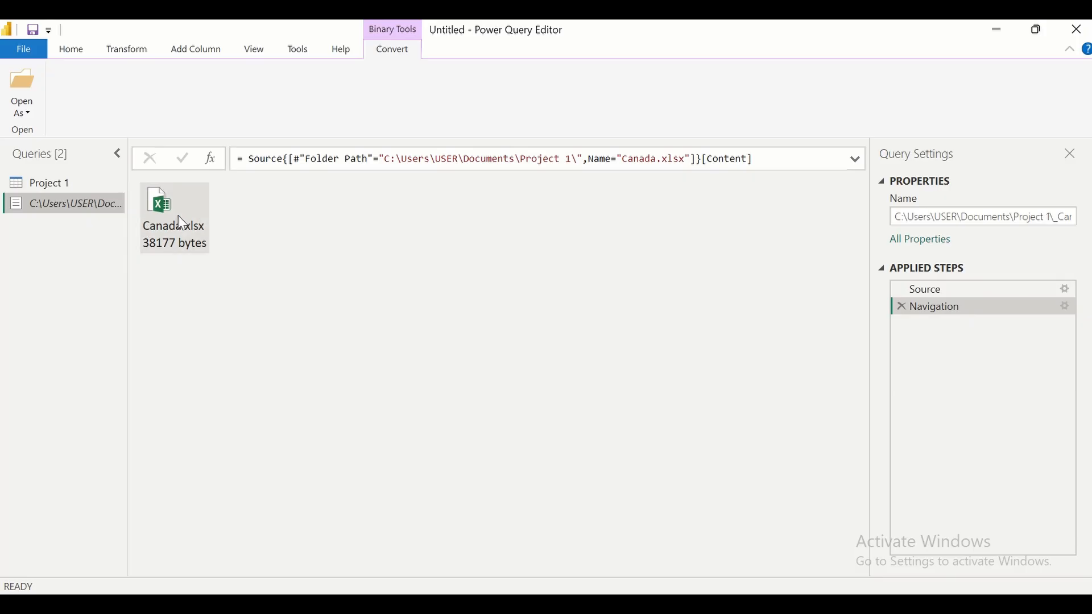
pyautogui.doubleClick(173, 217)
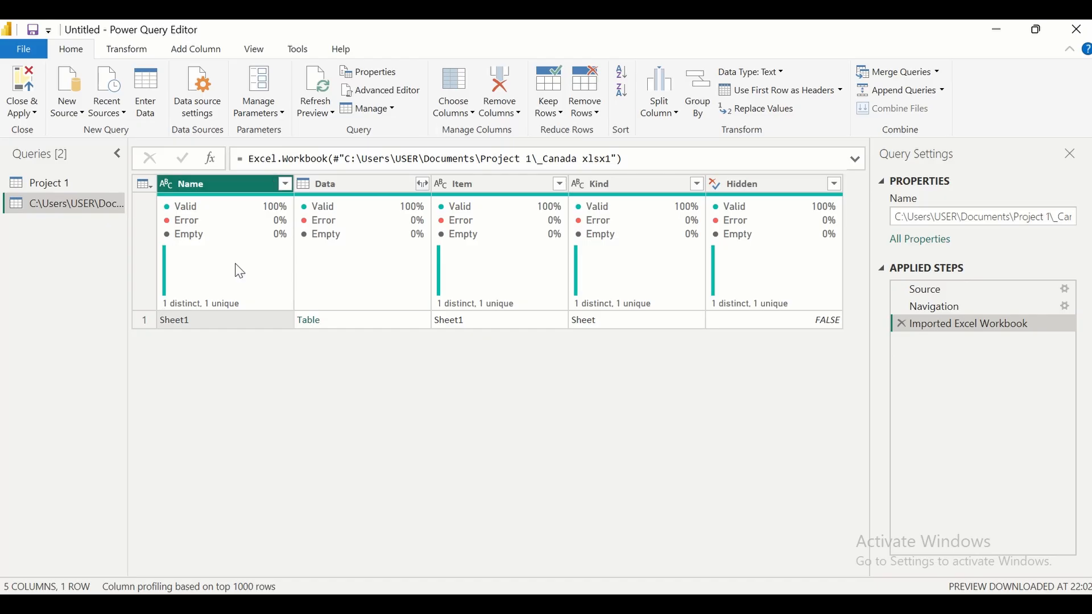
pyautogui.click(310, 326)
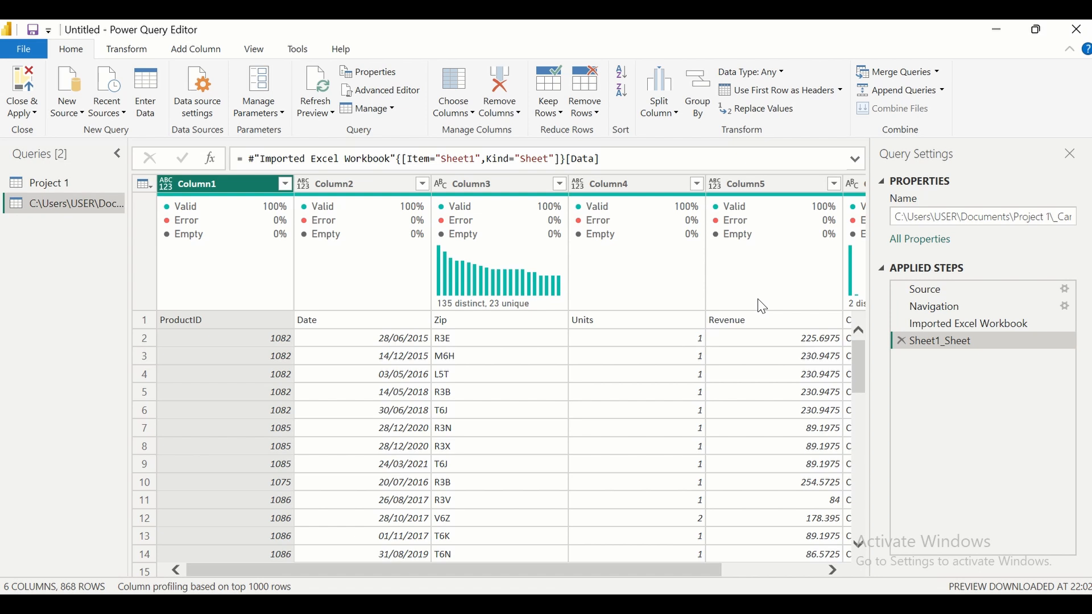
# - Rename the new Canada query as Canada Sales
pyautogui.doubleClick(49, 208)
pyautogui.write('C')
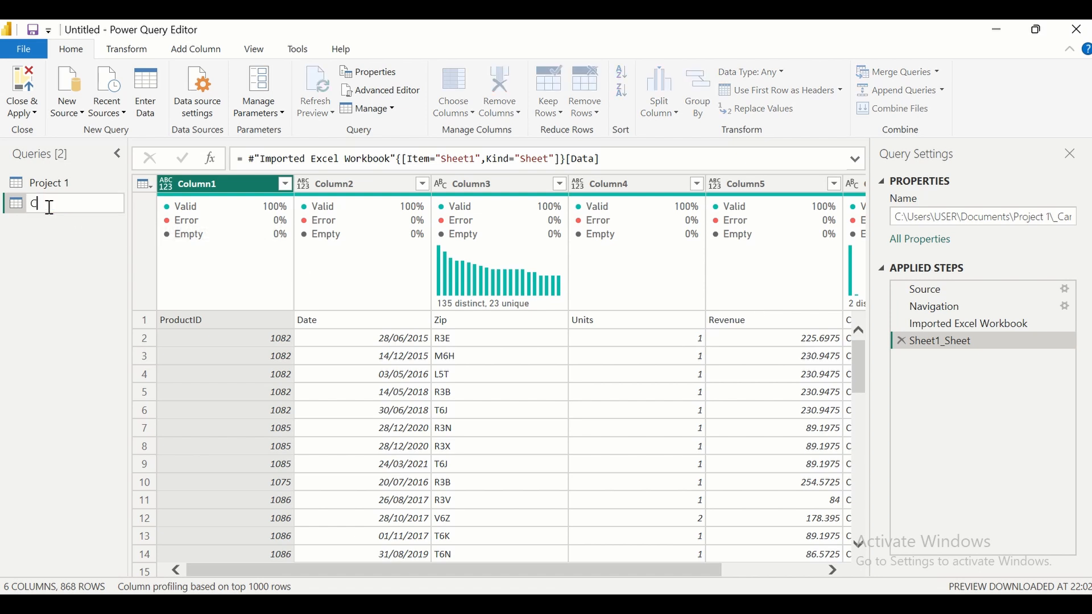
pyautogui.write('anada Sales')
pyautogui.press('Return')
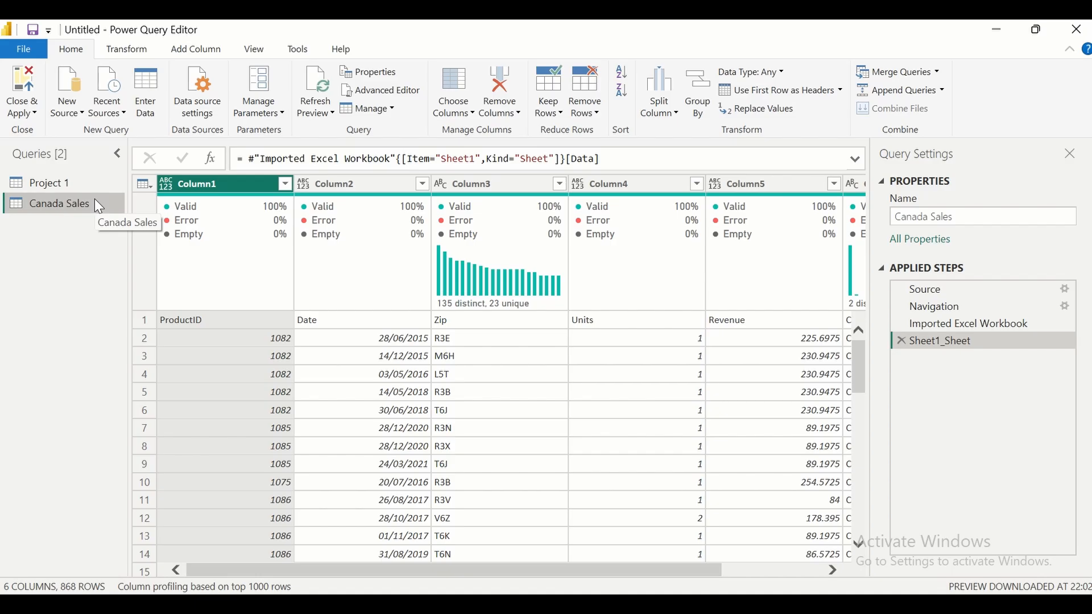
# - Add the Germany.xlsx binary from the Project 1 file list as a new query and expand it to its Sheet1 table
pyautogui.click(70, 185)
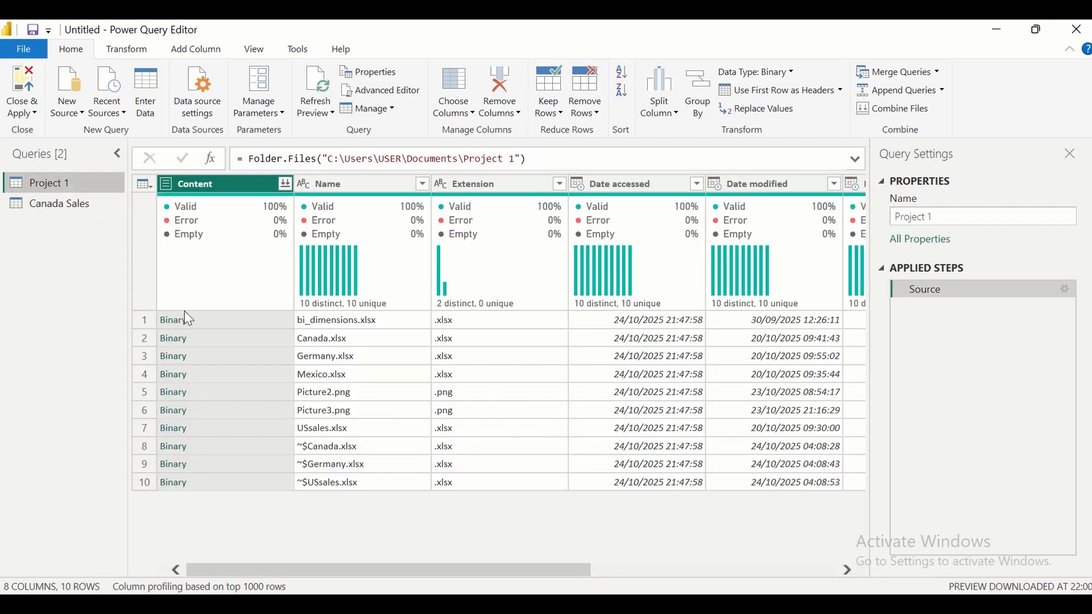
pyautogui.rightClick(175, 367)
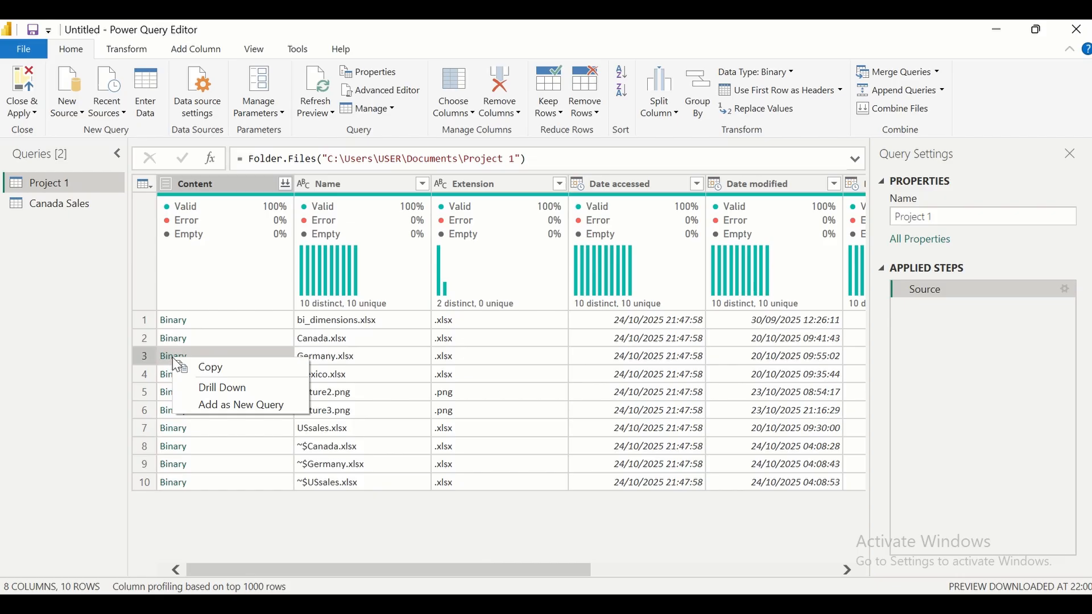
pyautogui.click(227, 406)
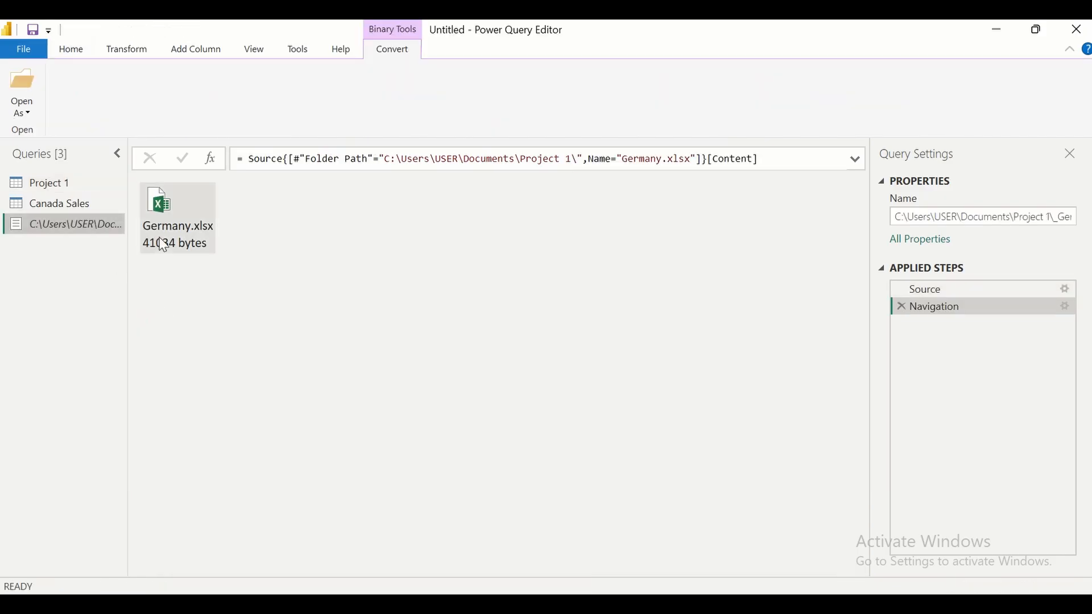
pyautogui.click(180, 222)
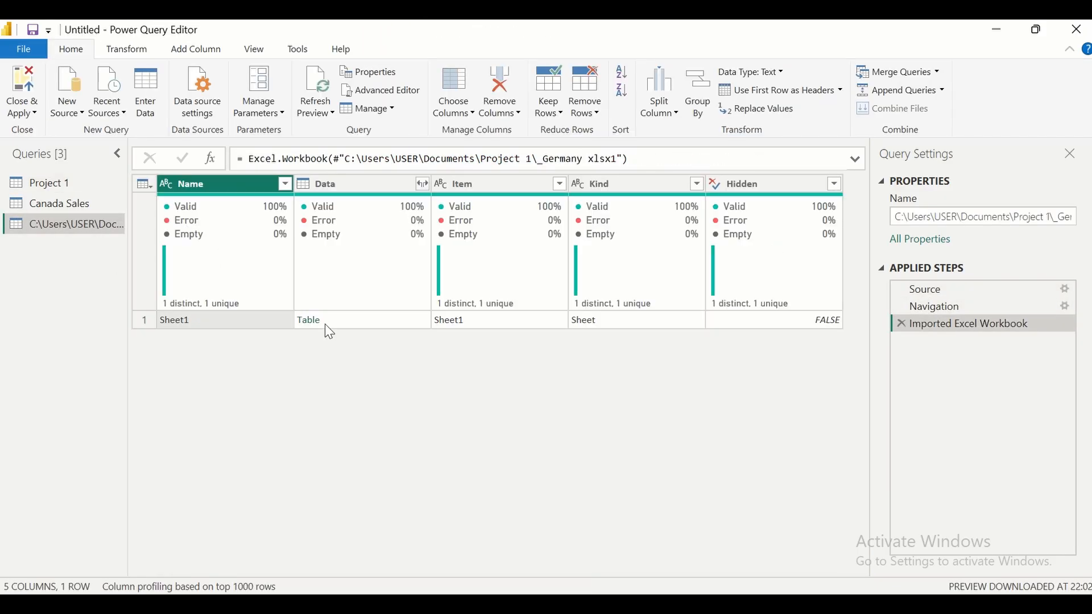
pyautogui.click(311, 324)
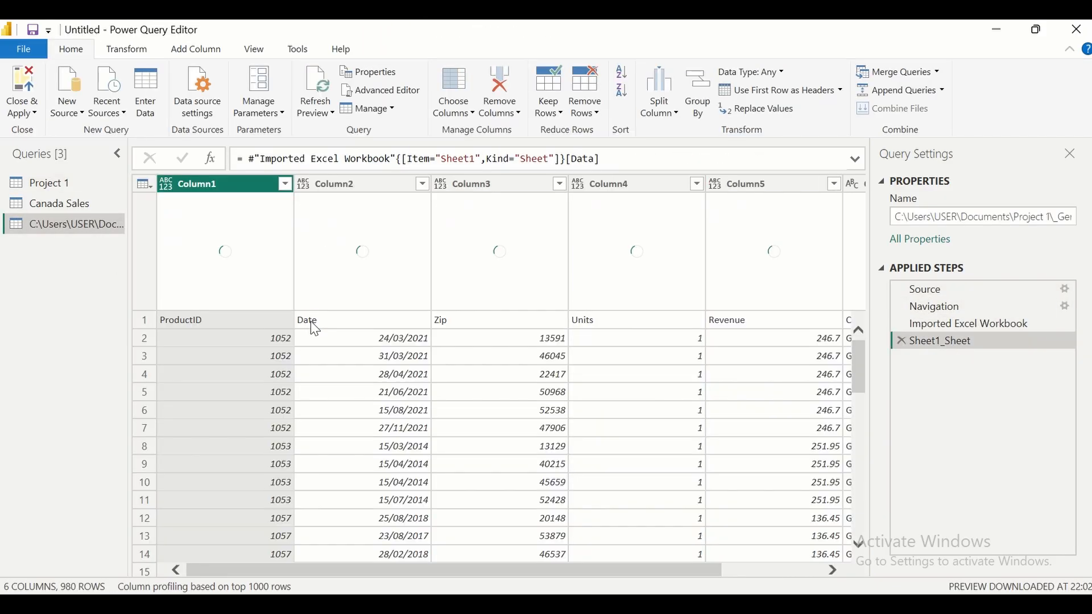
# - Rename the new Germany.xlsx query as Germany
pyautogui.doubleClick(55, 221)
pyautogui.write('Germany')
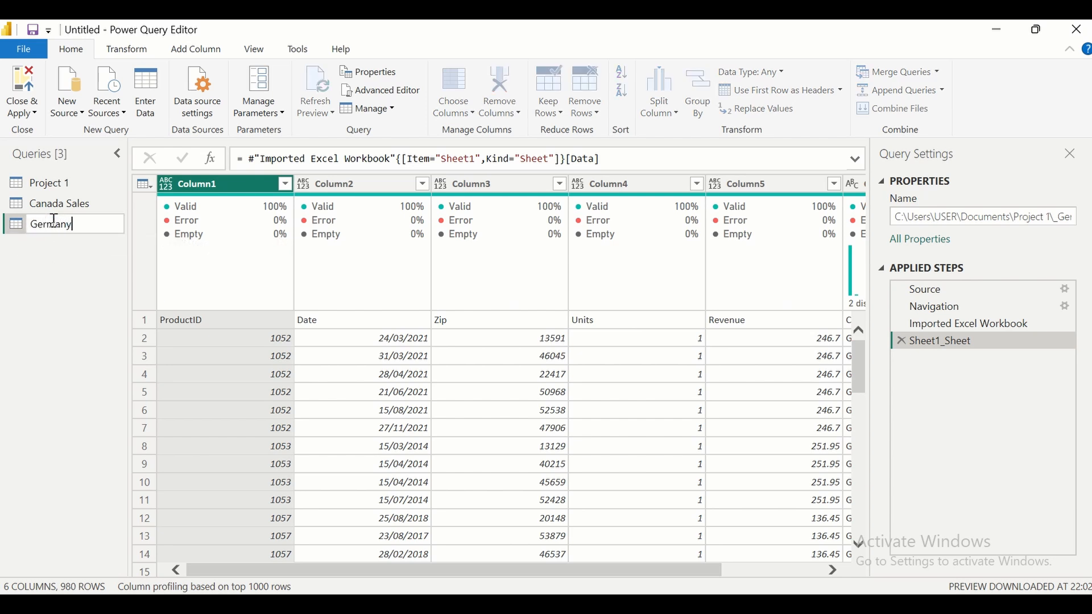
pyautogui.press('Return')
# - Add the Mexico.xlsx binary from the Project 1 file list as a new query and expand it to its Sheet1 table
pyautogui.click(70, 185)
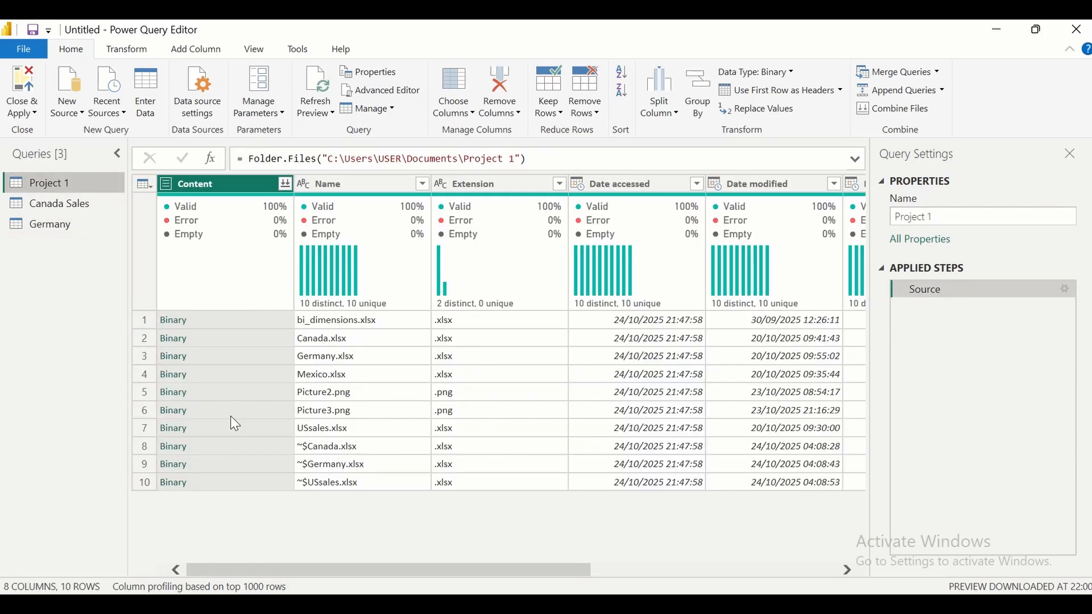
pyautogui.rightClick(177, 377)
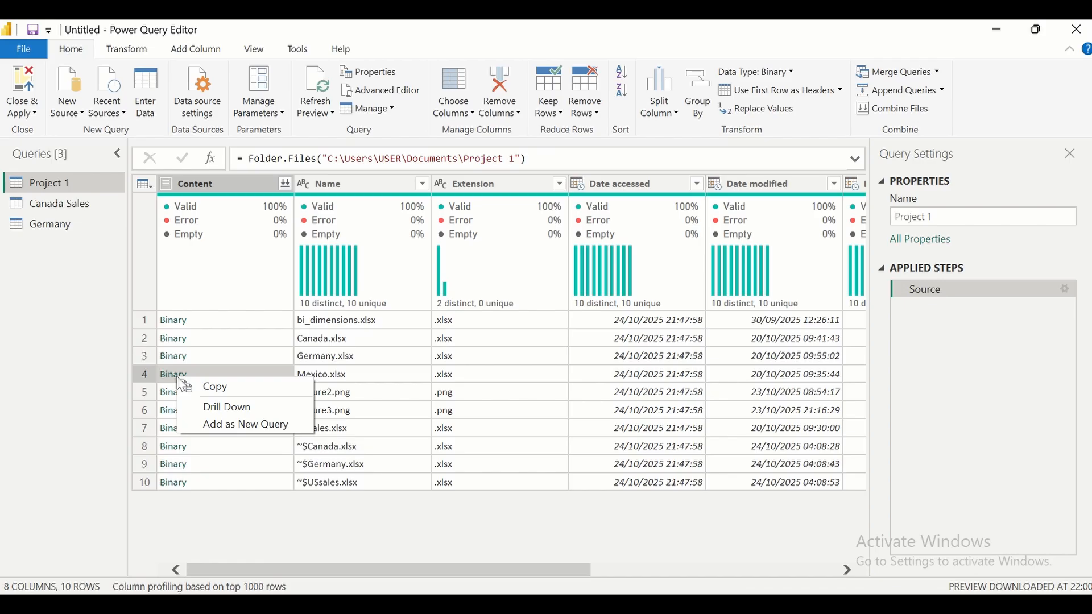
pyautogui.click(217, 422)
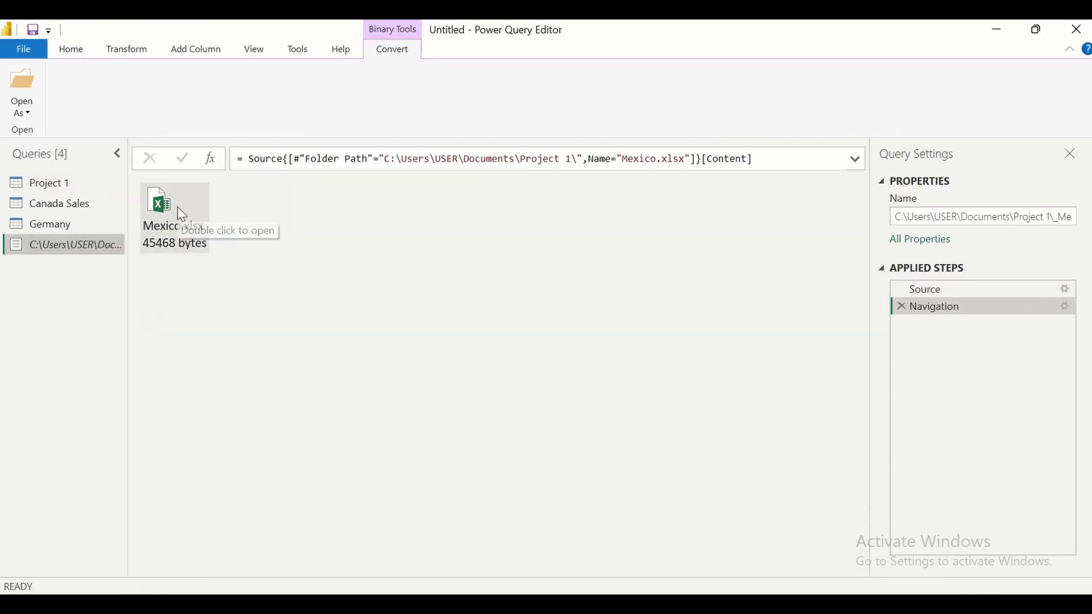
pyautogui.doubleClick(173, 207)
pyautogui.click(313, 325)
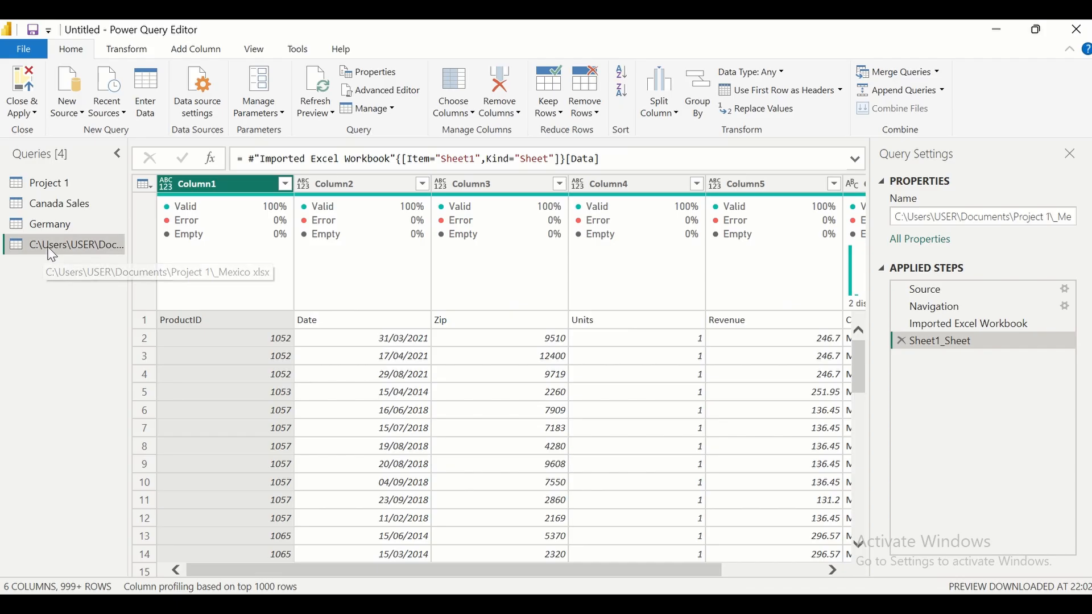
# - Rename the new Mexico.xlsx query as Mexico Sales
pyautogui.doubleClick(50, 248)
pyautogui.write('Me')
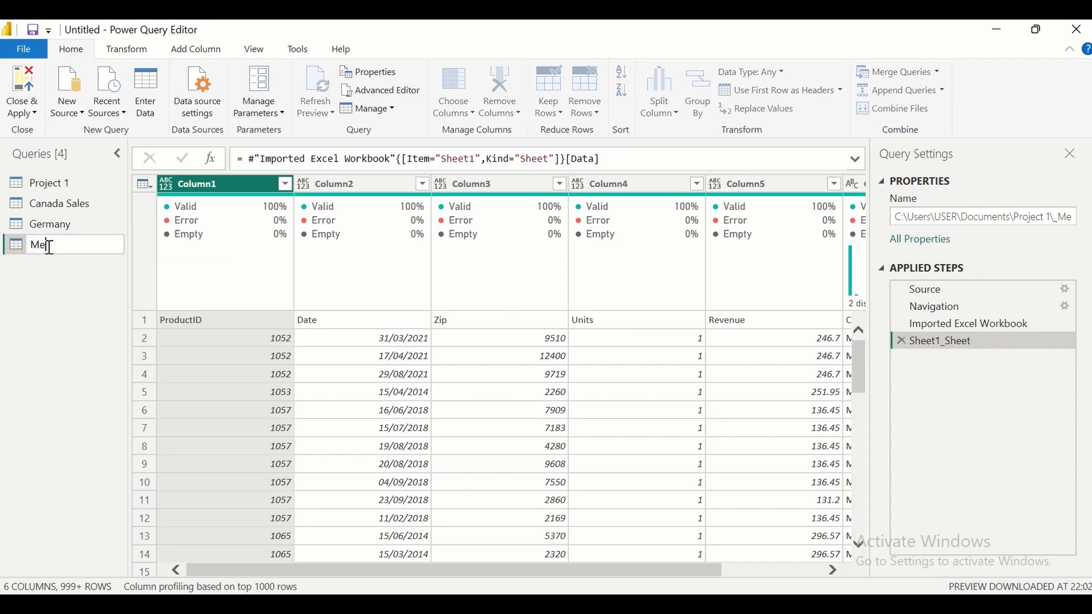
pyautogui.write('xico Sales')
pyautogui.press('Return')
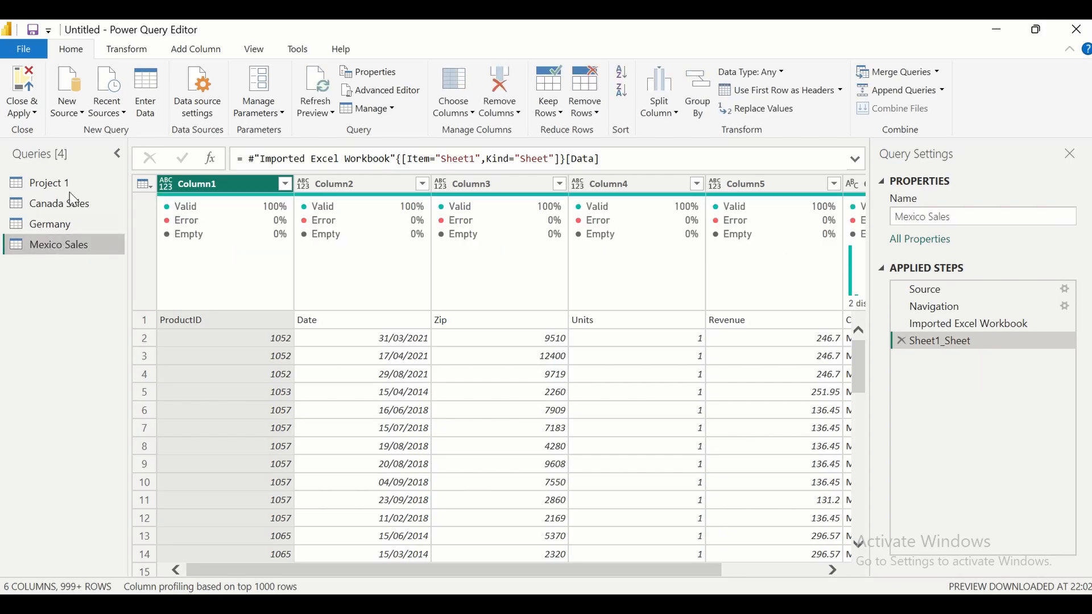
# - Add the USsales.xlsx binary from the Project 1 file list as a new query and expand it to its Sheet1 table
pyautogui.click(68, 188)
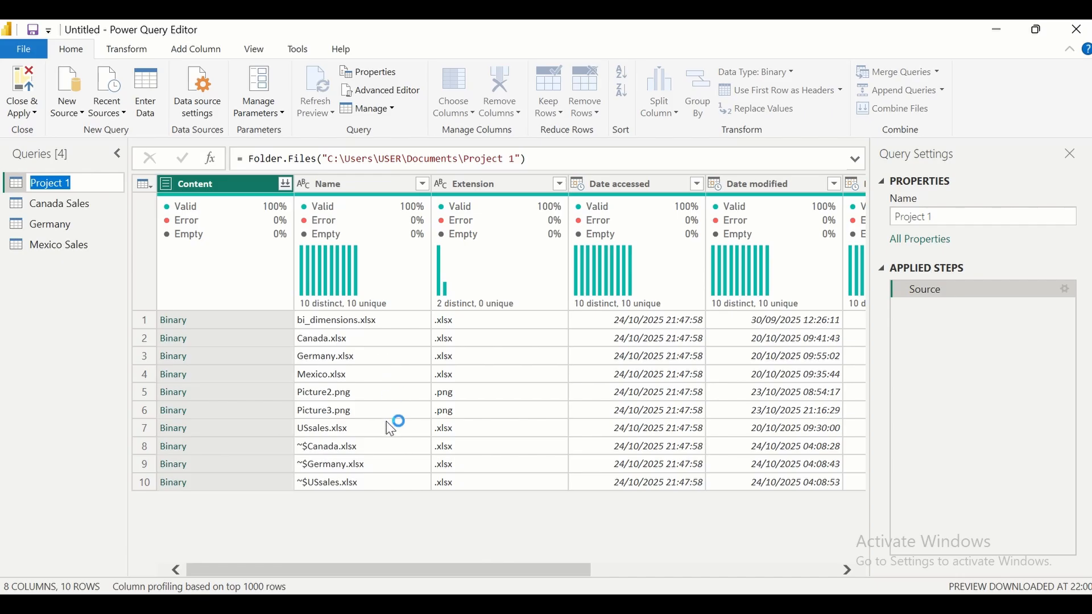
pyautogui.rightClick(172, 434)
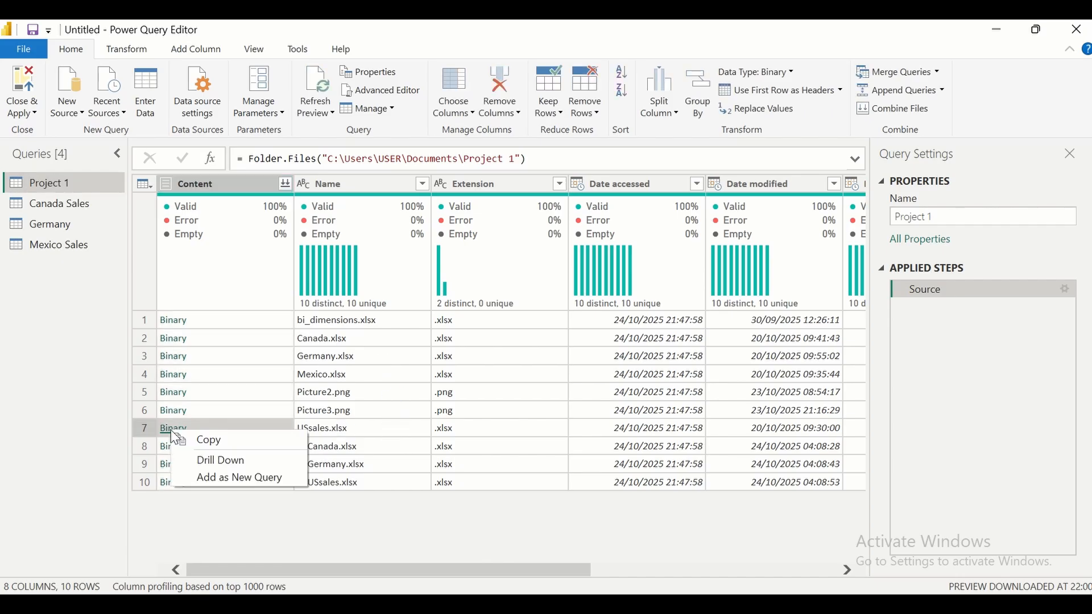
pyautogui.click(225, 477)
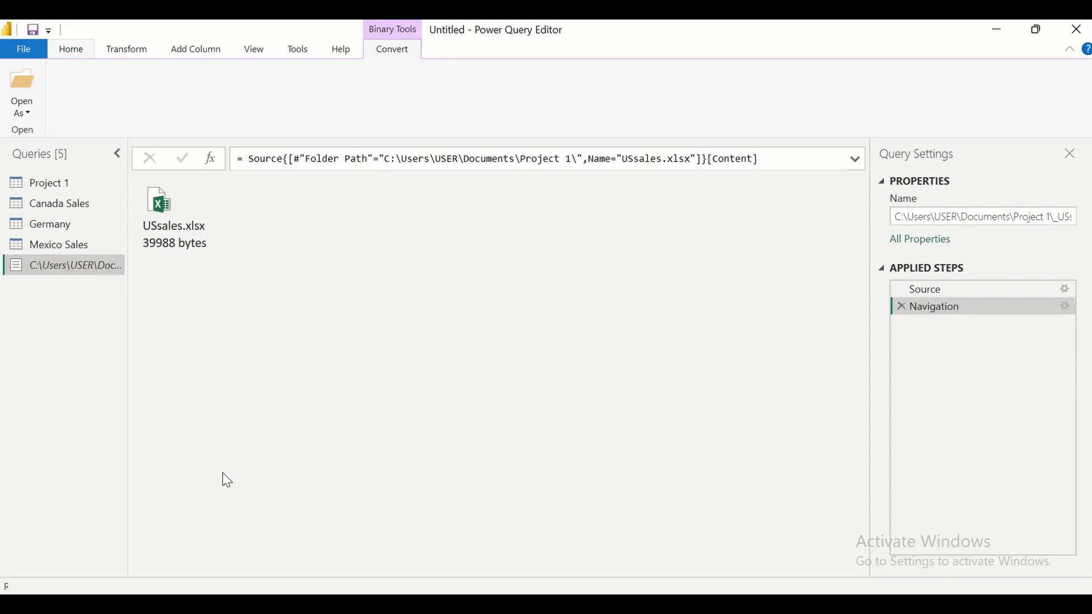
pyautogui.doubleClick(192, 206)
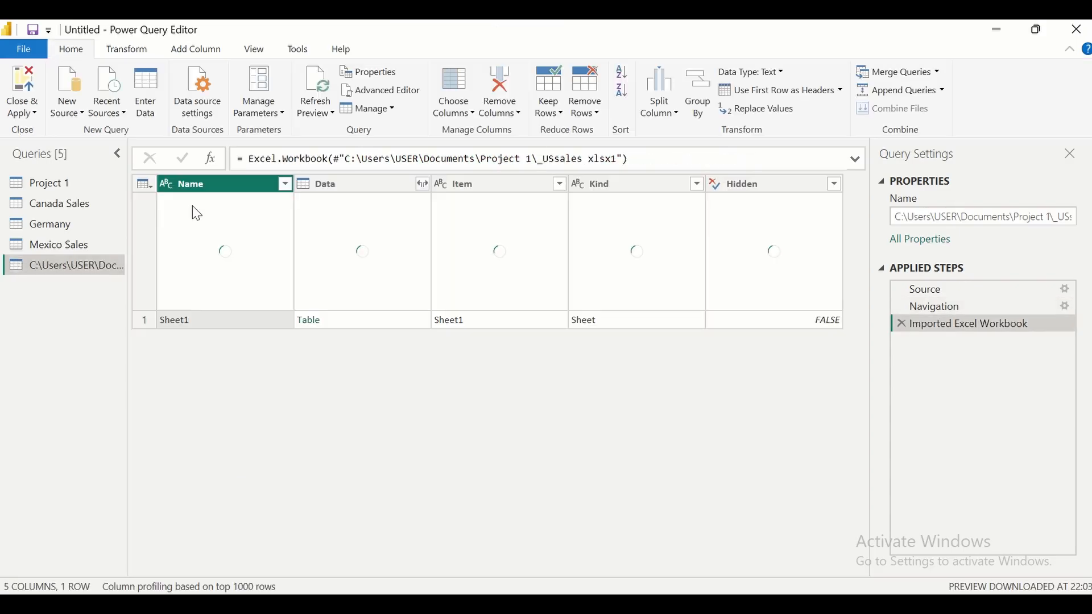
pyautogui.click(312, 322)
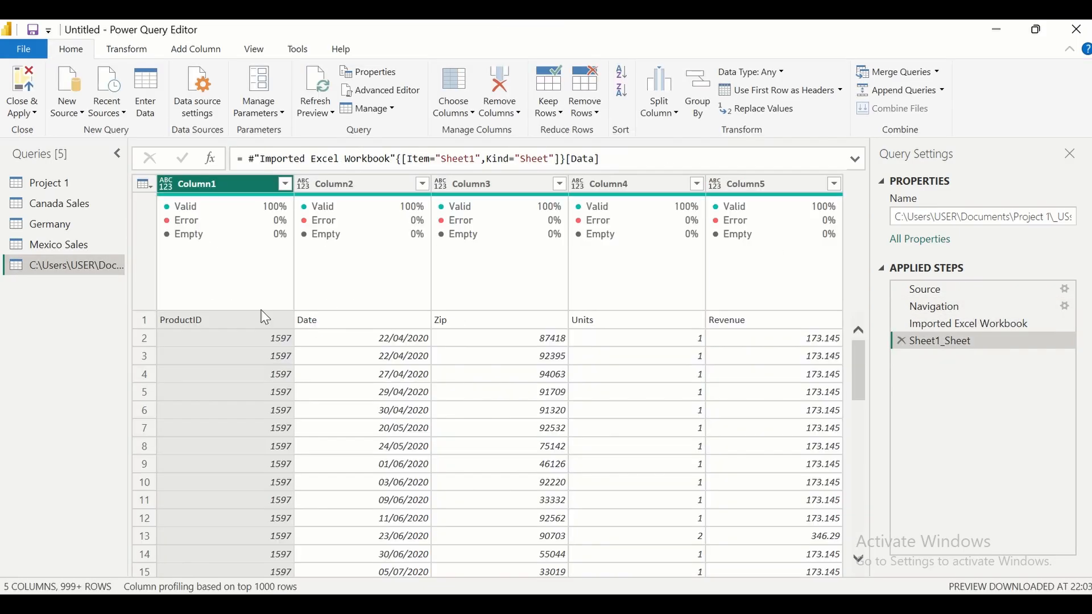
# - Rename the new USsales.xlsx query as USsales
pyautogui.doubleClick(46, 264)
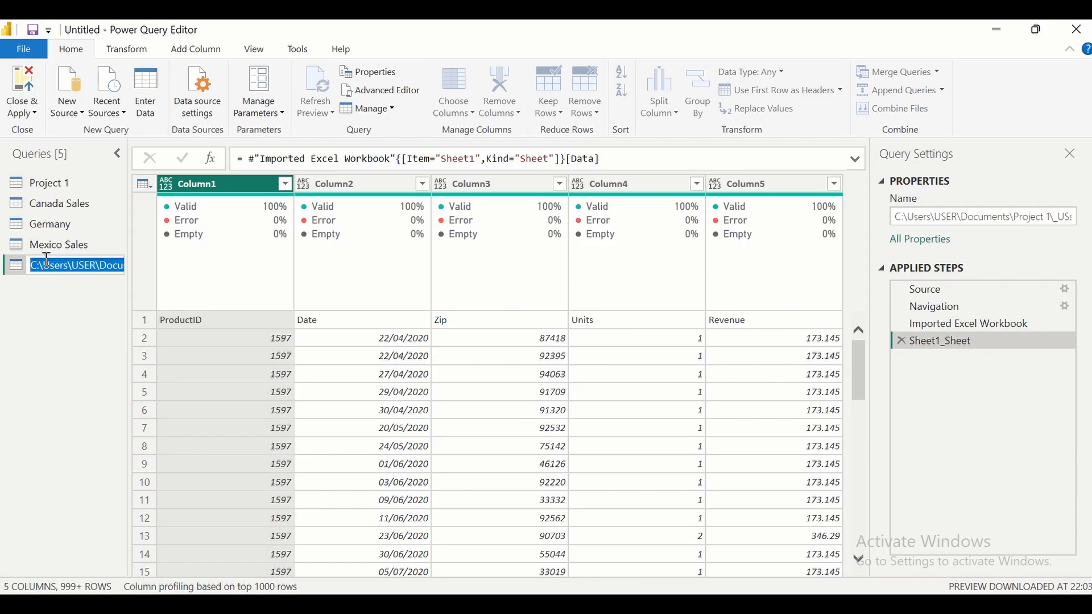
pyautogui.write('USSales')
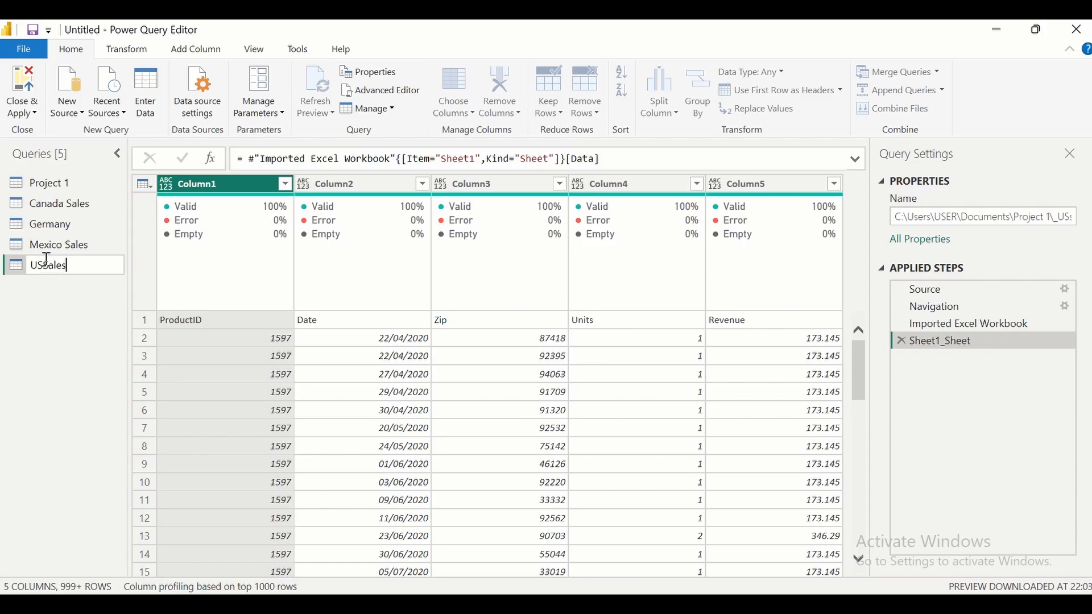
pyautogui.press('Return')
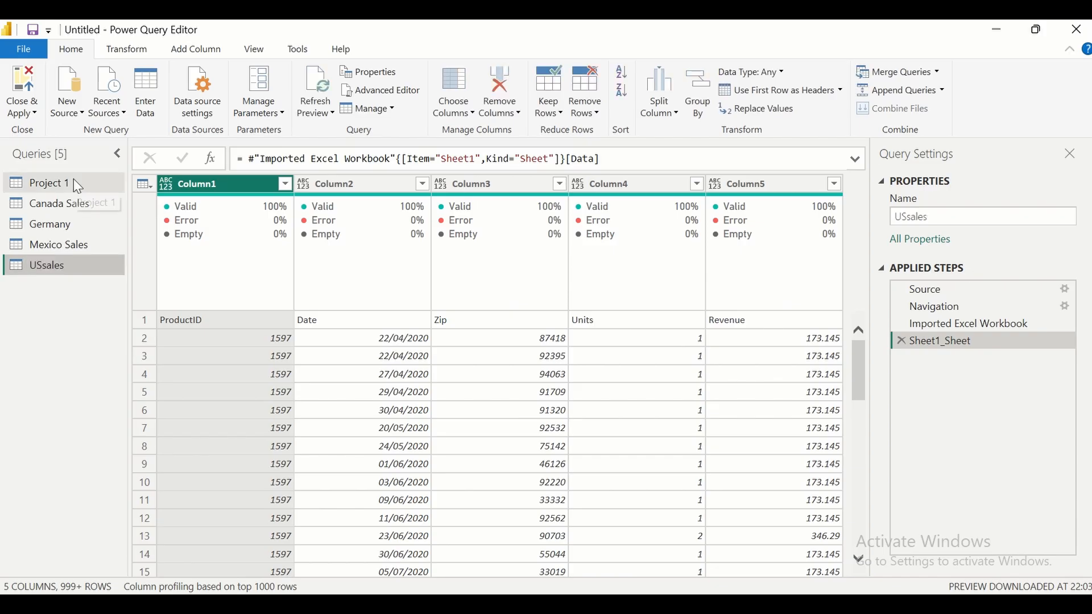
# - Add the bi_dimensions.xlsx binary from the Project 1 file list as a new query and open it to its list of sheets
pyautogui.click(73, 178)
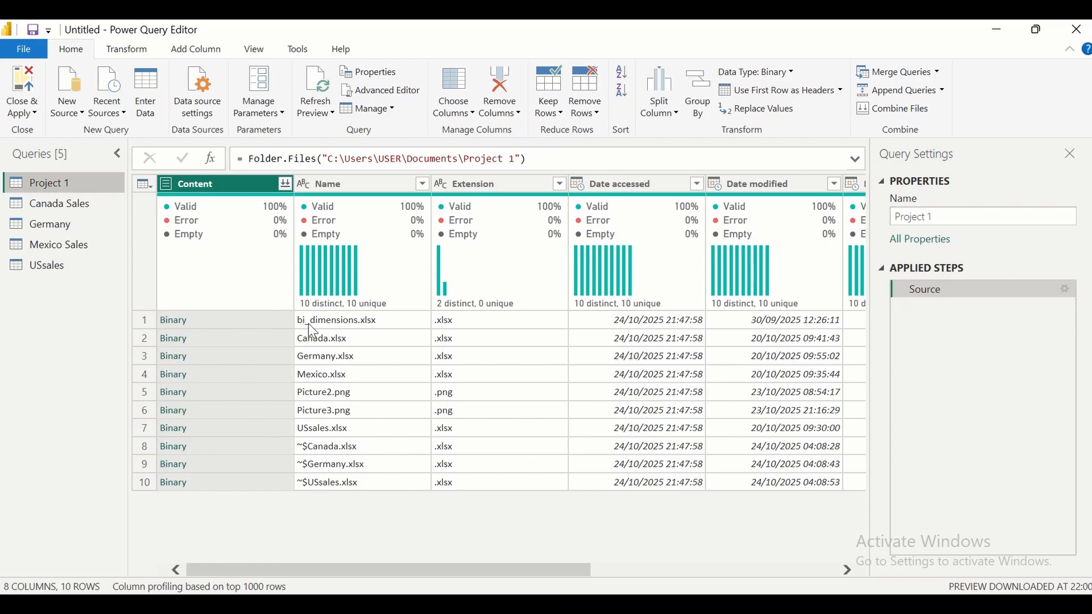
pyautogui.click(173, 326)
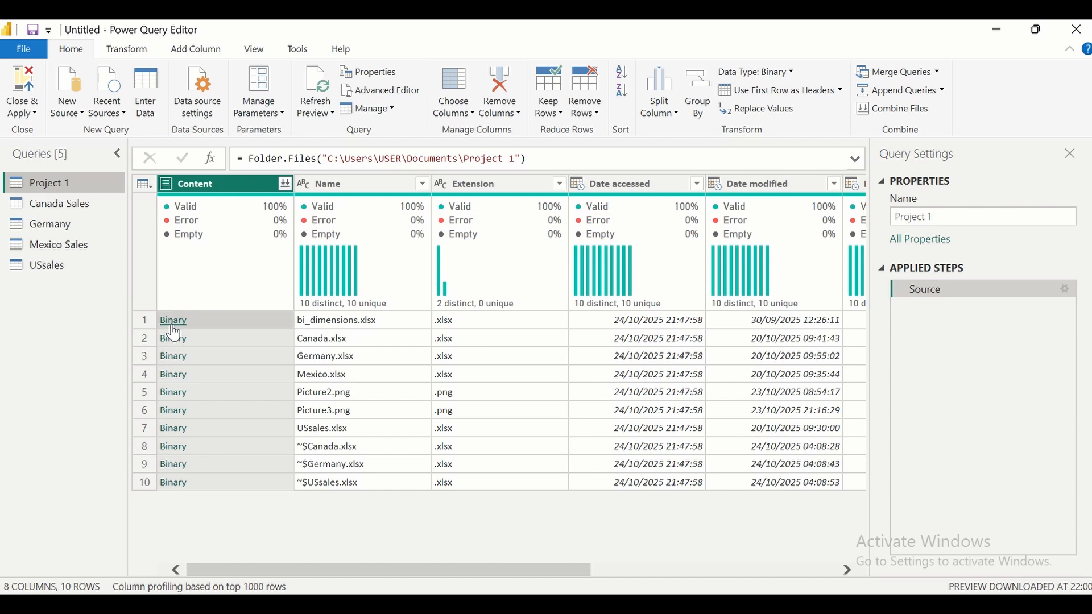
pyautogui.rightClick(175, 333)
pyautogui.click(220, 369)
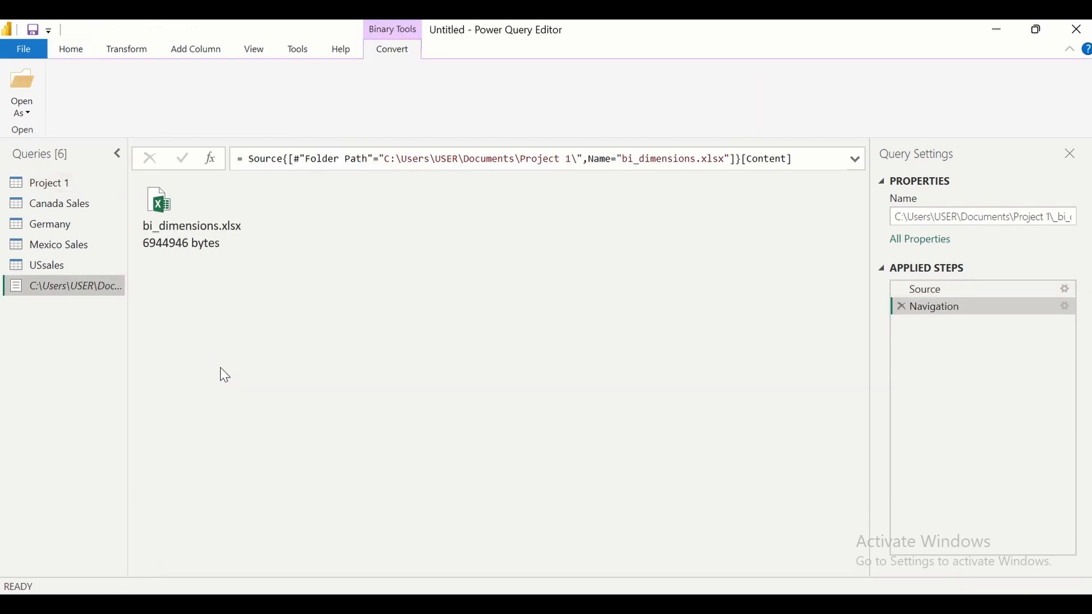
pyautogui.doubleClick(205, 235)
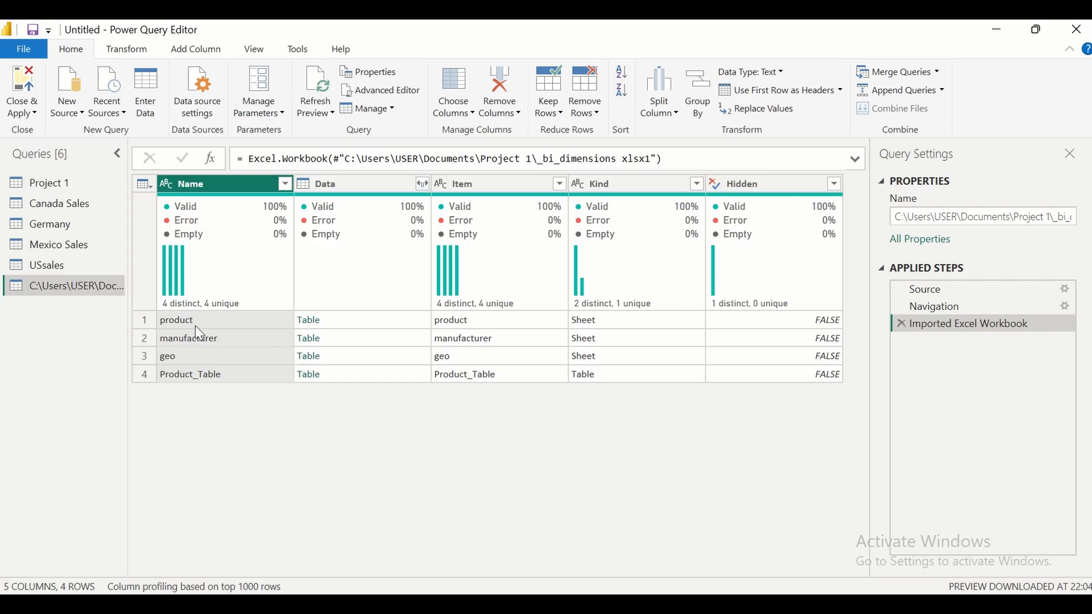
# - Add the product and manufacturer sheets of the bi_dimensions workbook as separate new queries
pyautogui.rightClick(308, 330)
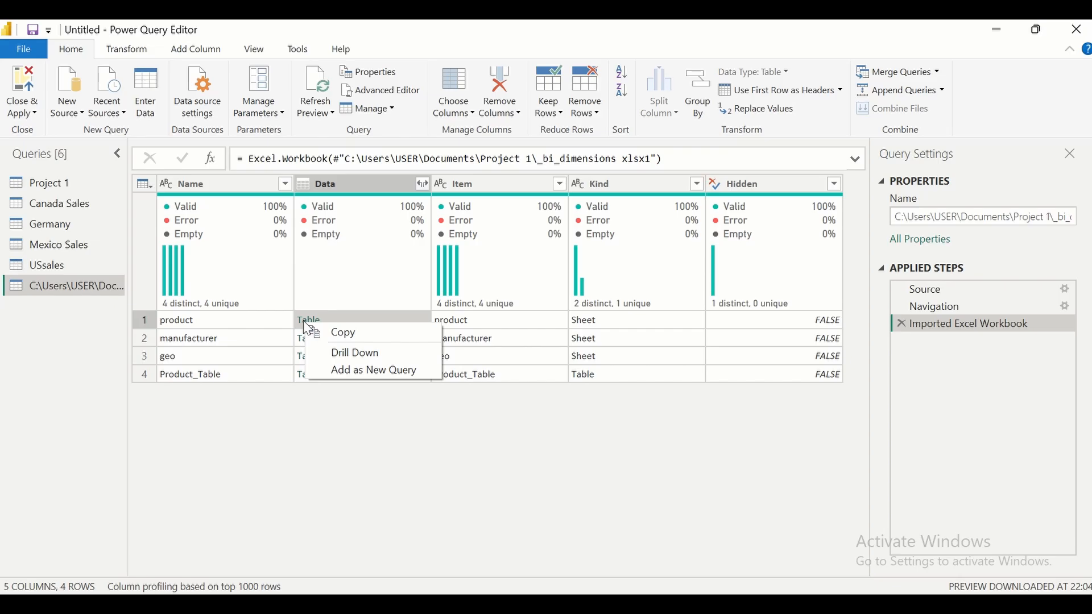
pyautogui.click(378, 373)
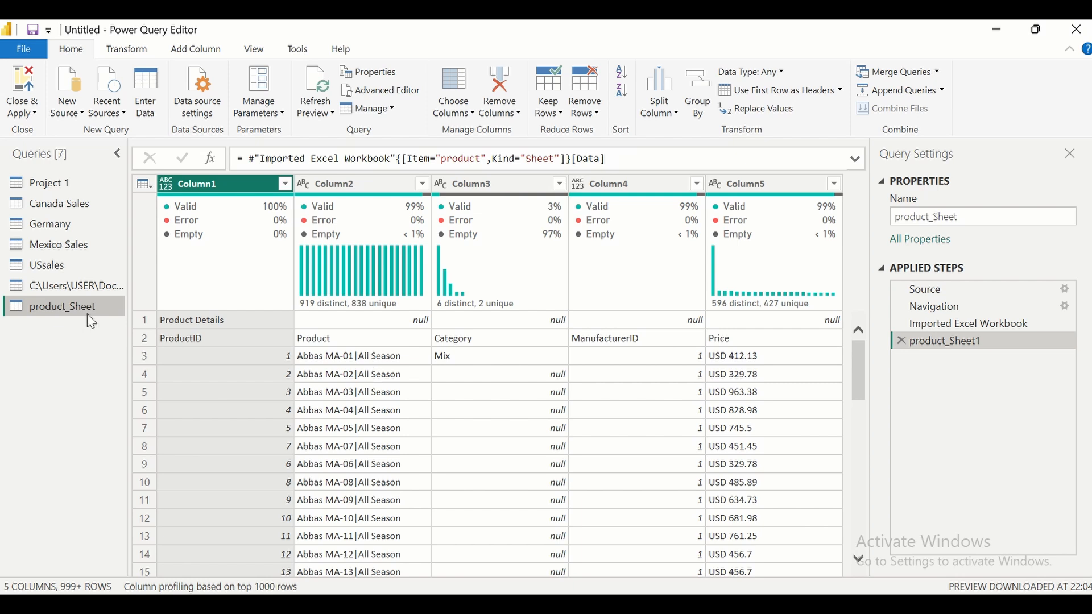
pyautogui.click(79, 287)
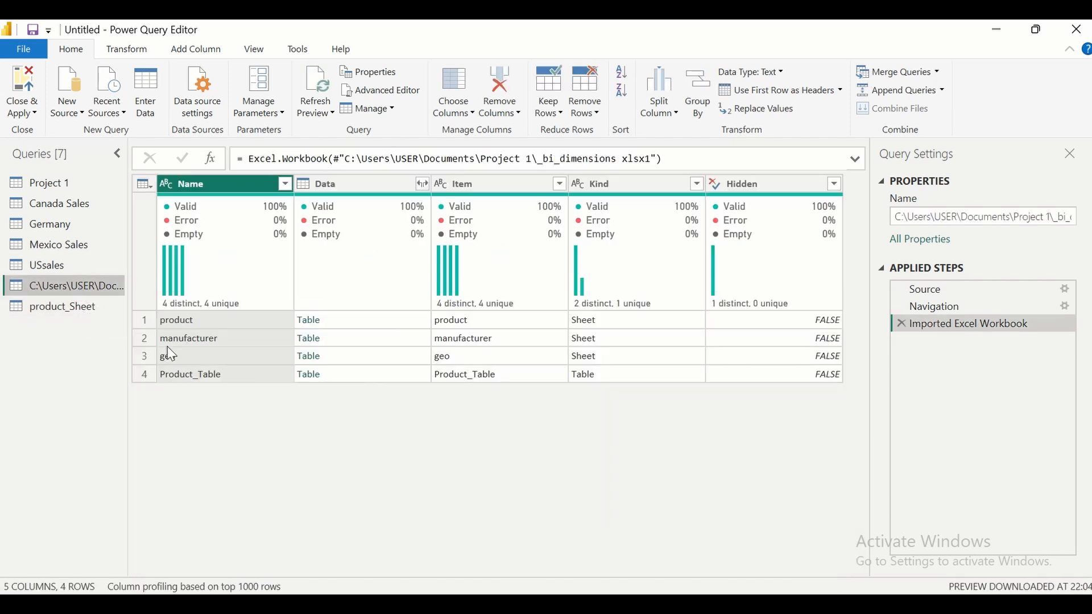
pyautogui.rightClick(313, 346)
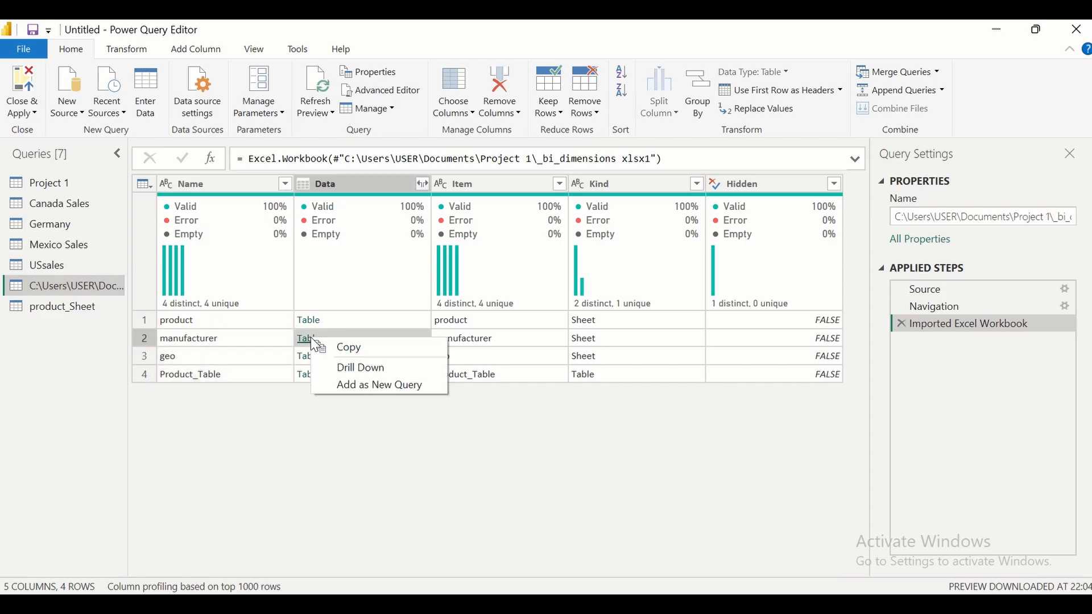
pyautogui.click(369, 388)
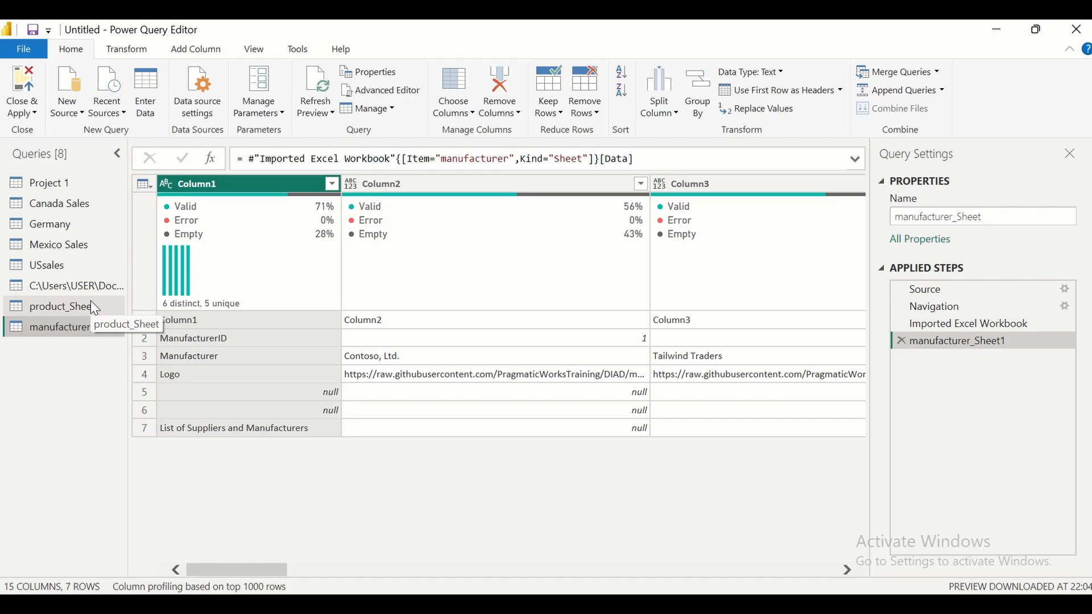
# - Disable loading for the Project 1 folder query and the bi_dimensions workbook query
pyautogui.click(64, 182)
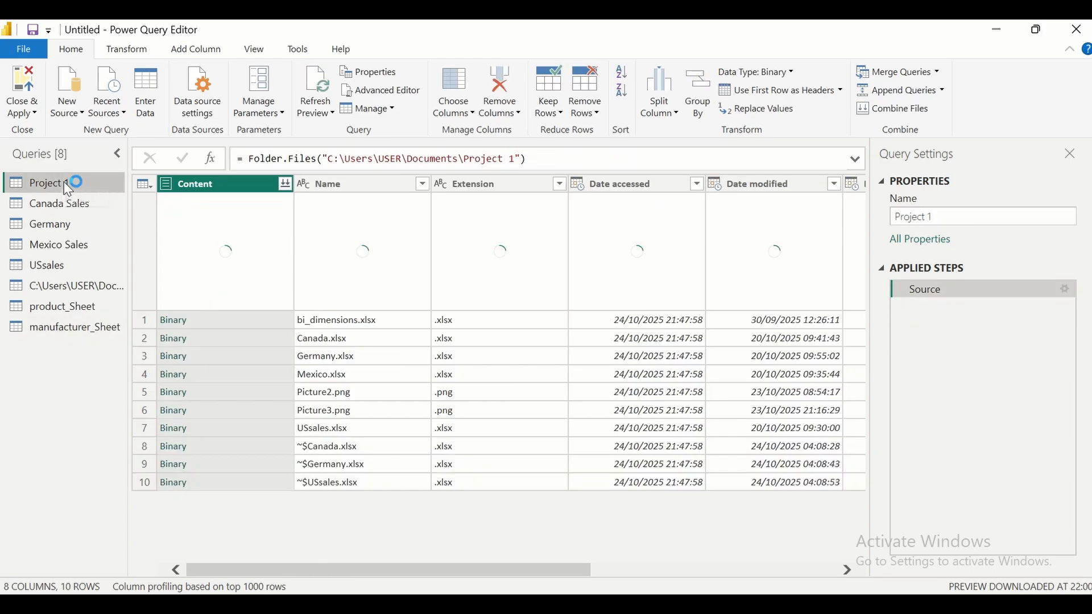
pyautogui.moveTo(196, 212)
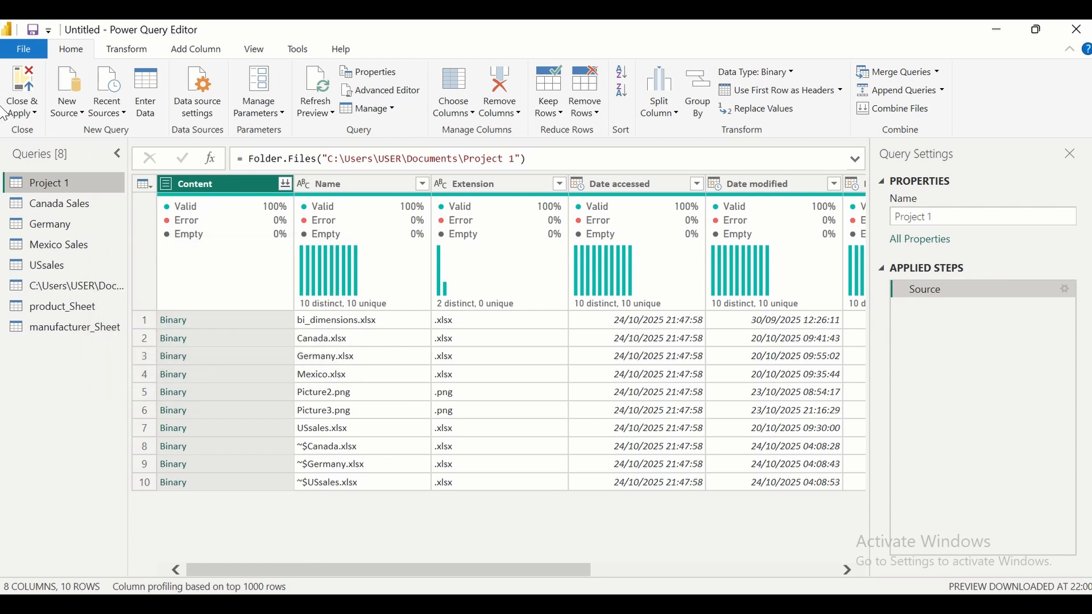
pyautogui.rightClick(54, 188)
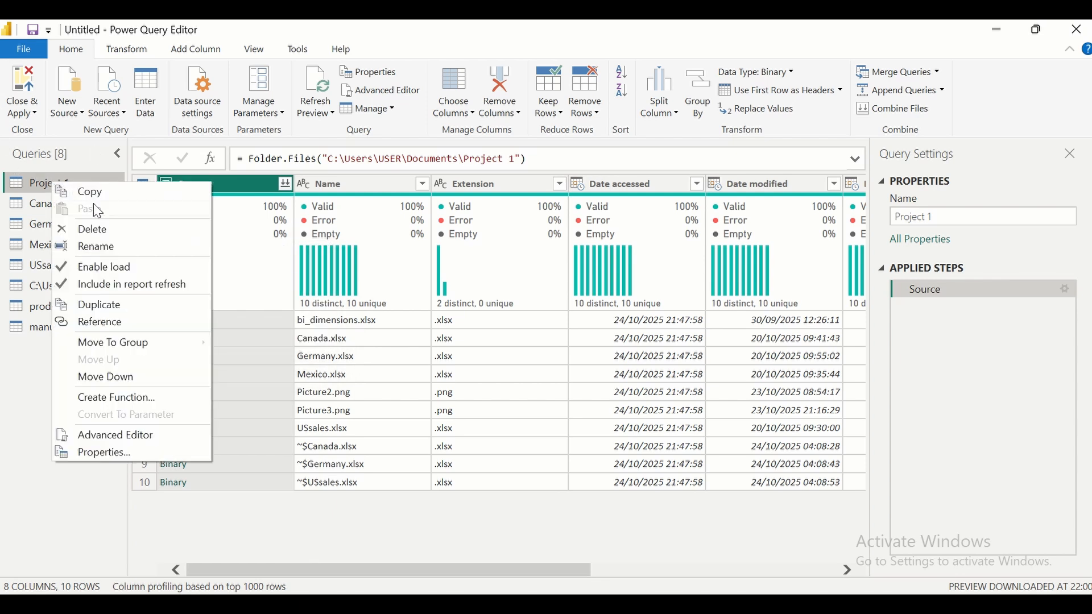
pyautogui.click(66, 270)
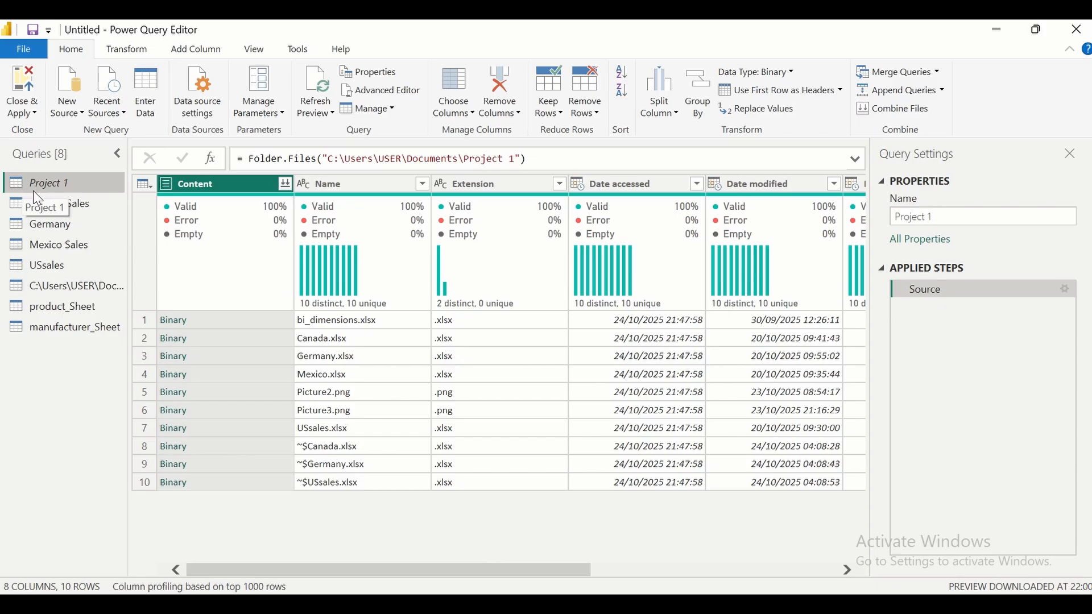
pyautogui.rightClick(60, 287)
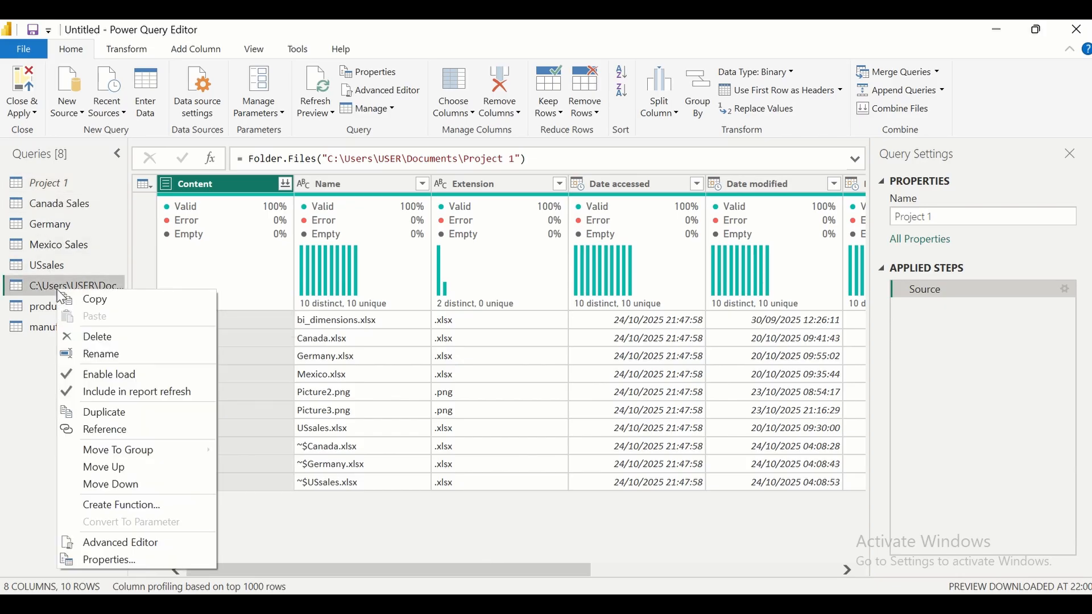
pyautogui.click(73, 378)
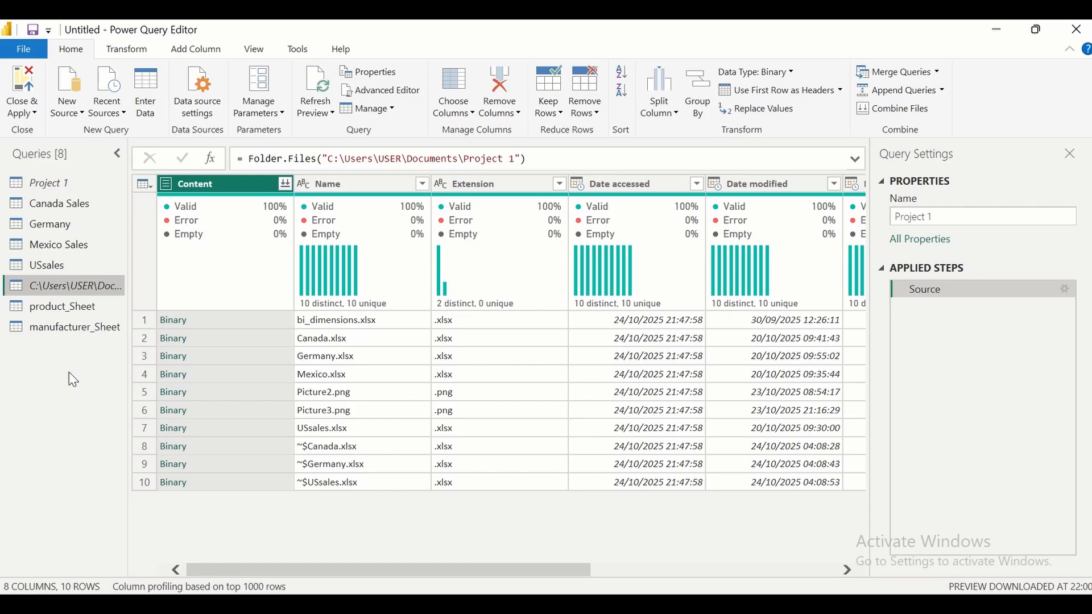
# - Promote the first row of the Canada Sales query to column headers
pyautogui.click(90, 203)
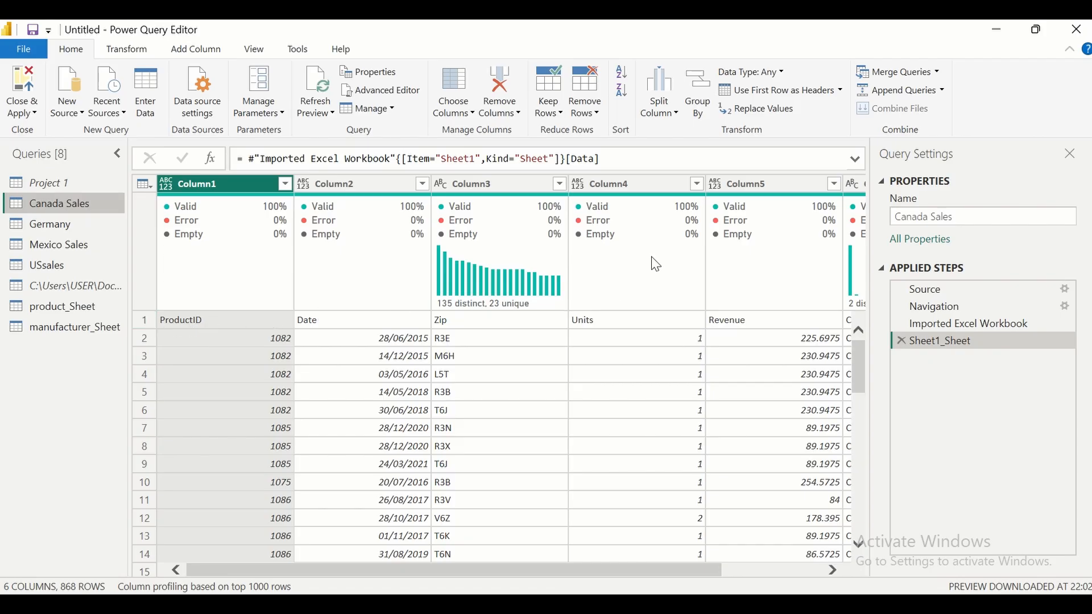
pyautogui.click(841, 92)
pyautogui.click(823, 110)
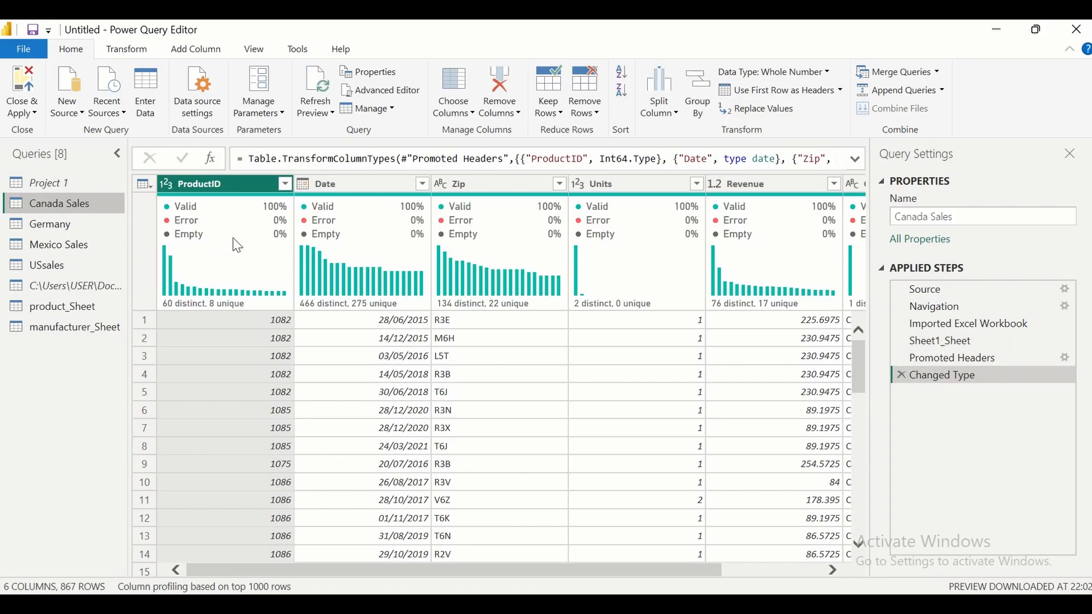
# - Base the column profiling of the Canada Sales query on the entire data set
pyautogui.moveTo(237, 246)
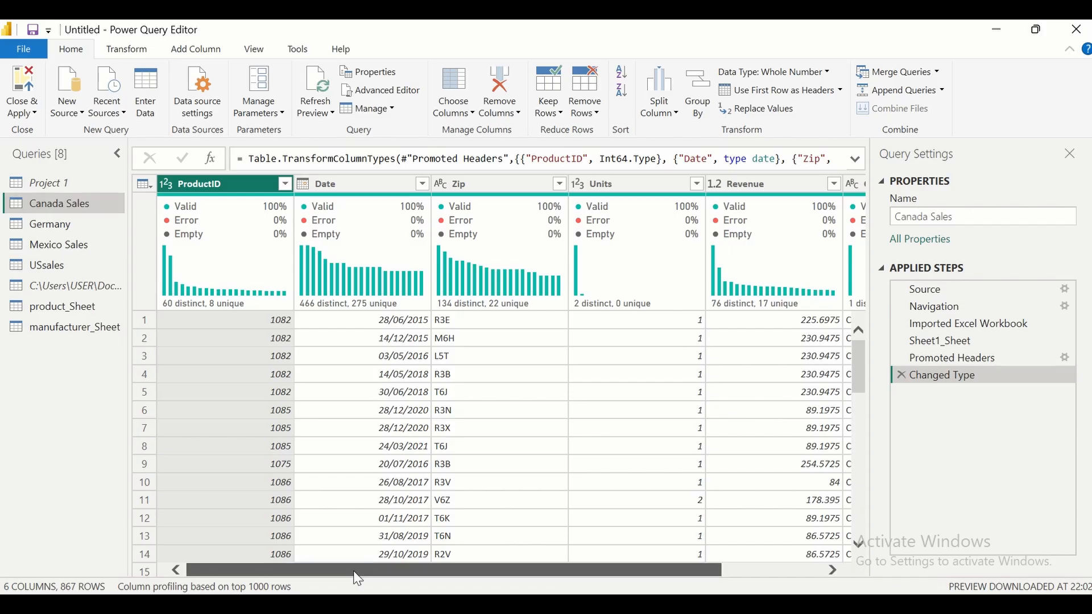
pyautogui.moveTo(357, 574)
pyautogui.mouseDown()
pyautogui.moveTo(419, 567)
pyautogui.moveTo(356, 565)
pyautogui.mouseUp()
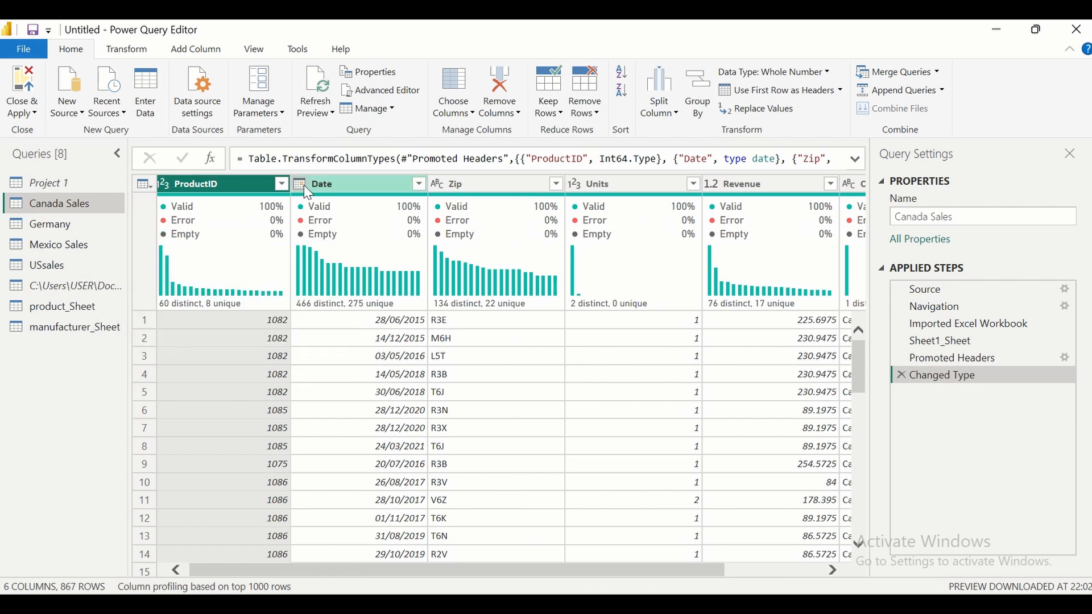
pyautogui.moveTo(346, 261)
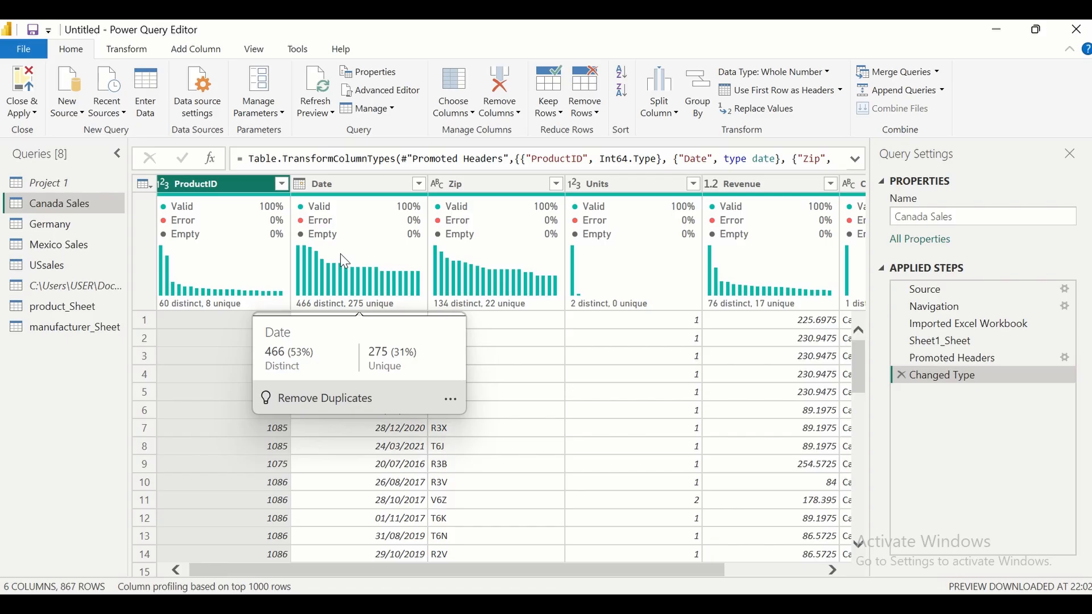
pyautogui.moveTo(188, 215)
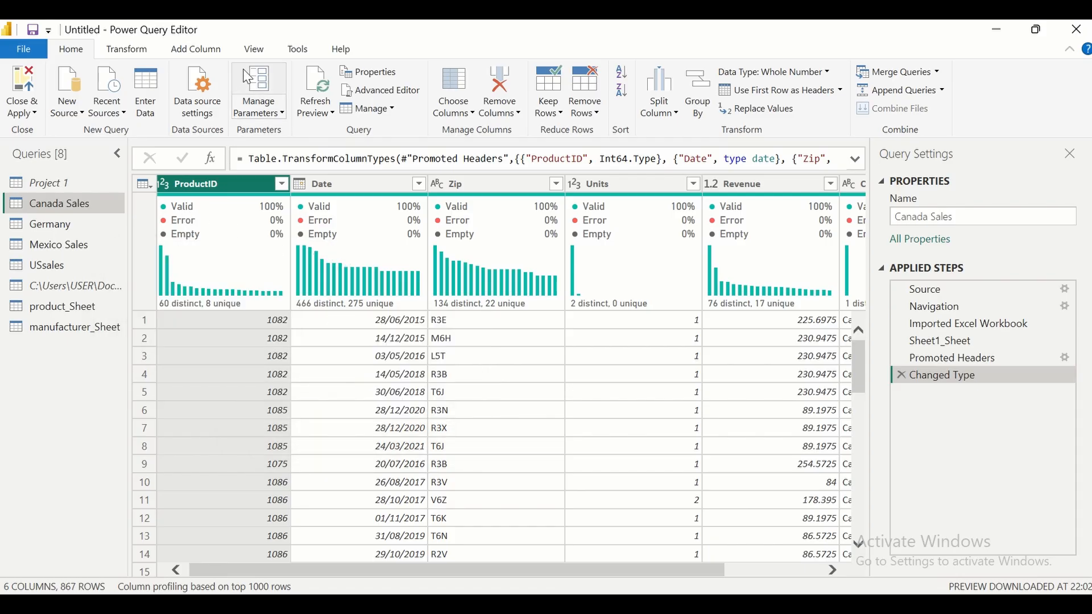
pyautogui.click(254, 55)
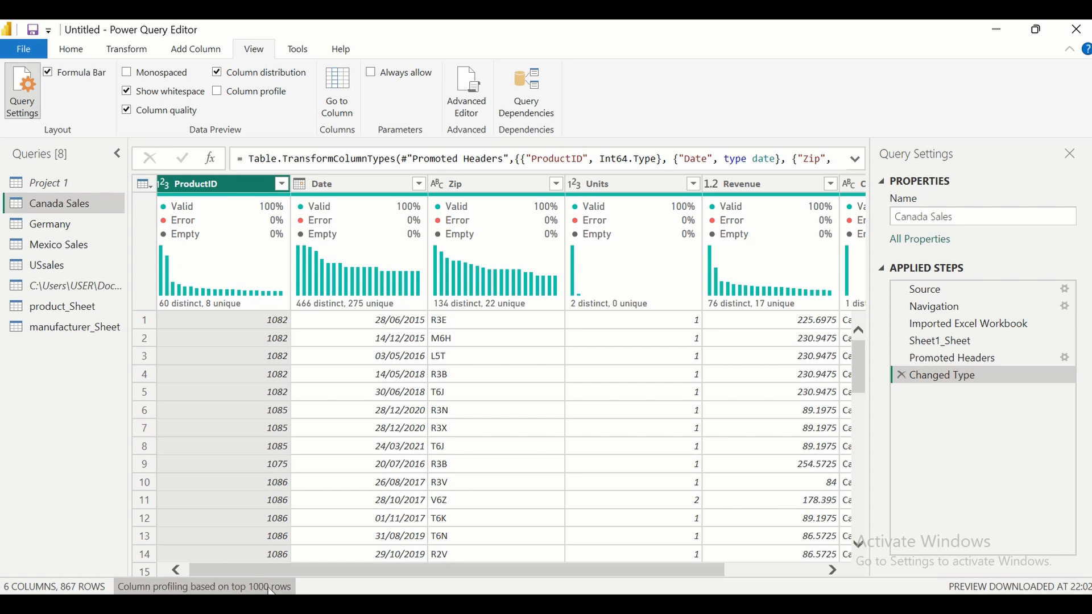
pyautogui.click(239, 591)
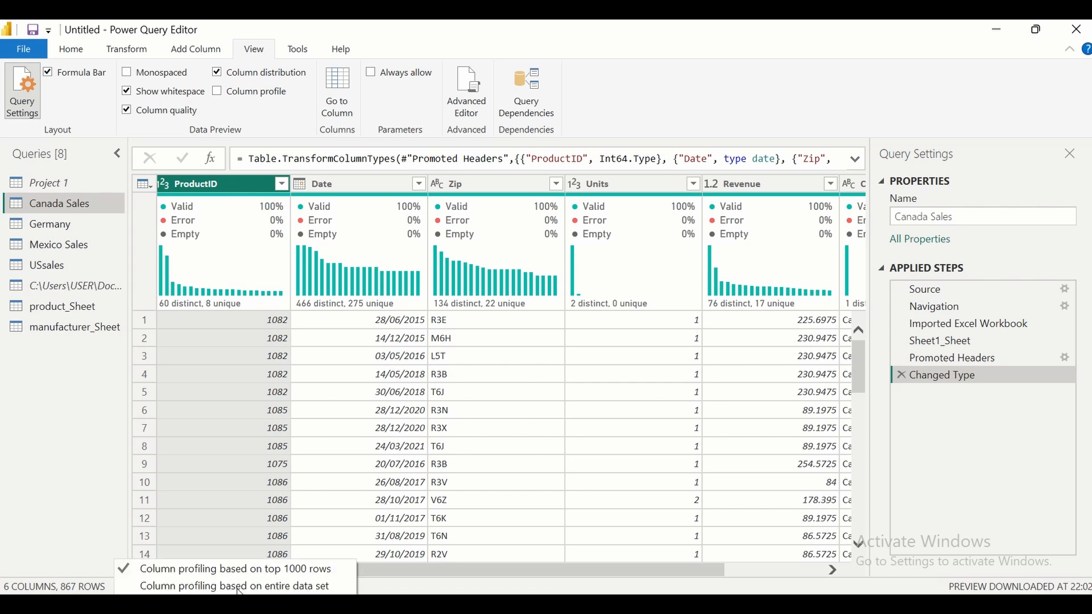
pyautogui.click(223, 589)
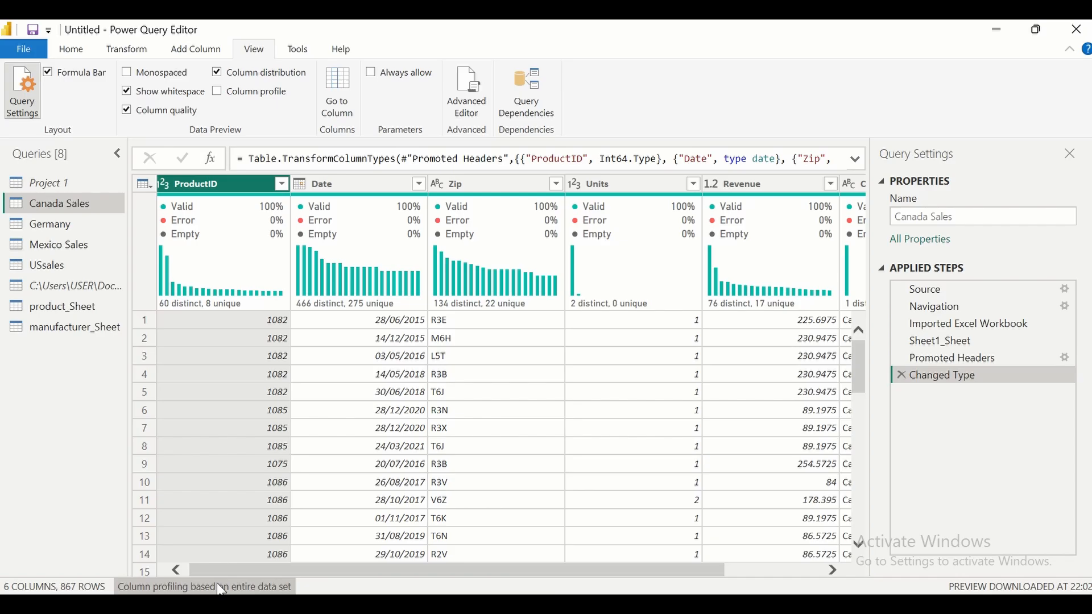
# - Convert the Revenue column of Canada Sales to fixed decimal number, adding the conversion as a new step
pyautogui.moveTo(188, 222)
pyautogui.moveTo(335, 564); pyautogui.dragTo(359, 563)
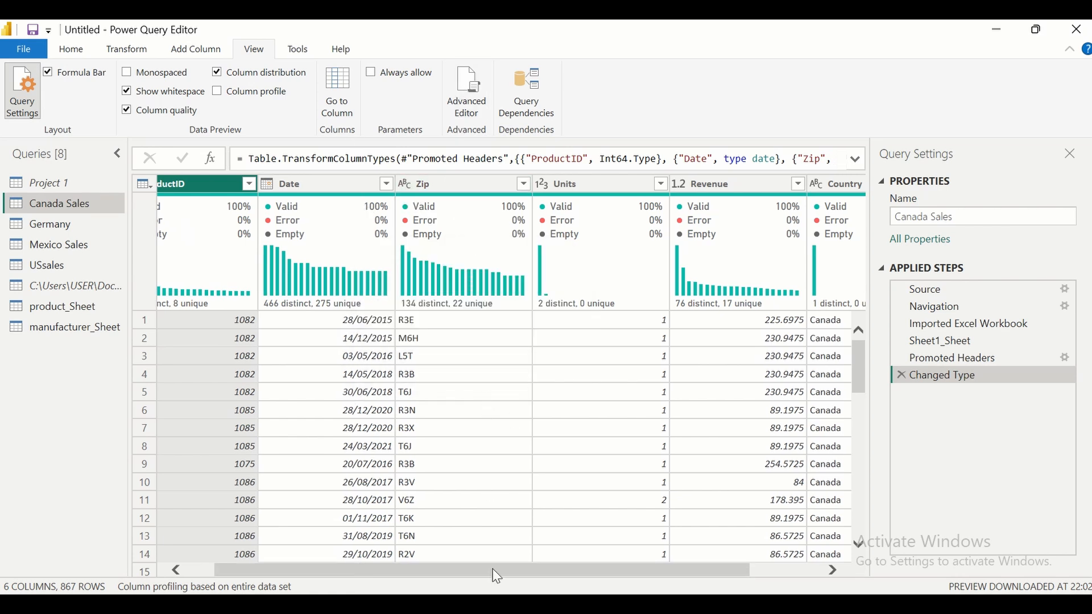
pyautogui.moveTo(494, 570); pyautogui.dragTo(580, 572)
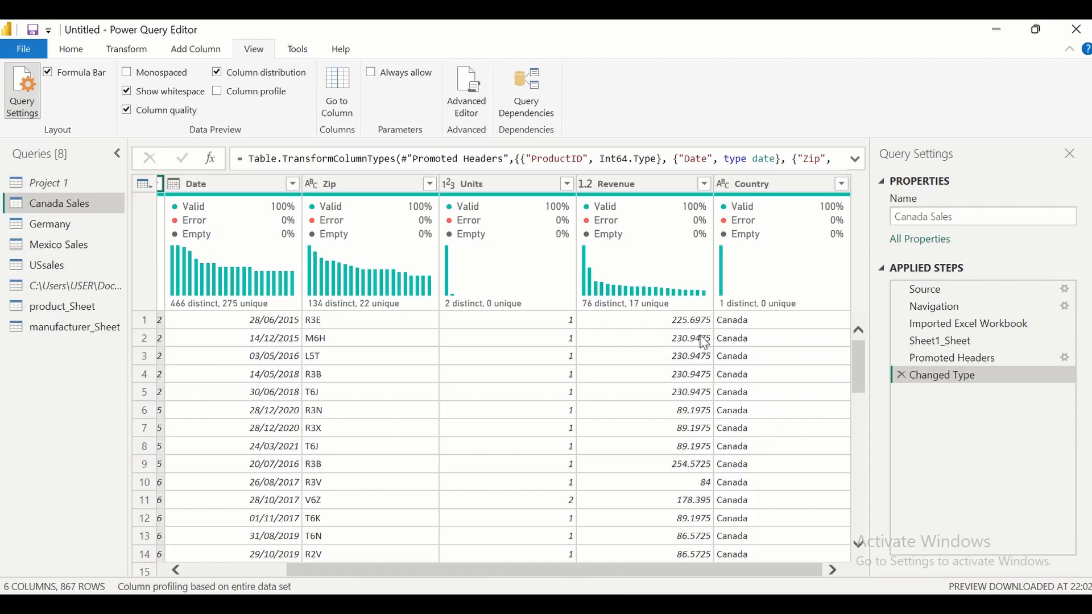
pyautogui.click(587, 184)
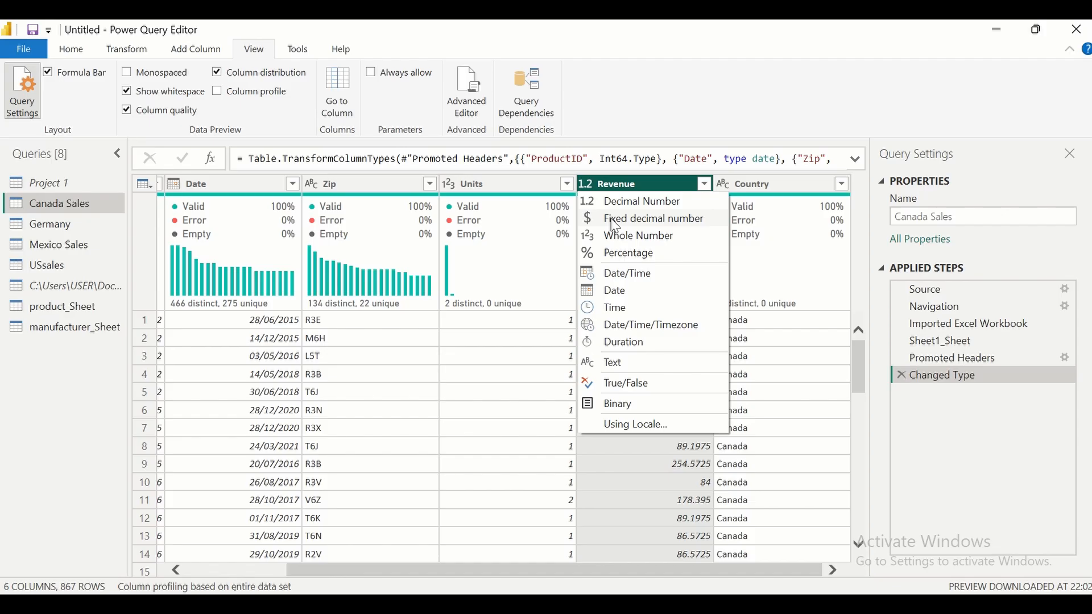
pyautogui.click(617, 219)
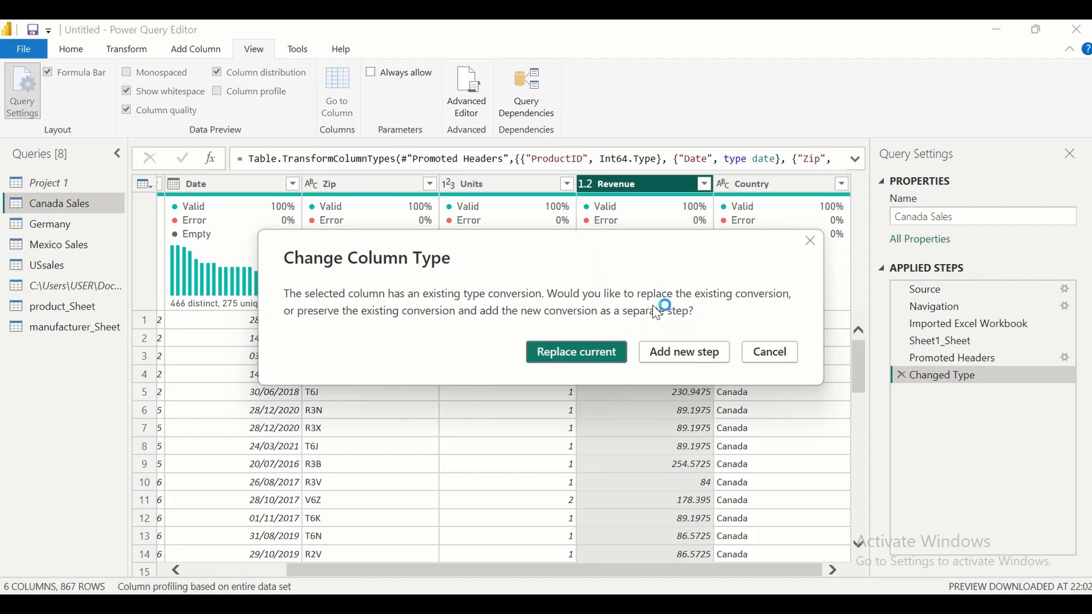
pyautogui.click(658, 355)
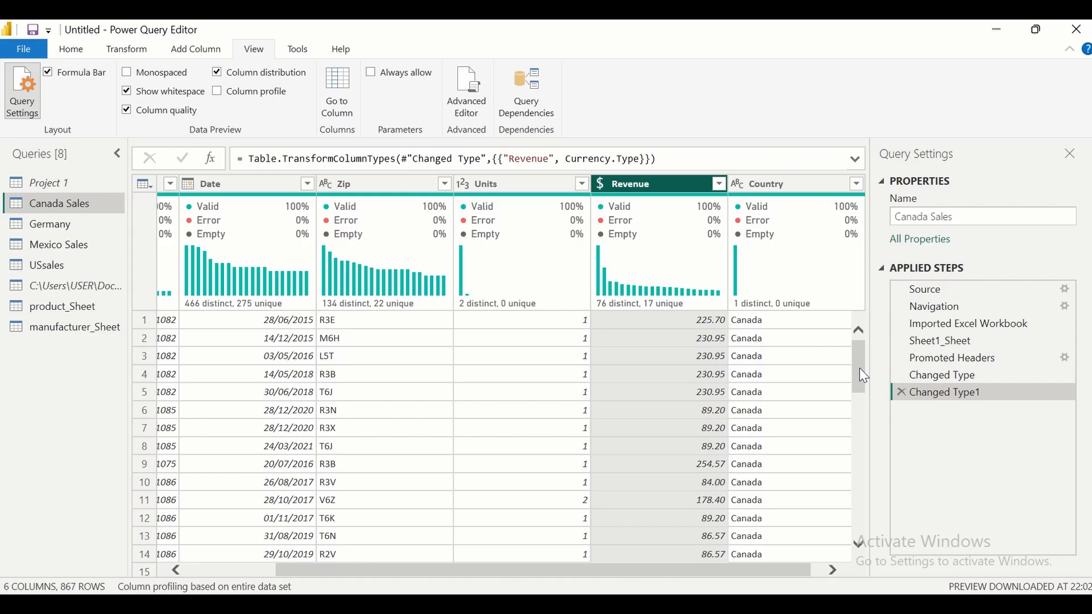
# - Promote the Germany query's first row to headers and convert its Revenue column to fixed decimal number as a new step
pyautogui.moveTo(220, 273)
pyautogui.click(76, 225)
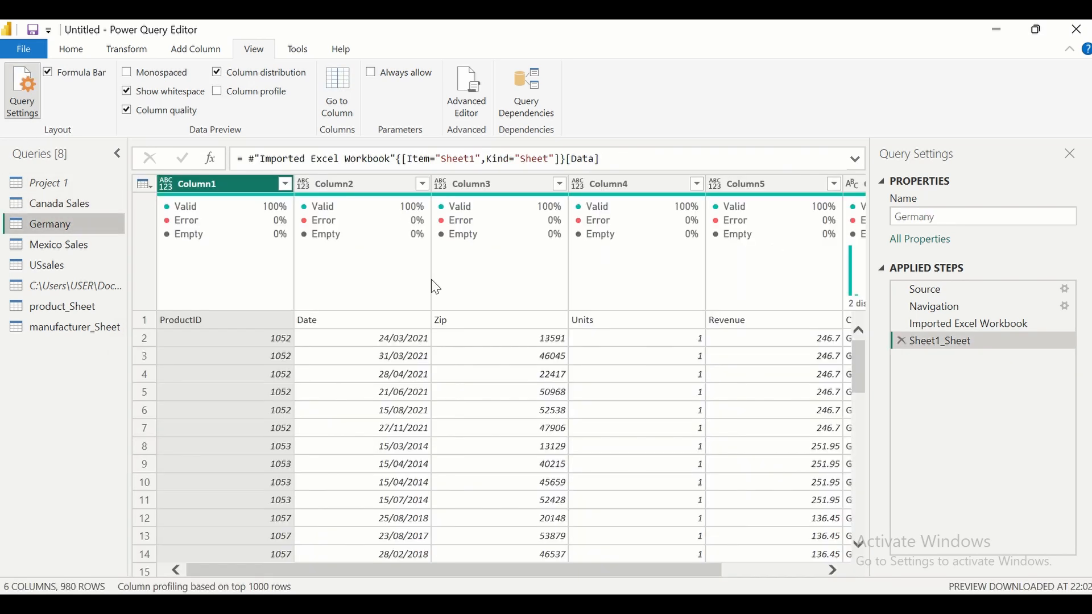
pyautogui.click(70, 49)
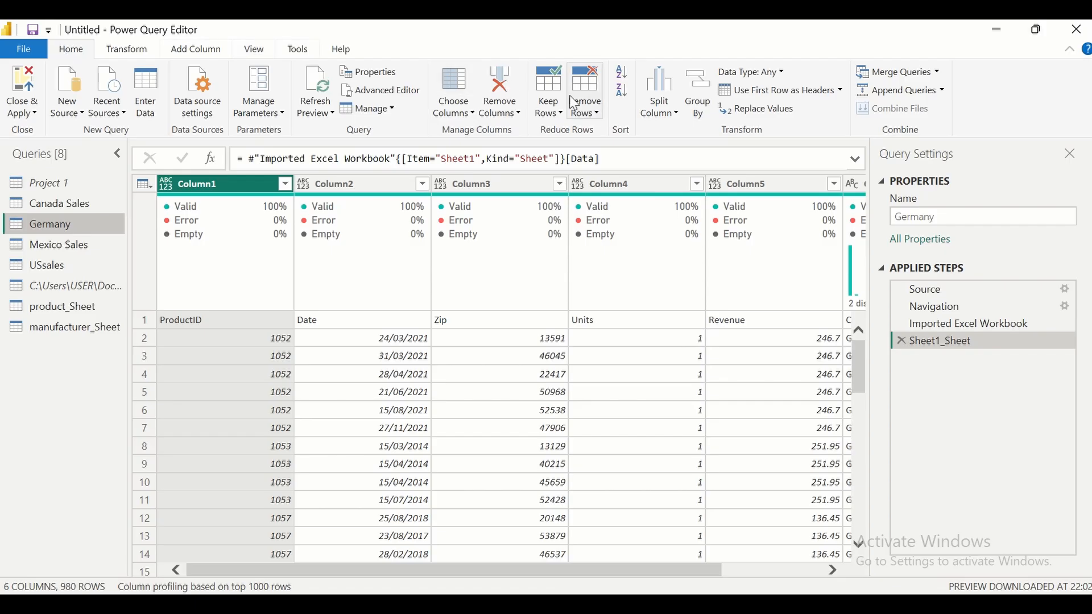
pyautogui.click(802, 94)
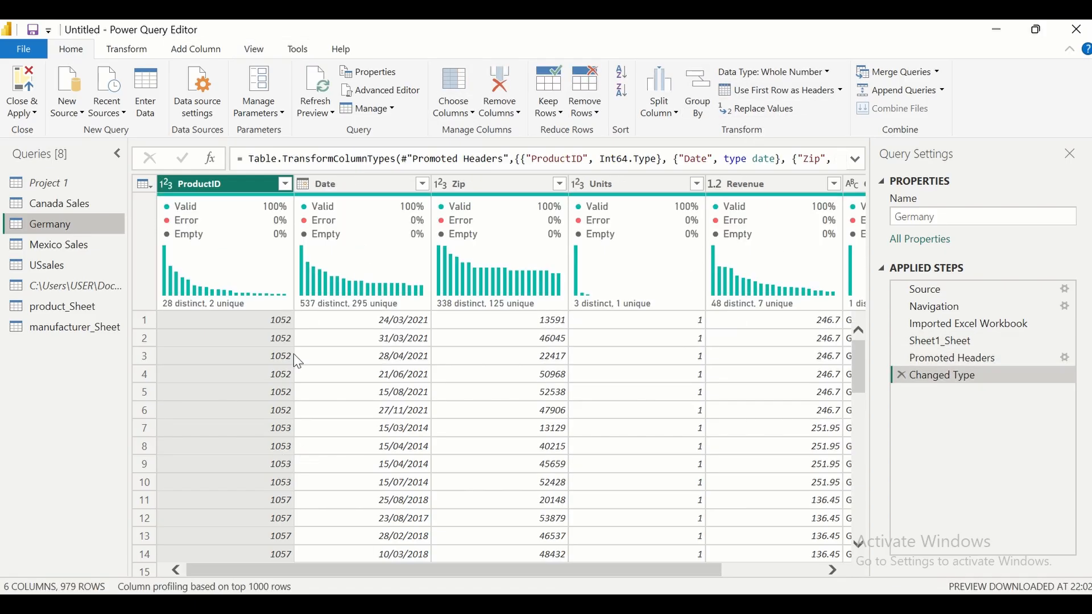
pyautogui.moveTo(336, 572); pyautogui.dragTo(430, 571)
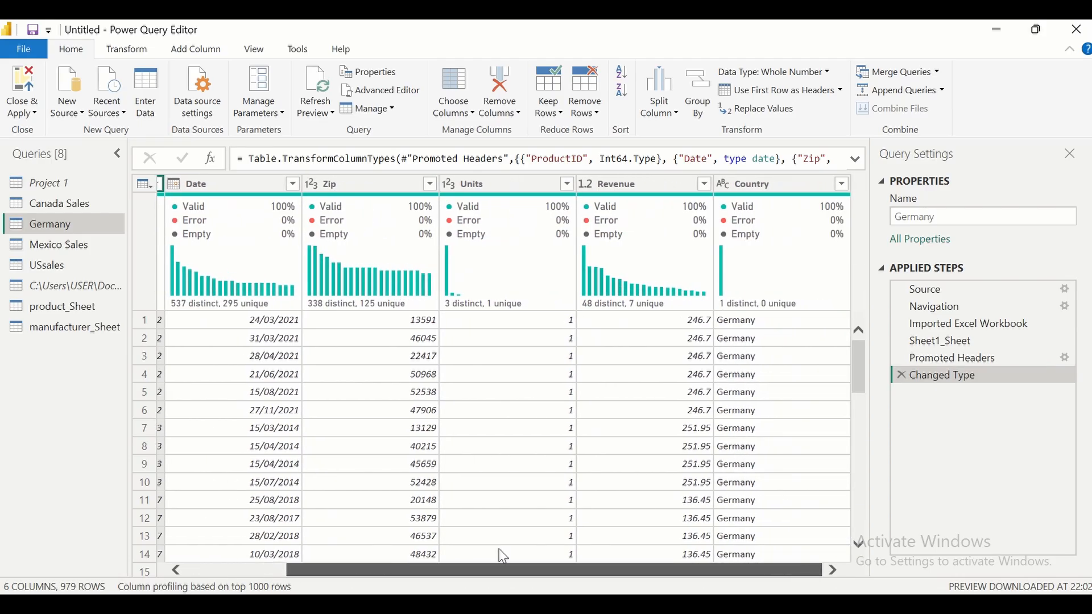
pyautogui.click(588, 184)
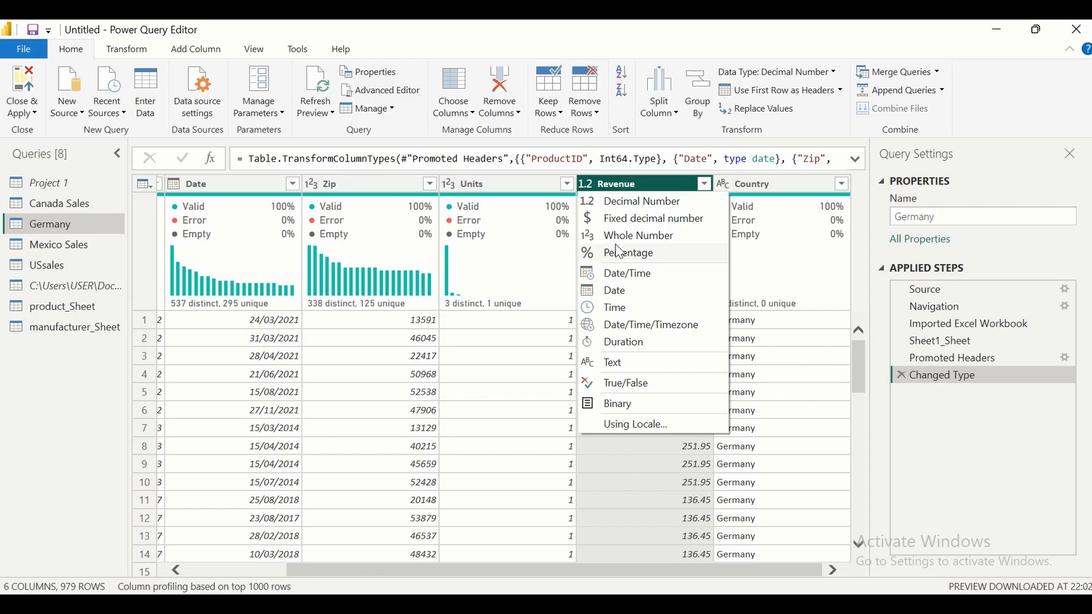
pyautogui.click(594, 221)
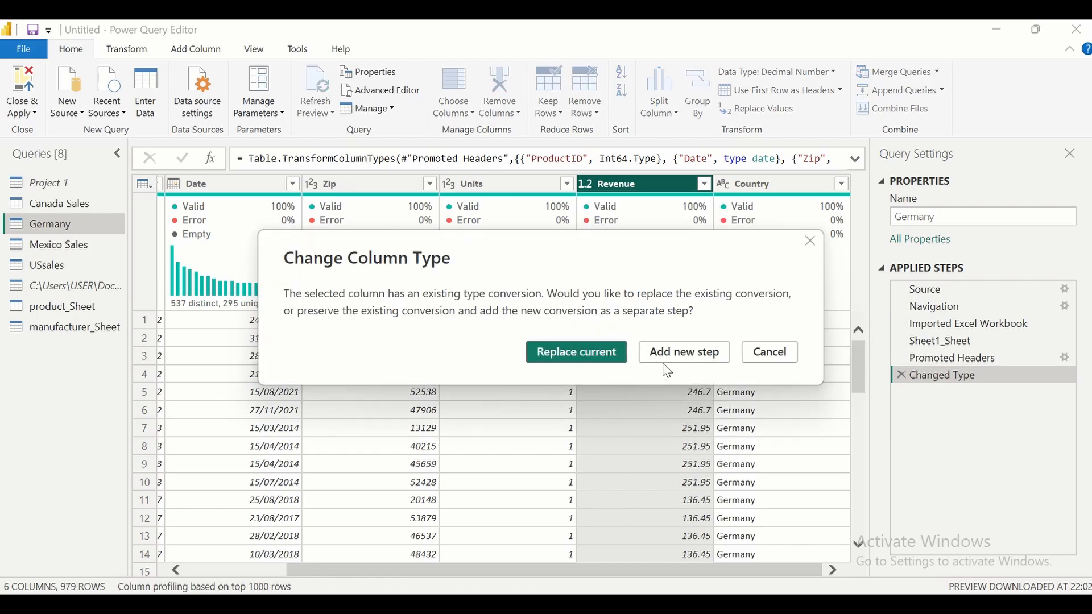
pyautogui.click(662, 352)
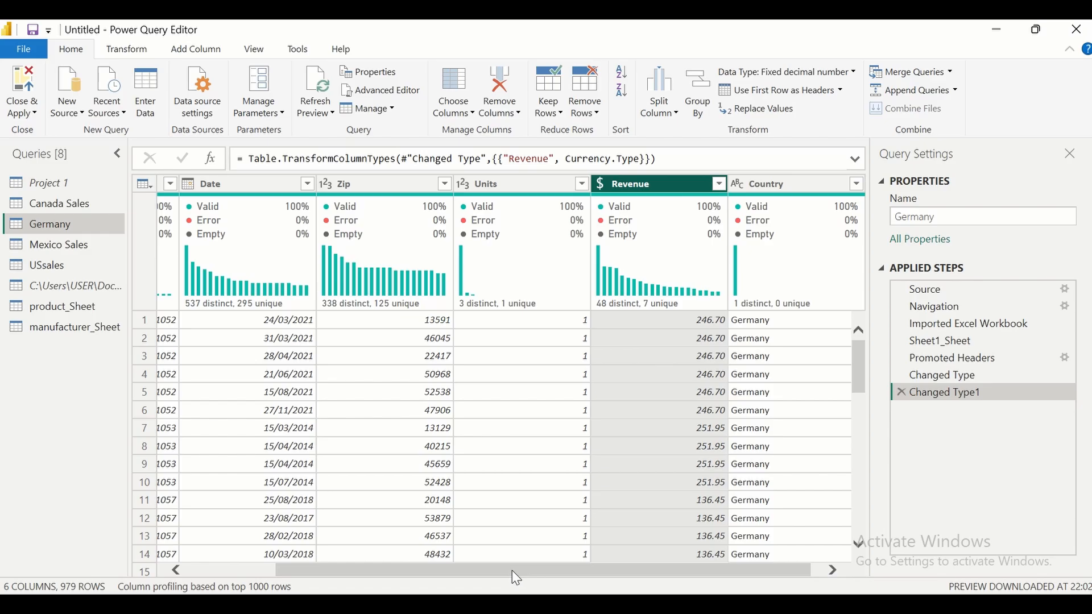
# - Promote the Mexico Sales query's first row to headers and convert its Revenue column to fixed decimal number as a new step
pyautogui.click(81, 245)
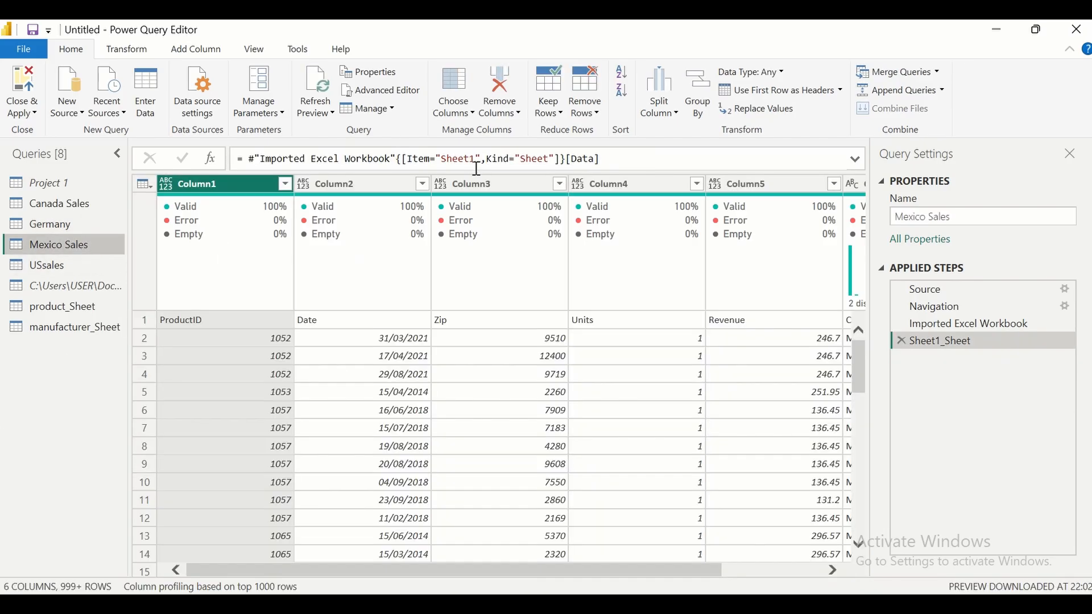
pyautogui.click(820, 91)
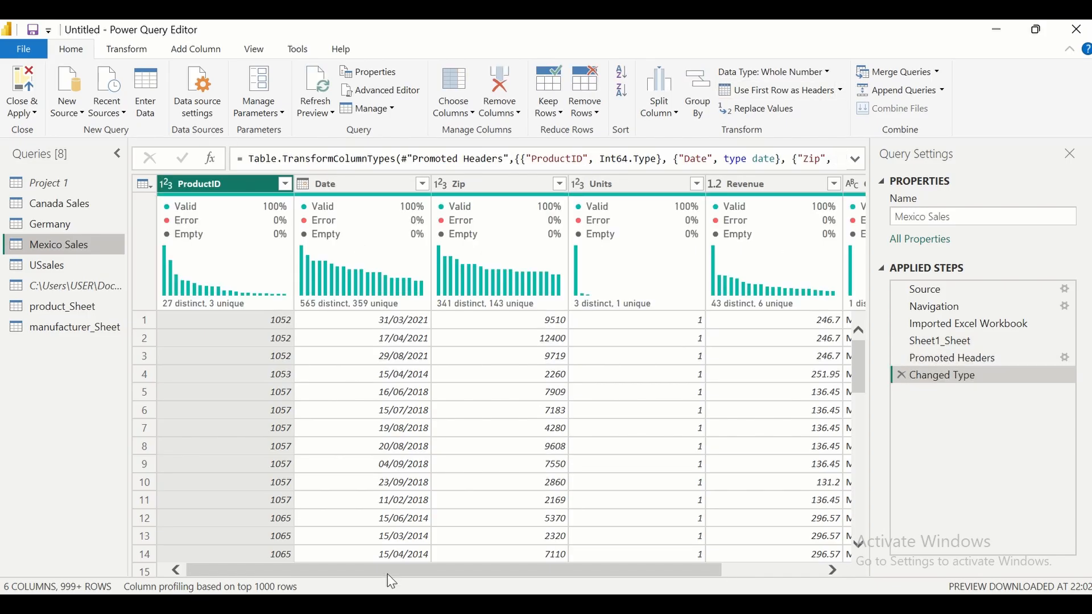
pyautogui.moveTo(388, 573); pyautogui.dragTo(488, 573)
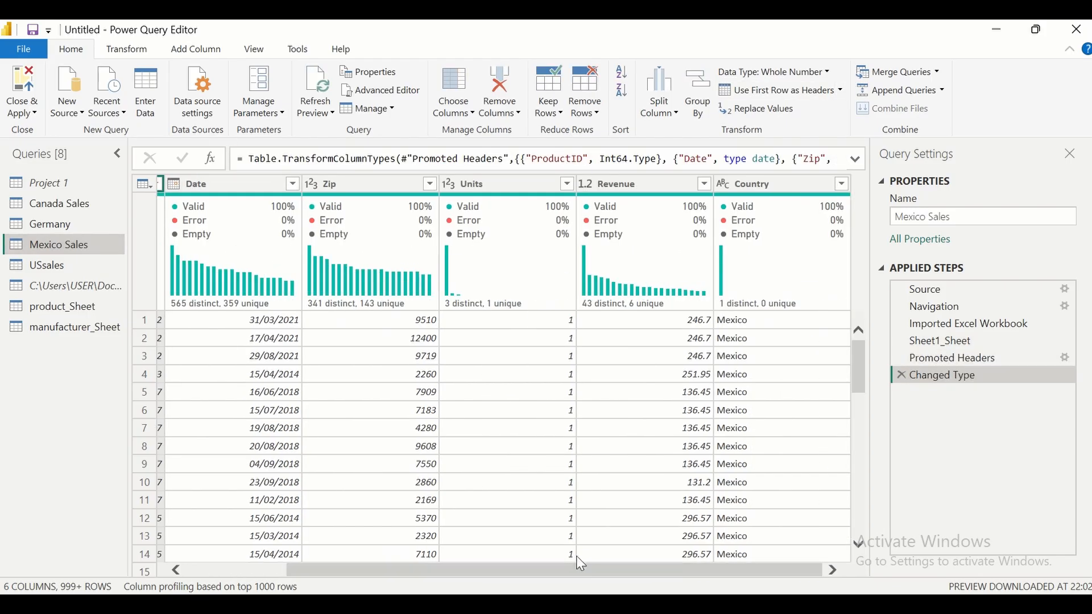
pyautogui.click(587, 185)
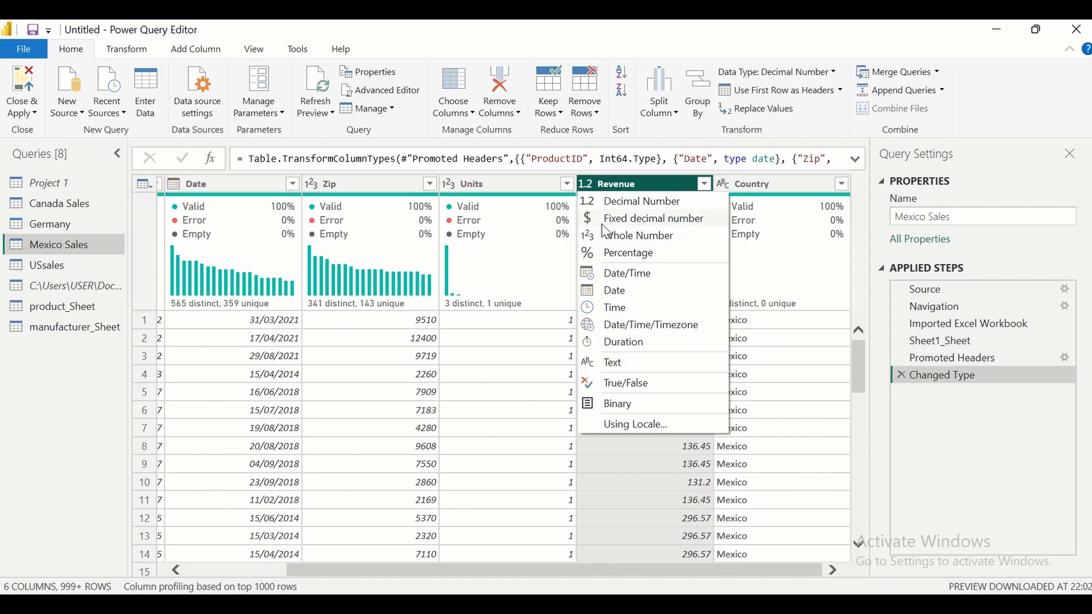
pyautogui.click(591, 221)
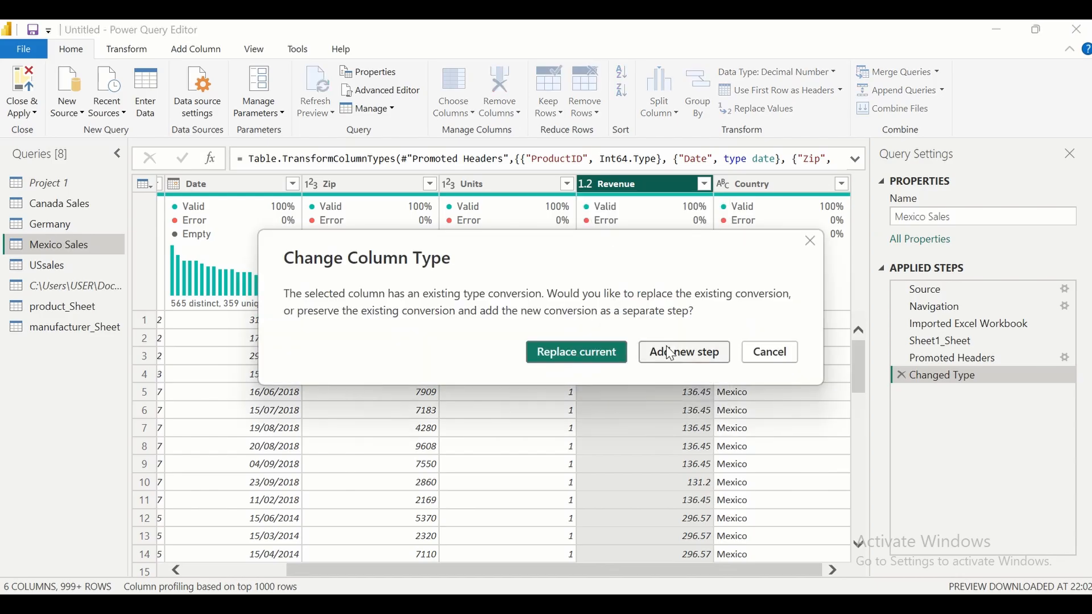
pyautogui.click(670, 352)
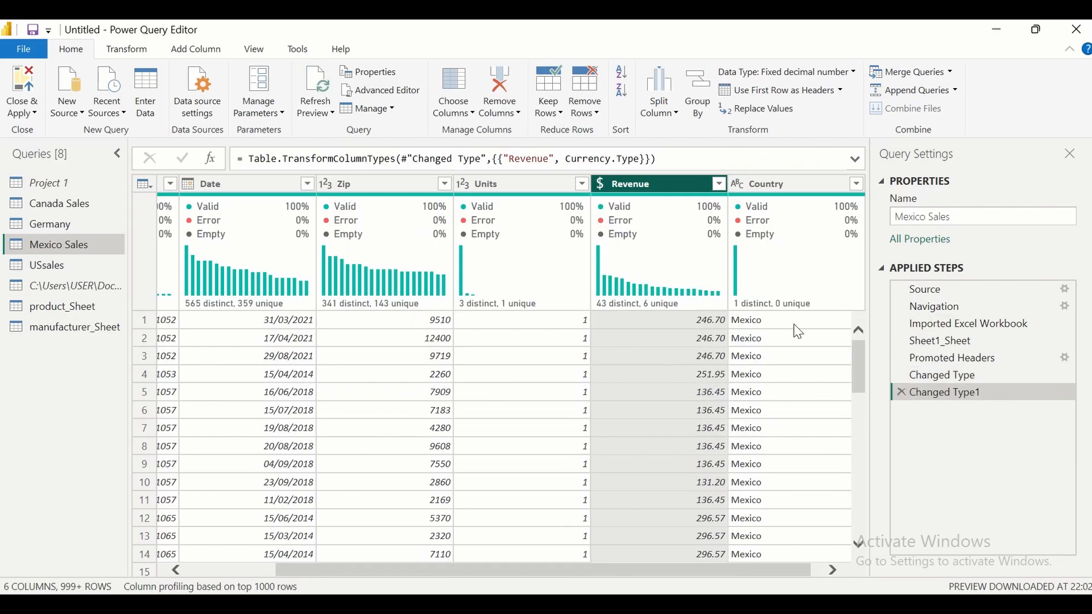
# - Promote the USsales query's first row to headers and convert its Revenue column to fixed decimal number as a new step
pyautogui.click(73, 267)
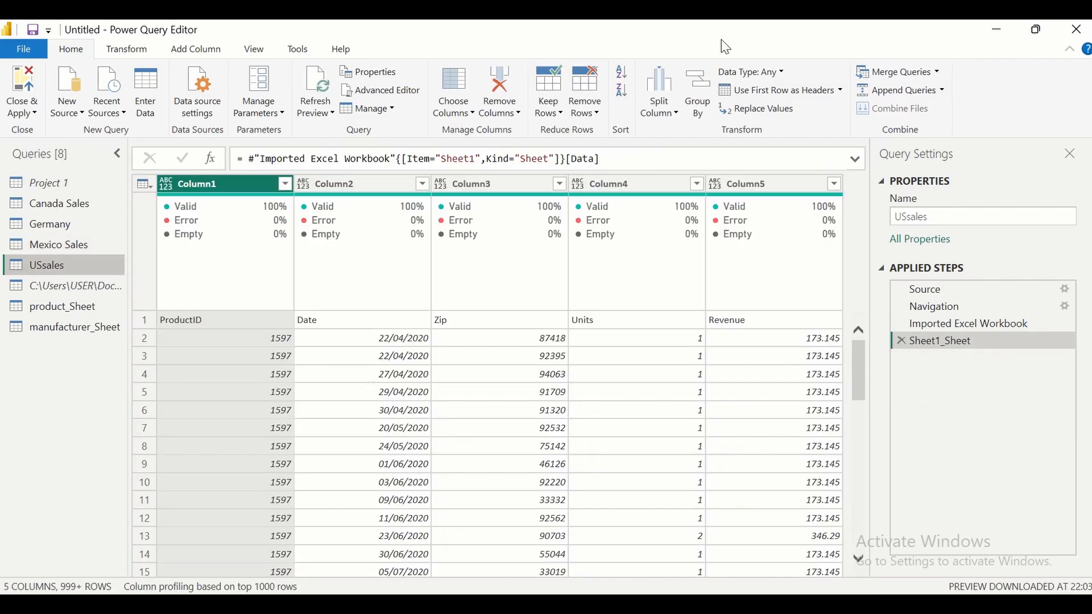
pyautogui.click(770, 92)
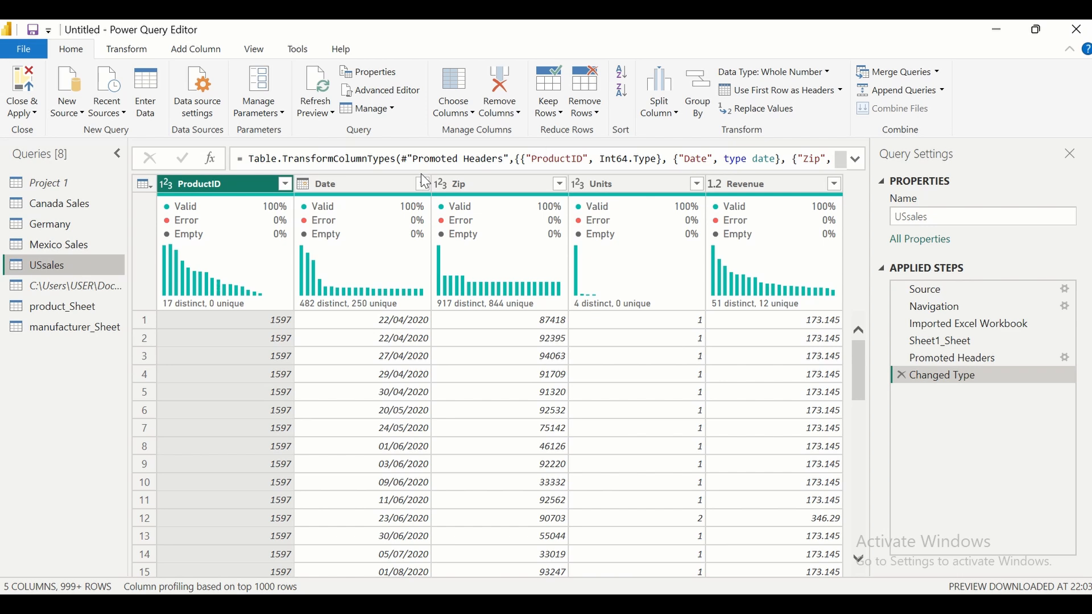
pyautogui.click(715, 184)
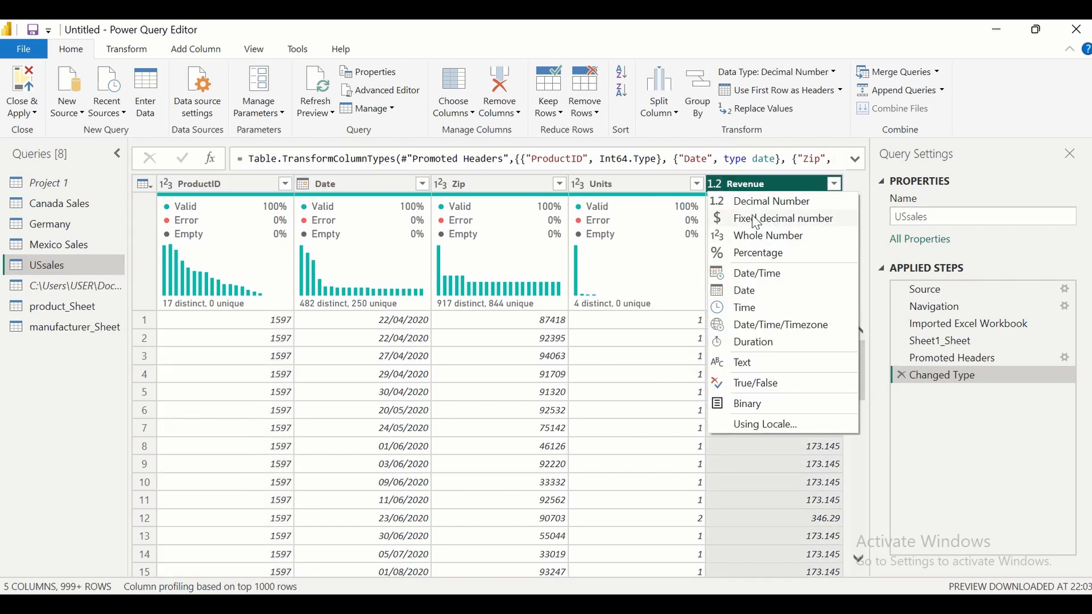
pyautogui.click(754, 223)
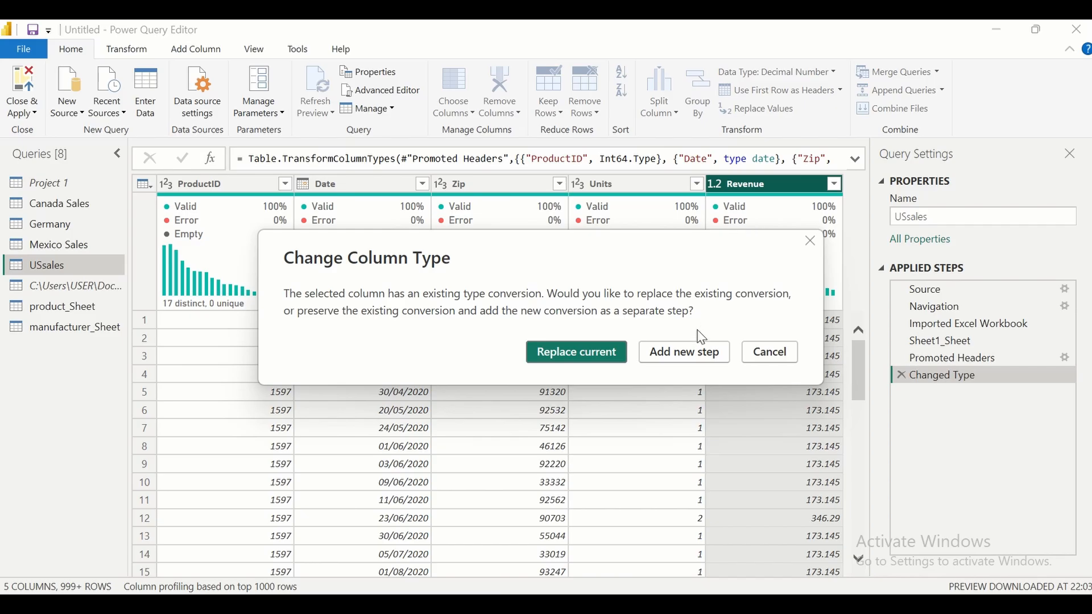
pyautogui.click(682, 353)
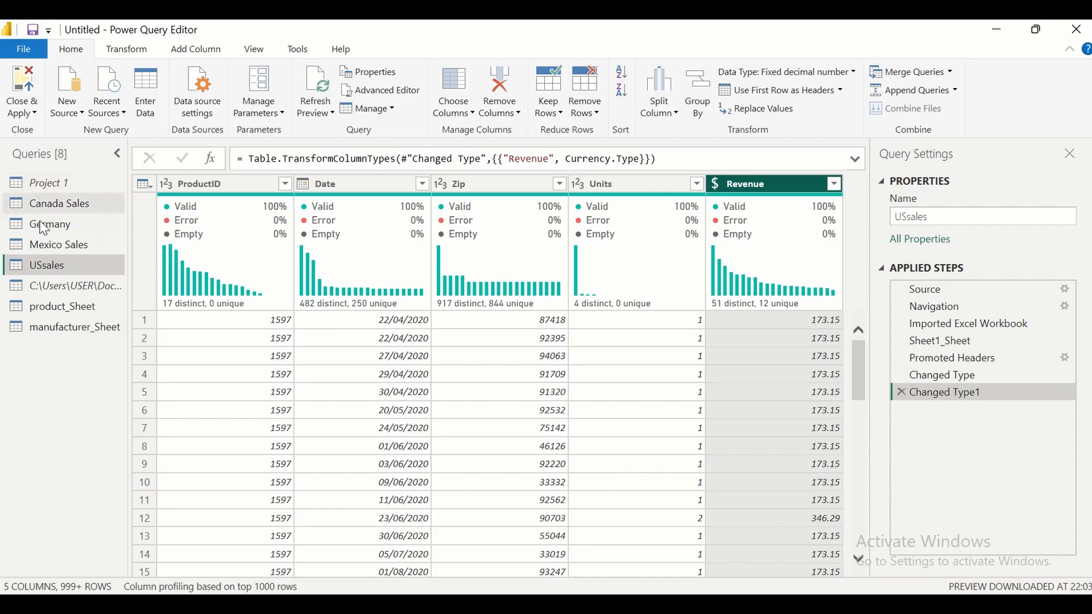
# - Add a custom column named Country with the formula "USA" to the USsales query and set the column's type to text
pyautogui.click(50, 206)
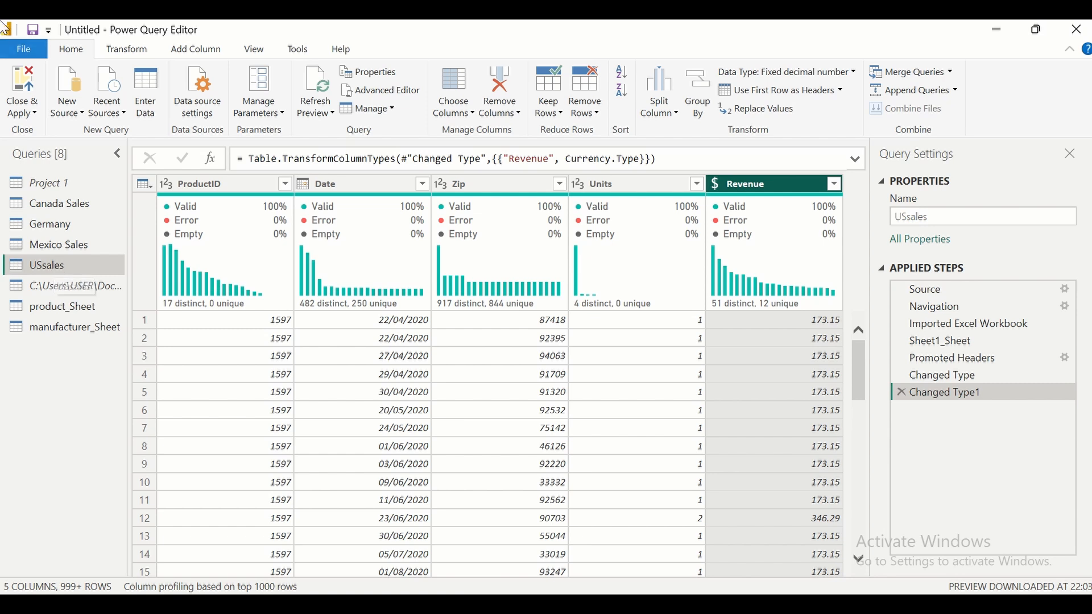
pyautogui.click(197, 49)
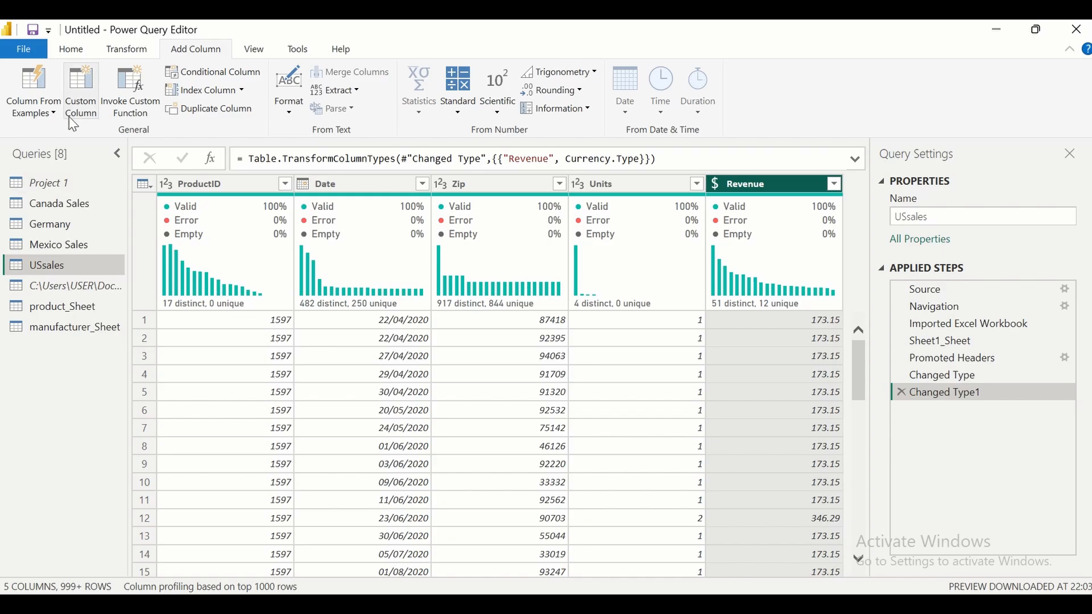
pyautogui.click(81, 102)
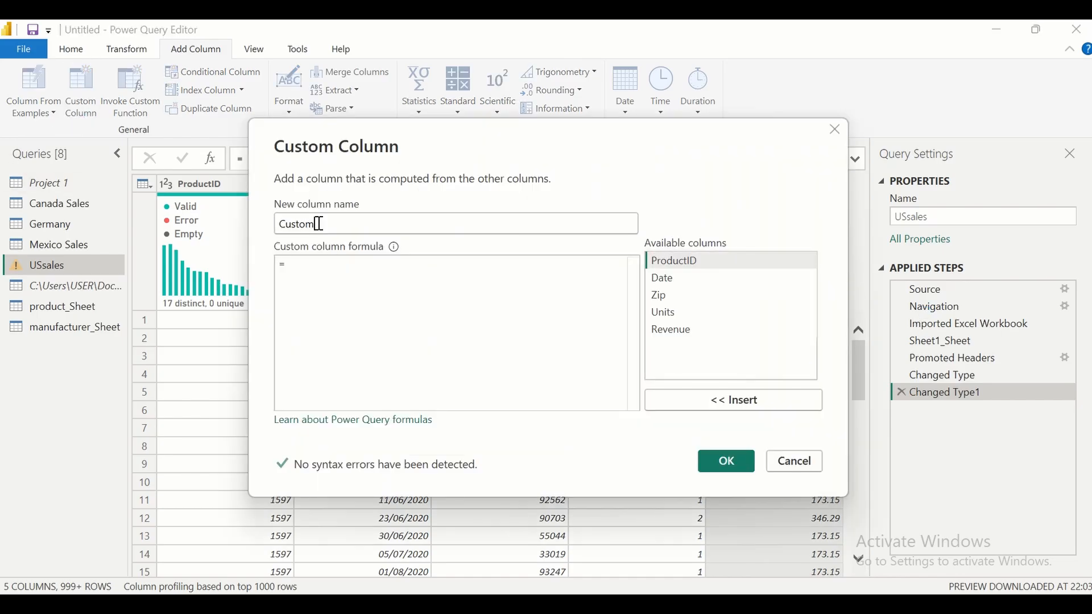
pyautogui.click(321, 225)
pyautogui.press('BackSpace')
pyautogui.press('BackSpace')
pyautogui.press('BackSpace')
pyautogui.press('BackSpace')
pyautogui.press('BackSpace')
pyautogui.write('ountry')
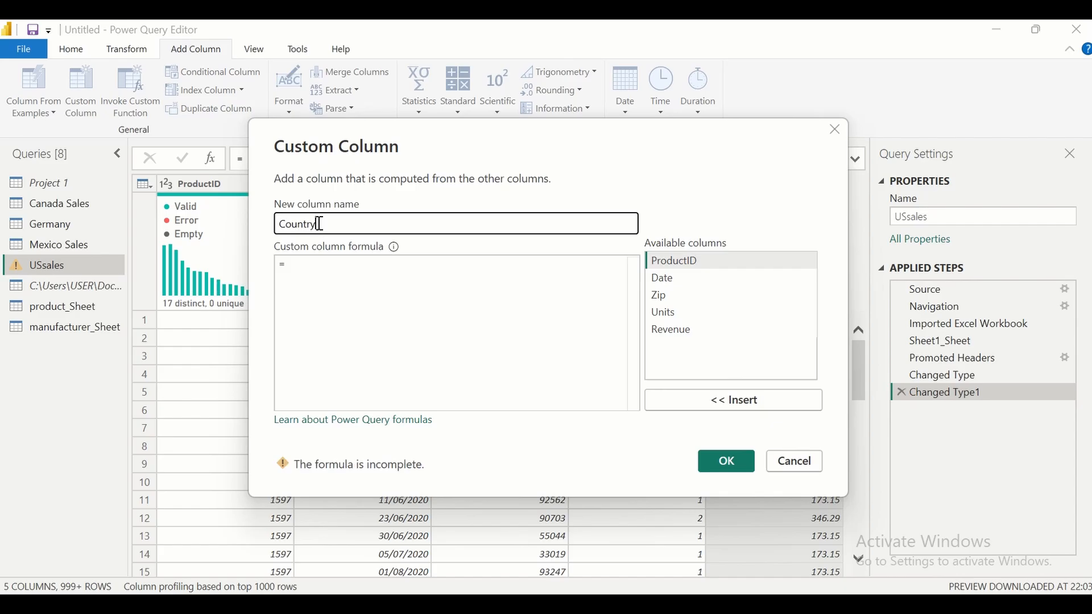
pyautogui.click(313, 268)
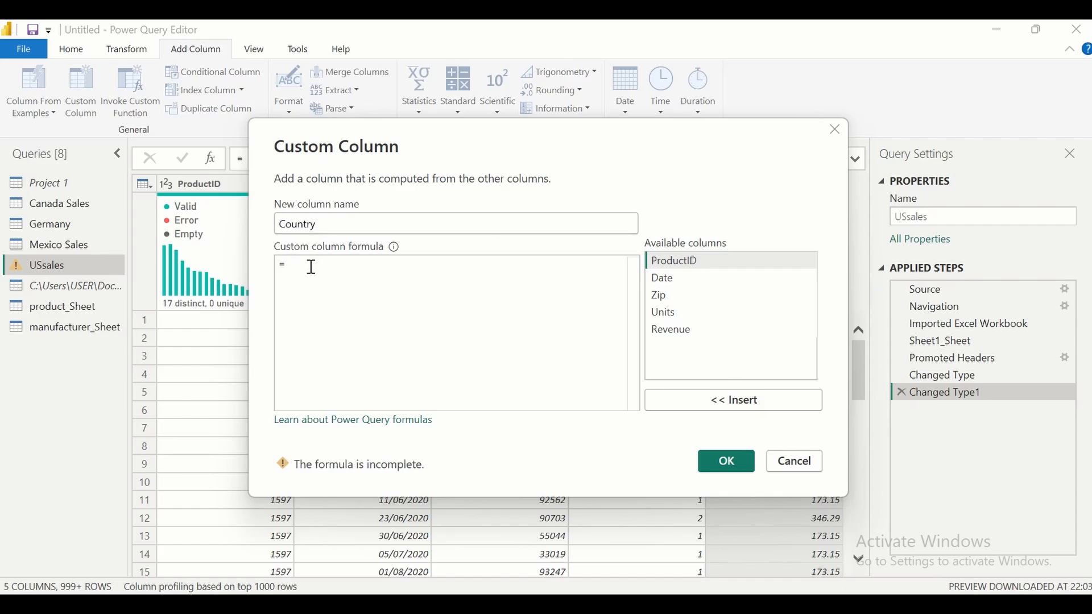
pyautogui.write('"')
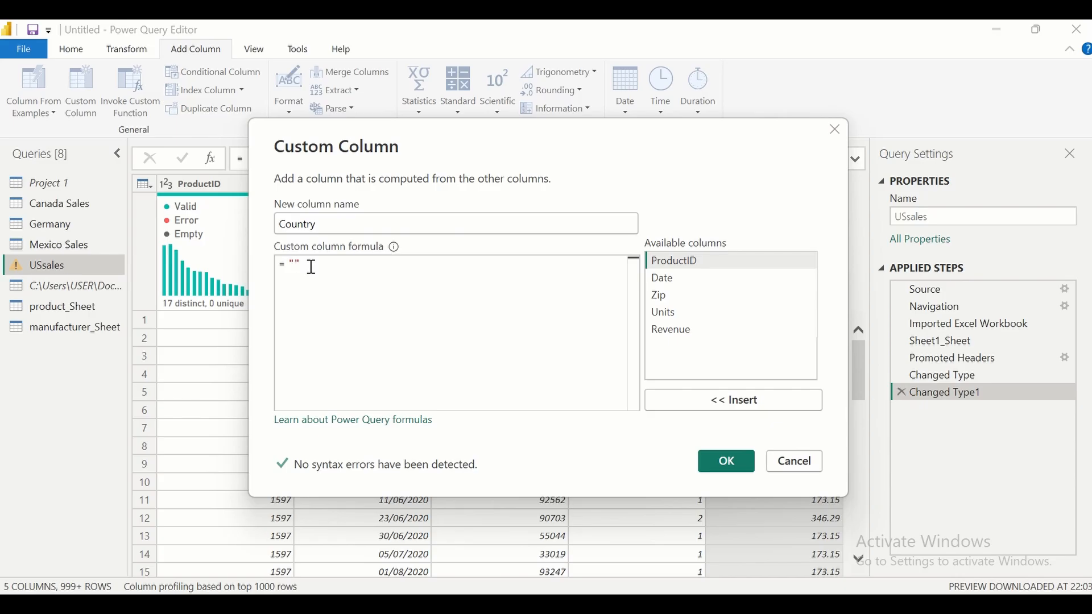
pyautogui.write('USA')
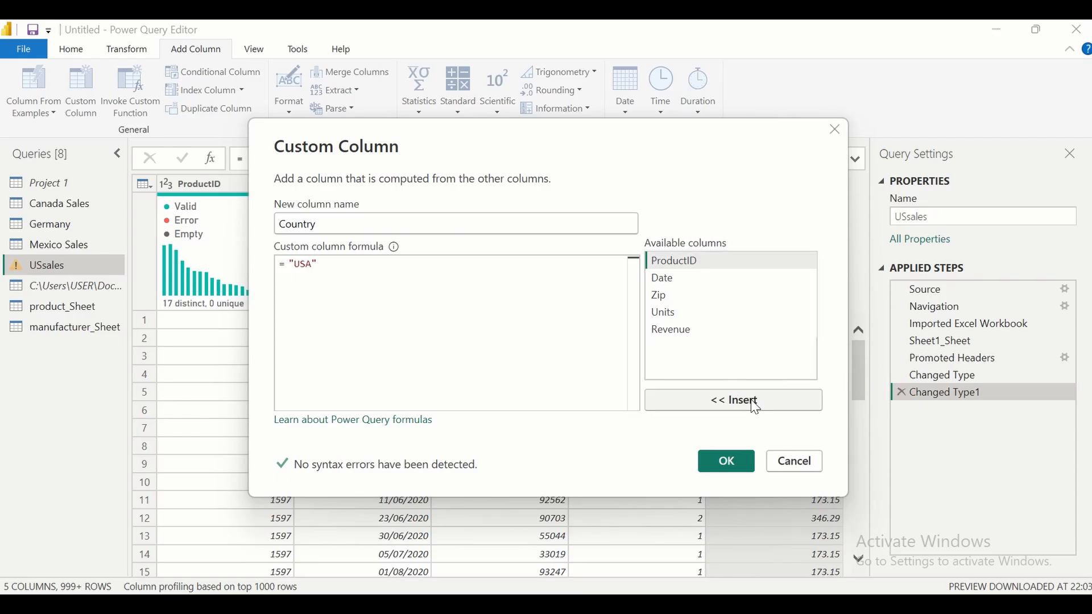
pyautogui.click(727, 464)
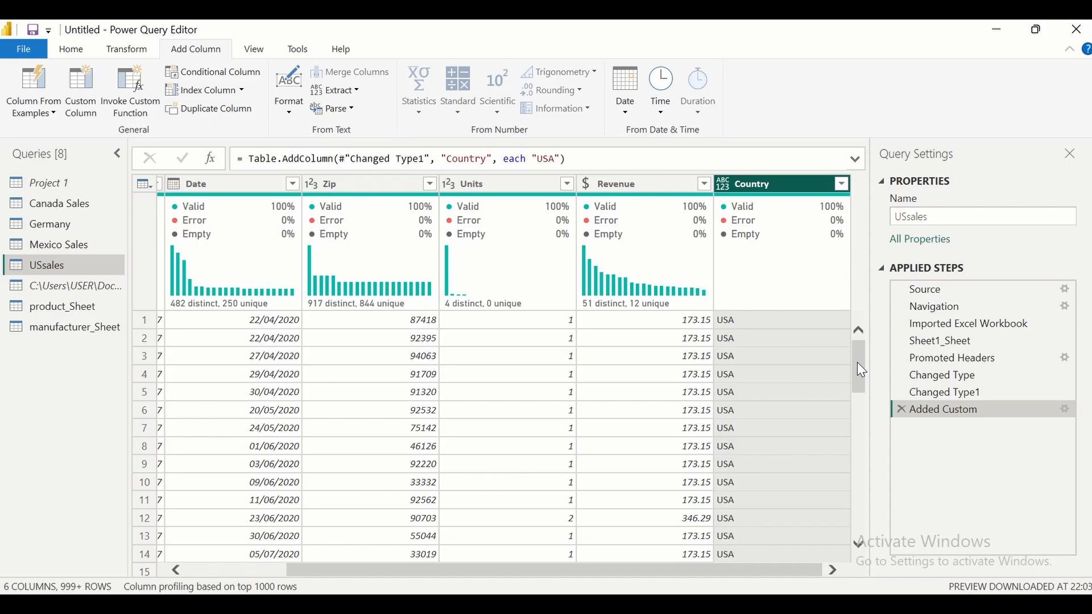
pyautogui.click(728, 186)
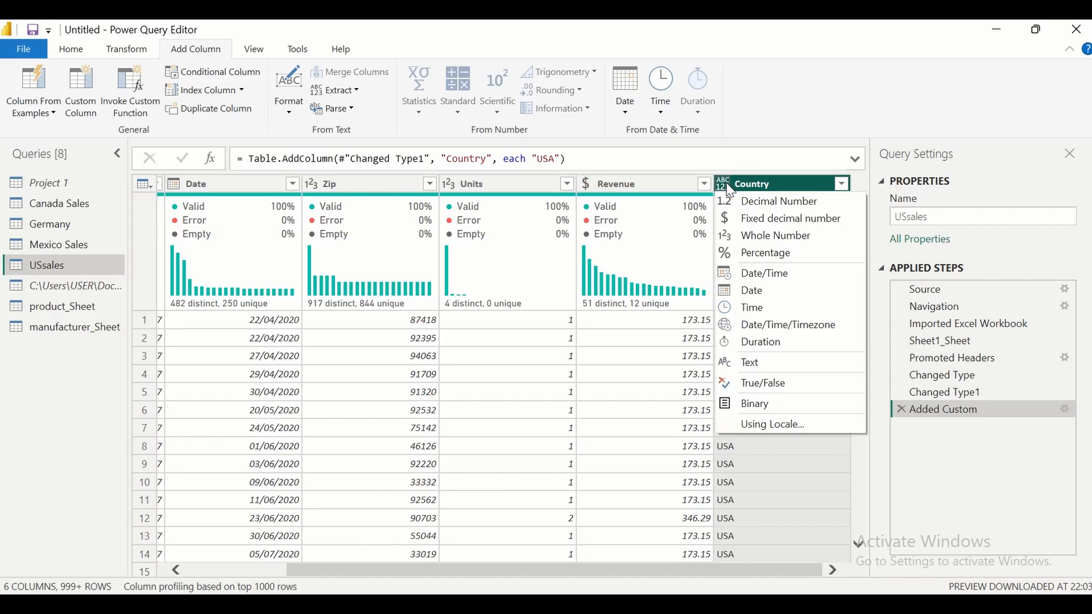
pyautogui.click(746, 366)
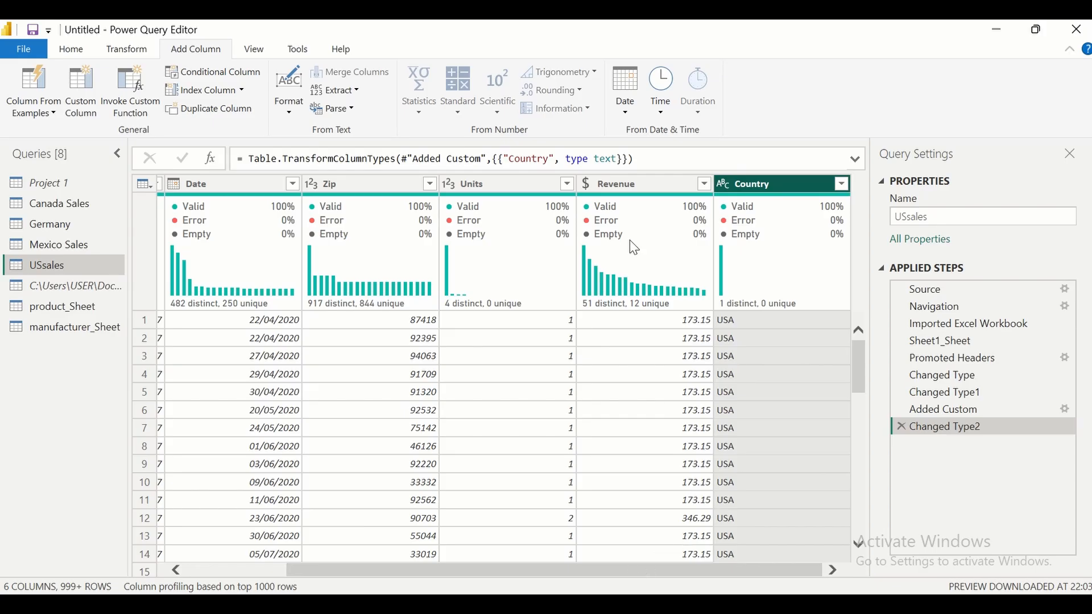
# - Append the Canada Sales, Germany, Mexico Sales and USsales tables into a new query
pyautogui.click(69, 203)
pyautogui.moveTo(408, 235)
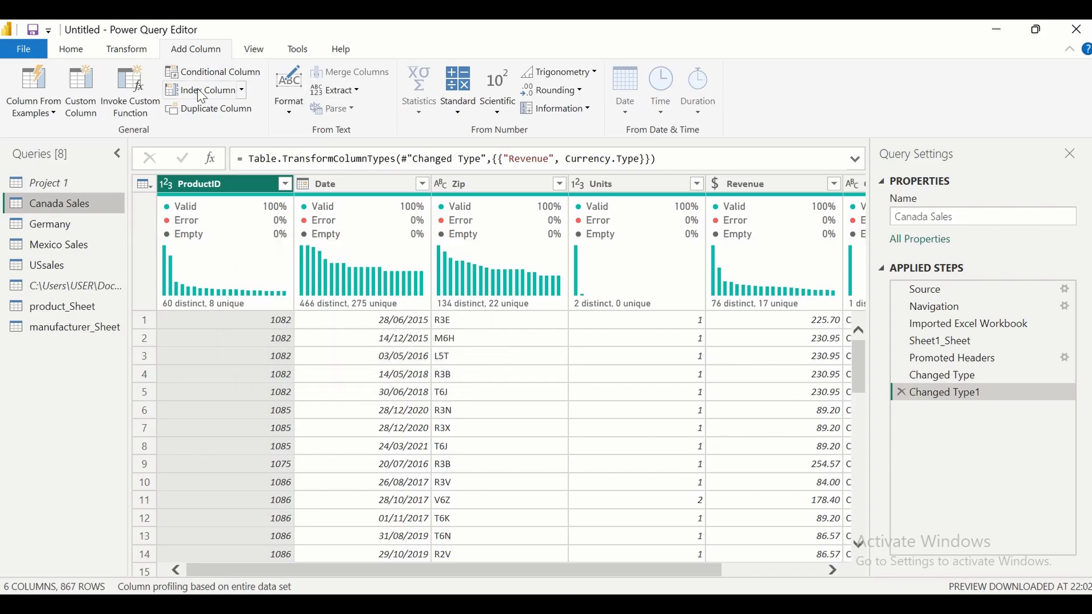
pyautogui.click(80, 49)
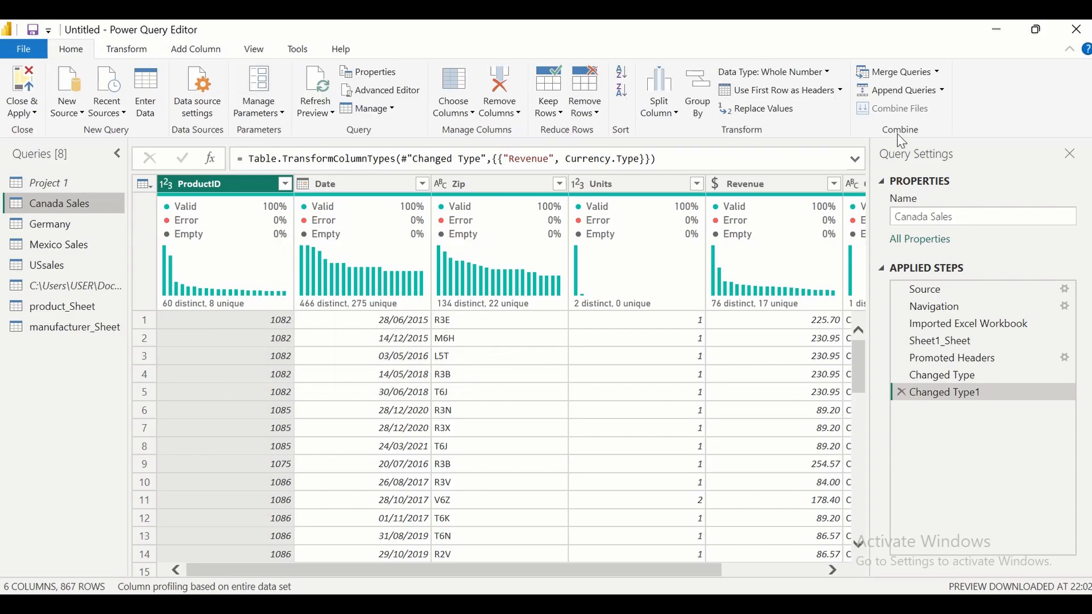
pyautogui.click(943, 91)
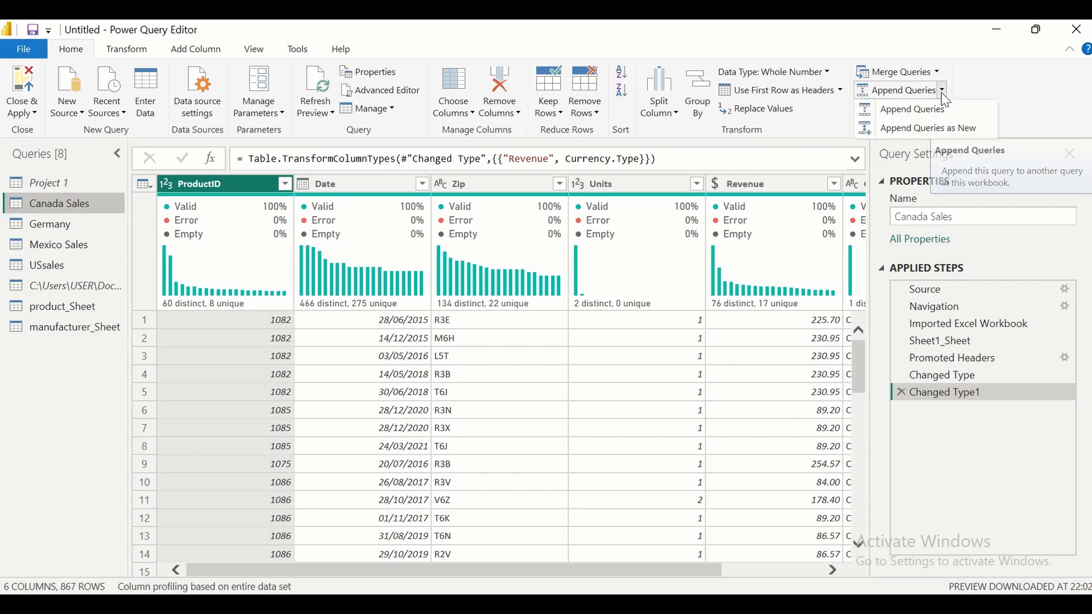
pyautogui.click(942, 132)
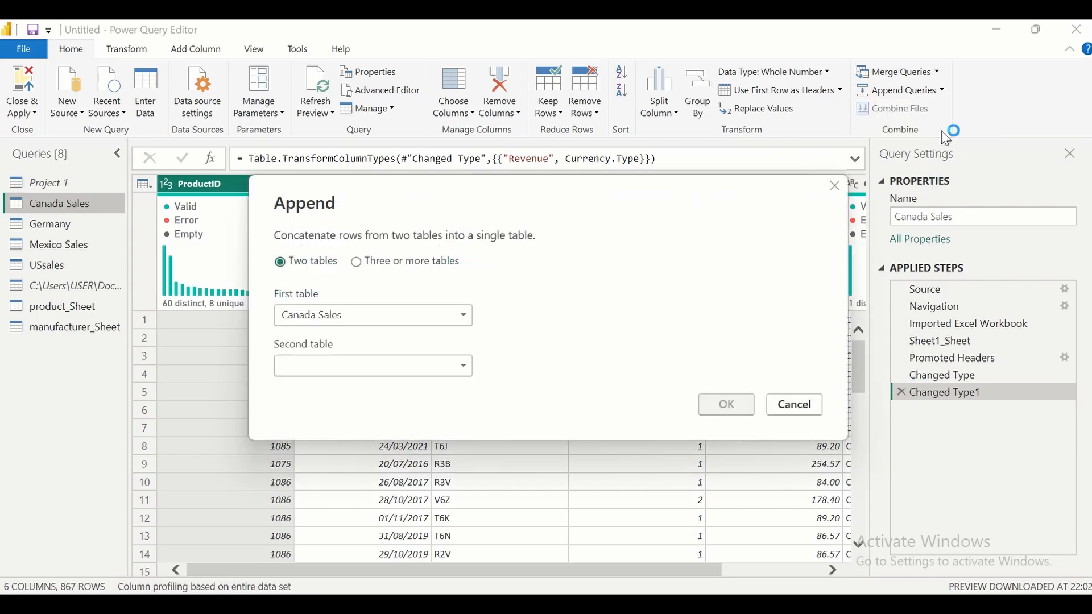
pyautogui.click(360, 269)
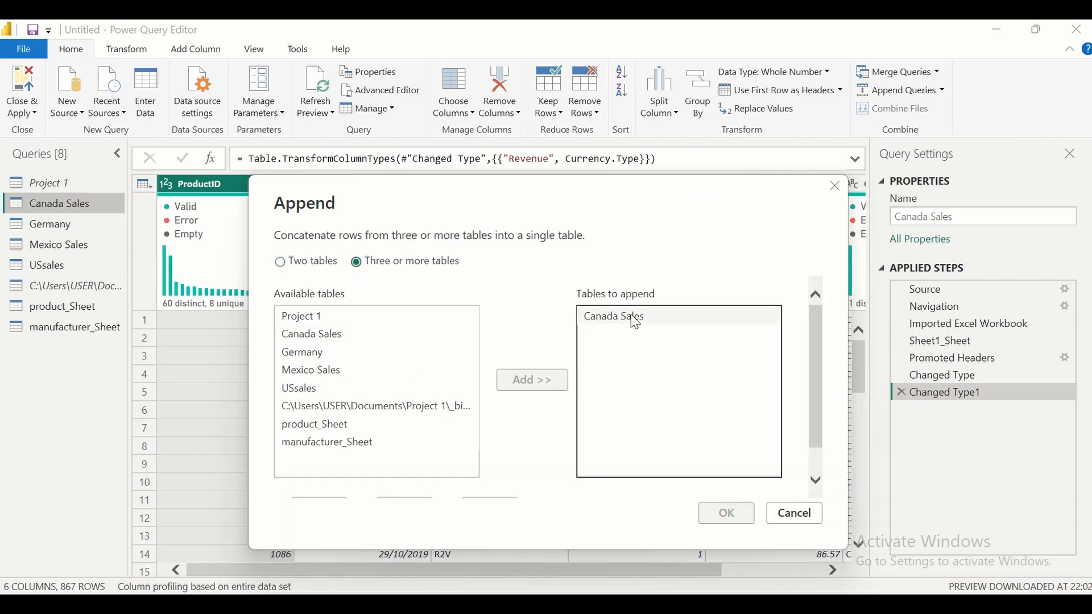
pyautogui.click(305, 353)
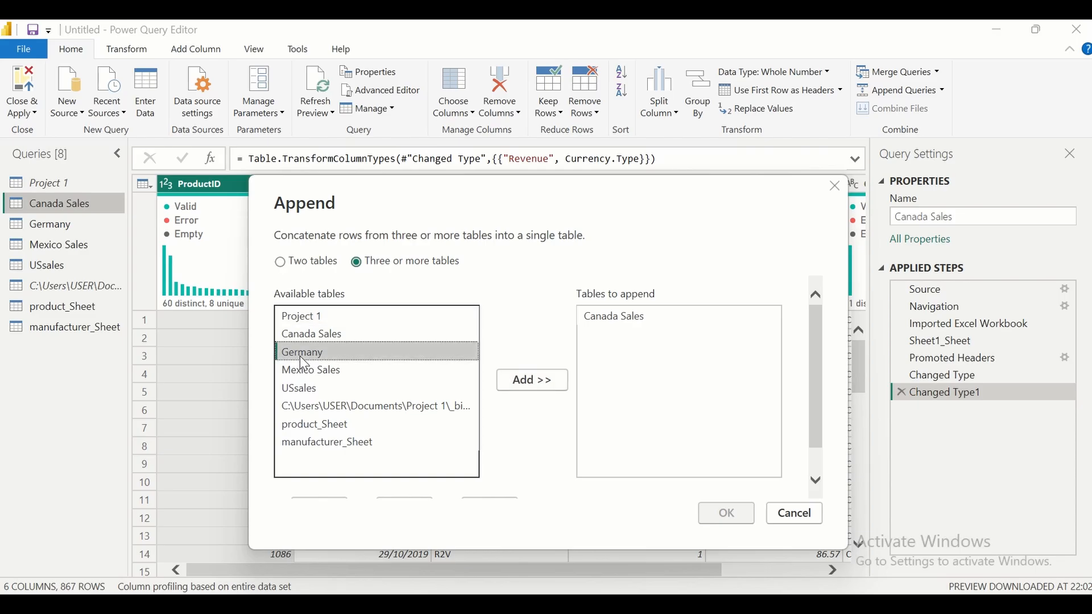
pyautogui.keyDown('ctrl'); pyautogui.click(307, 372); pyautogui.keyUp('ctrl')
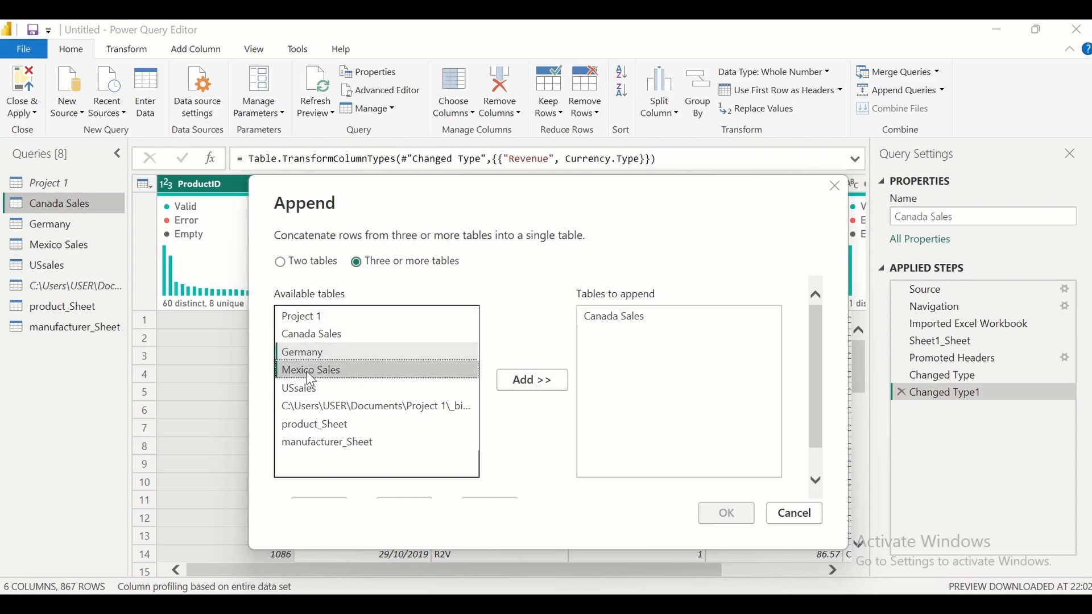
pyautogui.keyDown('ctrl'); pyautogui.click(312, 389); pyautogui.keyUp('ctrl')
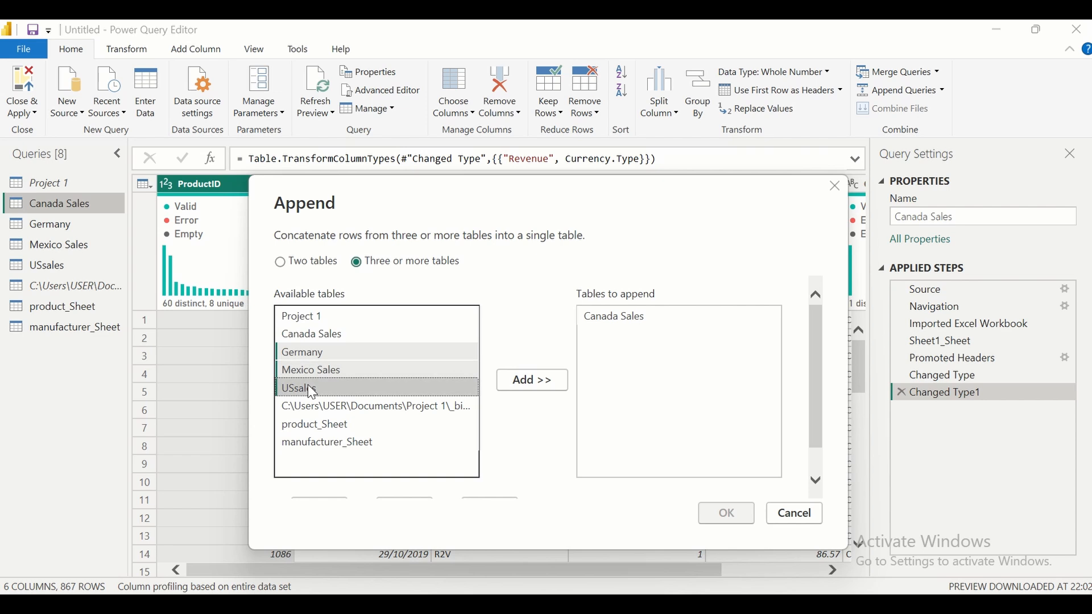
pyautogui.click(524, 380)
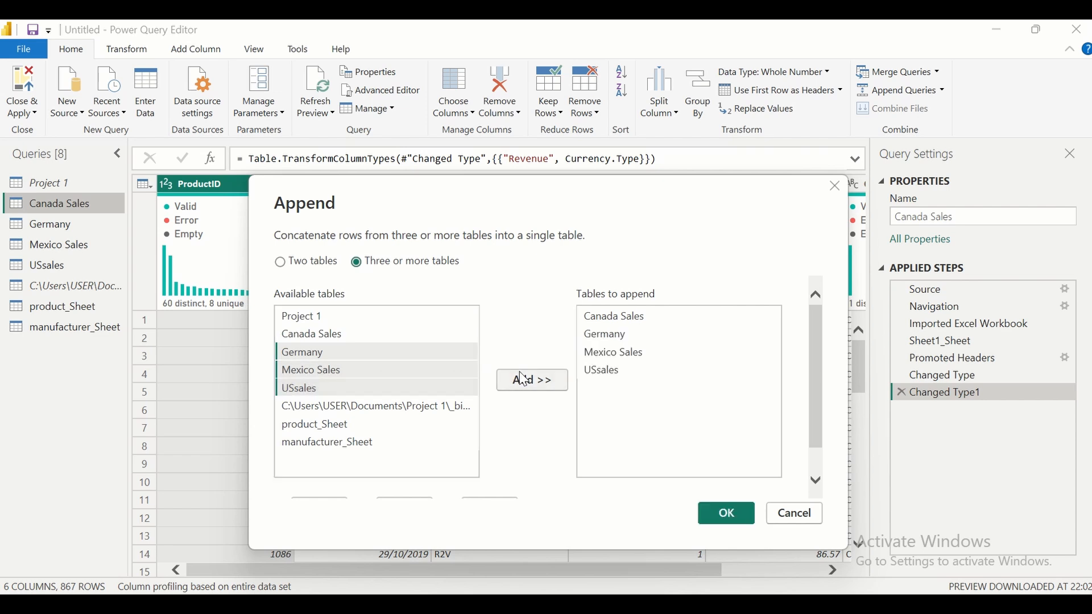
pyautogui.click(724, 516)
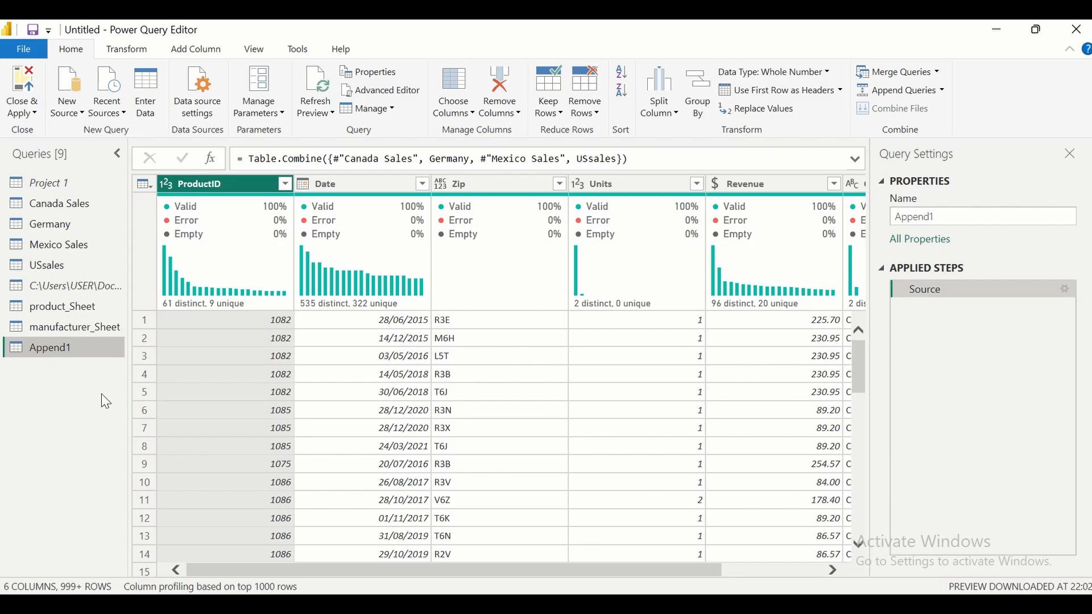
# - Rename the new appended query as CountrySales
pyautogui.doubleClick(70, 347)
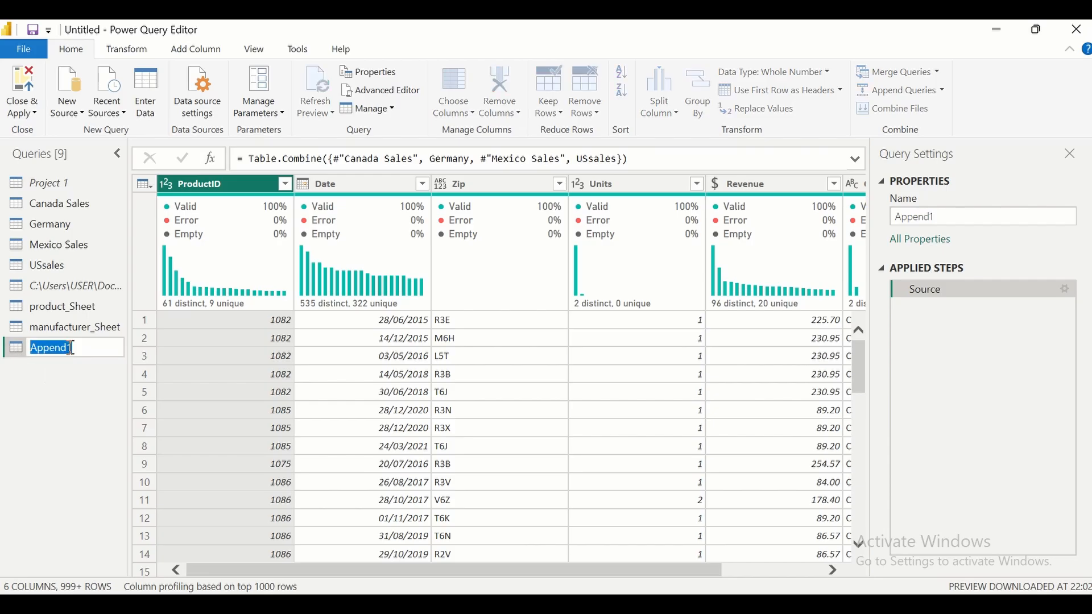
pyautogui.write('CountrySales')
pyautogui.press('Return')
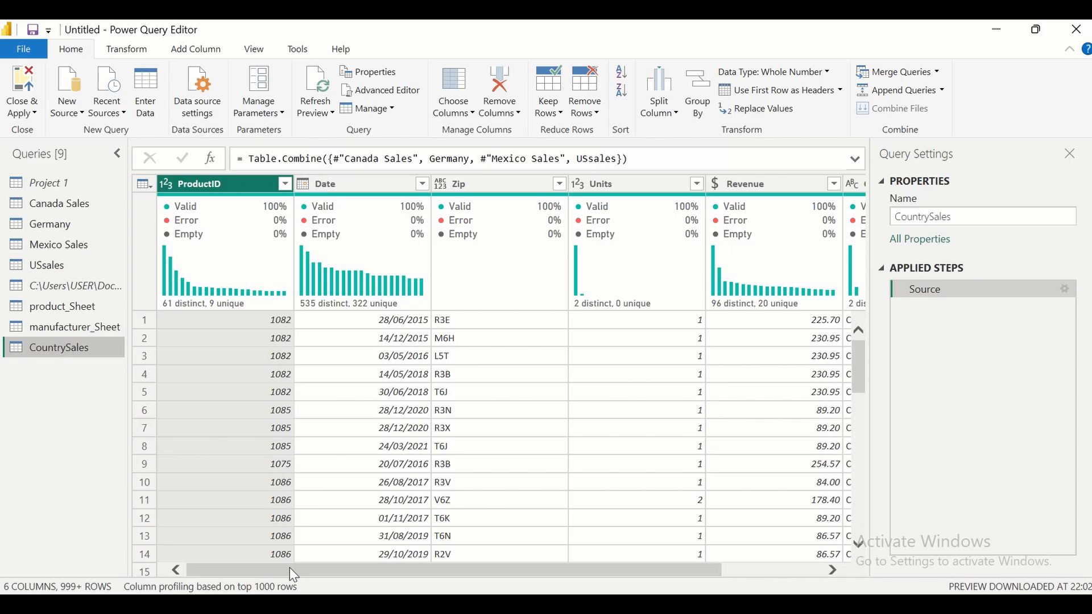
# - Set the data type of the Zip column in CountrySales to text
pyautogui.moveTo(290, 568); pyautogui.dragTo(361, 565)
pyautogui.click(349, 184)
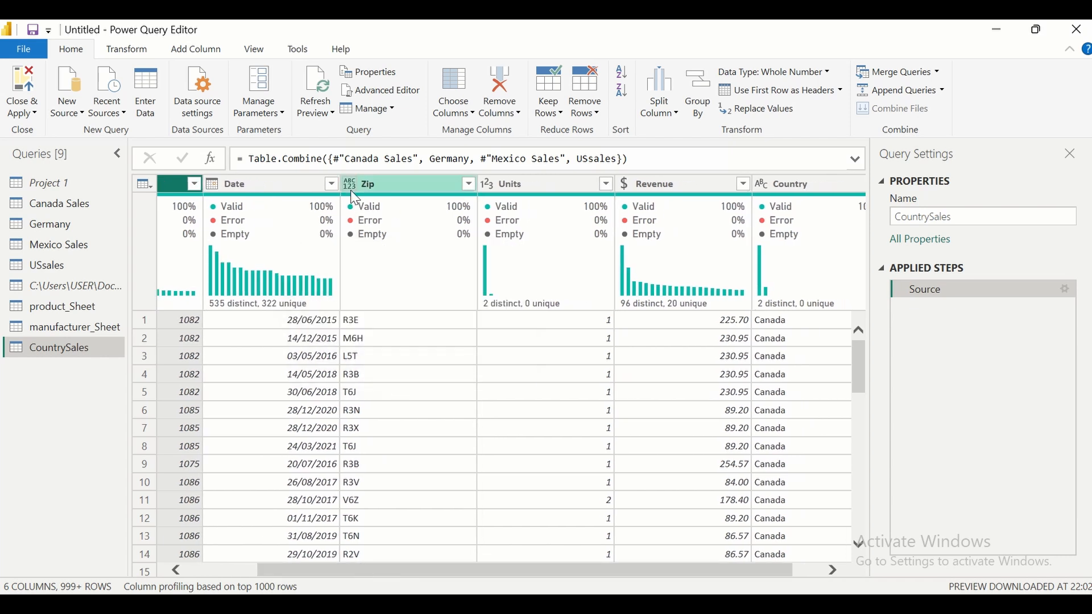
pyautogui.click(366, 367)
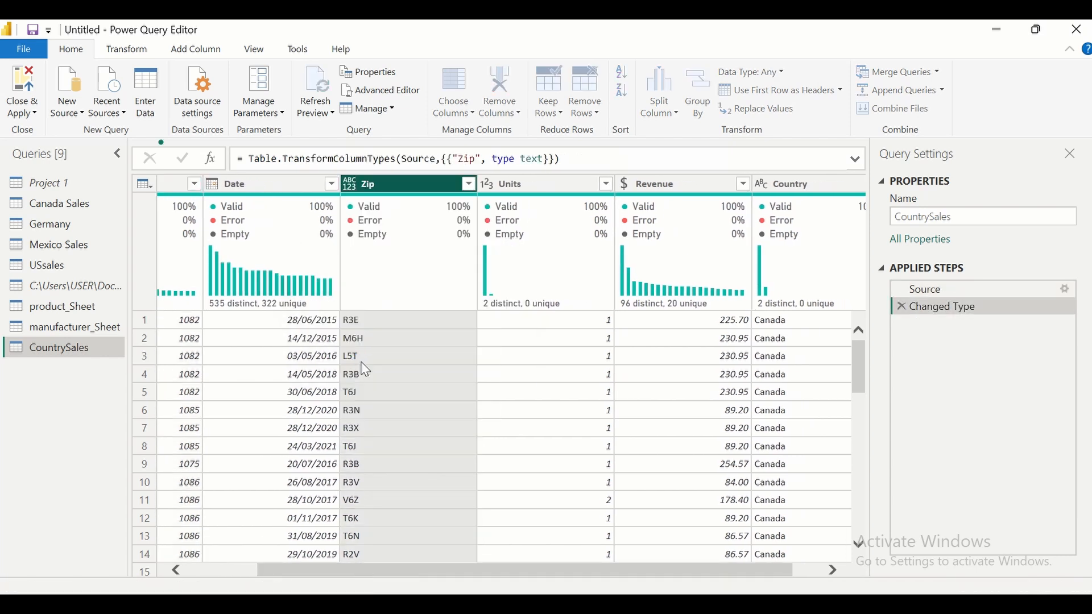
# - Base the column profiling of CountrySales on the entire data set and review its columns through to Country
pyautogui.moveTo(423, 574); pyautogui.dragTo(493, 579)
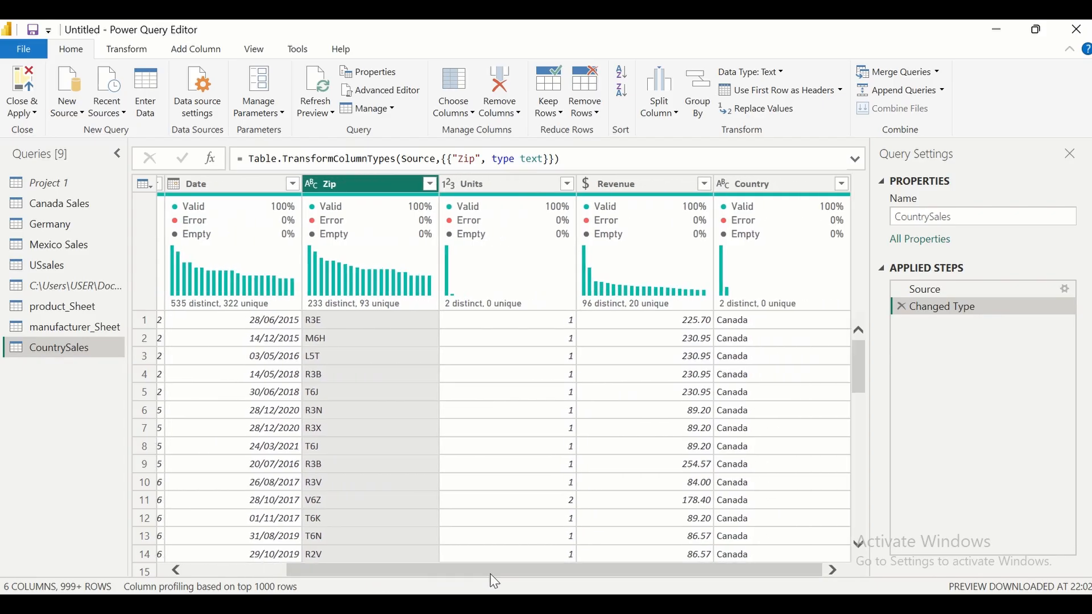
pyautogui.click(537, 560)
pyautogui.moveTo(336, 568); pyautogui.dragTo(193, 572)
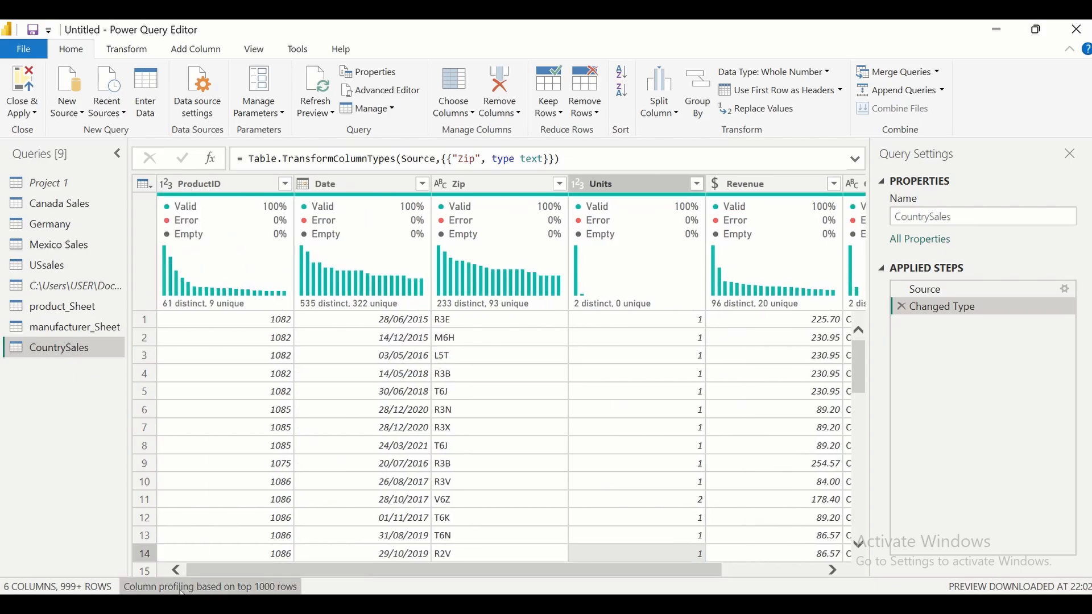
pyautogui.click(182, 592)
pyautogui.click(205, 587)
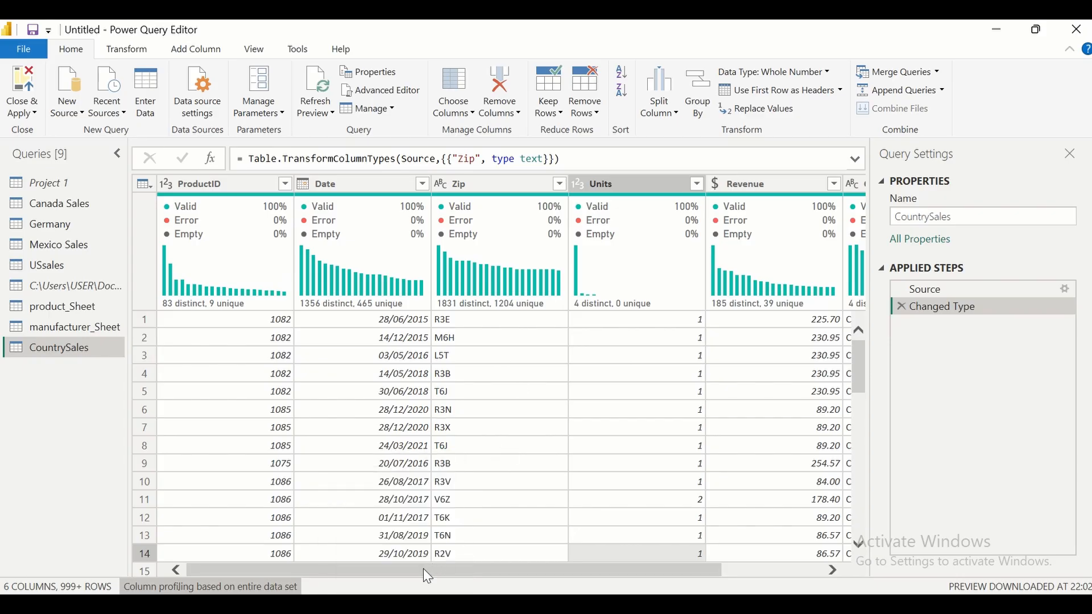
pyautogui.moveTo(423, 569); pyautogui.dragTo(581, 574)
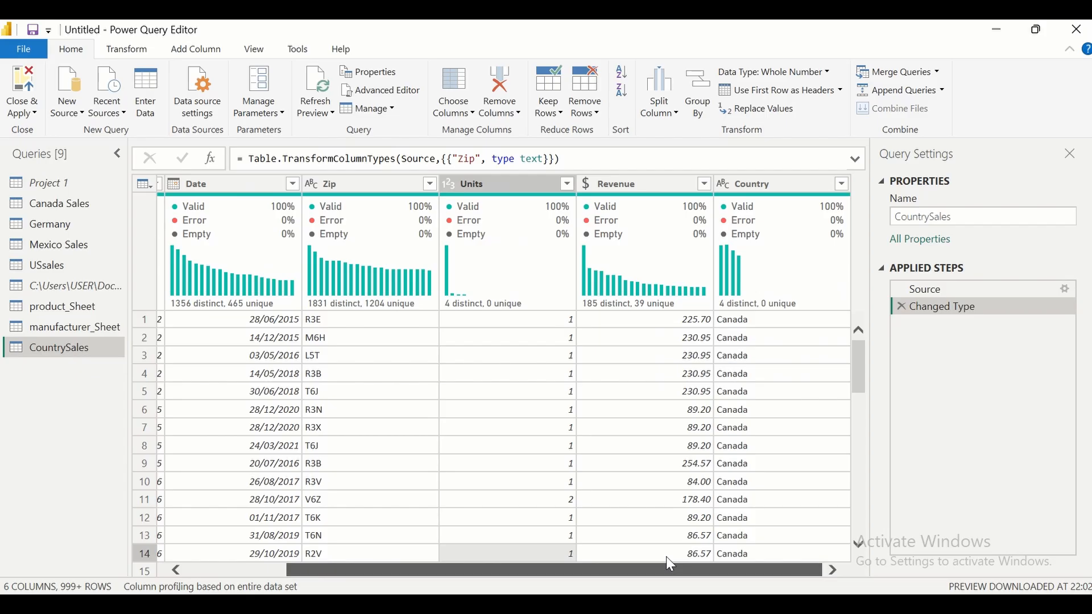
pyautogui.click(525, 551)
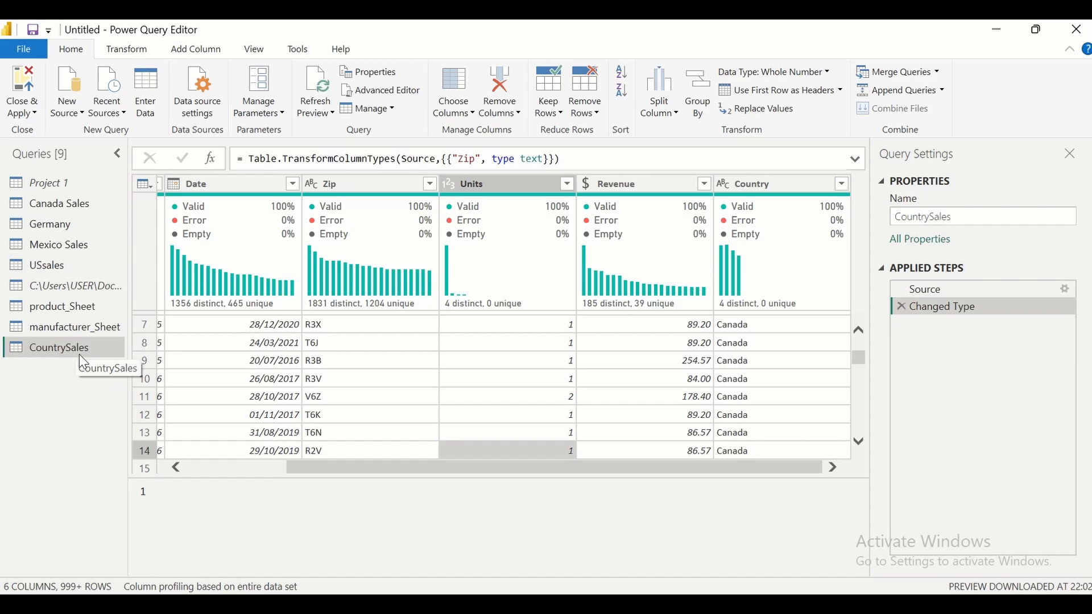
# - Disable loading for the Canada Sales, Germany, Mexico Sales and USsales queries
pyautogui.rightClick(57, 209)
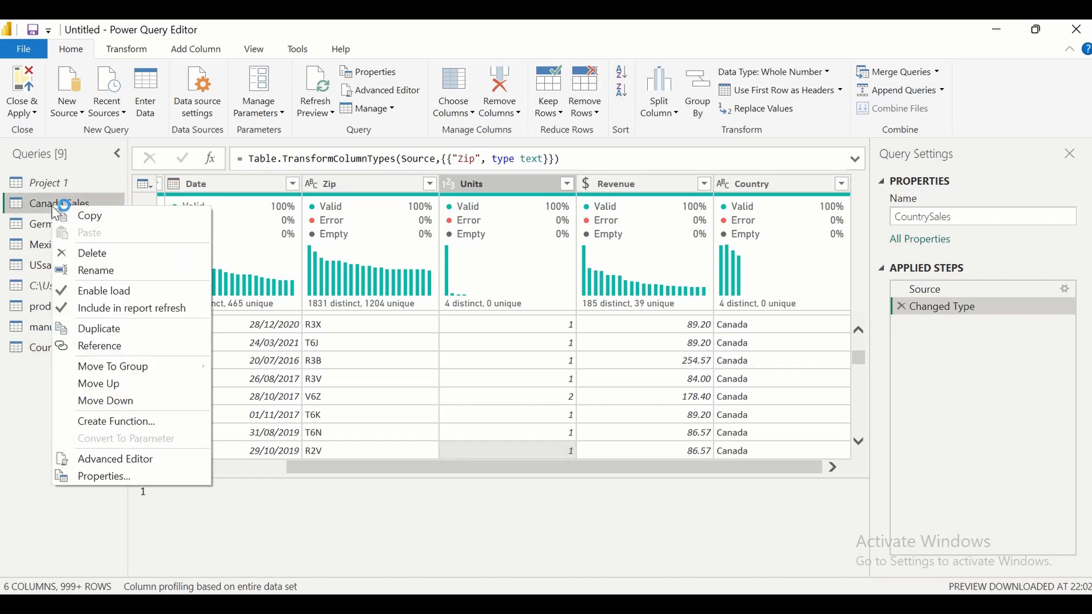
pyautogui.click(67, 291)
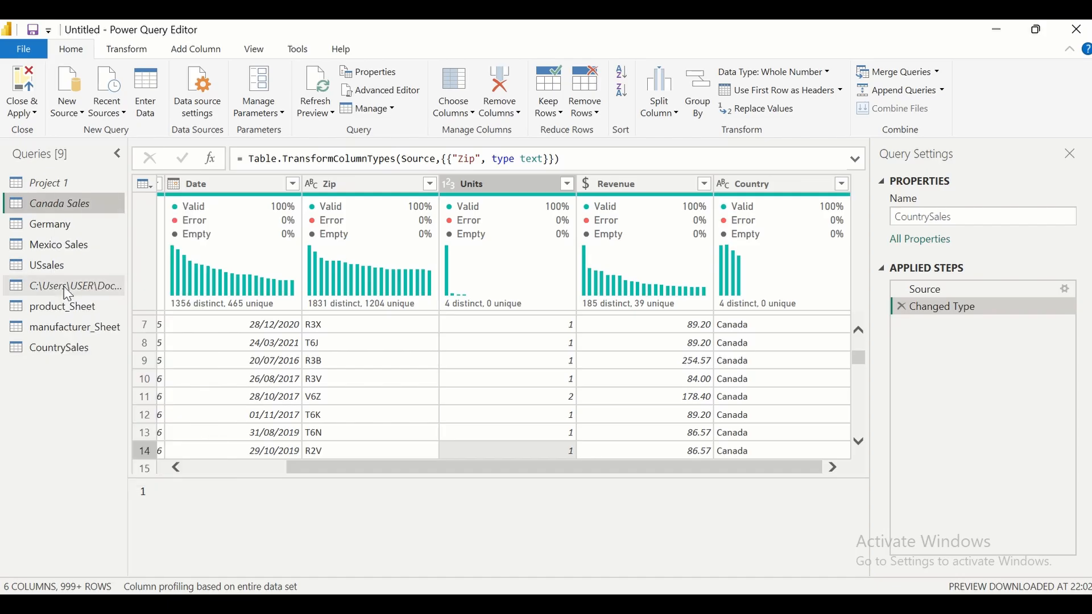
pyautogui.rightClick(54, 234)
pyautogui.click(66, 315)
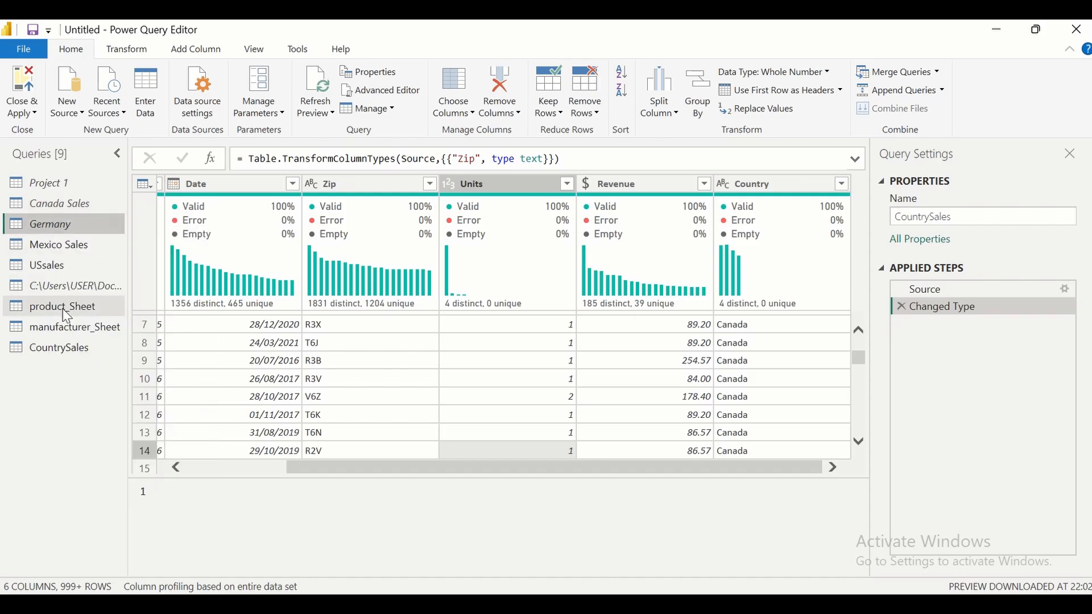
pyautogui.rightClick(39, 245)
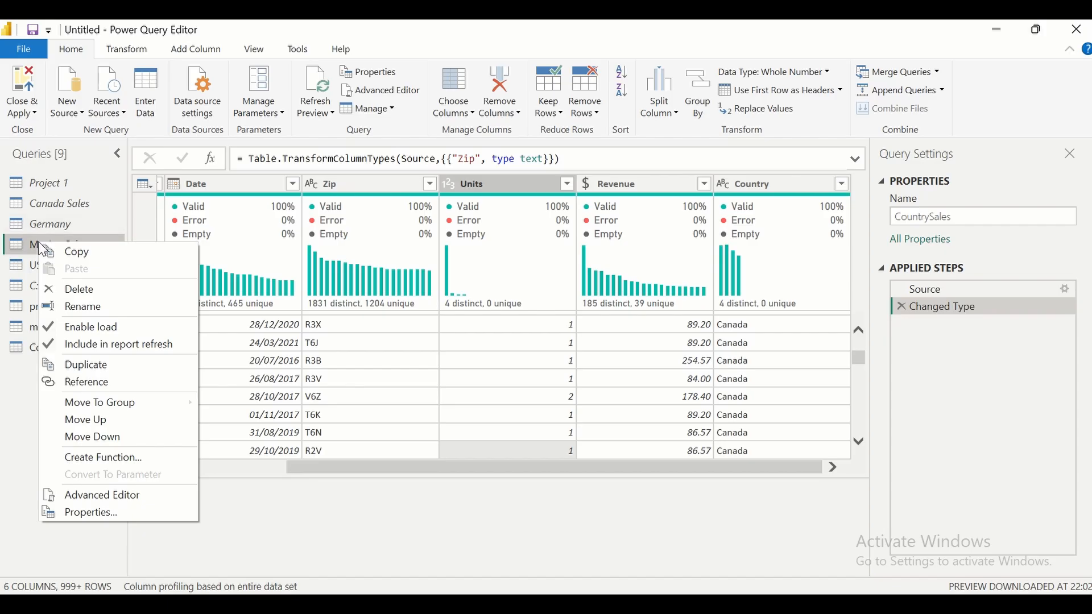
pyautogui.click(51, 326)
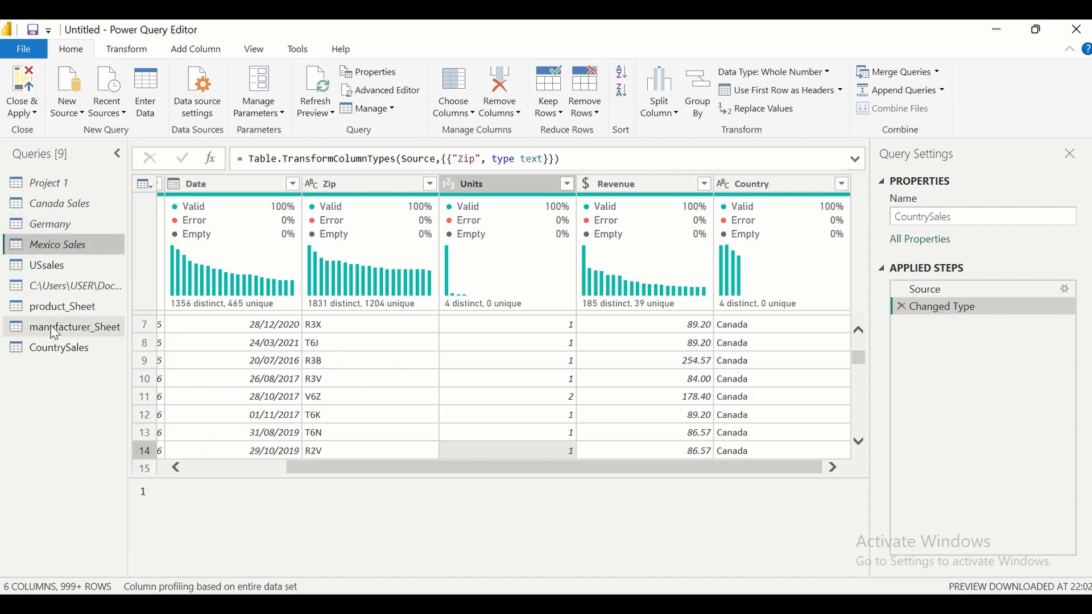
pyautogui.rightClick(40, 272)
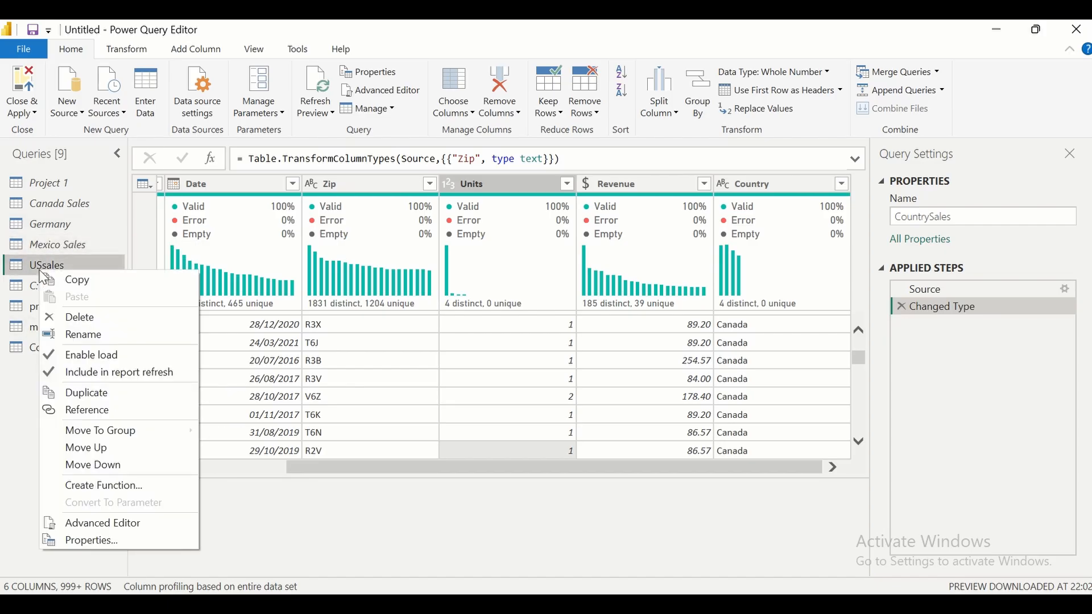
pyautogui.click(50, 355)
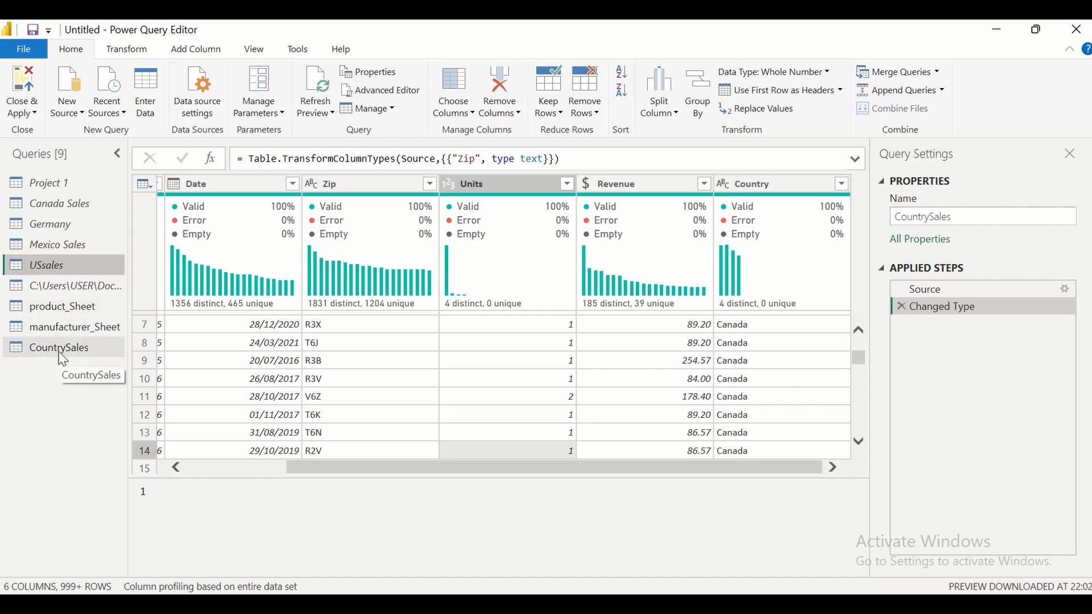
# - Remove the top 1 row from the product_Sheet query
pyautogui.click(81, 310)
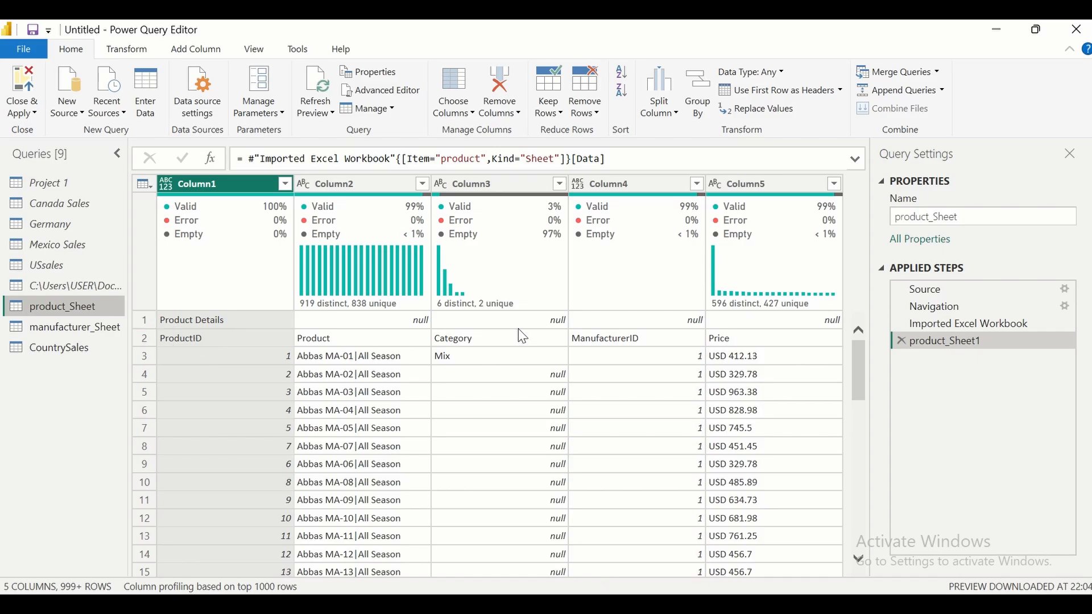
pyautogui.click(598, 113)
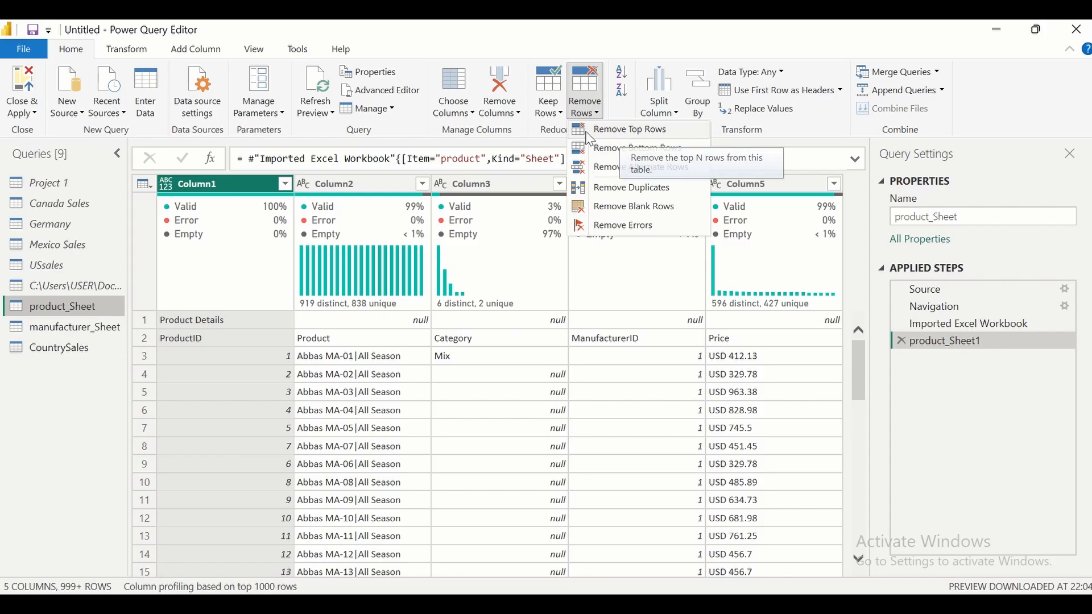
pyautogui.click(545, 137)
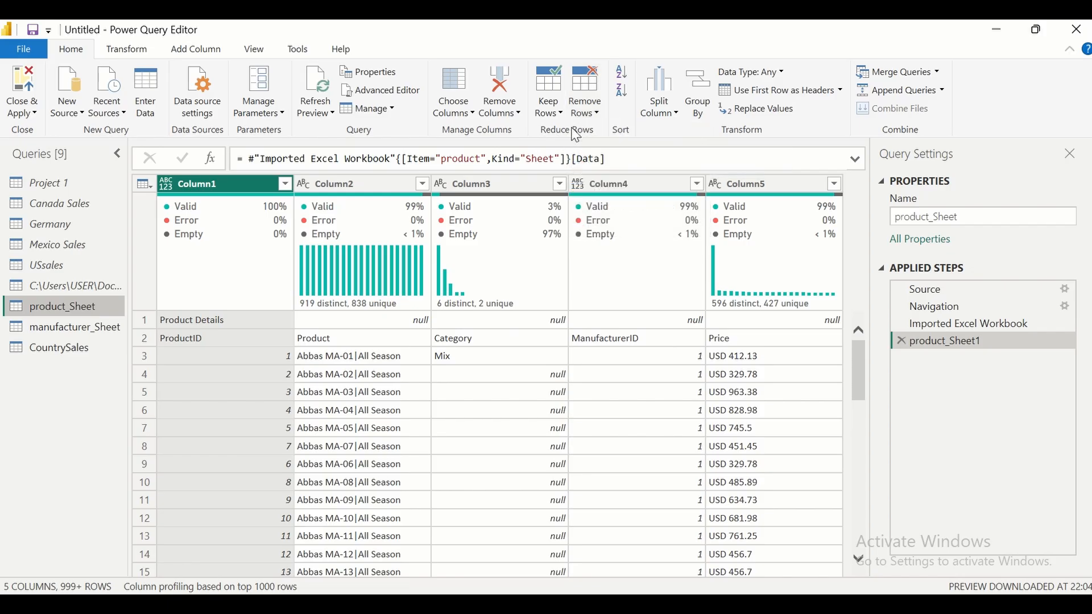
pyautogui.click(602, 118)
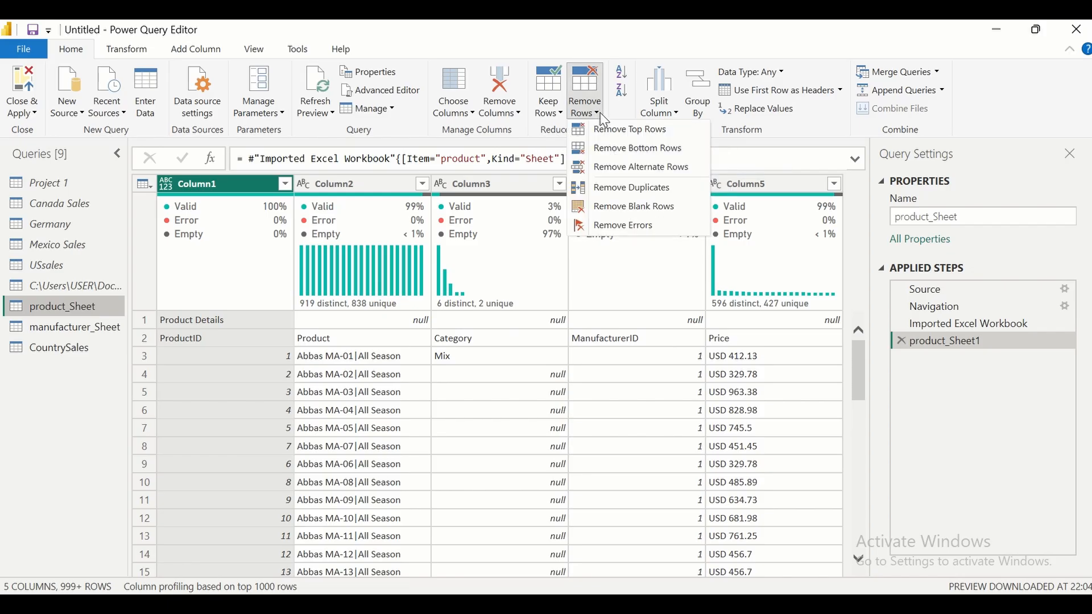
pyautogui.click(625, 138)
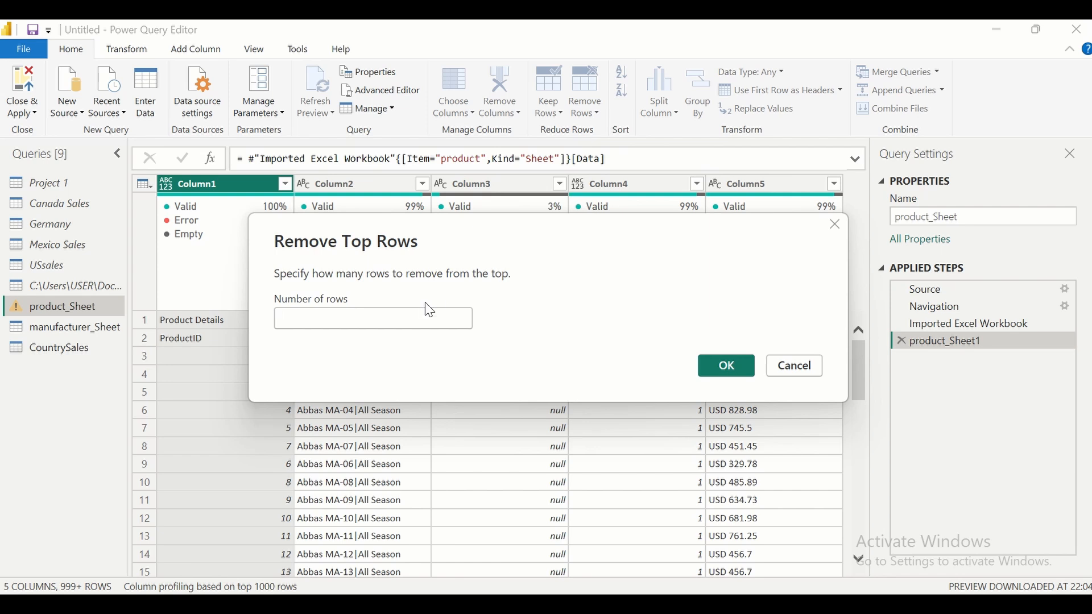
pyautogui.write('1')
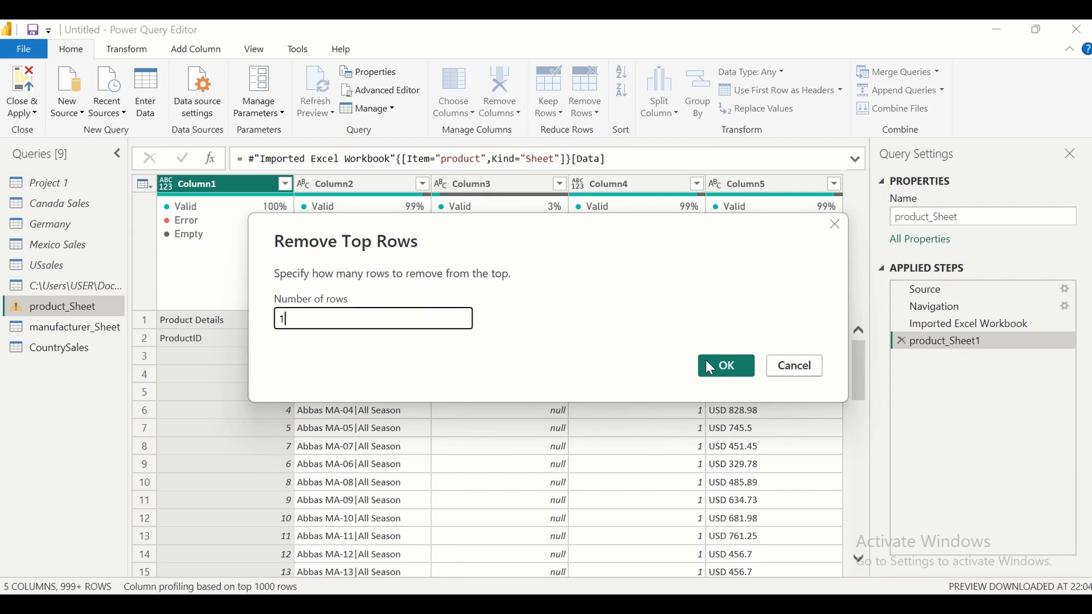
pyautogui.click(726, 367)
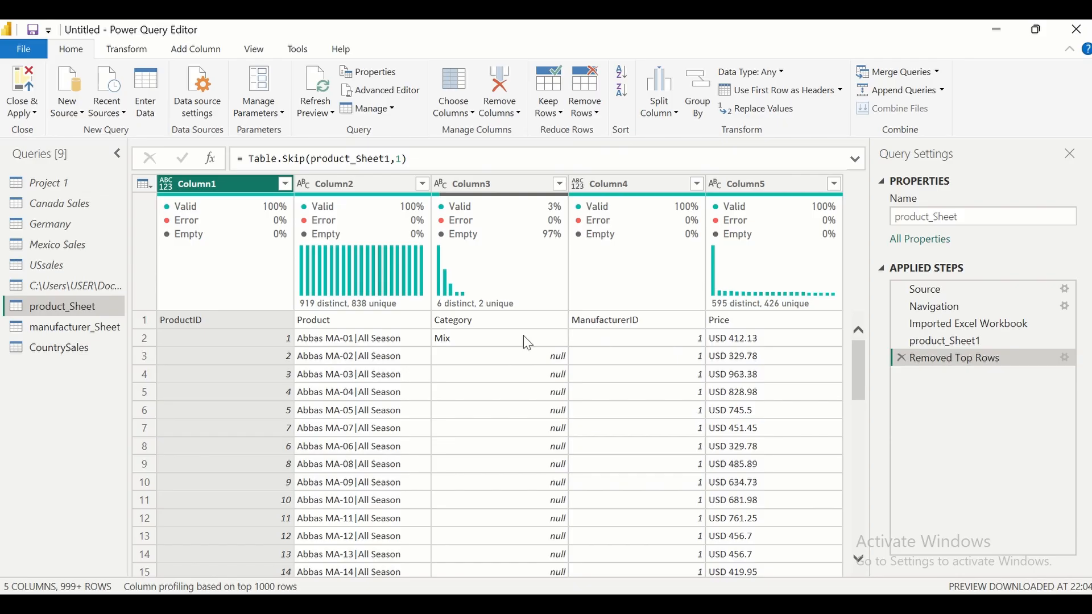
# - Promote the first row of product_Sheet to headers and base its column profiling on the entire data set
pyautogui.click(782, 94)
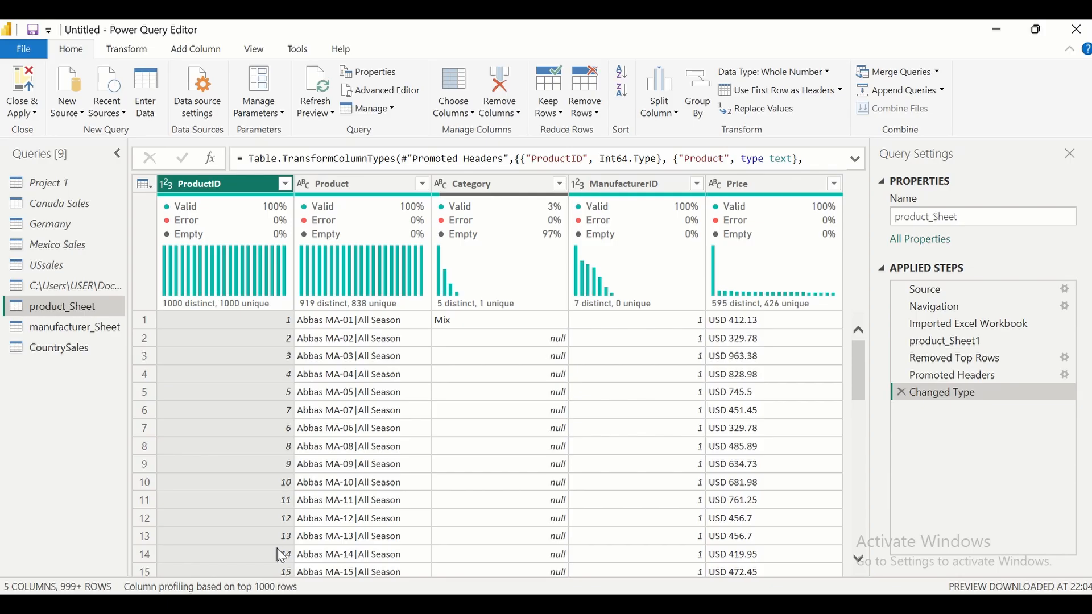
pyautogui.click(200, 588)
pyautogui.click(197, 588)
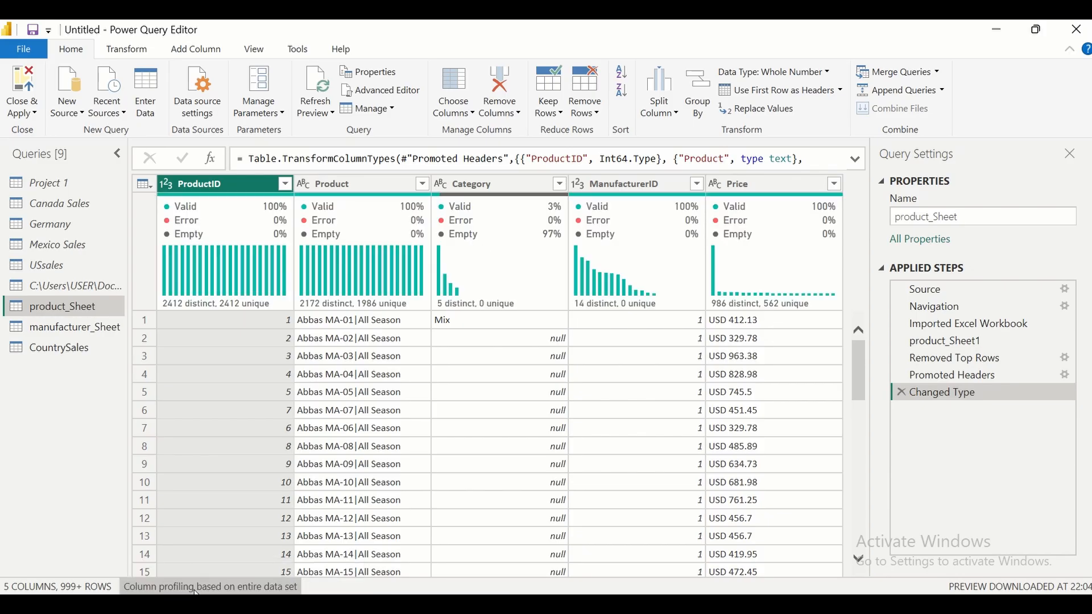
# - Split the Product column of product_Sheet by the custom delimiter "|" at the left-most delimiter
pyautogui.moveTo(231, 279)
pyautogui.moveTo(357, 311)
pyautogui.click(354, 187)
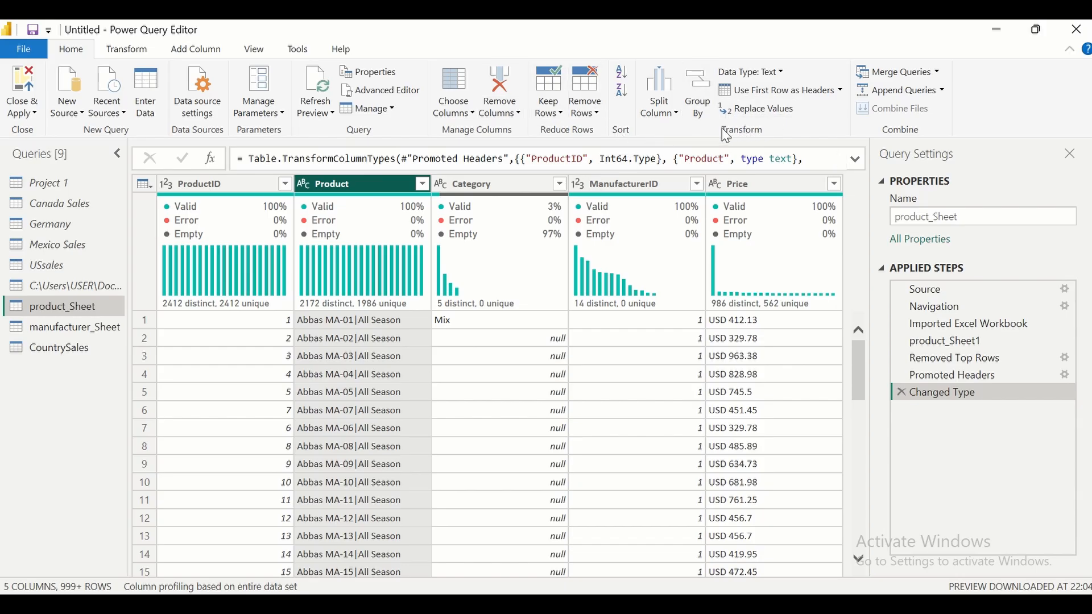
pyautogui.click(681, 118)
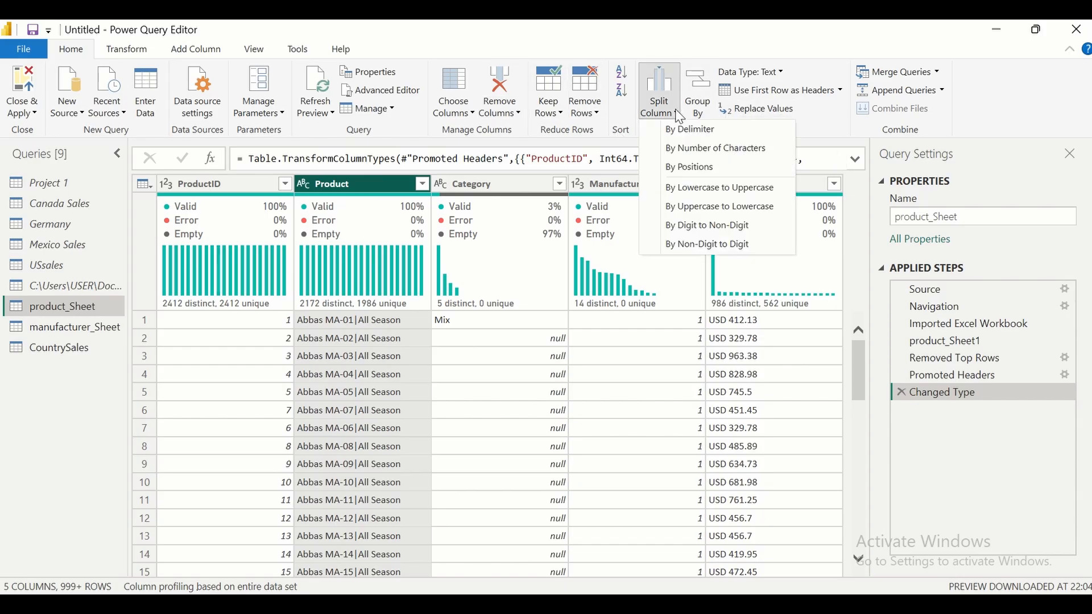
pyautogui.click(693, 132)
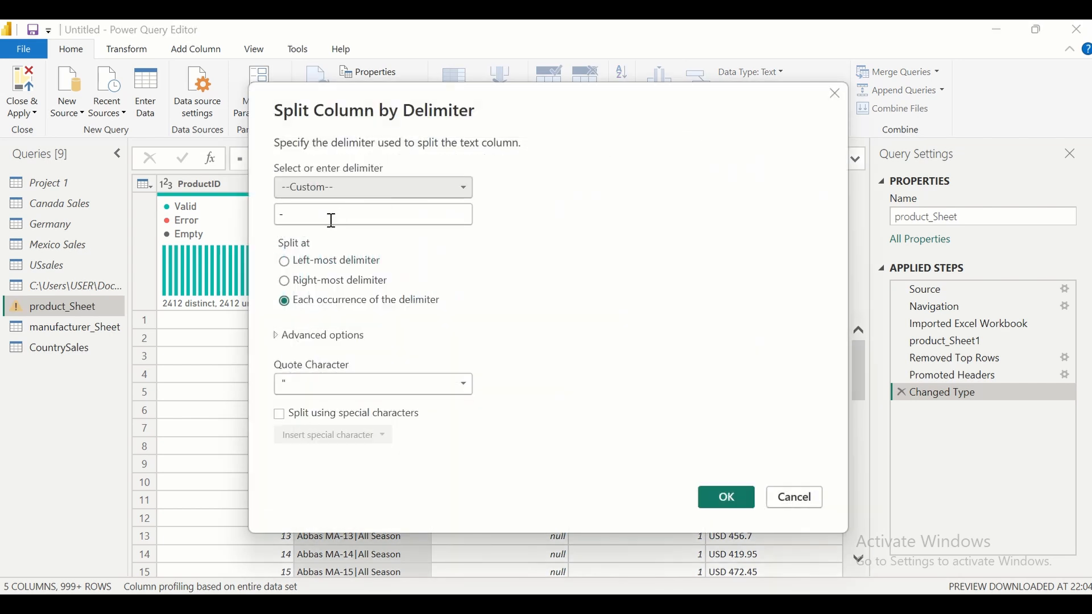
pyautogui.click(333, 221)
pyautogui.press('BackSpace')
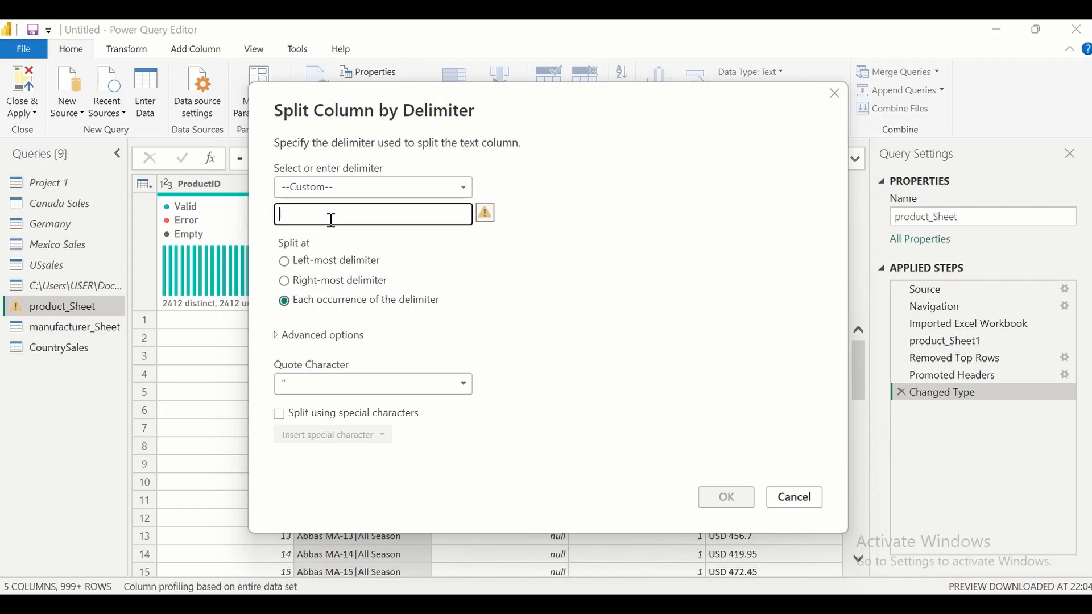
pyautogui.write('|')
pyautogui.press('BackSpace')
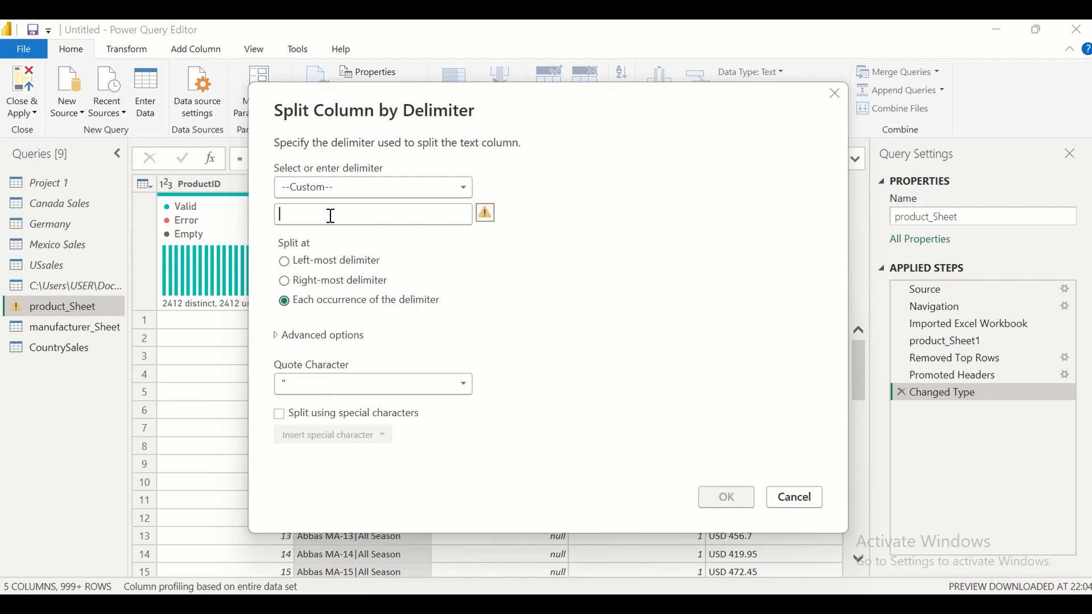
pyautogui.click(332, 216)
pyautogui.write('|')
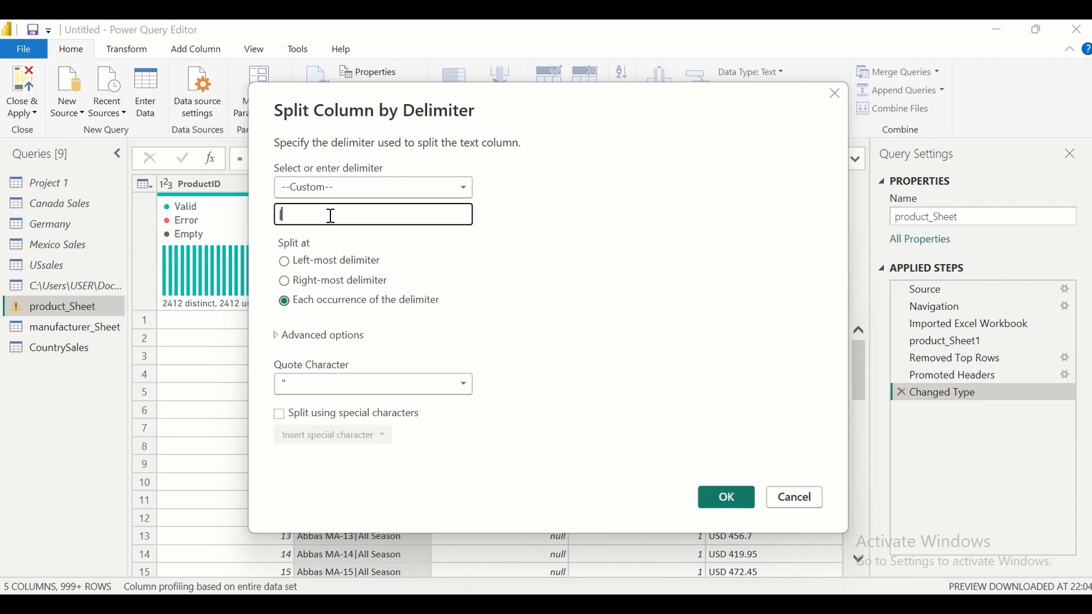
pyautogui.click(288, 262)
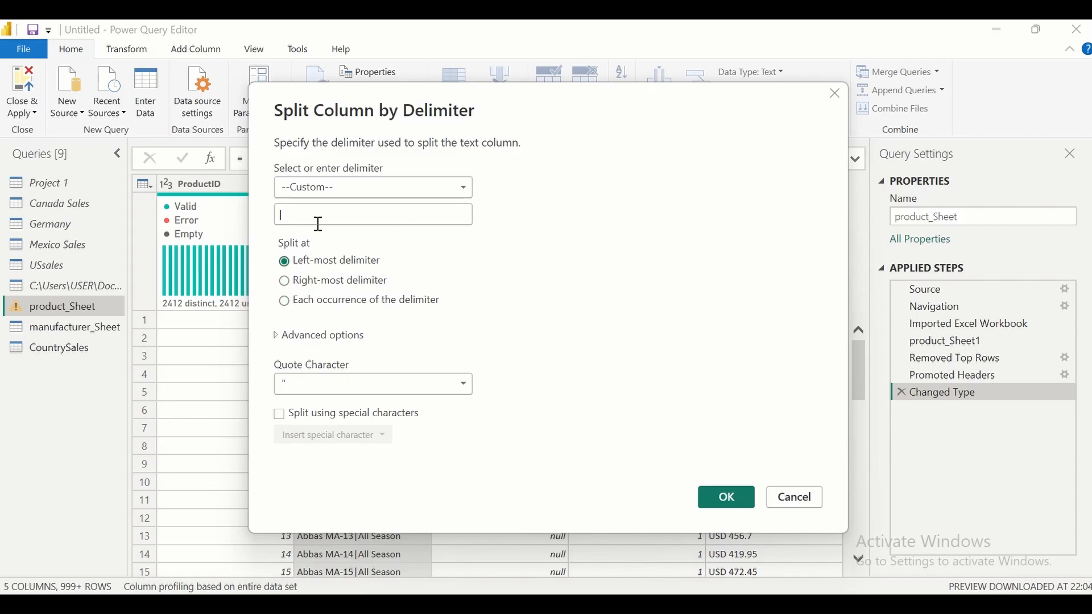
pyautogui.click(718, 490)
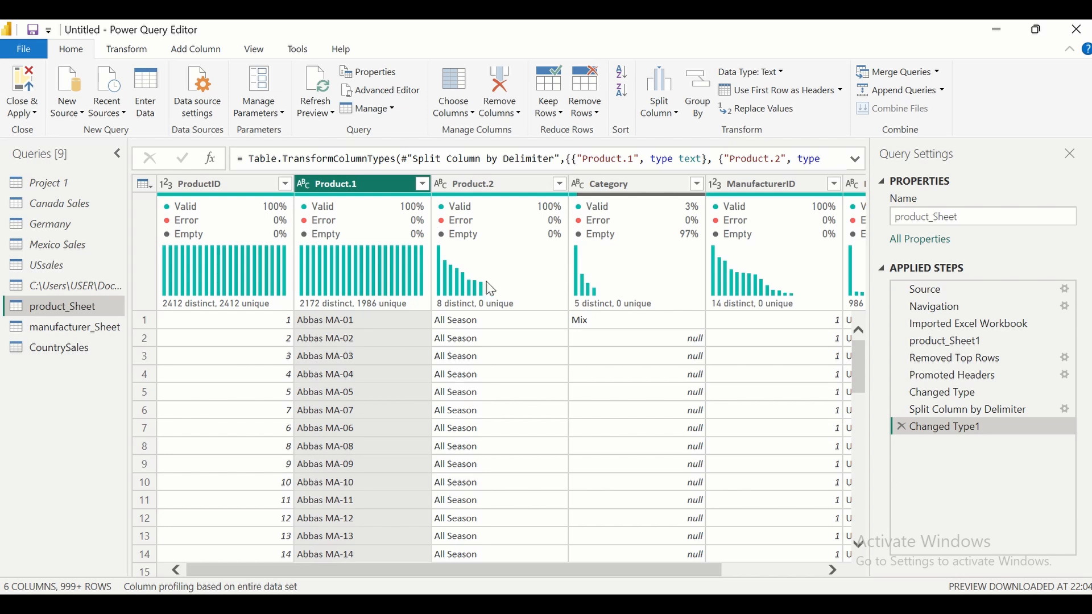
# - Rename the Product.1 column as Product and the Product.2 column as Segment
pyautogui.doubleClick(367, 184)
pyautogui.click(366, 183)
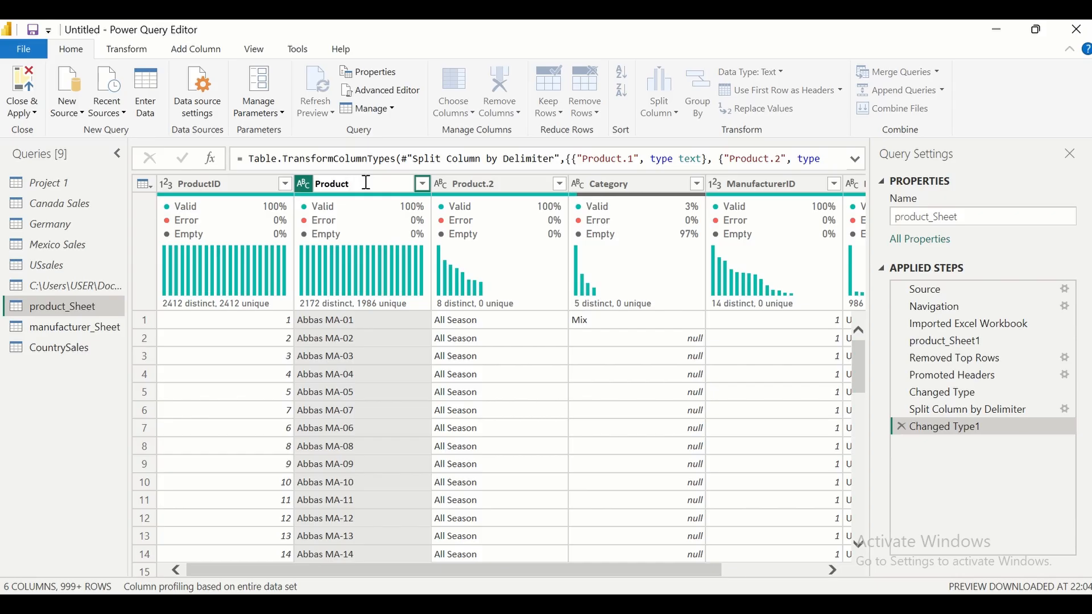
pyautogui.press('Return')
pyautogui.click(496, 187)
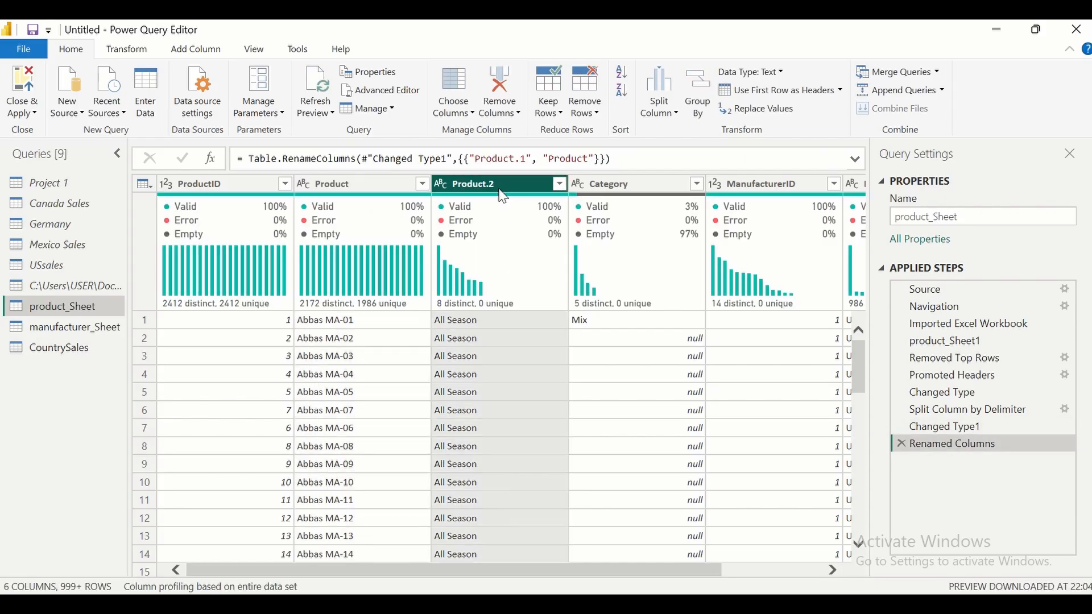
pyautogui.doubleClick(502, 186)
pyautogui.press('BackSpace')
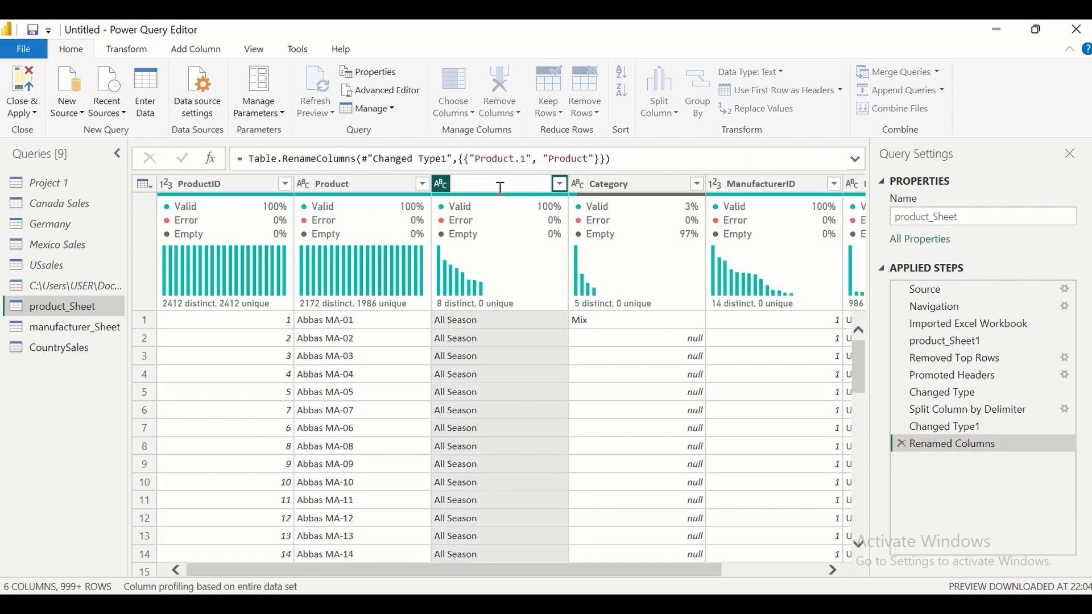
pyautogui.write('Segment')
pyautogui.press('Return')
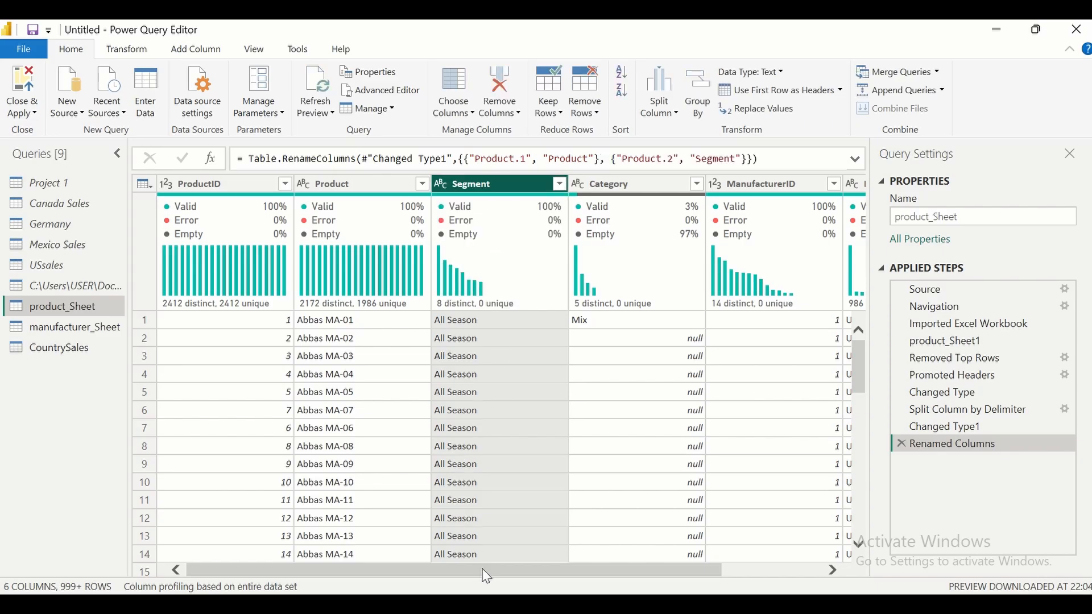
# - Fill the empty cells of the Category column in product_Sheet downward with the values above them
pyautogui.moveTo(483, 575); pyautogui.dragTo(560, 580)
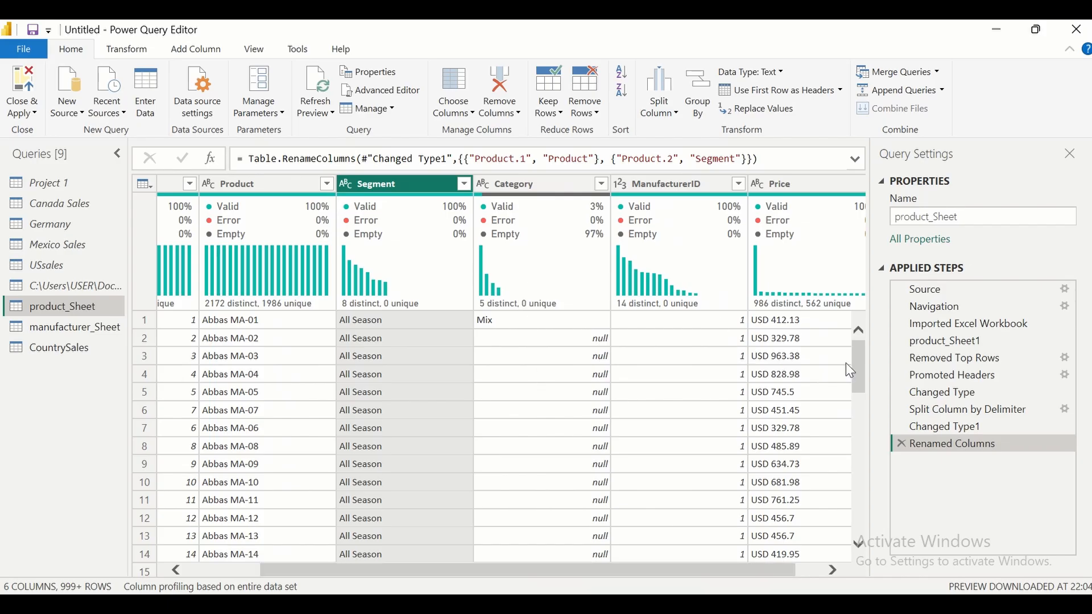
pyautogui.moveTo(858, 360); pyautogui.dragTo(858, 359)
pyautogui.moveTo(856, 381); pyautogui.dragTo(851, 332)
pyautogui.moveTo(859, 361); pyautogui.dragTo(866, 501)
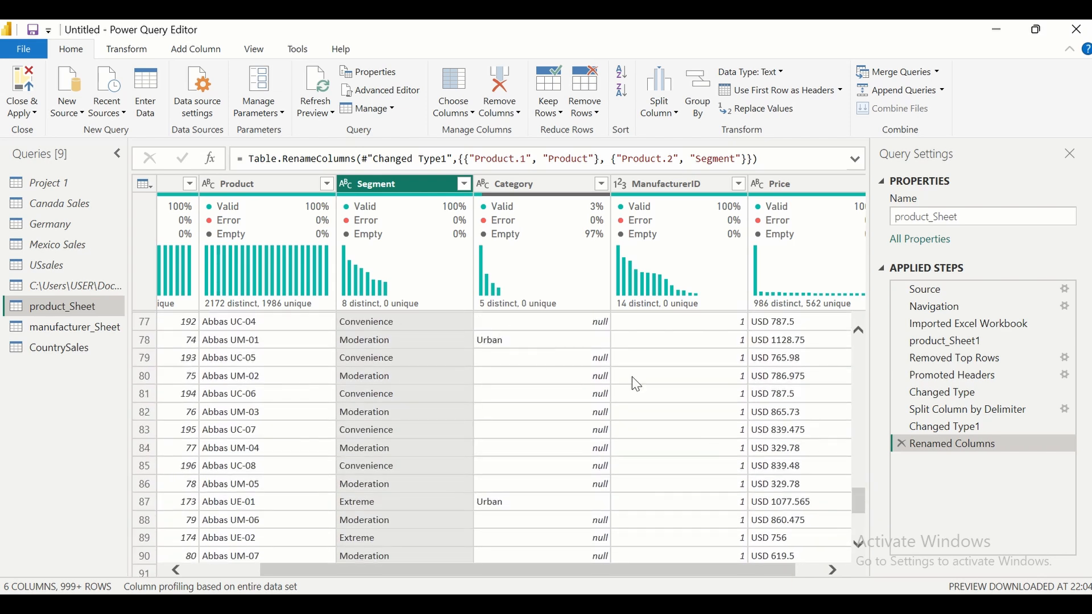
pyautogui.moveTo(855, 504); pyautogui.dragTo(858, 346)
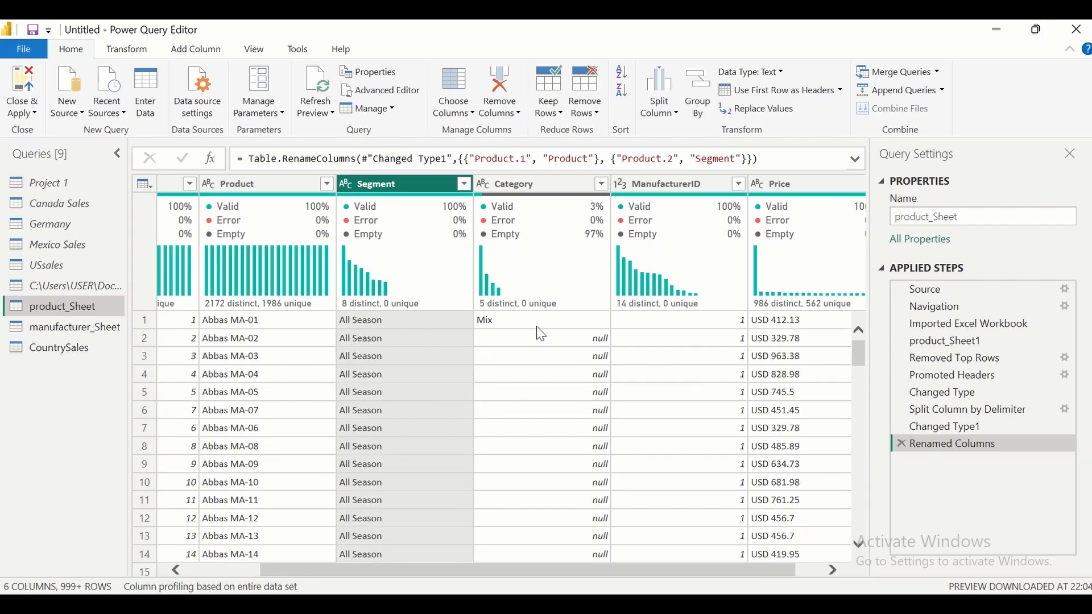
pyautogui.click(530, 185)
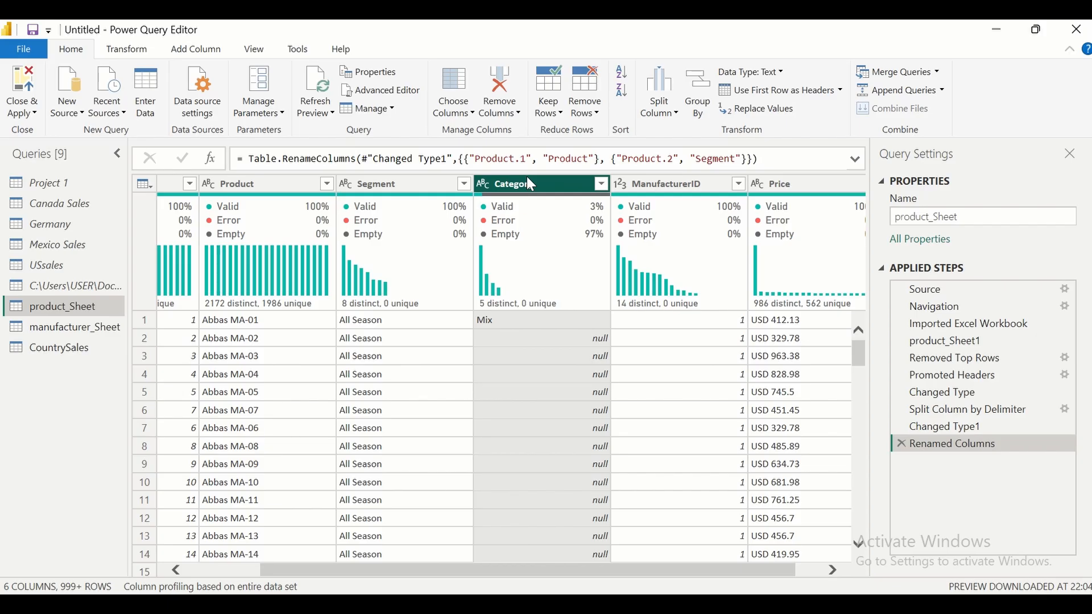
pyautogui.click(127, 50)
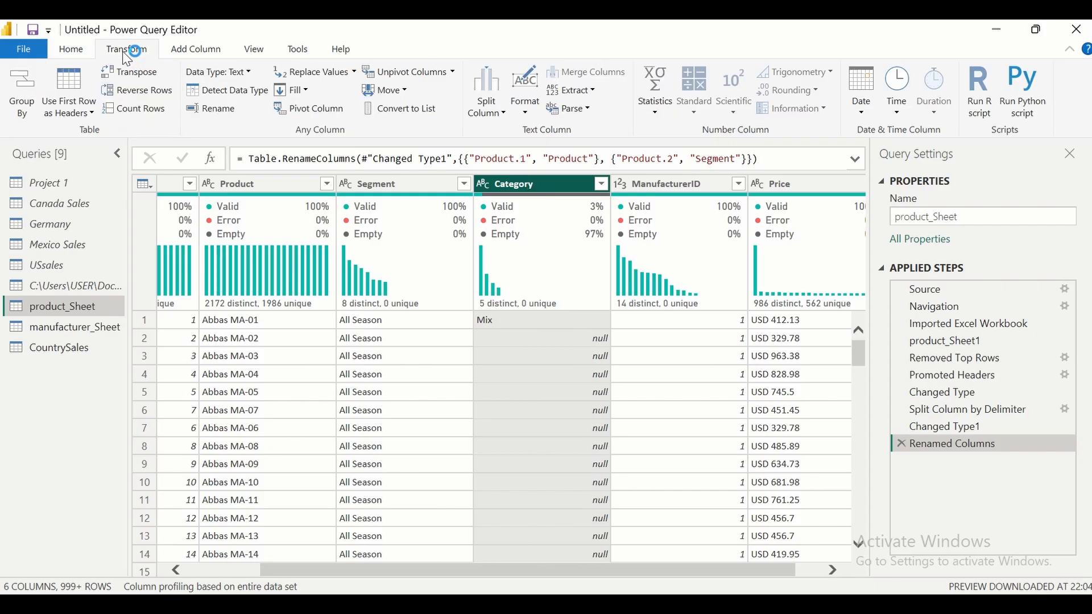
pyautogui.click(306, 91)
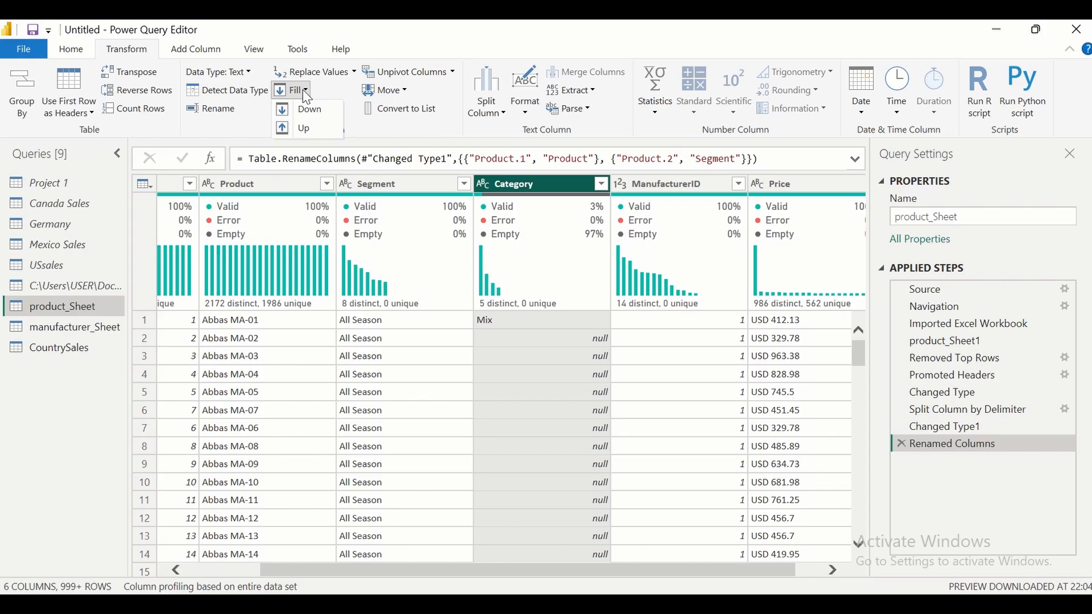
pyautogui.click(302, 109)
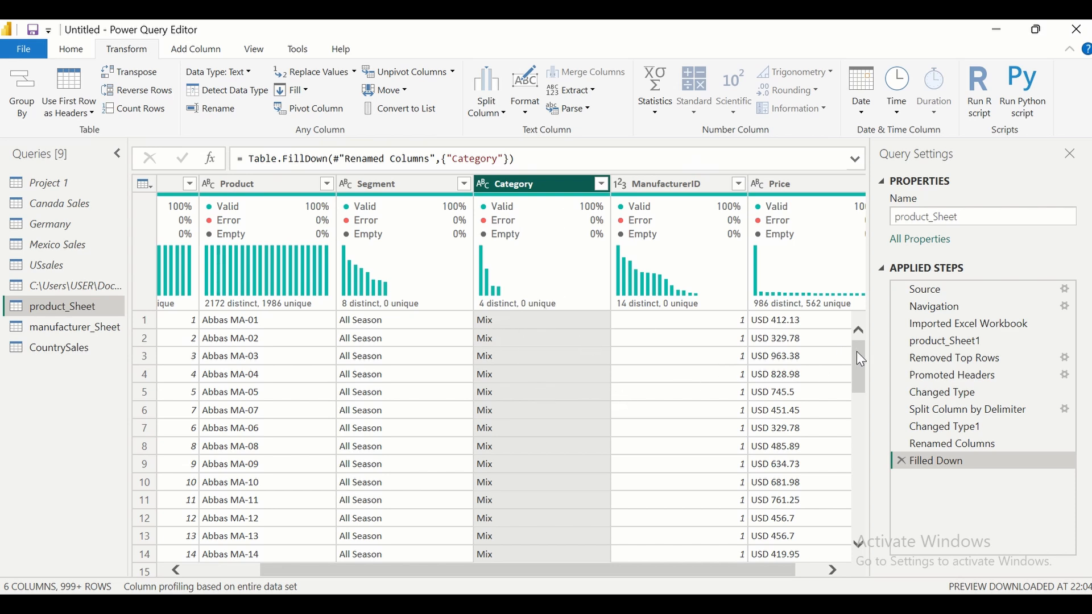
# - Split the Price column of product_Sheet by the space delimiter at the left-most delimiter
pyautogui.moveTo(861, 359); pyautogui.dragTo(869, 506)
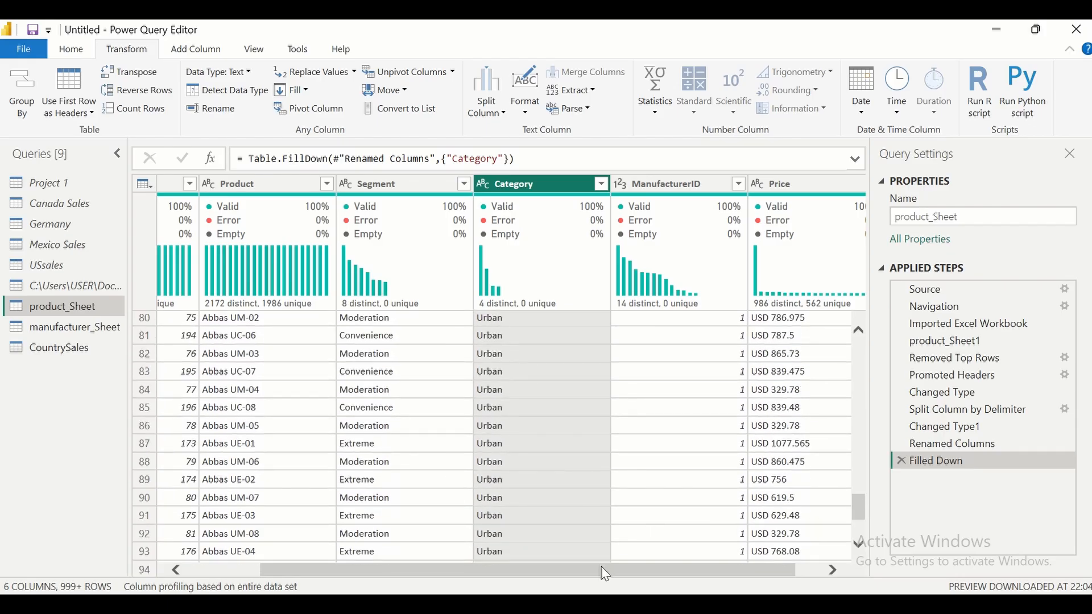
pyautogui.moveTo(606, 575); pyautogui.dragTo(633, 574)
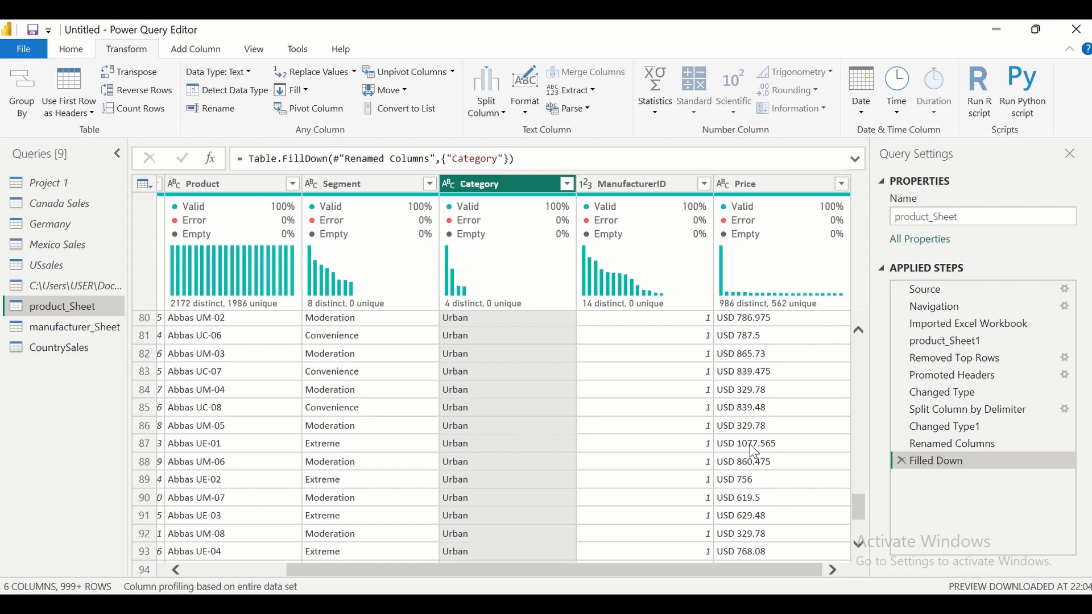
pyautogui.click(746, 183)
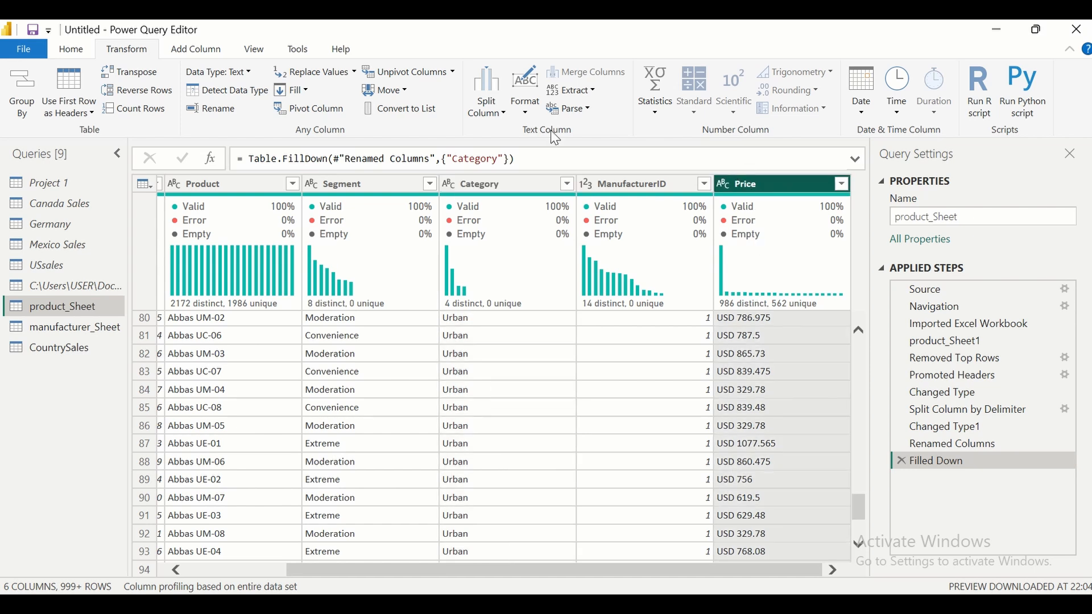
pyautogui.click(501, 115)
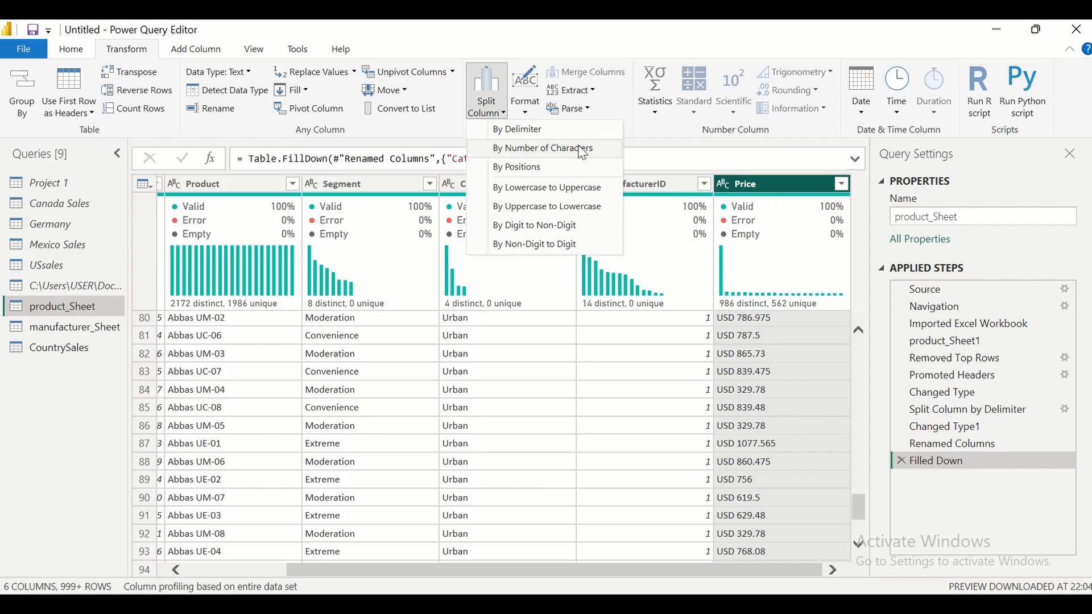
pyautogui.click(539, 135)
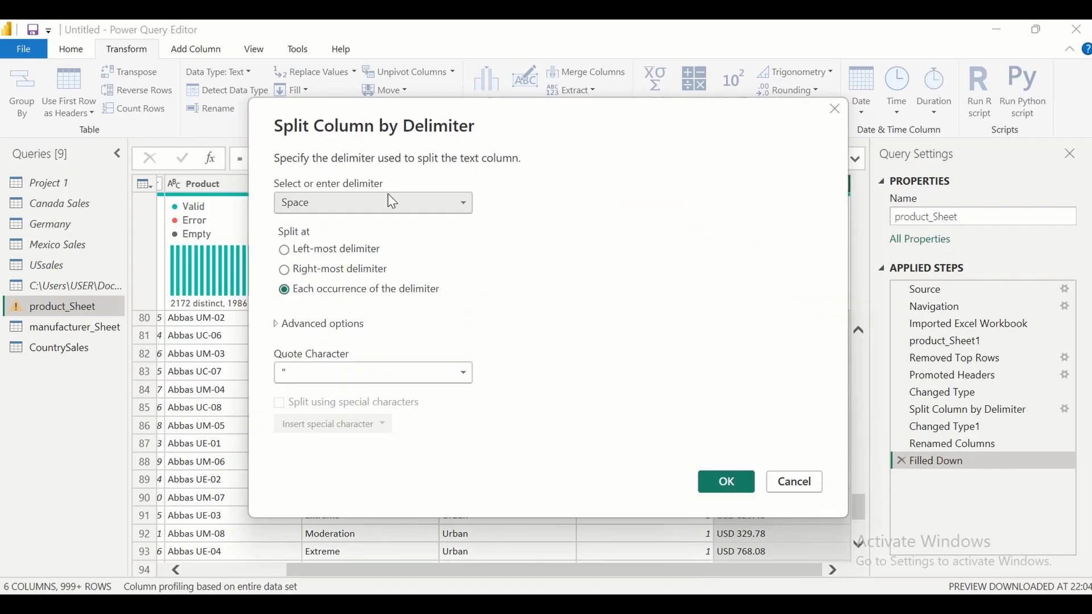
pyautogui.click(286, 253)
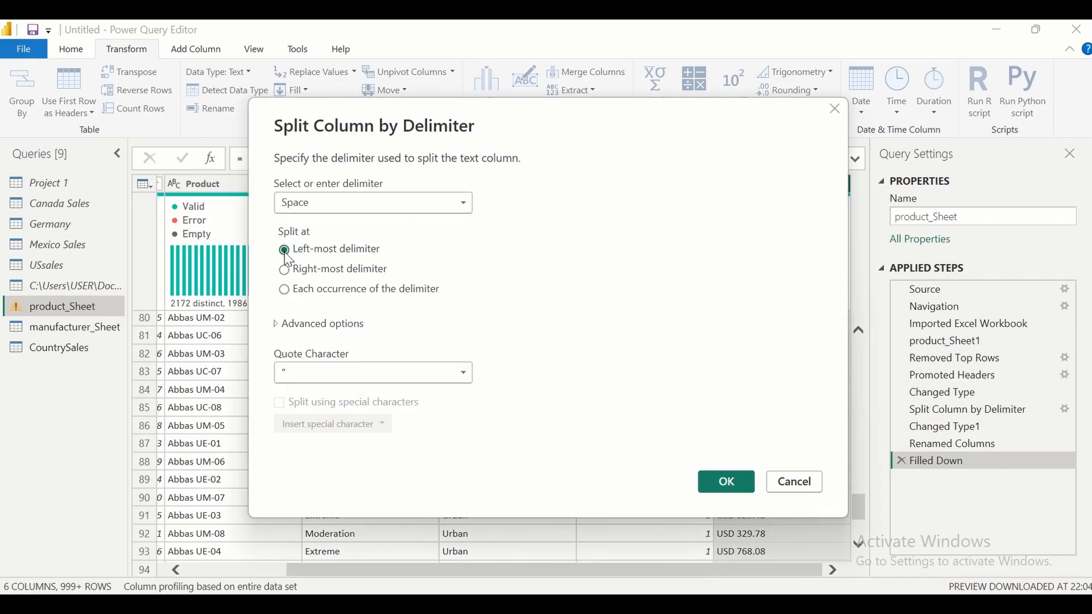
pyautogui.click(734, 483)
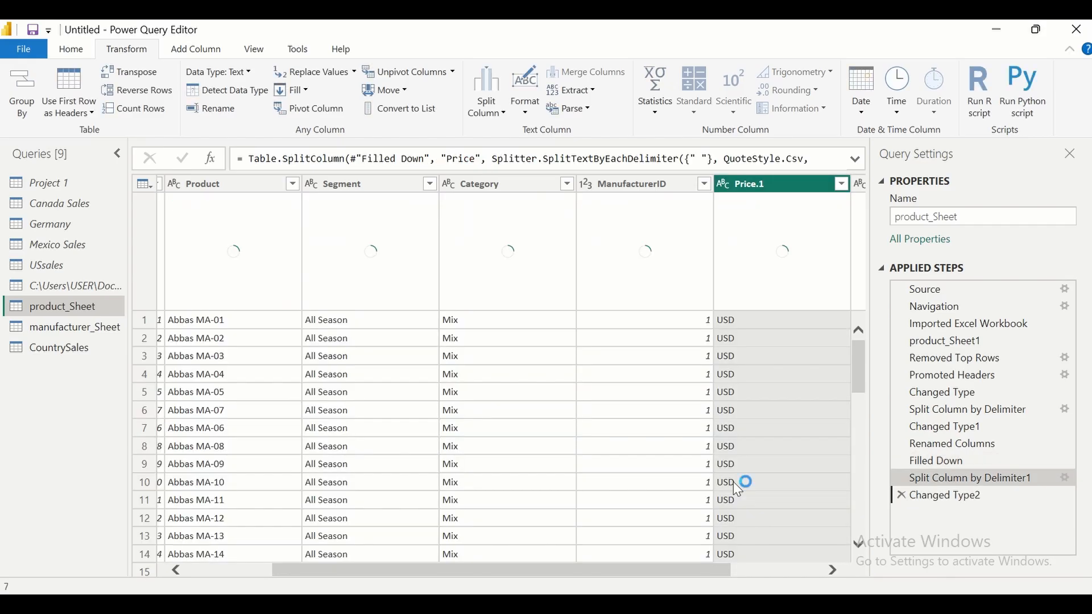
# - Rename the Price.2 column as Price and change its data type to fixed decimal number
pyautogui.moveTo(677, 571); pyautogui.dragTo(772, 567)
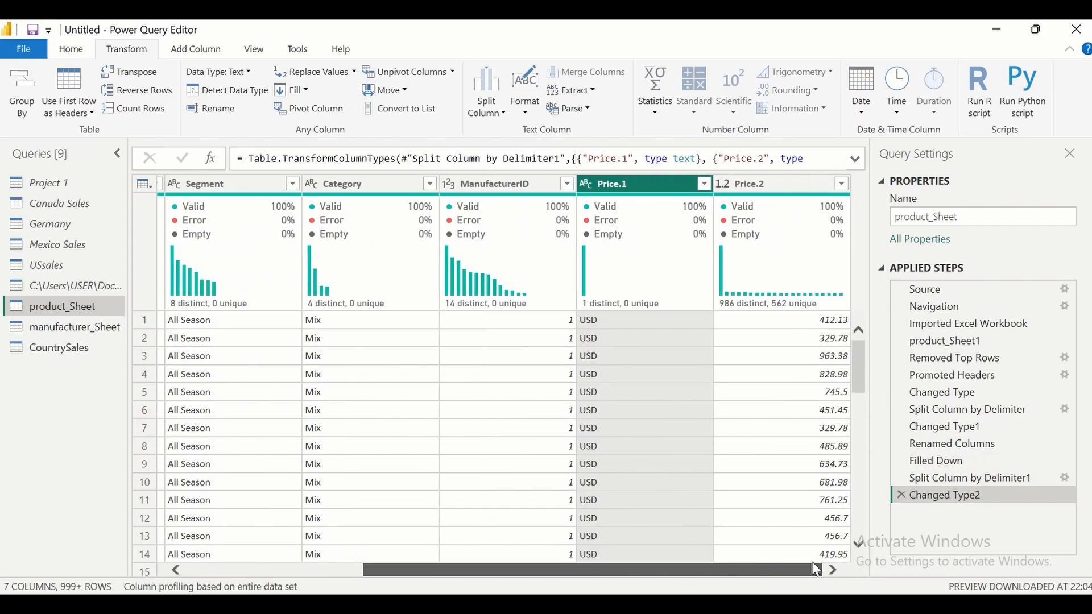
pyautogui.doubleClick(772, 180)
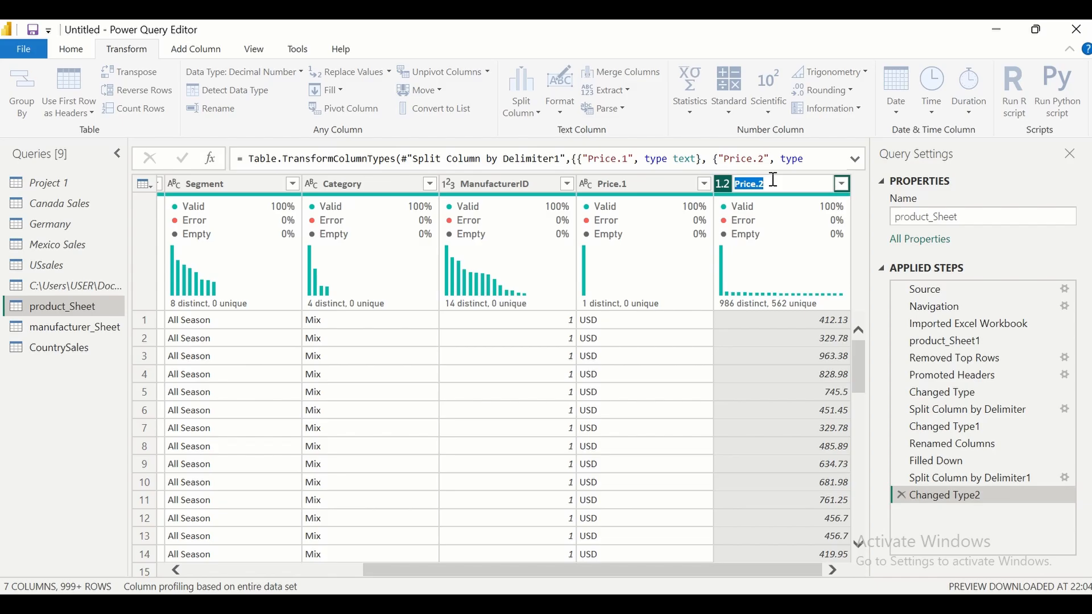
pyautogui.click(773, 179)
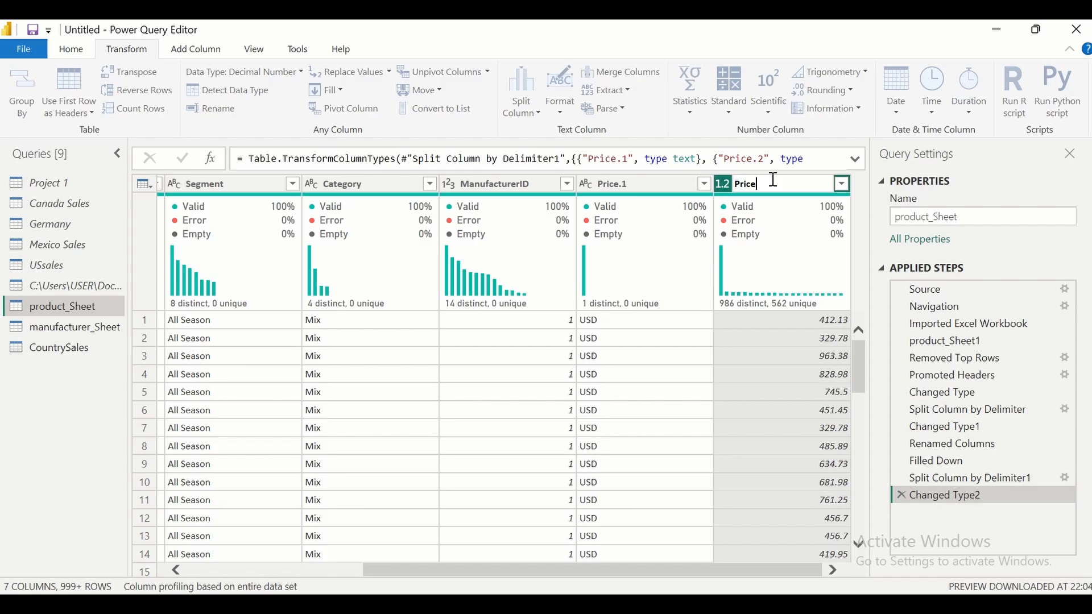
pyautogui.press('Return')
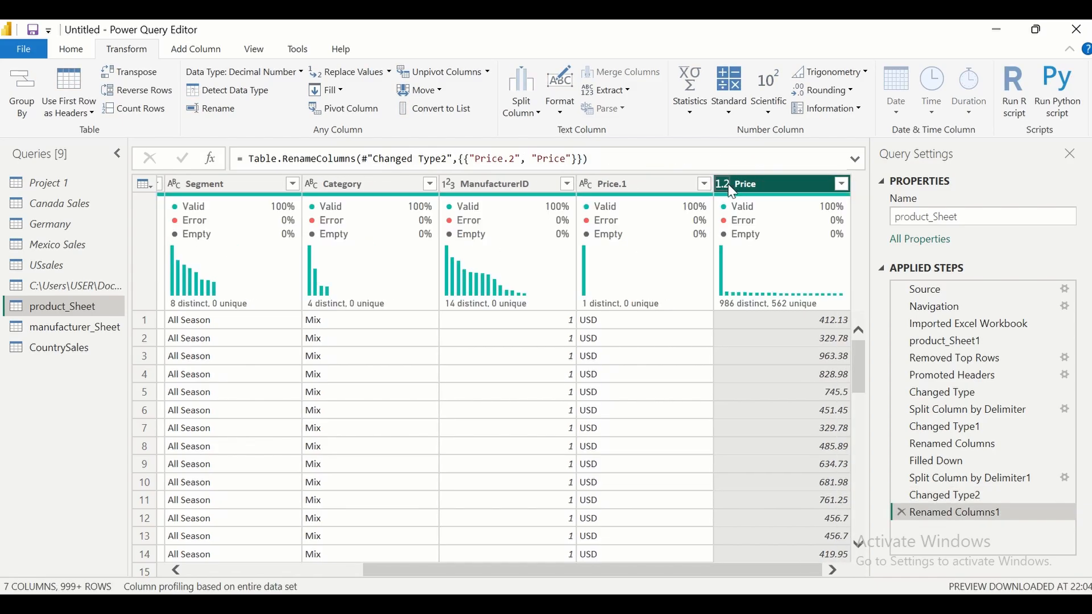
pyautogui.click(732, 190)
pyautogui.click(760, 218)
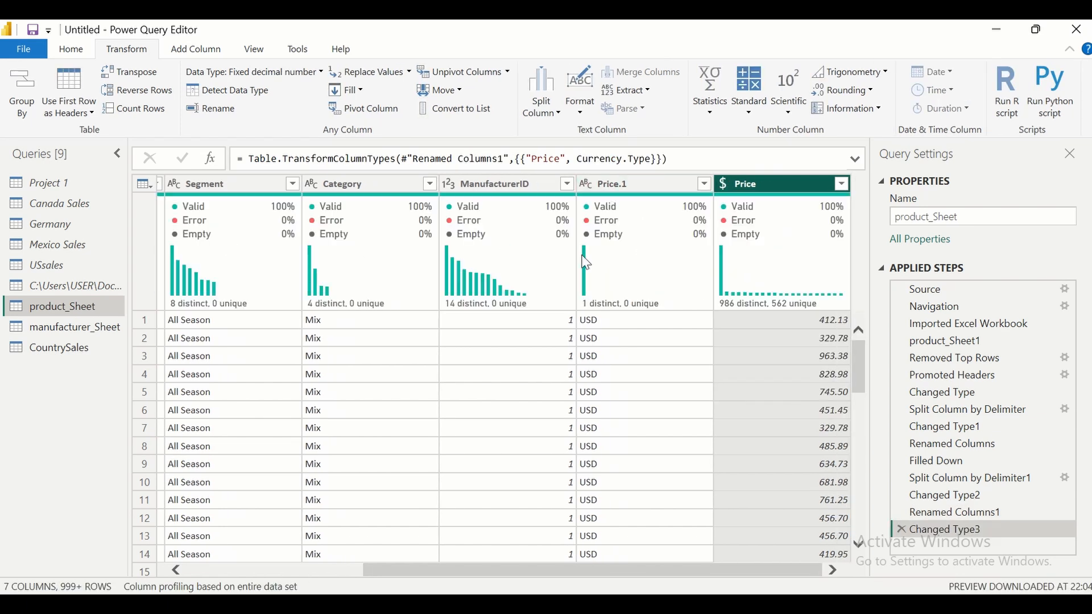
# - Remove the Price.1 column, which holds only the USD currency code, from product_Sheet
pyautogui.click(705, 184)
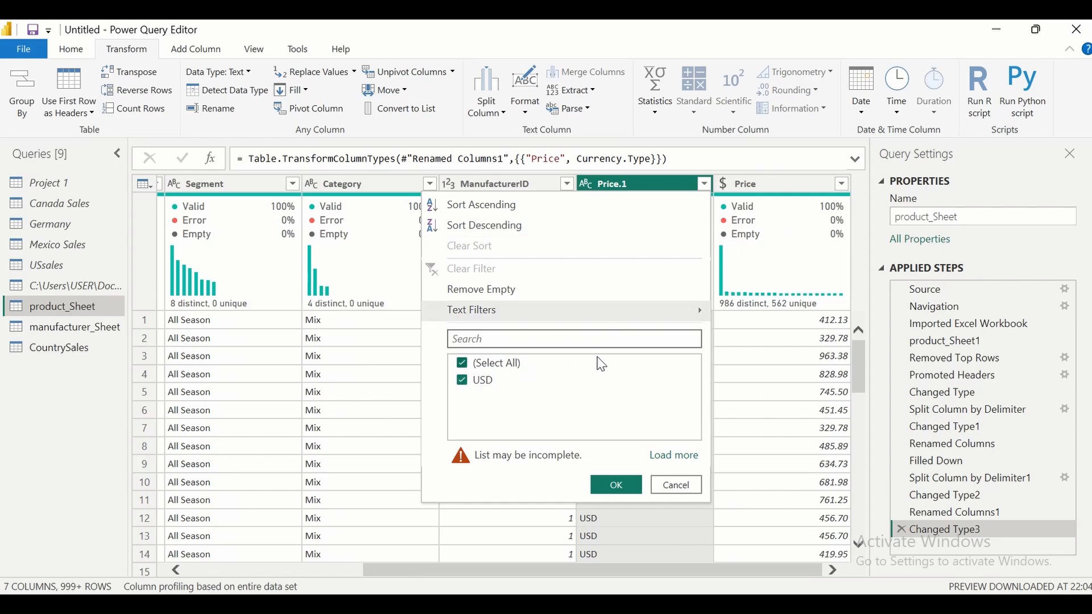
pyautogui.click(669, 484)
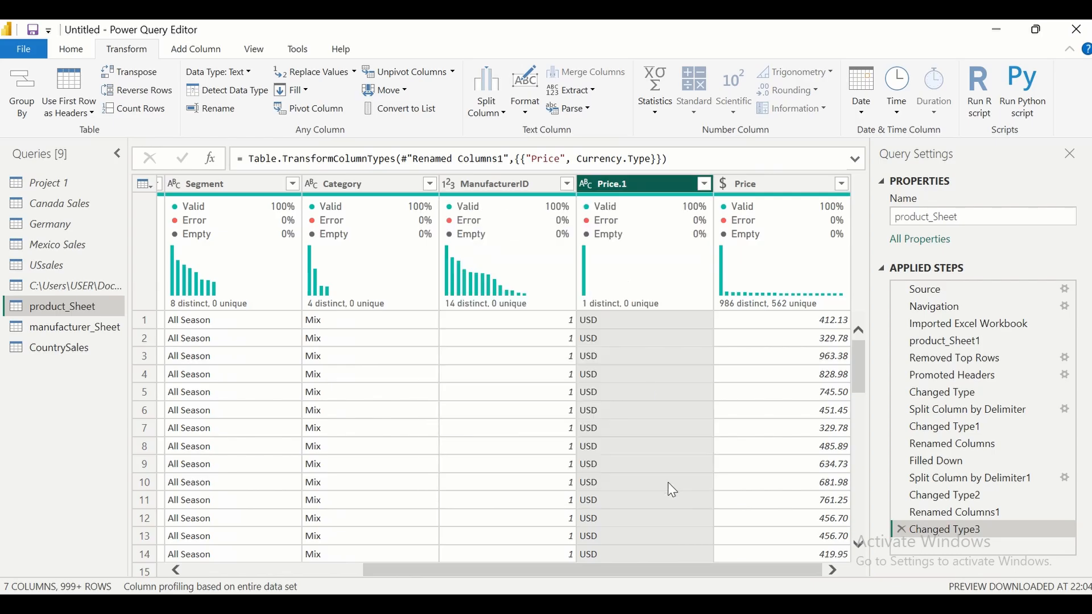
pyautogui.rightClick(634, 192)
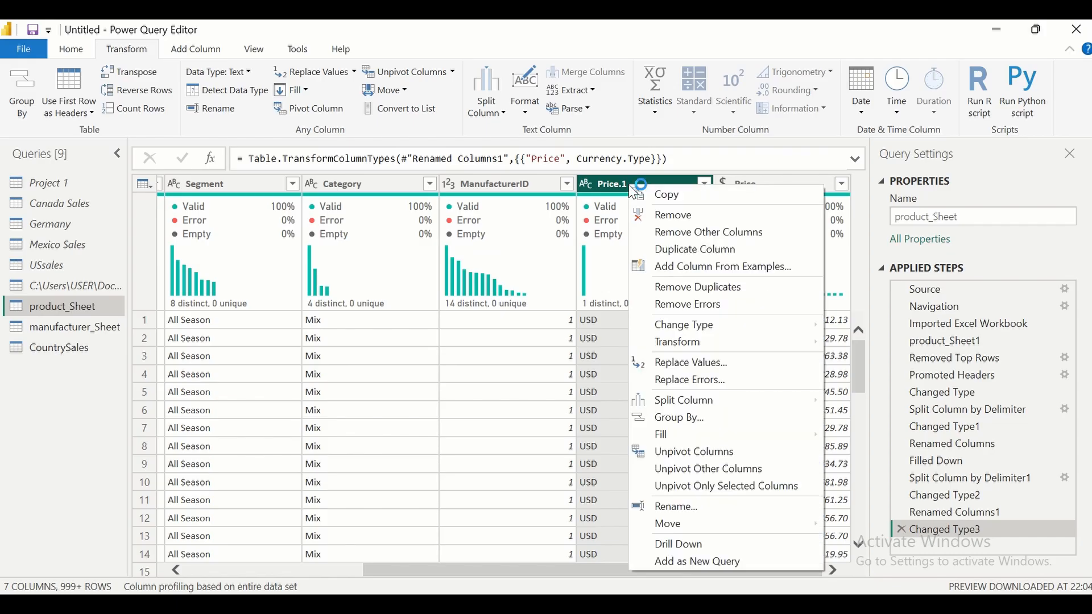
pyautogui.click(665, 228)
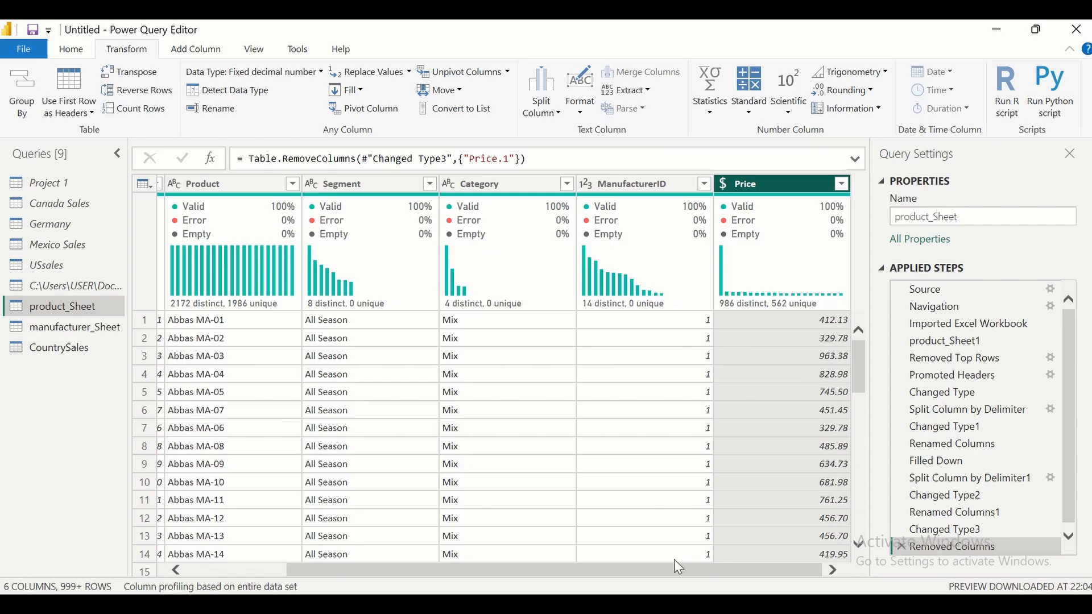
pyautogui.moveTo(672, 571)
pyautogui.mouseDown()
pyautogui.moveTo(414, 569)
pyautogui.moveTo(655, 575)
pyautogui.mouseUp()
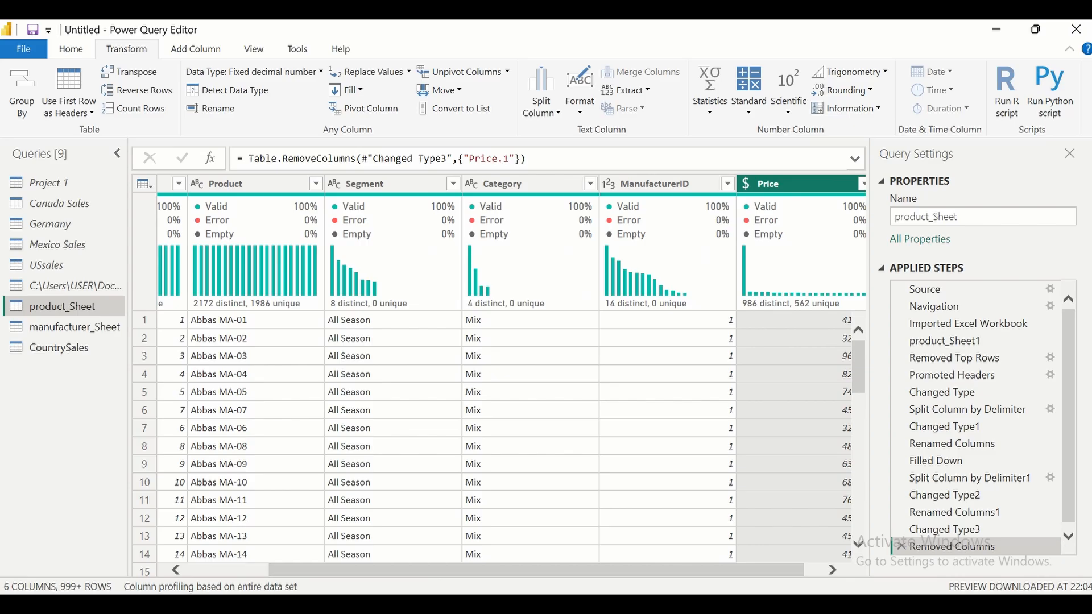
pyautogui.moveTo(1071, 336)
pyautogui.mouseDown()
pyautogui.moveTo(1071, 379)
pyautogui.moveTo(1070, 326)
pyautogui.mouseUp()
# - Remove the top 1 row from the manufacturer_Sheet query
pyautogui.click(83, 332)
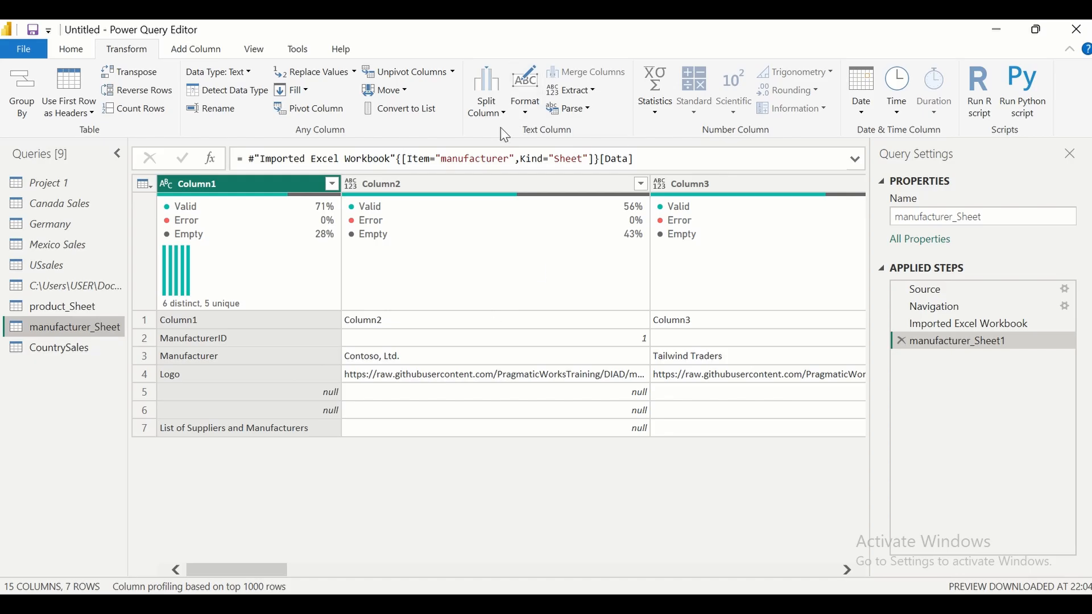
pyautogui.click(73, 50)
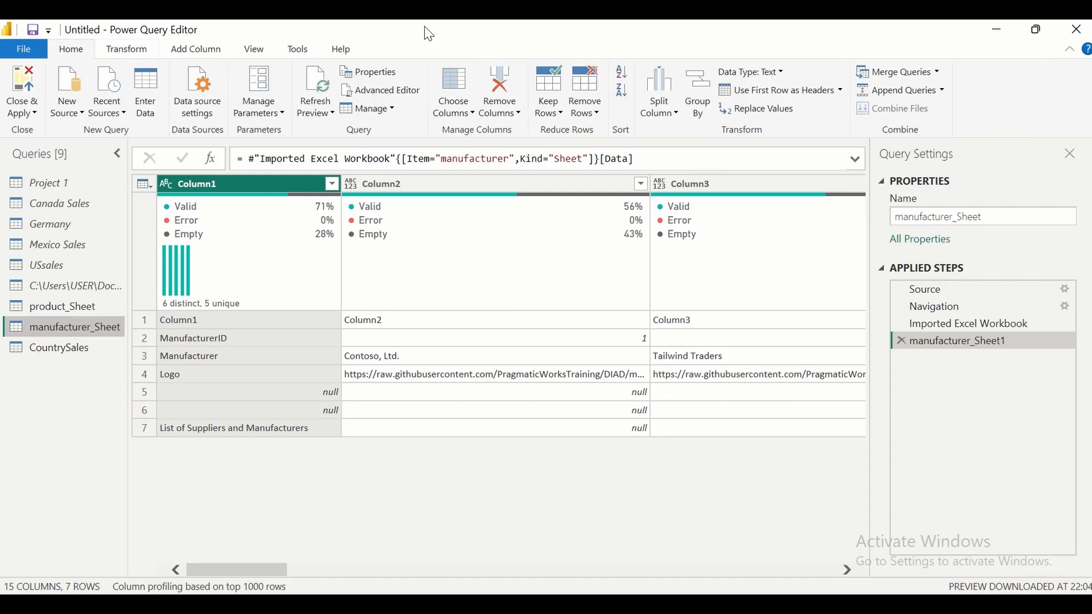
pyautogui.click(590, 102)
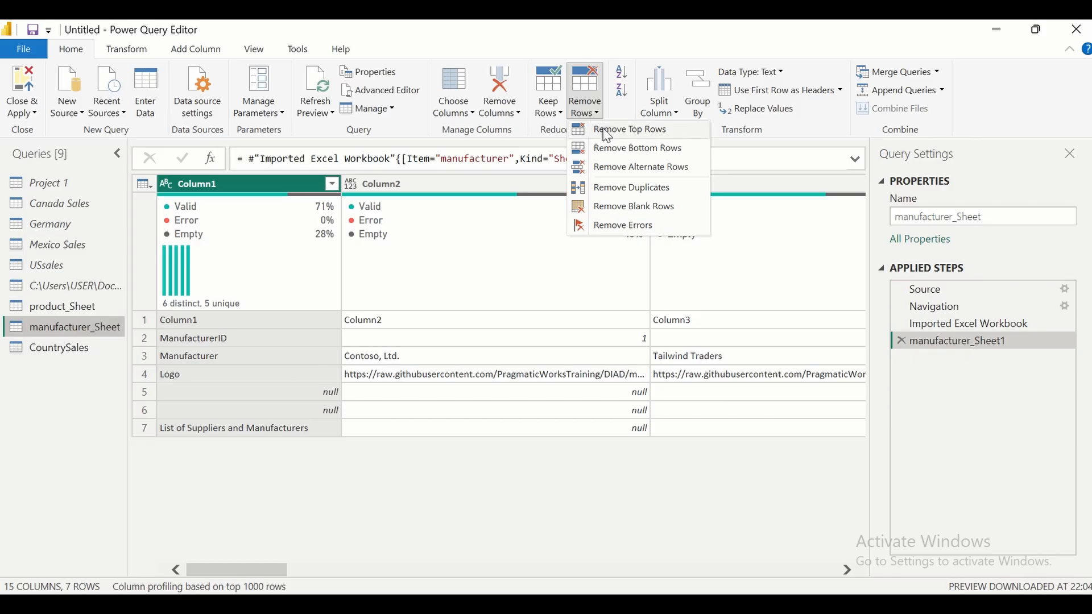
pyautogui.click(604, 129)
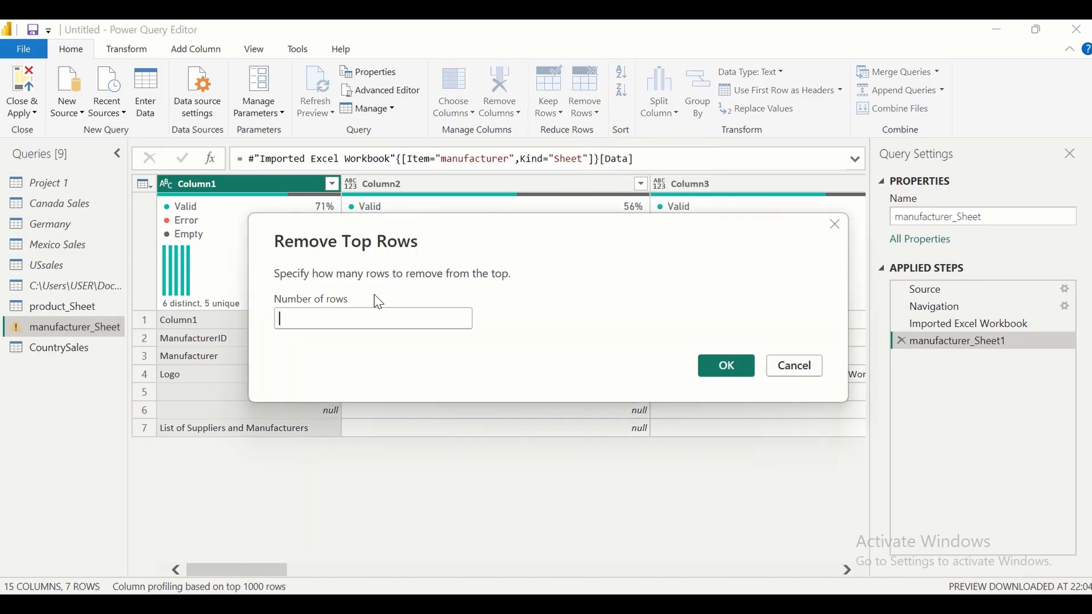
pyautogui.write('1')
pyautogui.click(726, 379)
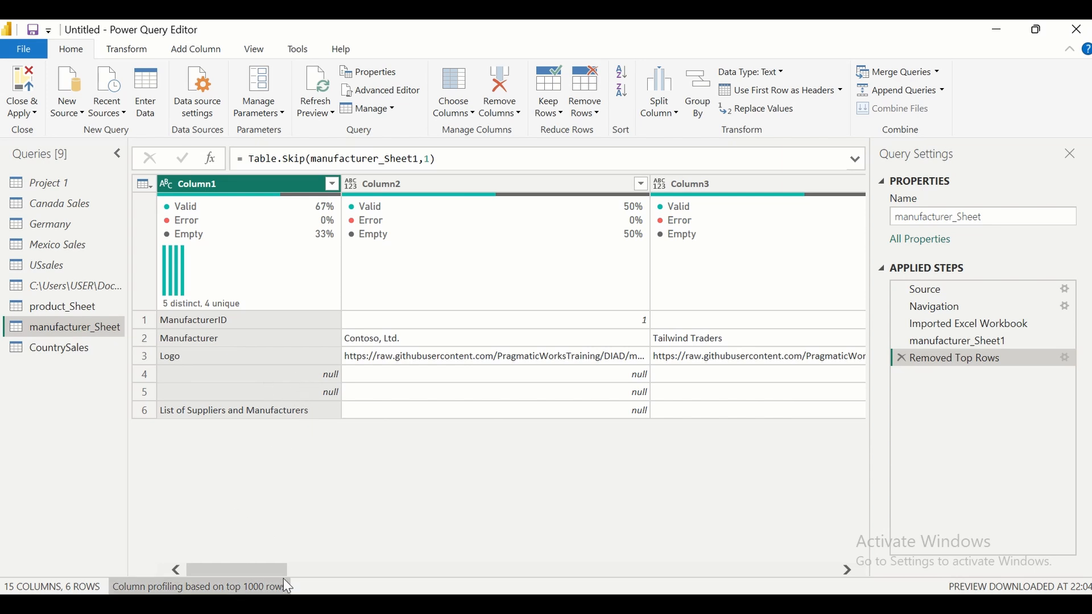
# - Remove the bottom 3 rows from the manufacturer_Sheet query
pyautogui.moveTo(270, 570); pyautogui.dragTo(237, 576)
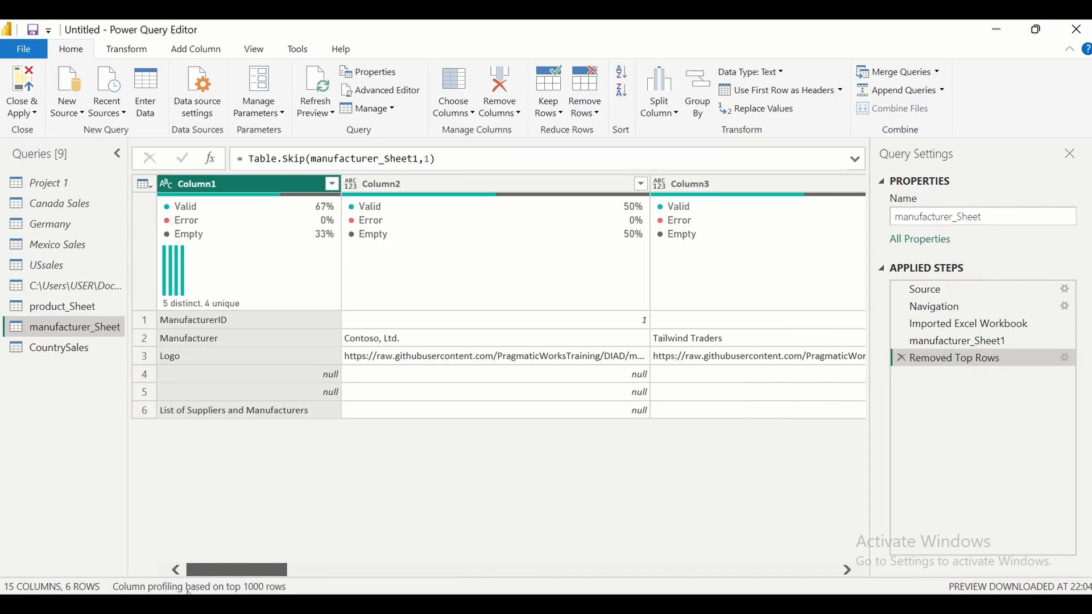
pyautogui.click(602, 120)
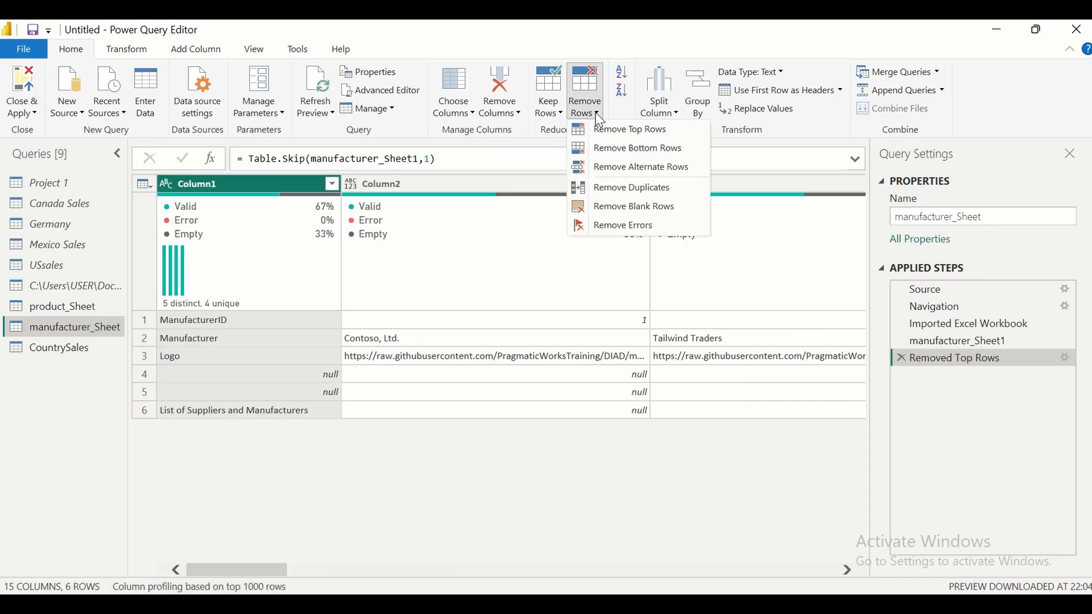
pyautogui.click(618, 152)
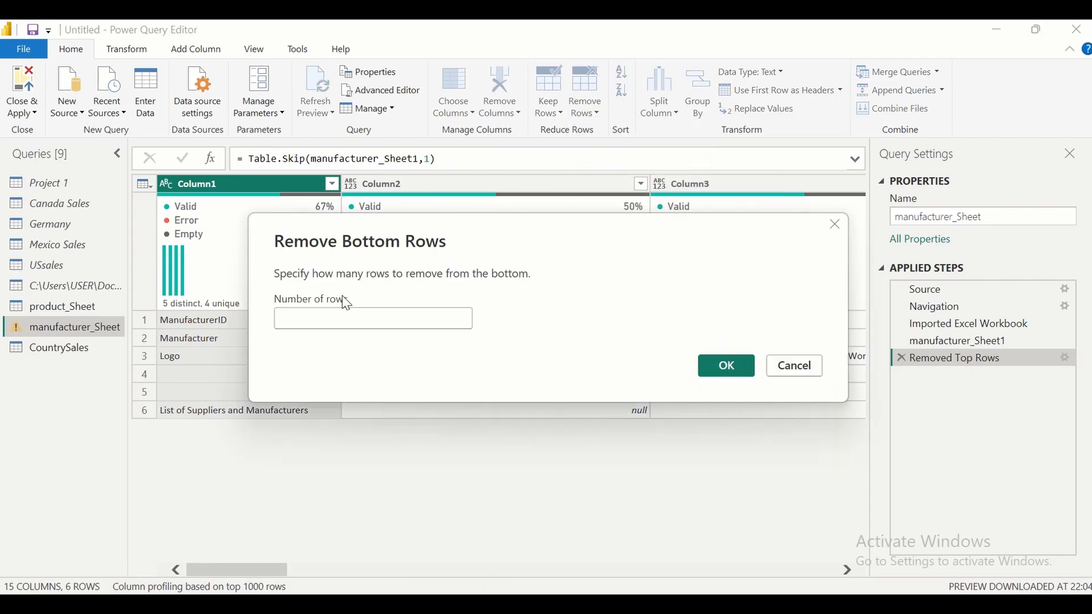
pyautogui.click(335, 311)
pyautogui.write('3')
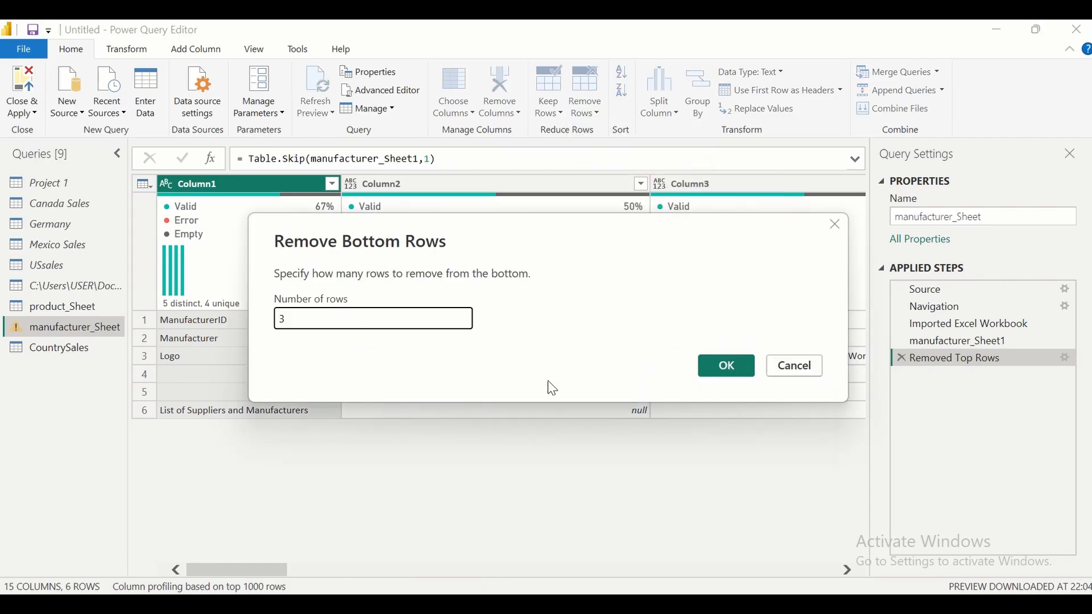
pyautogui.click(725, 367)
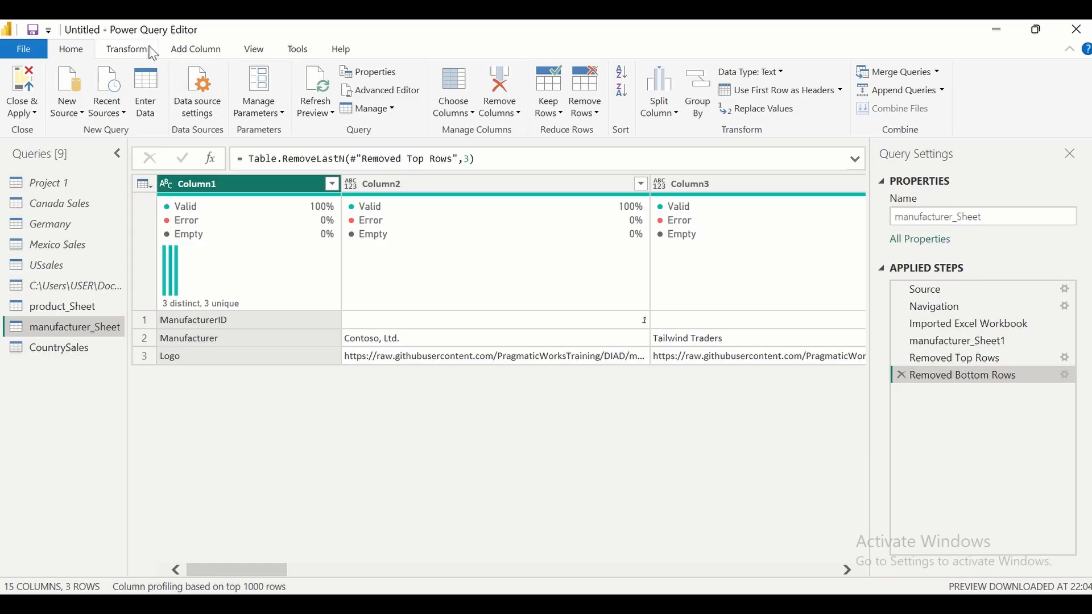
# - Transpose the manufacturer_Sheet table and promote its first row to headers
pyautogui.click(132, 52)
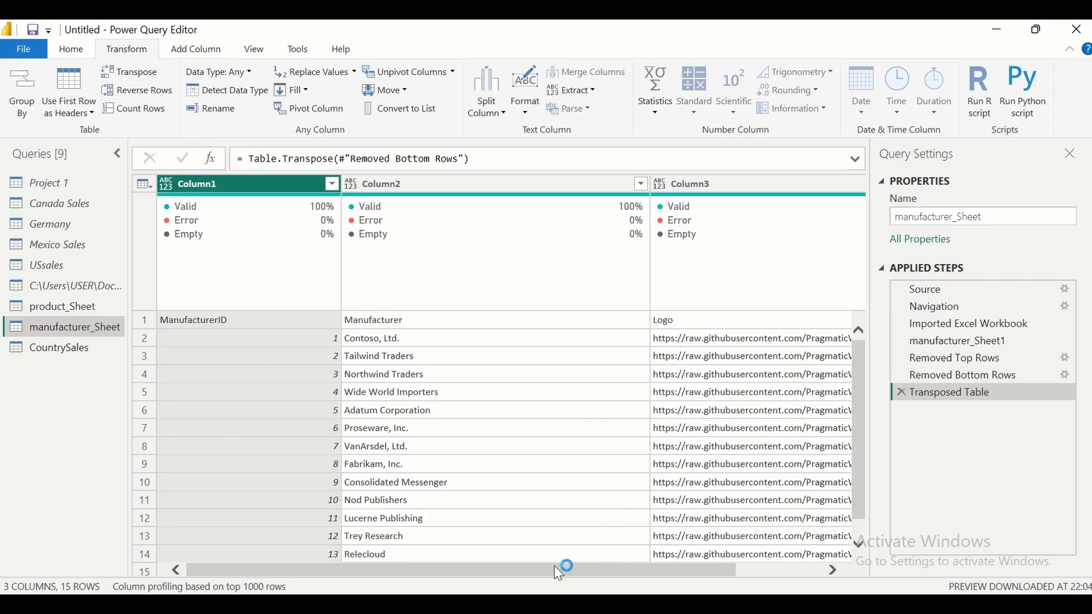
pyautogui.hscroll(2, 554, 565)
pyautogui.hscroll(-2, 557, 572)
pyautogui.click(74, 114)
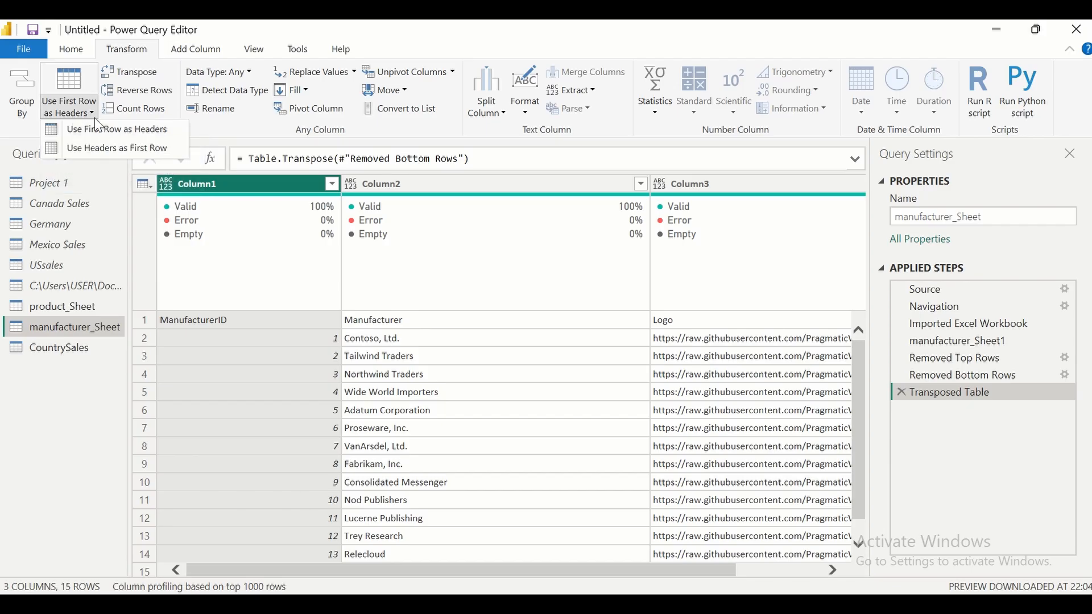
pyautogui.click(97, 130)
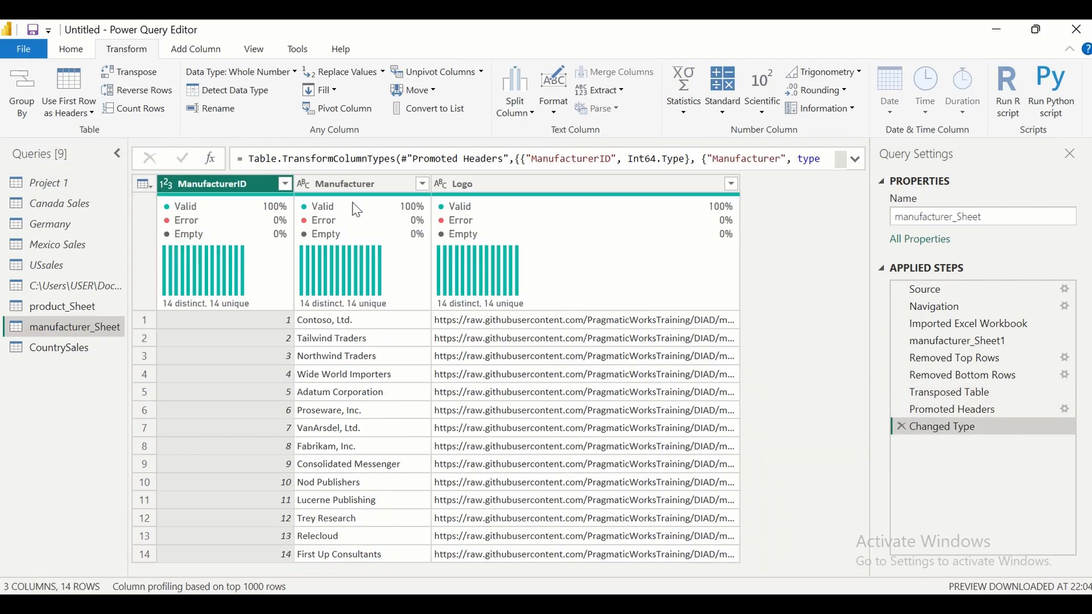
# - Close the query editor applying all changes to load the tables into Power BI Desktop, and show the CountrySales data in Table view
pyautogui.moveTo(501, 203)
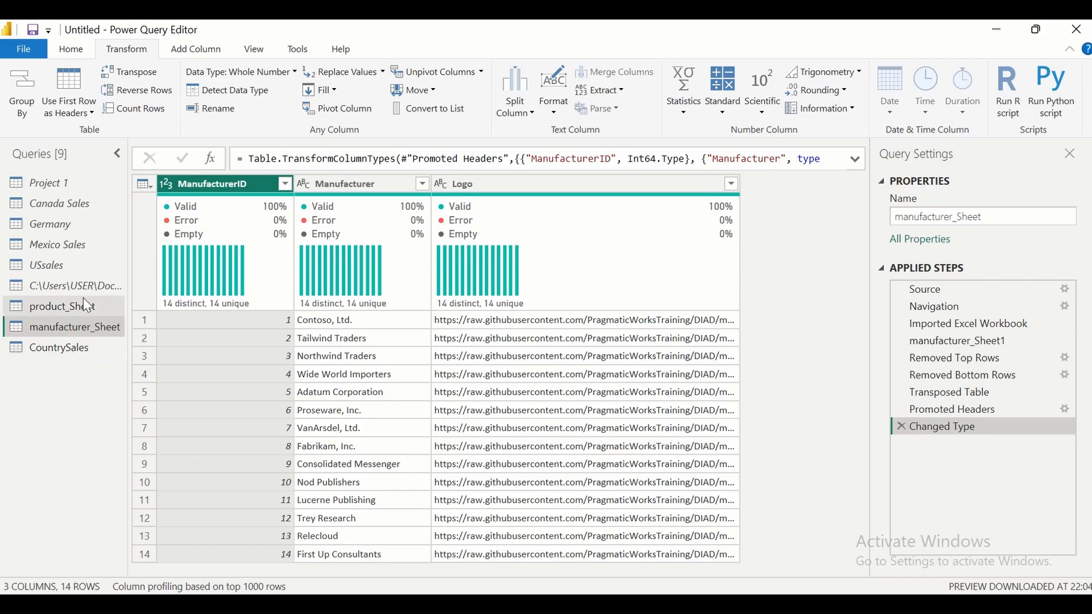
pyautogui.click(72, 50)
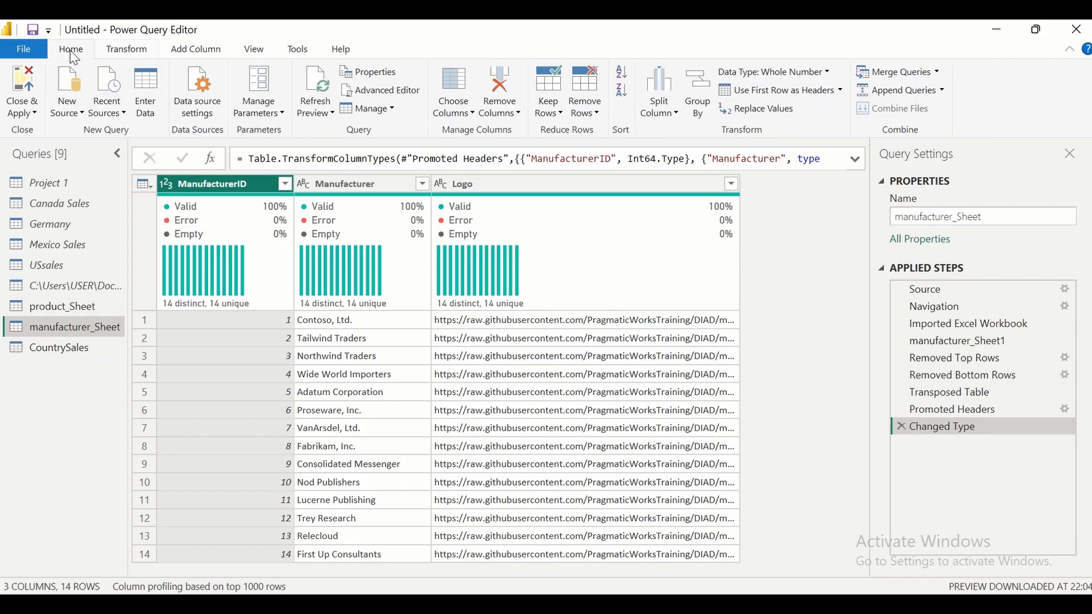
pyautogui.click(34, 113)
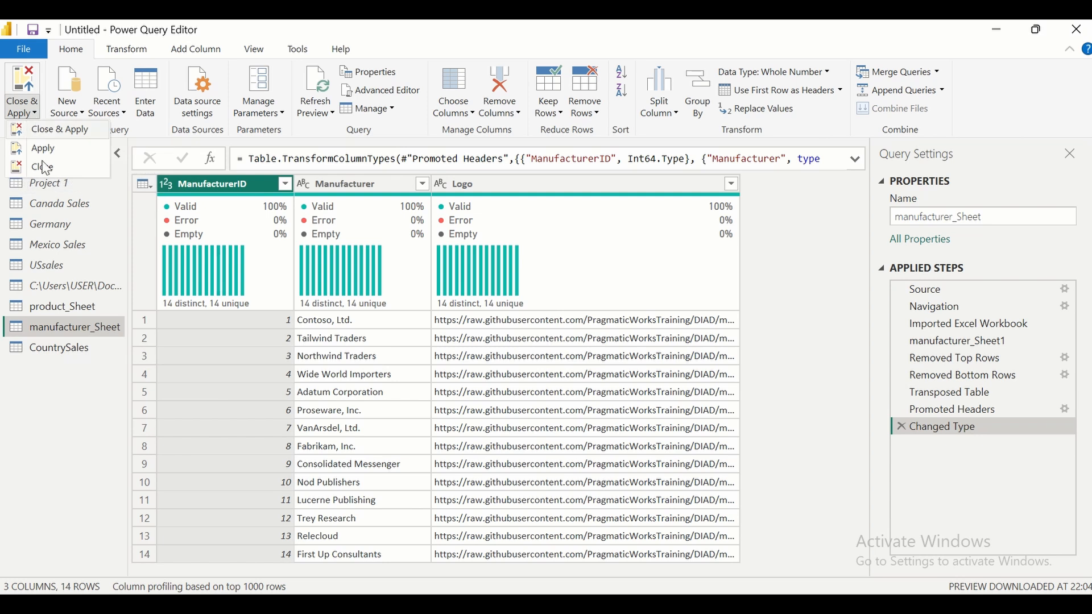
pyautogui.click(73, 131)
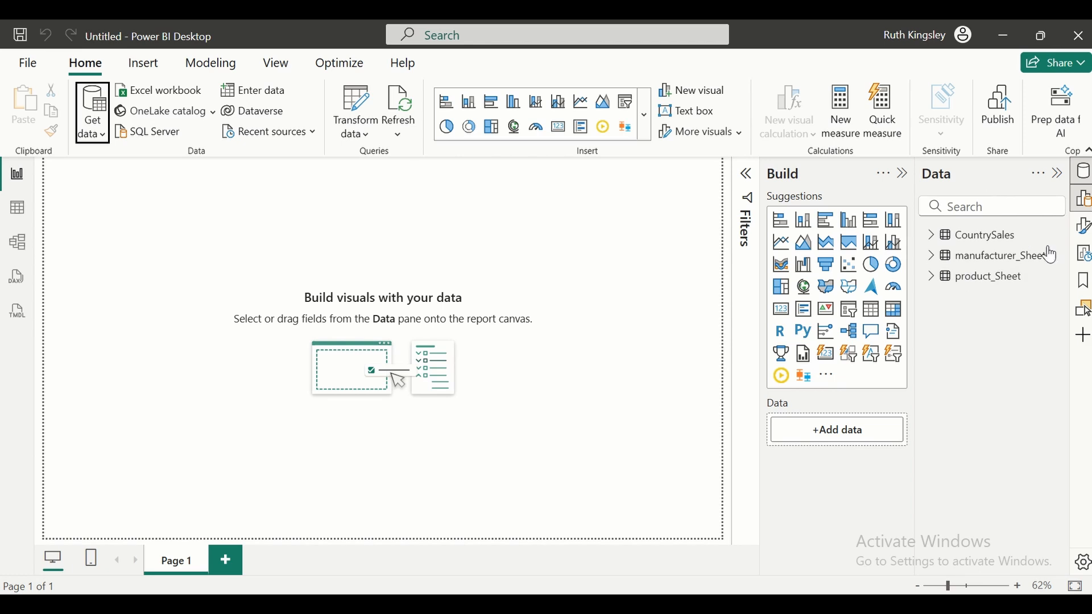
pyautogui.moveTo(965, 268)
pyautogui.click(23, 218)
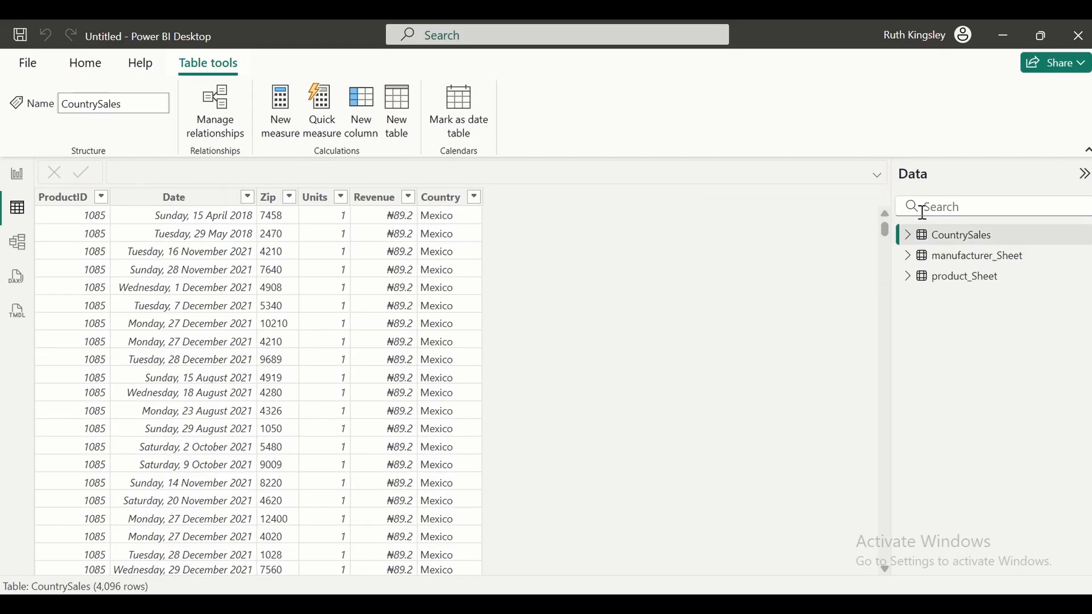
# - Look through the manufacturer_Sheet and product_Sheet tables, and format the CountrySales Revenue column as dollar ($) currency
pyautogui.moveTo(931, 249)
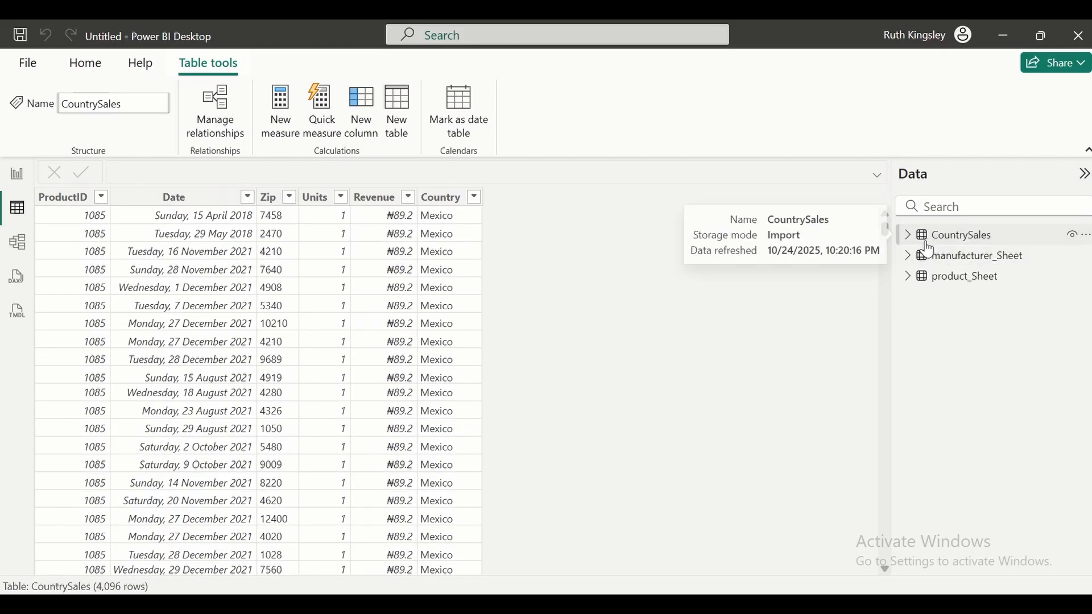
pyautogui.click(955, 265)
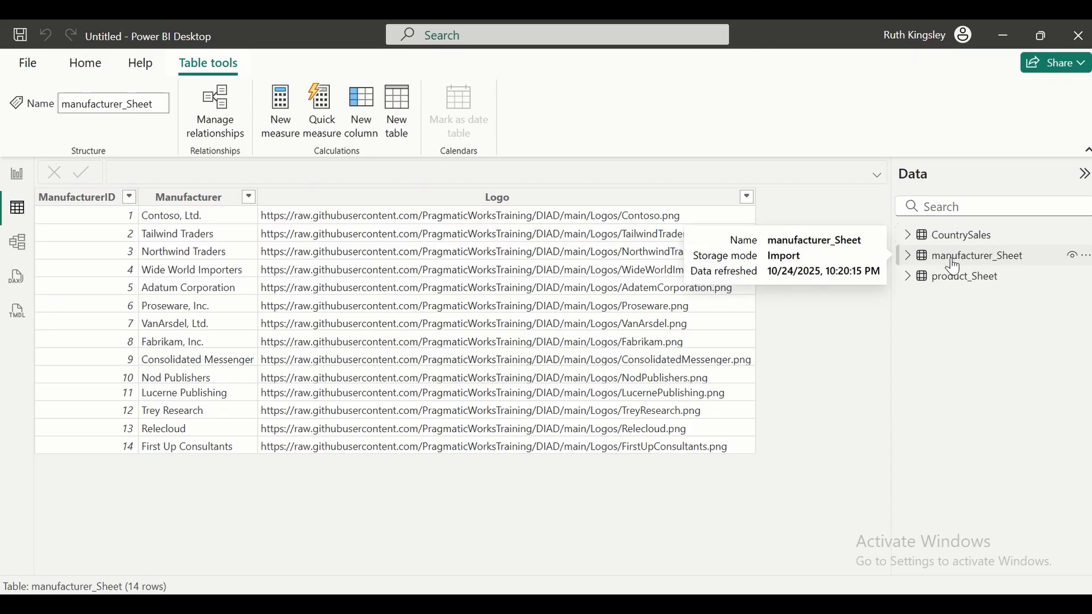
pyautogui.click(959, 286)
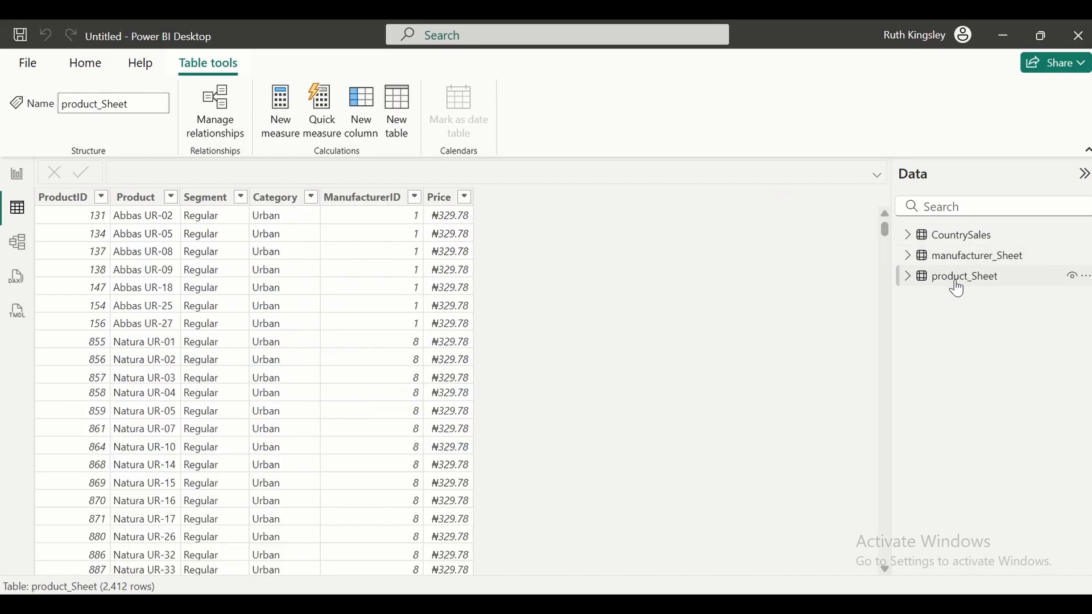
pyautogui.click(959, 248)
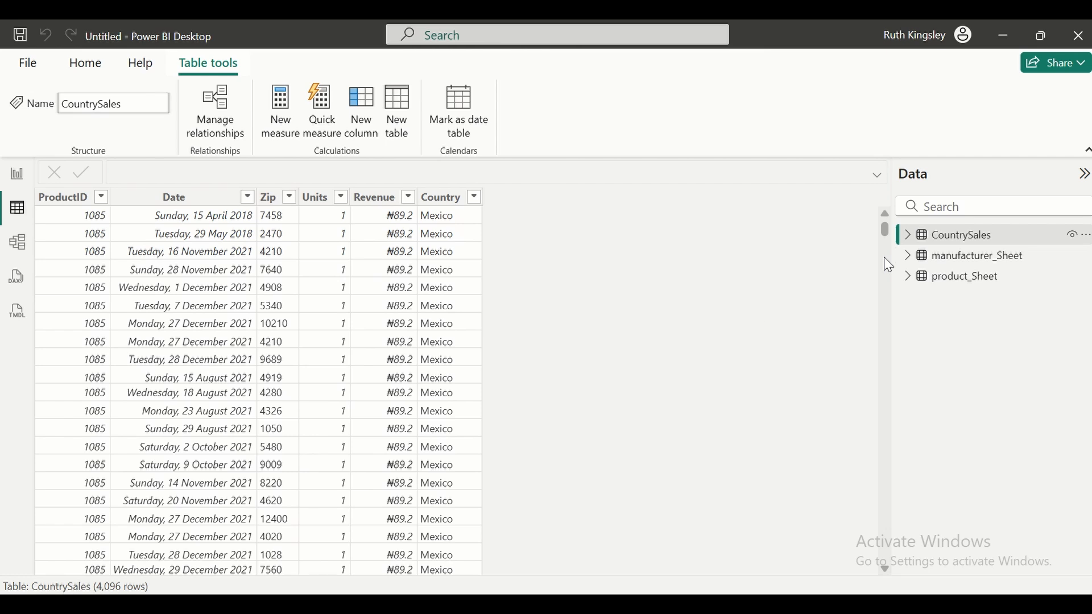
pyautogui.click(375, 206)
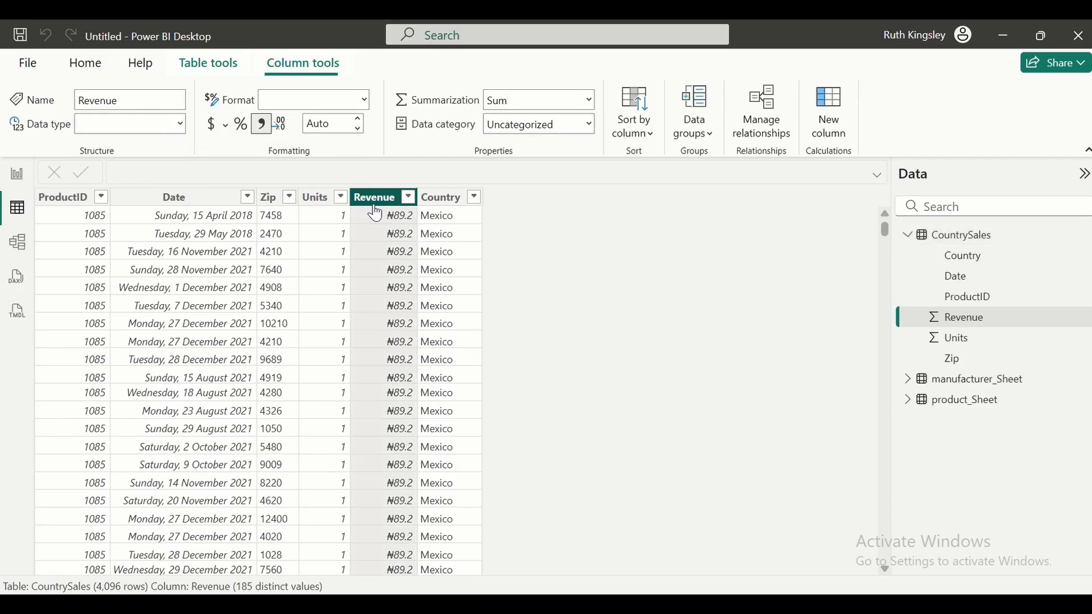
pyautogui.click(213, 133)
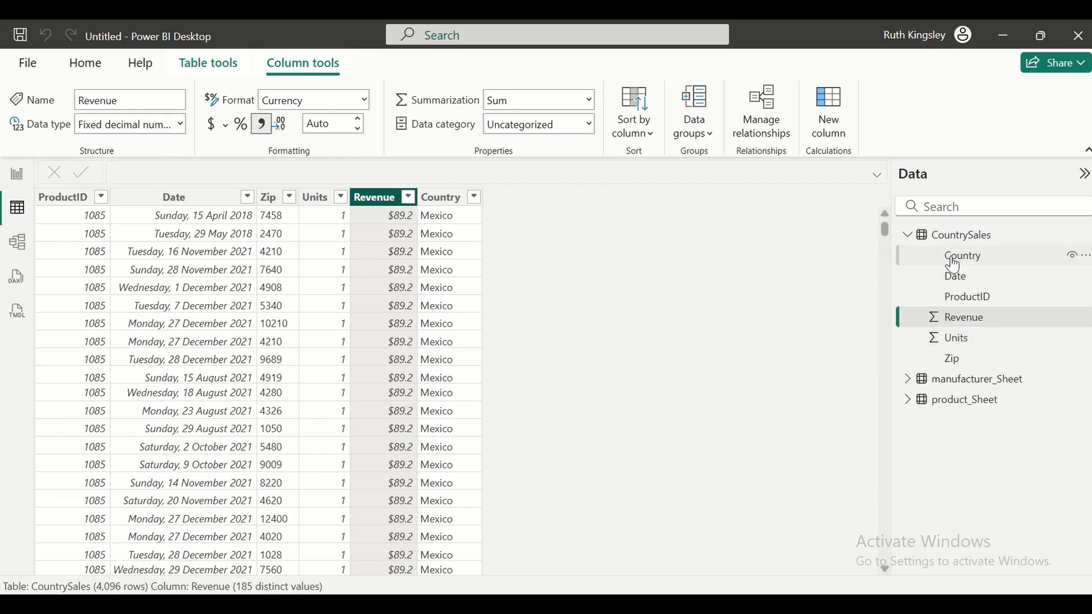
pyautogui.click(908, 238)
# - Format the Price column of the product_Sheet table as dollar ($) currency
pyautogui.click(973, 262)
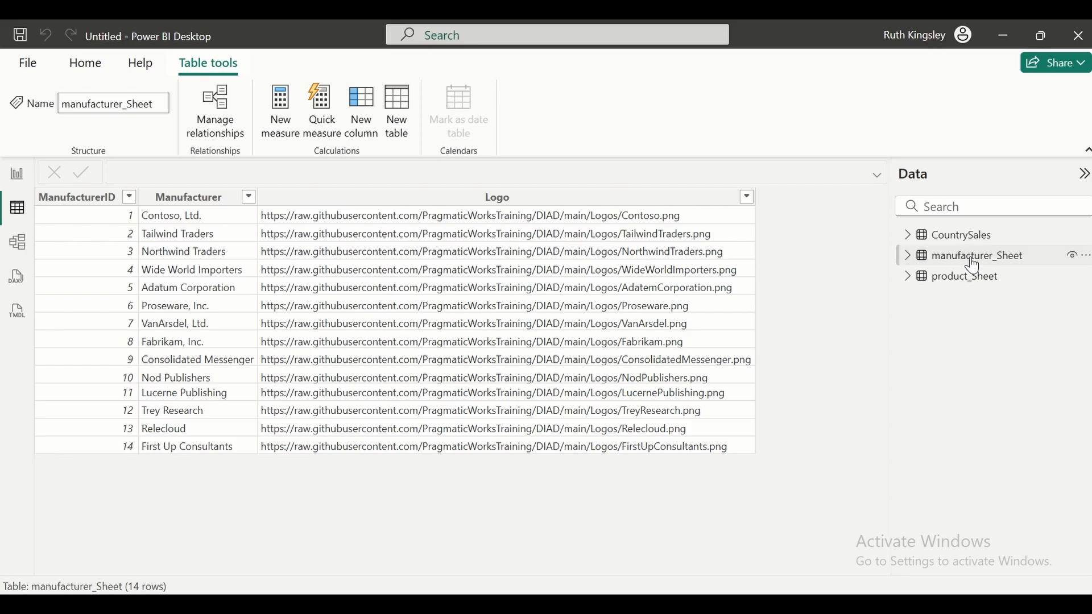
pyautogui.click(974, 276)
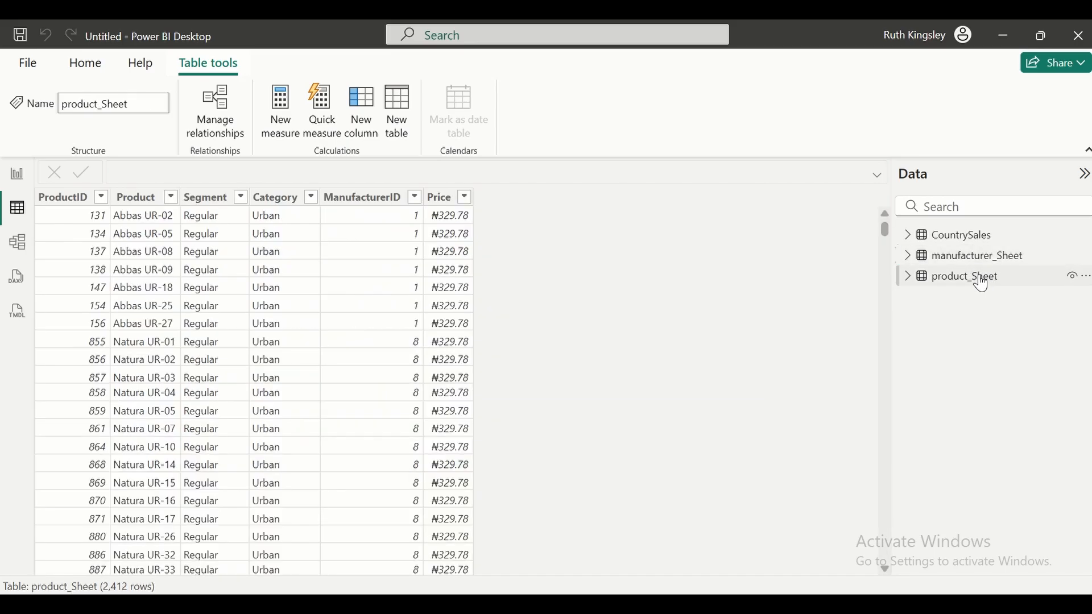
pyautogui.click(441, 199)
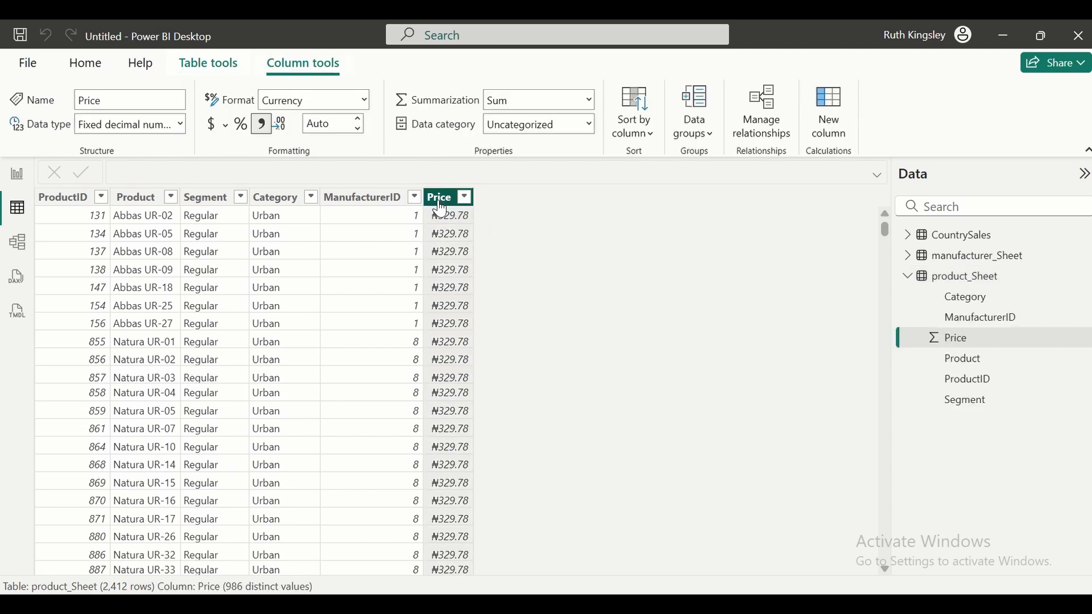
pyautogui.click(214, 135)
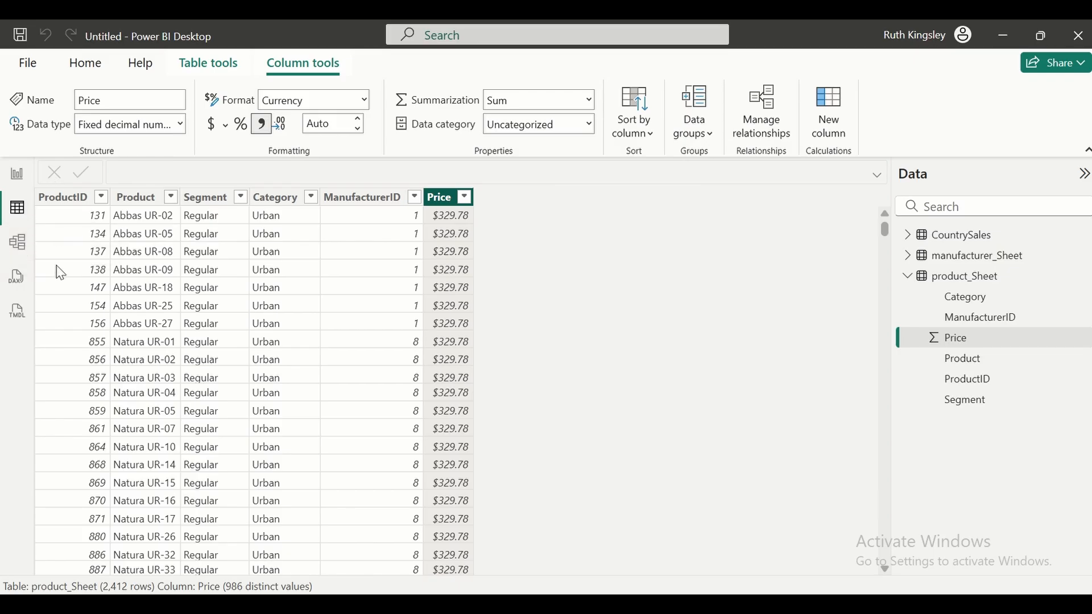
# - Show the data model diagram and arrange manufacturer_Sheet, product_Sheet and CountrySales side by side so their relationships are readable
pyautogui.click(18, 243)
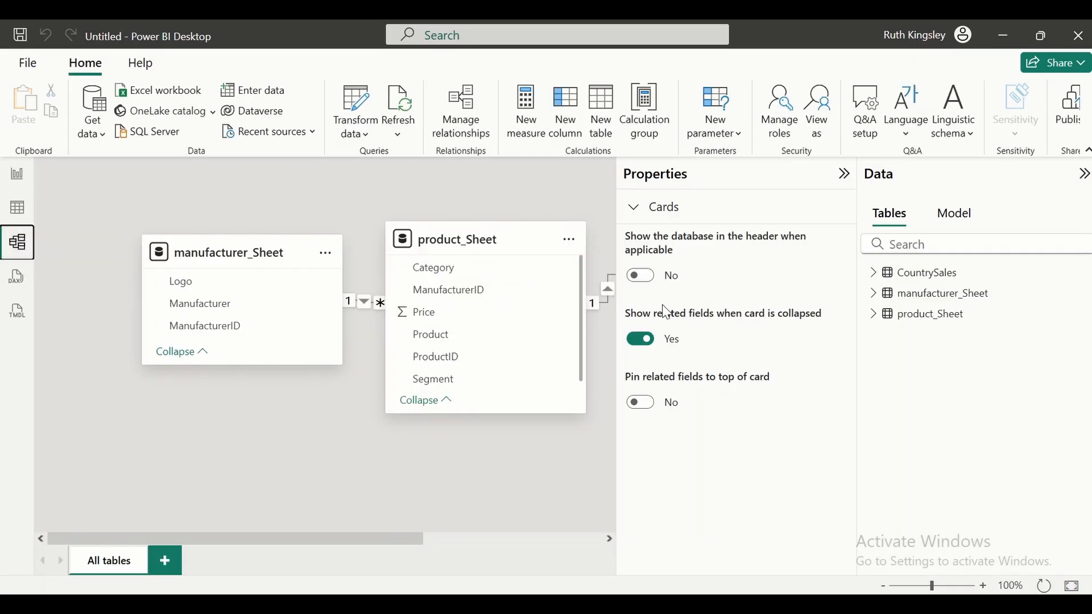
pyautogui.click(845, 175)
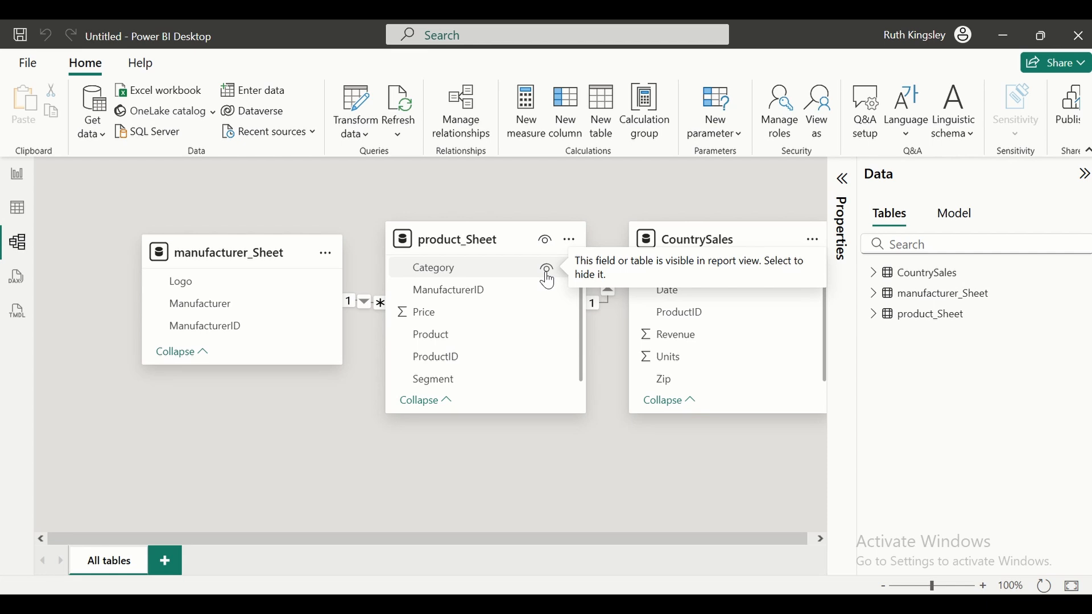
pyautogui.moveTo(274, 243); pyautogui.dragTo(231, 236)
pyautogui.moveTo(467, 233); pyautogui.dragTo(443, 233)
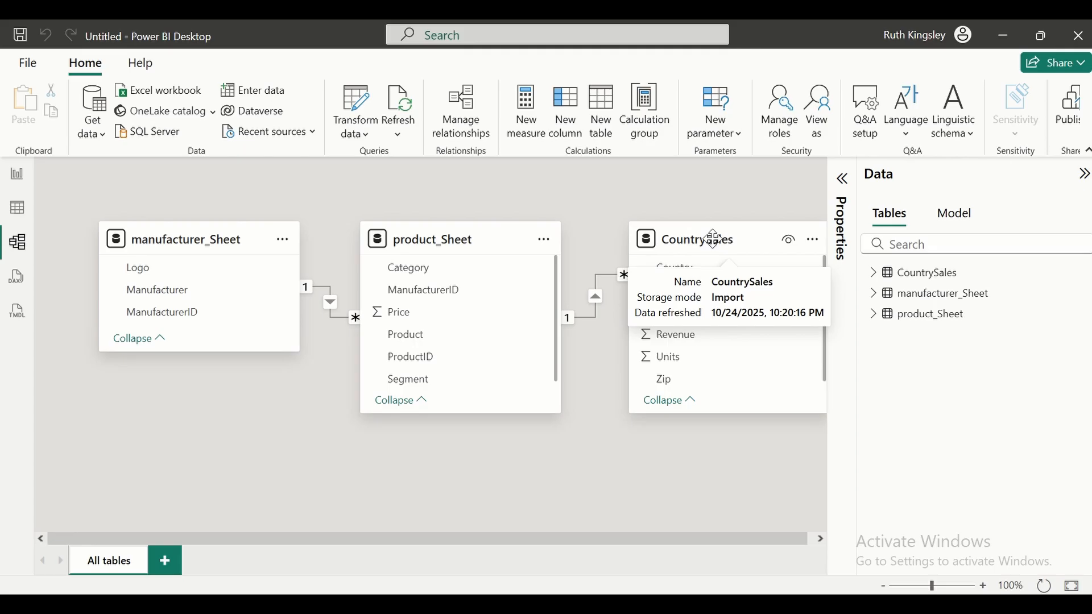
pyautogui.moveTo(714, 239); pyautogui.dragTo(685, 234)
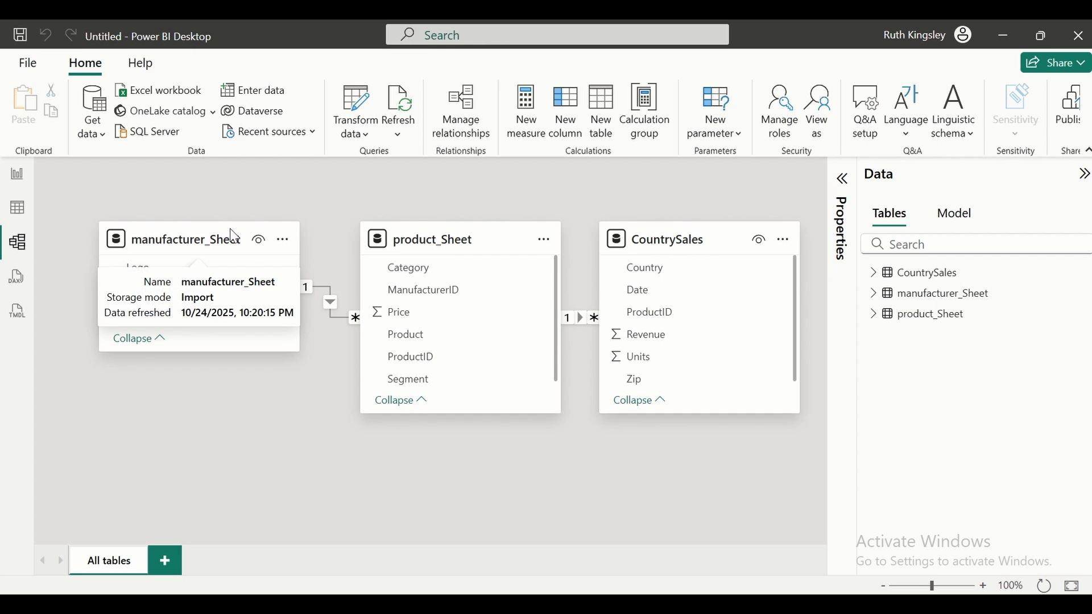
pyautogui.moveTo(213, 231); pyautogui.dragTo(209, 239)
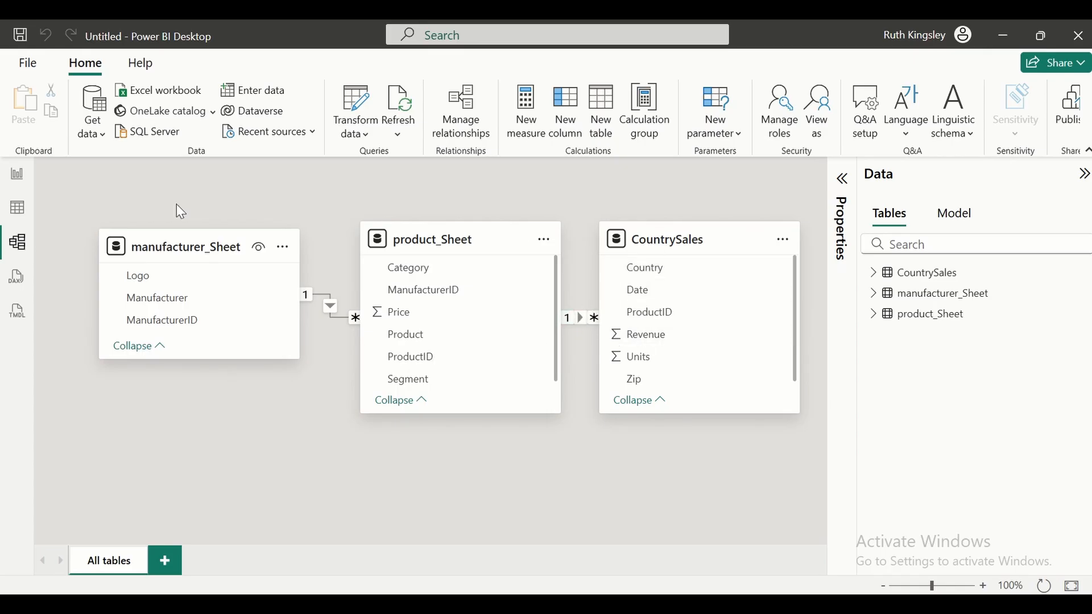
# - Check the key columns in the product_Sheet and CountrySales data against the relationships in the model diagram
pyautogui.click(18, 207)
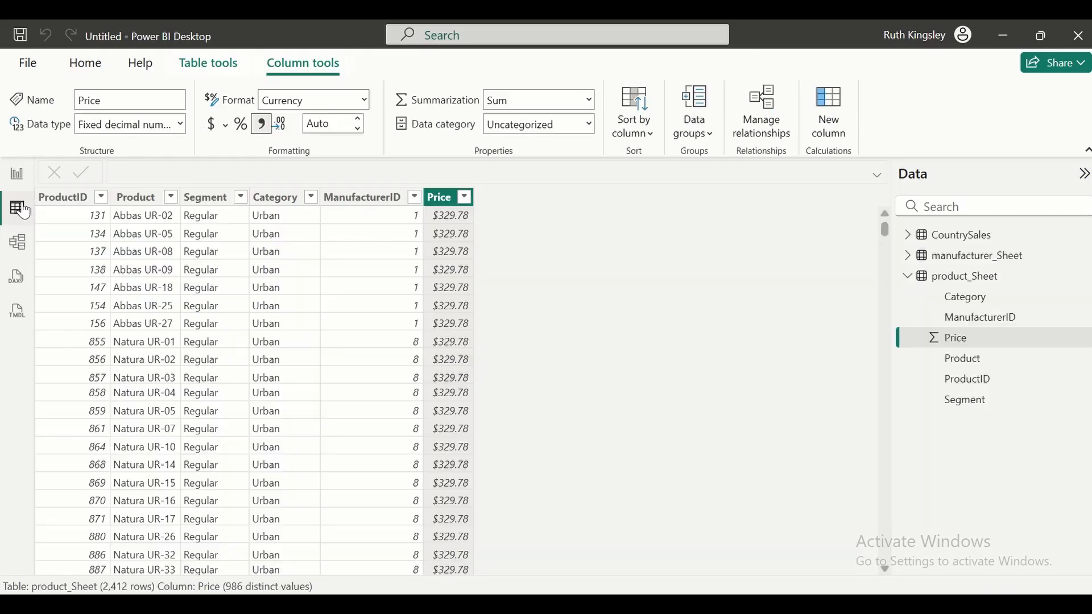
pyautogui.click(962, 285)
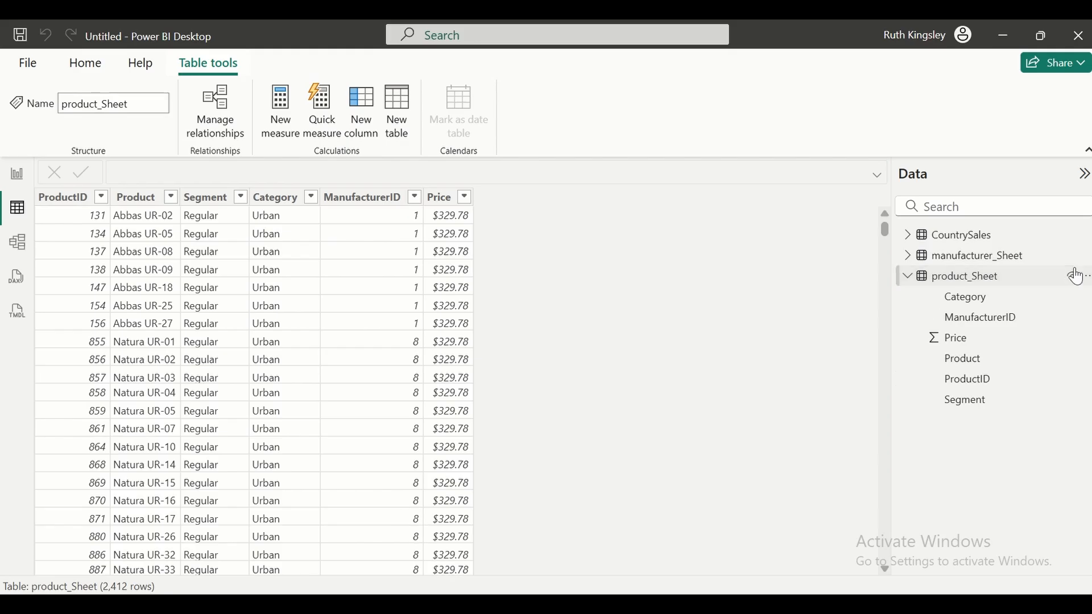
pyautogui.click(955, 242)
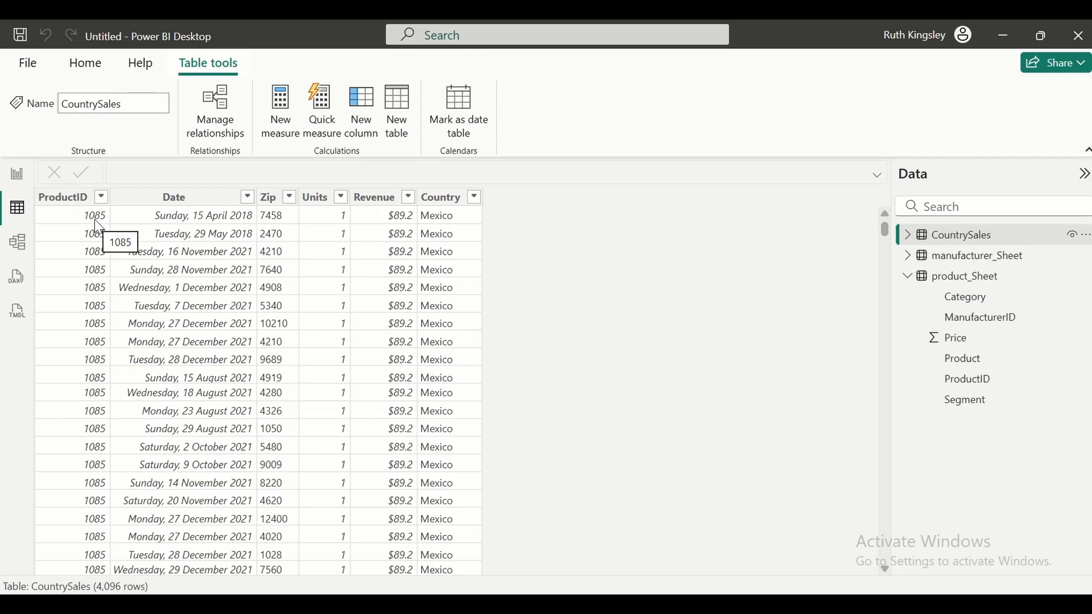
pyautogui.click(17, 244)
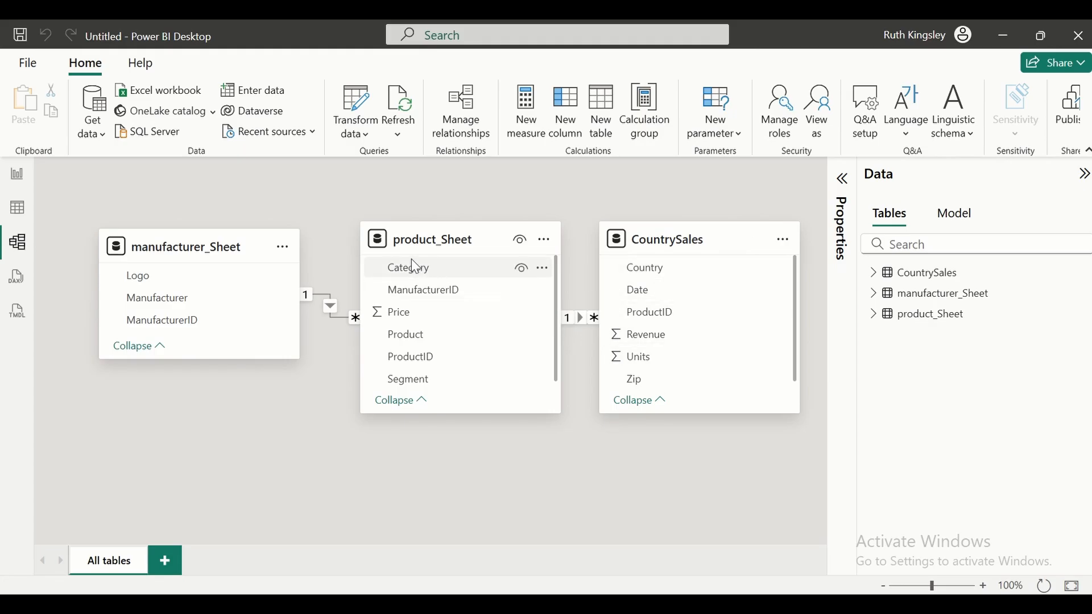
# - Add a small card visual near the top of the blank report page showing the sum of CountrySales Revenue
pyautogui.click(16, 174)
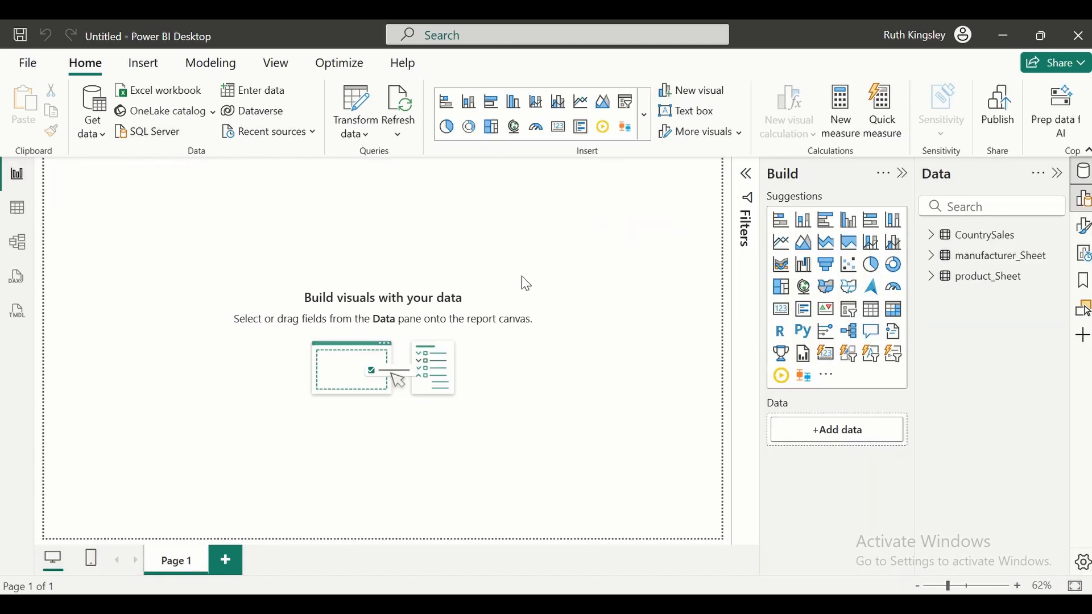
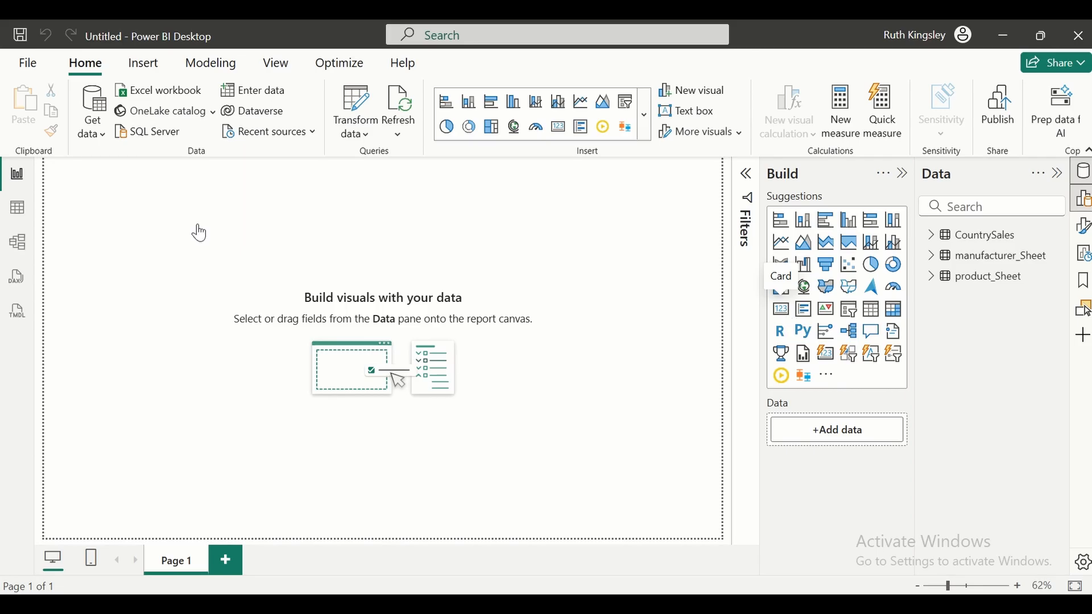
pyautogui.moveTo(100, 207); pyautogui.dragTo(179, 218)
pyautogui.moveTo(178, 289); pyautogui.dragTo(190, 243)
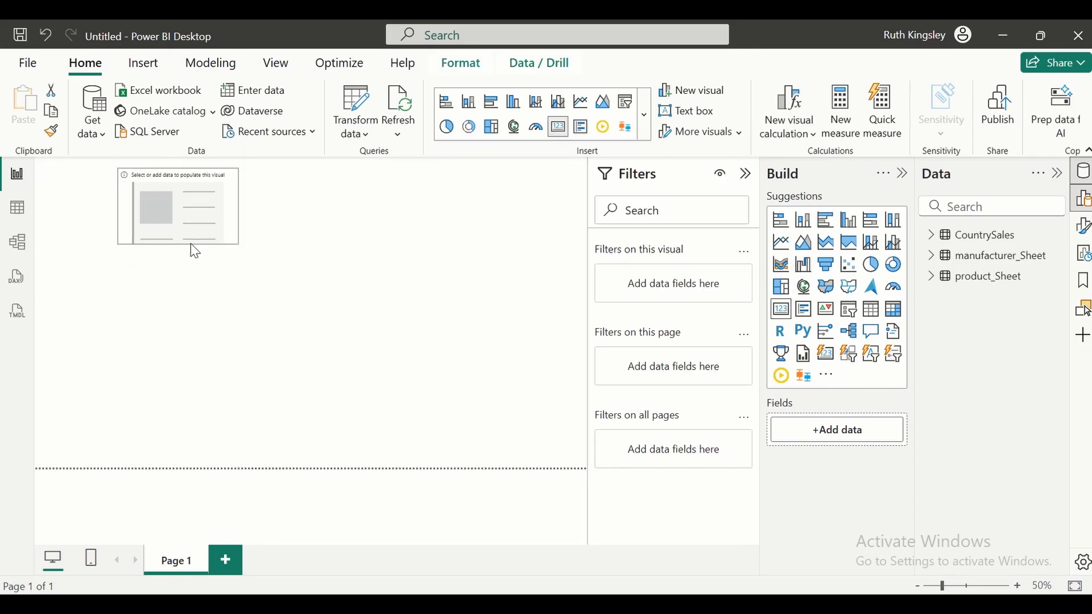
pyautogui.click(932, 235)
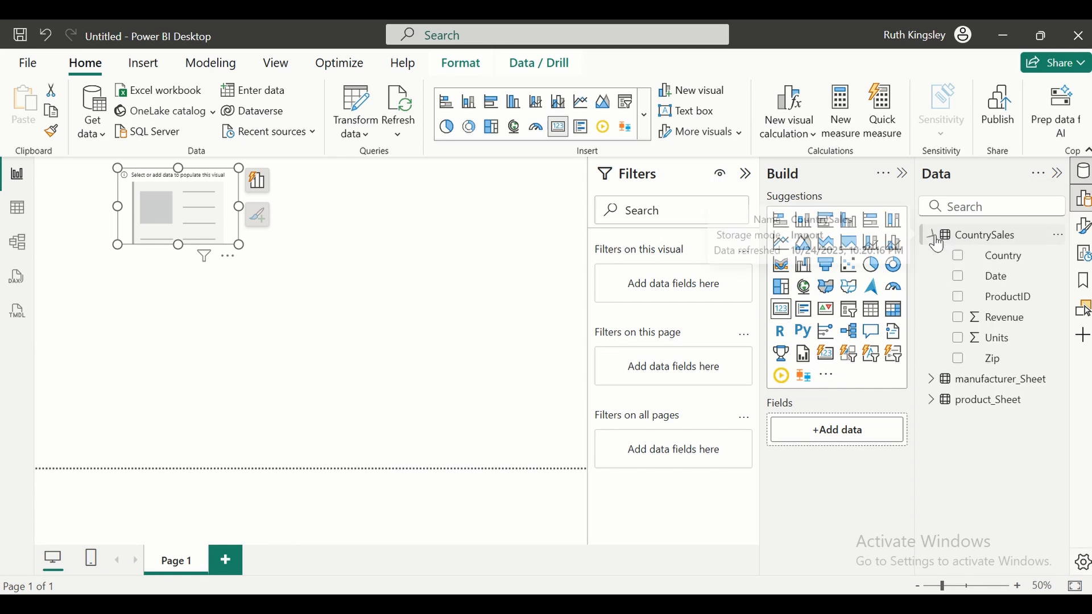
pyautogui.click(960, 320)
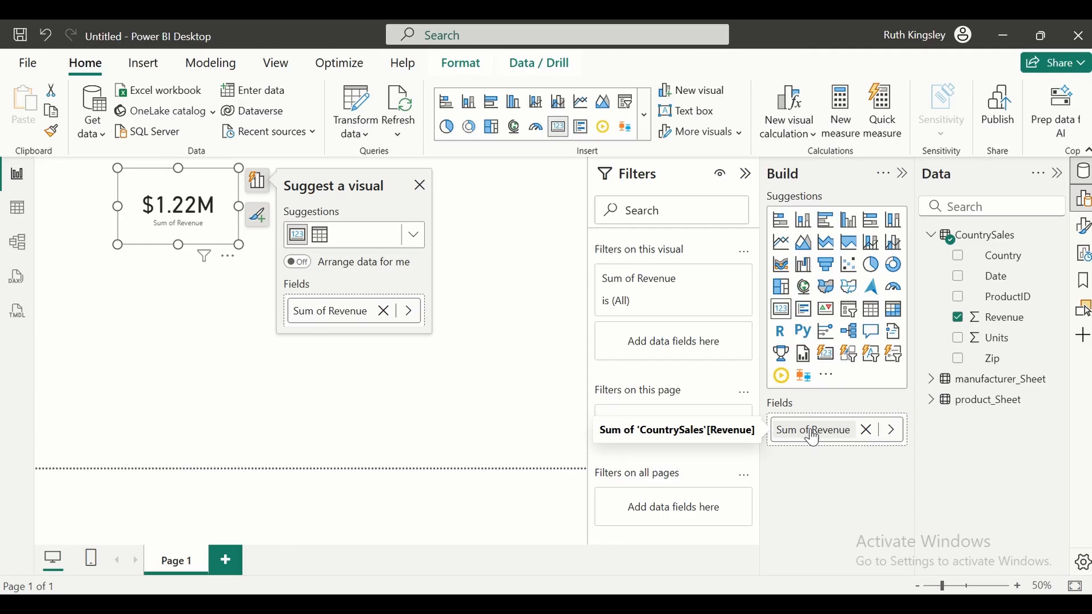
# - View the summarization options for the card's Revenue field, keep Sum, and move the card slightly down and right
pyautogui.click(891, 434)
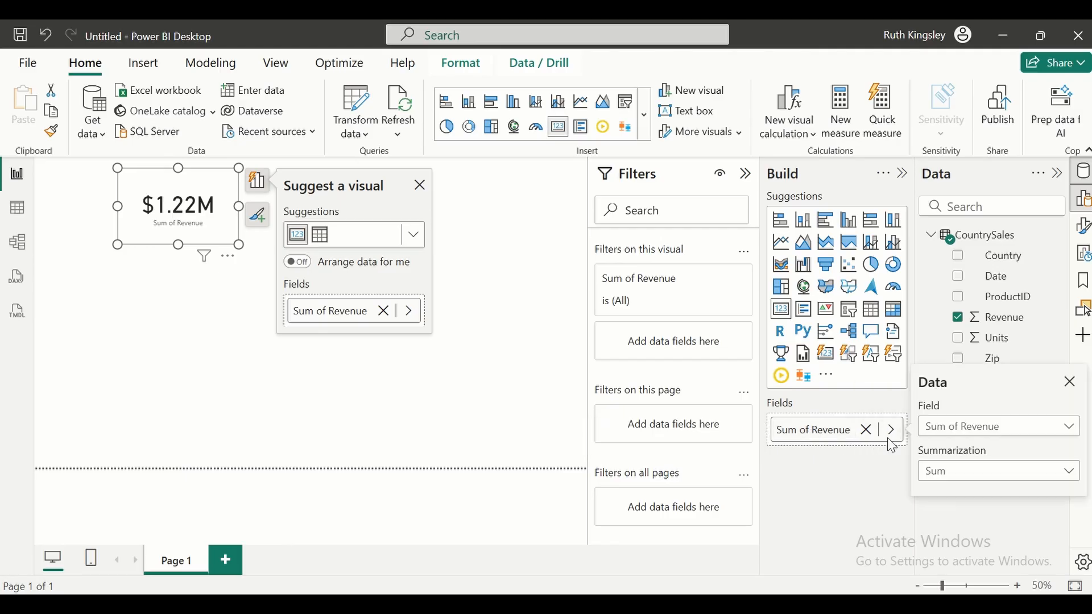
pyautogui.click(945, 477)
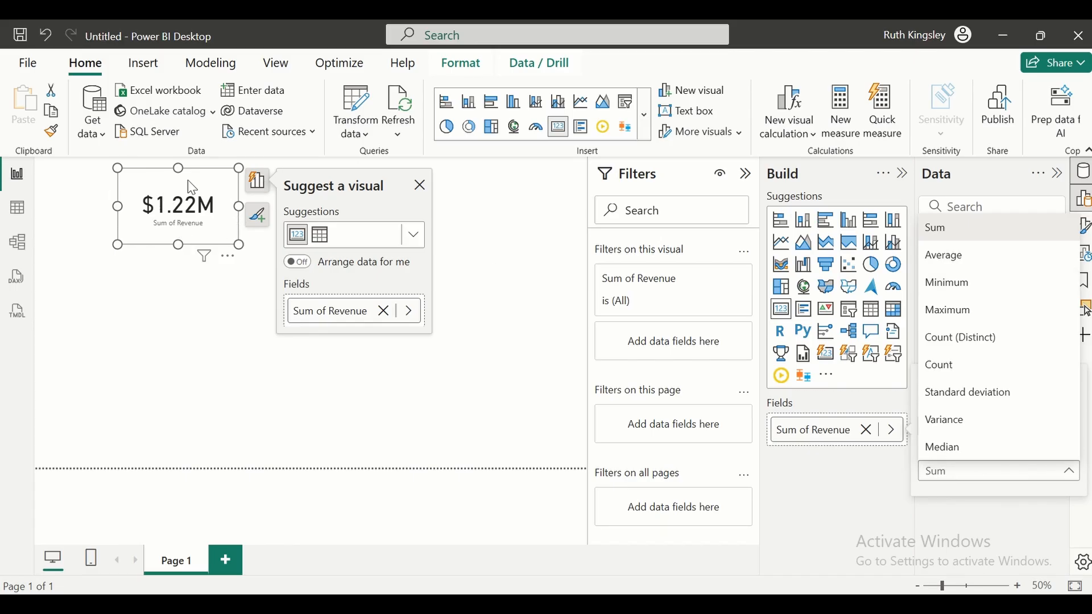
pyautogui.click(199, 190)
pyautogui.click(207, 190)
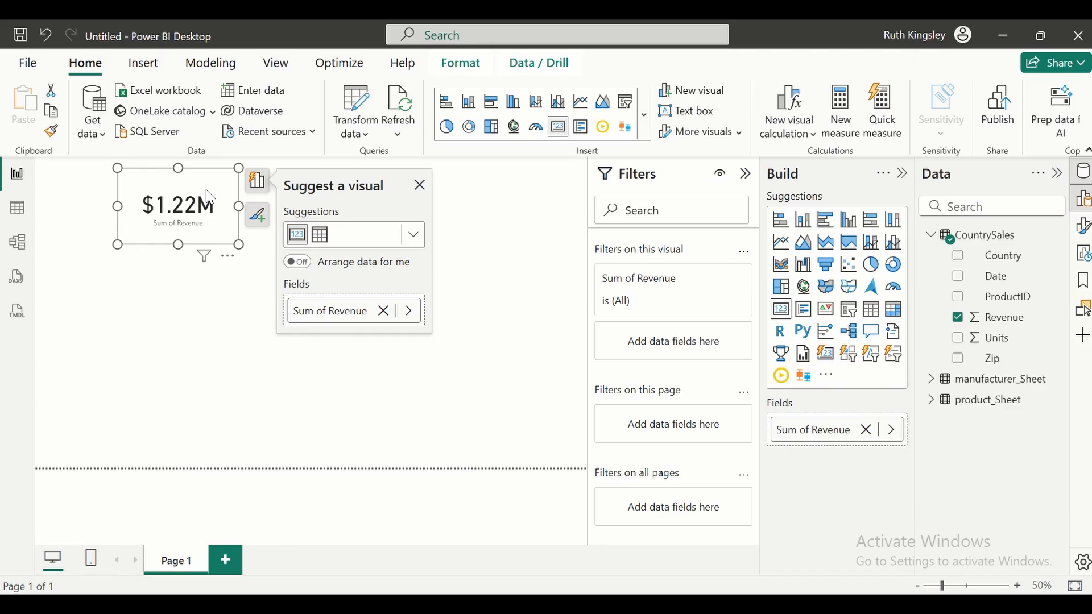
pyautogui.click(317, 215)
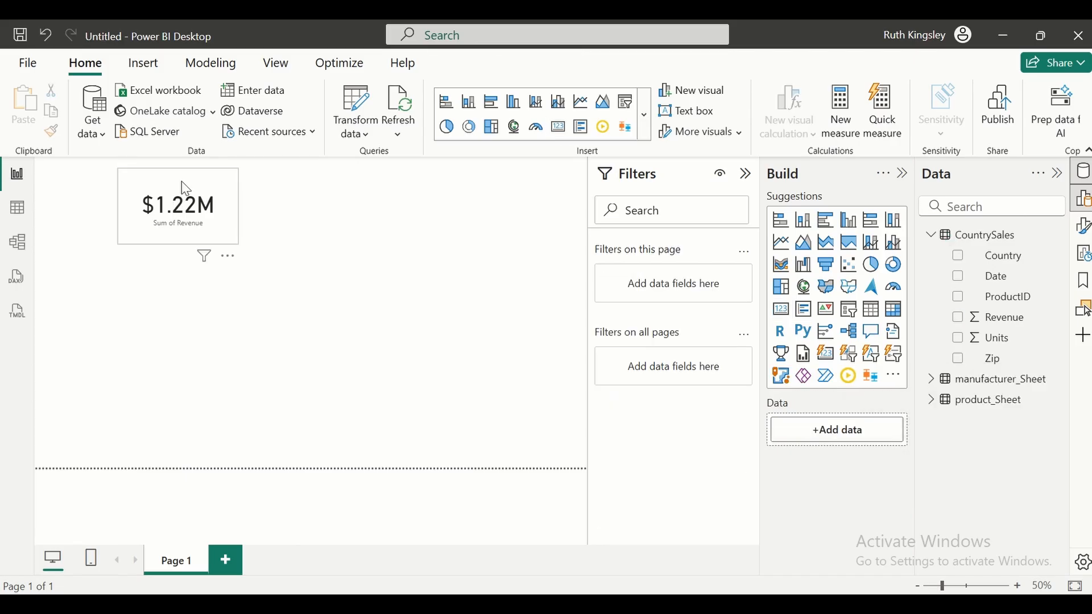
pyautogui.moveTo(186, 188); pyautogui.dragTo(195, 197)
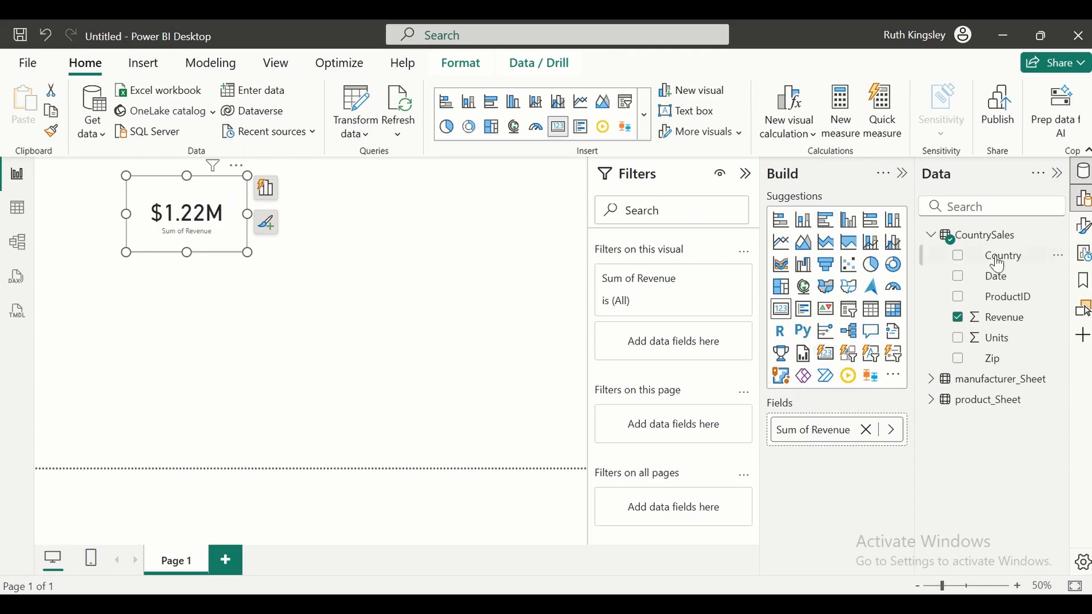
# - Add a second, empty card visual beside the revenue card and reduce its height to roughly match
pyautogui.click(396, 238)
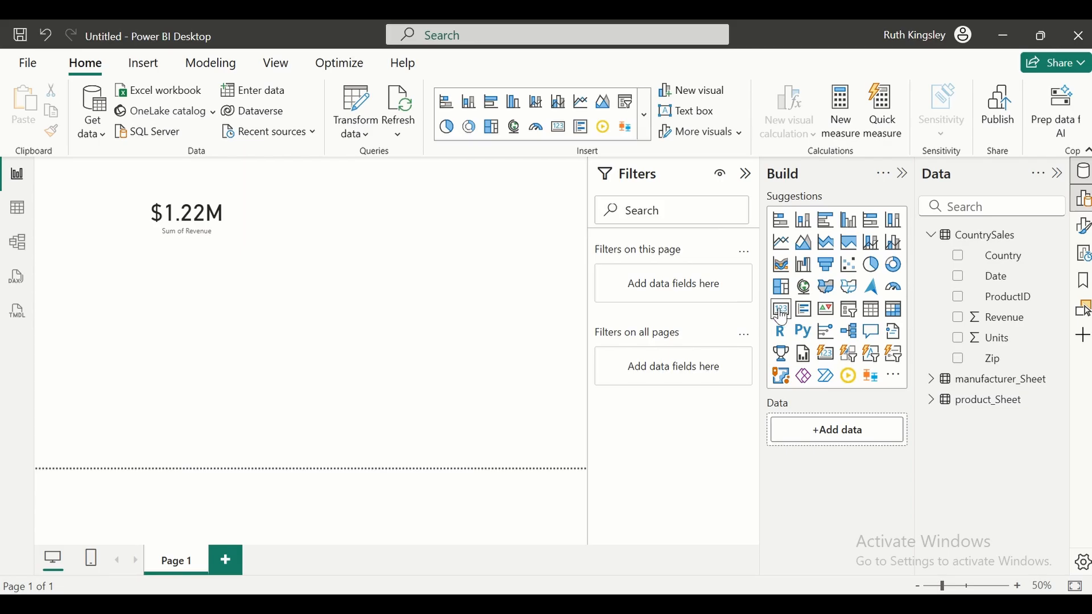
pyautogui.click(781, 286)
pyautogui.moveTo(155, 323); pyautogui.dragTo(319, 194)
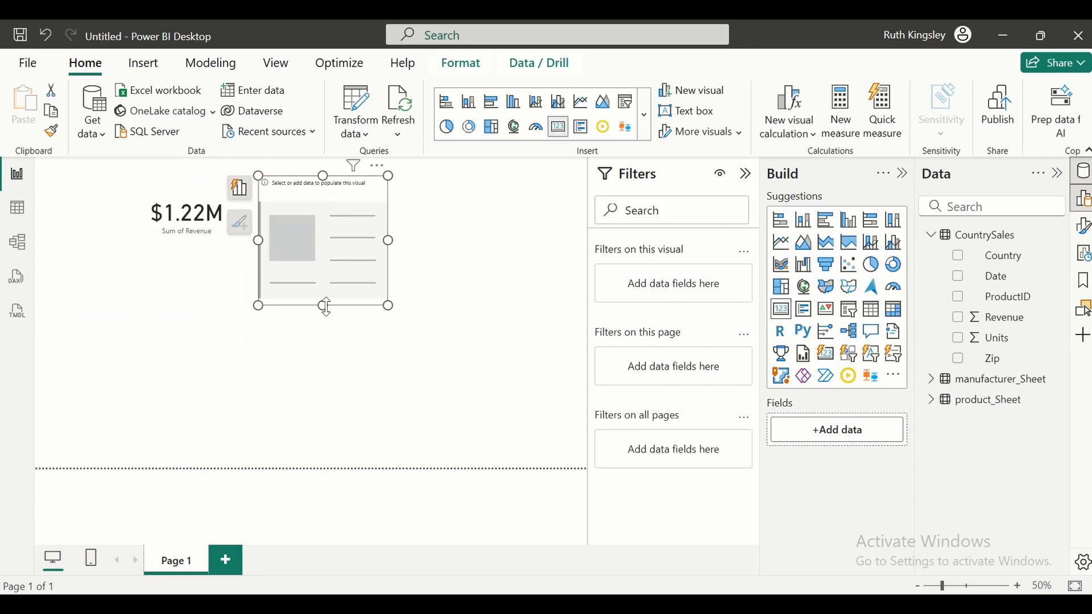
pyautogui.moveTo(326, 308); pyautogui.dragTo(337, 255)
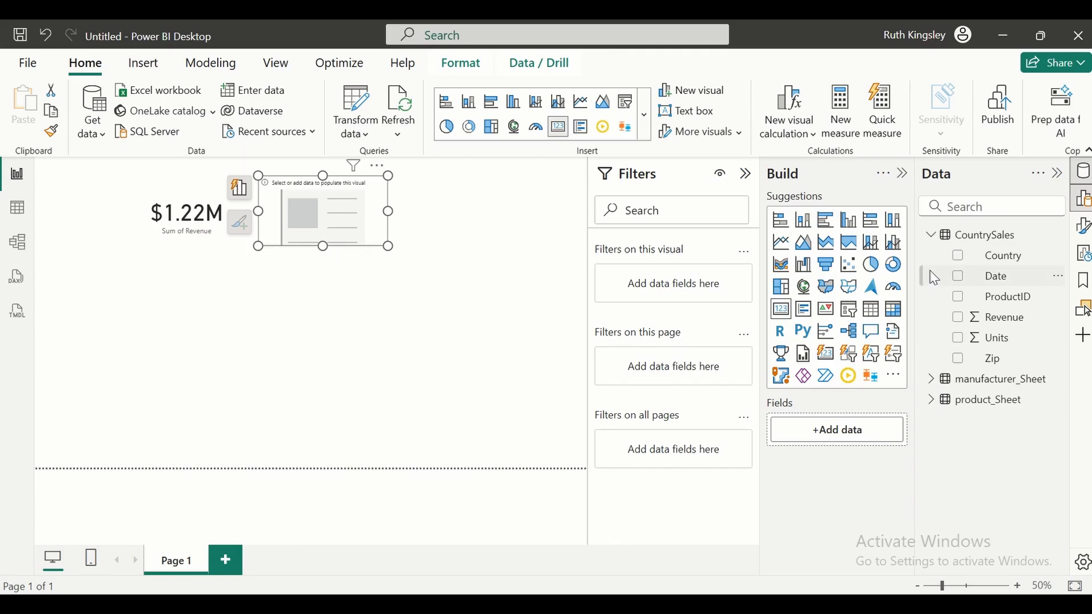
# - Create a measure in the CountrySales table defined as Total Units = SUM(CountrySales[Units])
pyautogui.click(929, 239)
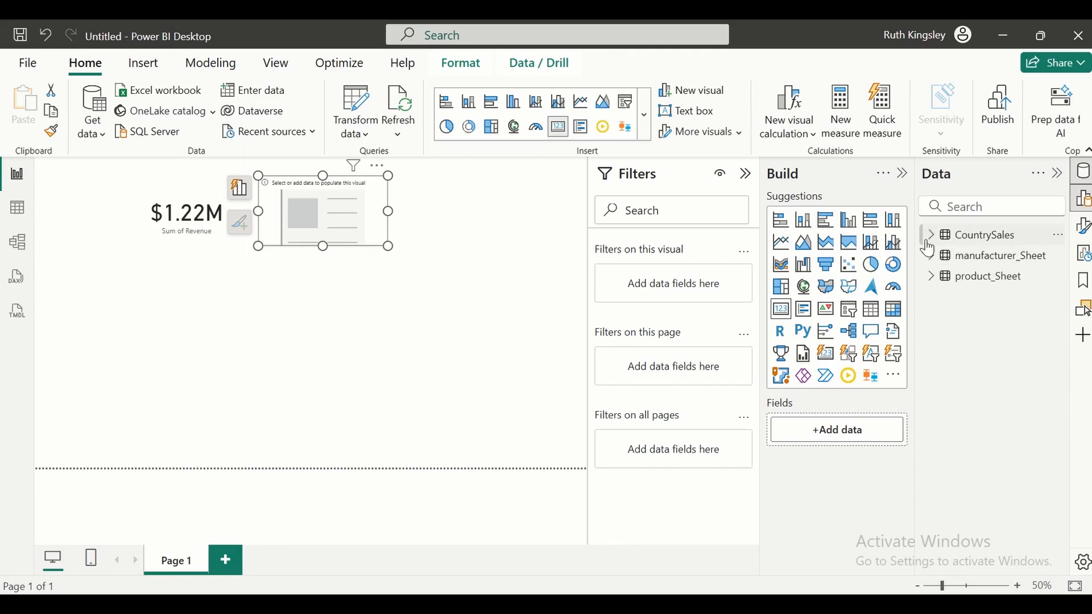
pyautogui.click(1012, 242)
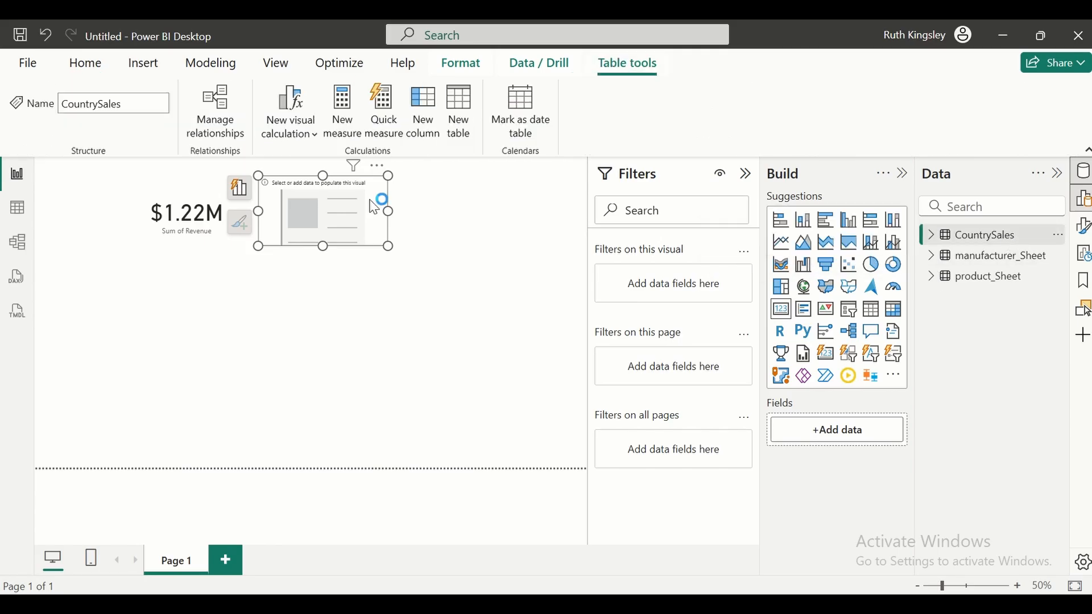
pyautogui.click(350, 121)
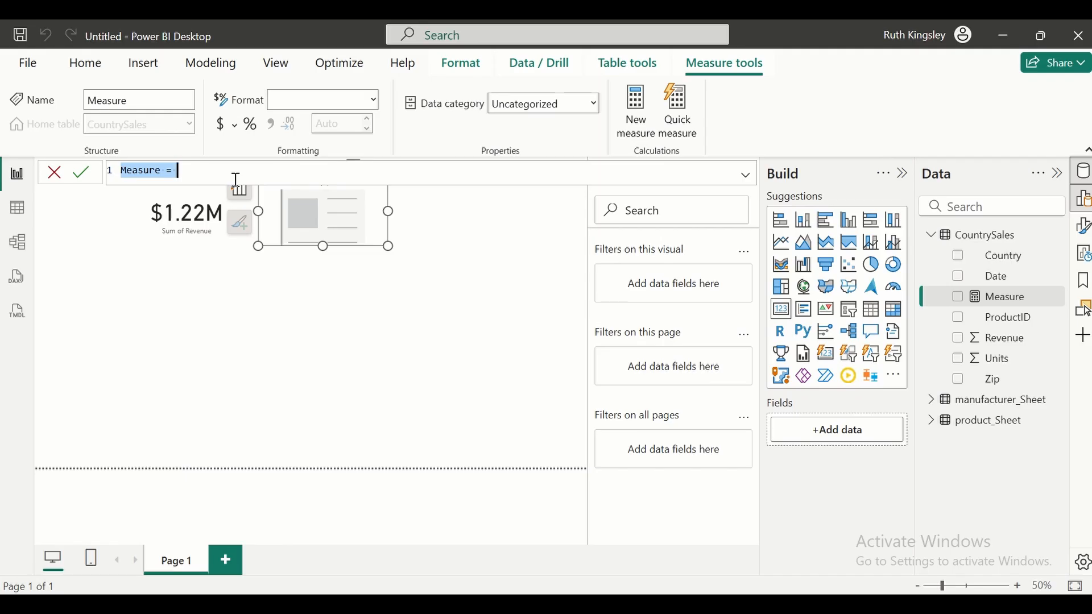
pyautogui.press('BackSpace')
pyautogui.write('Tot')
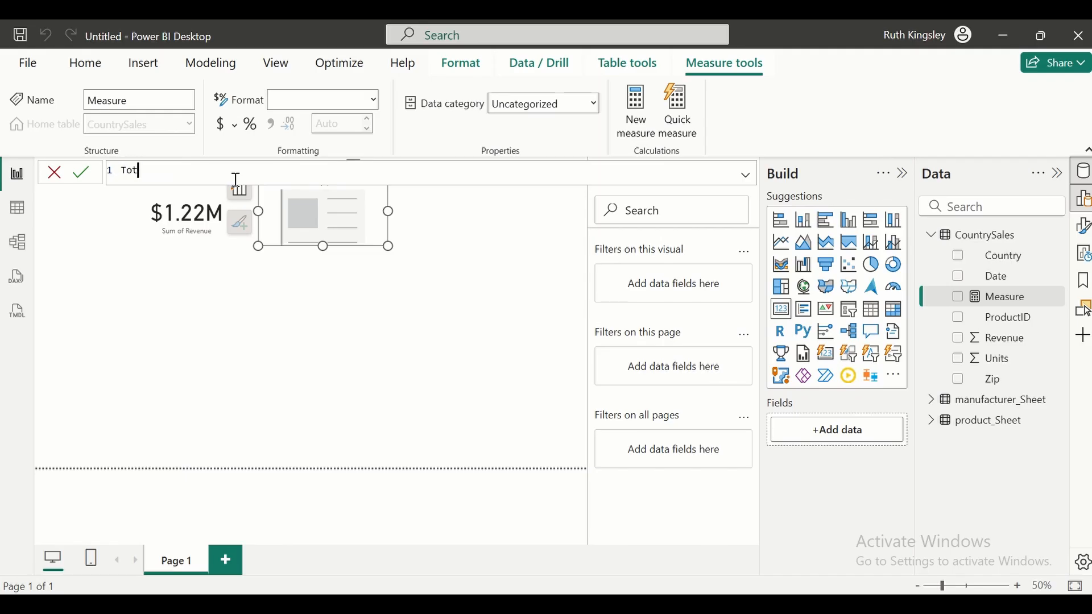
pyautogui.write('al Units = S')
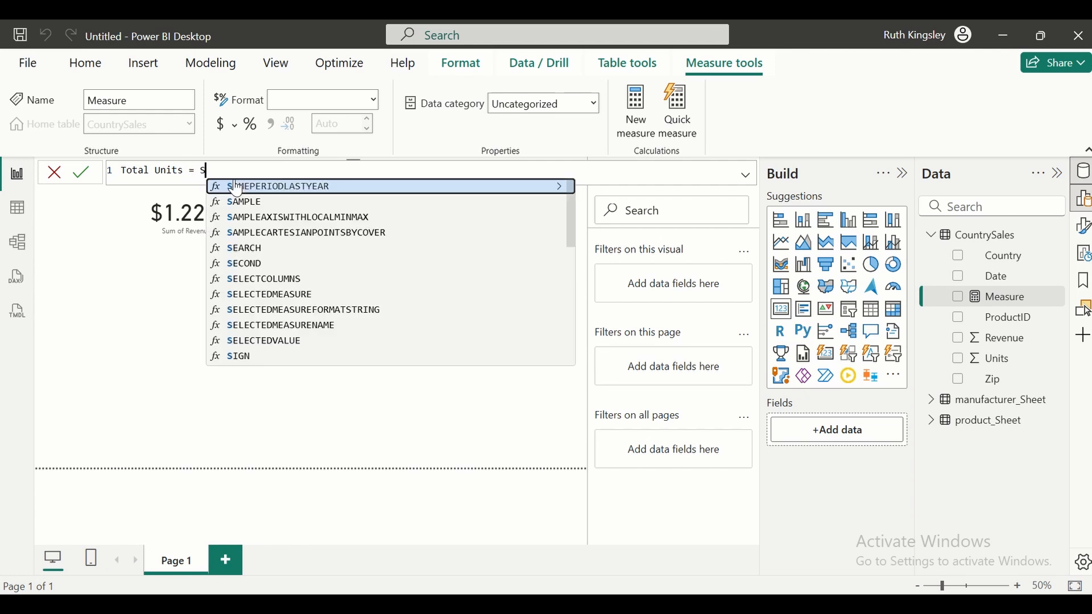
pyautogui.write('UM(')
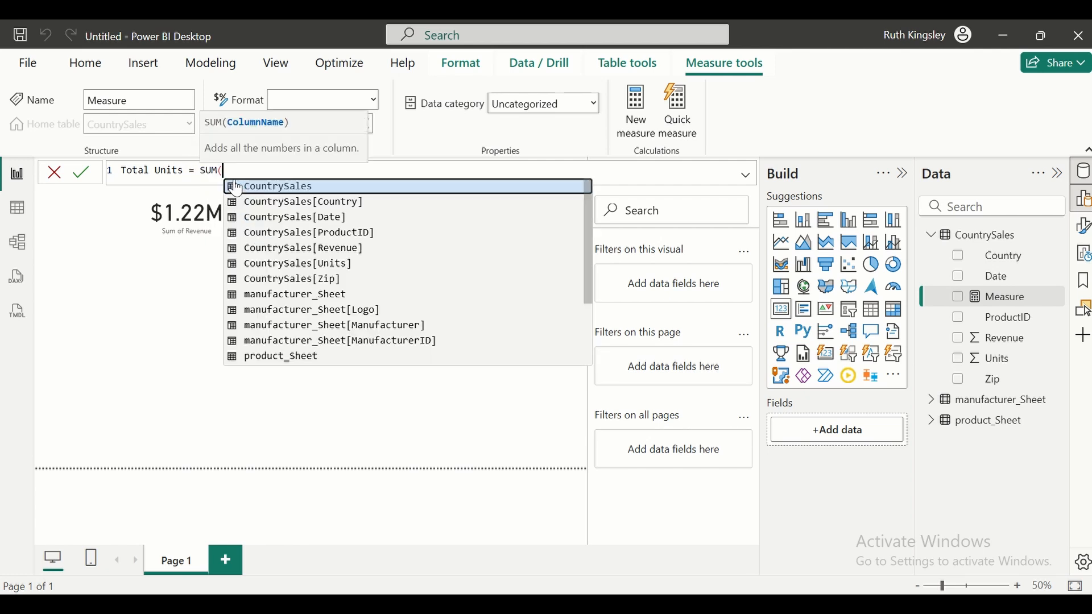
pyautogui.write('UNIT')
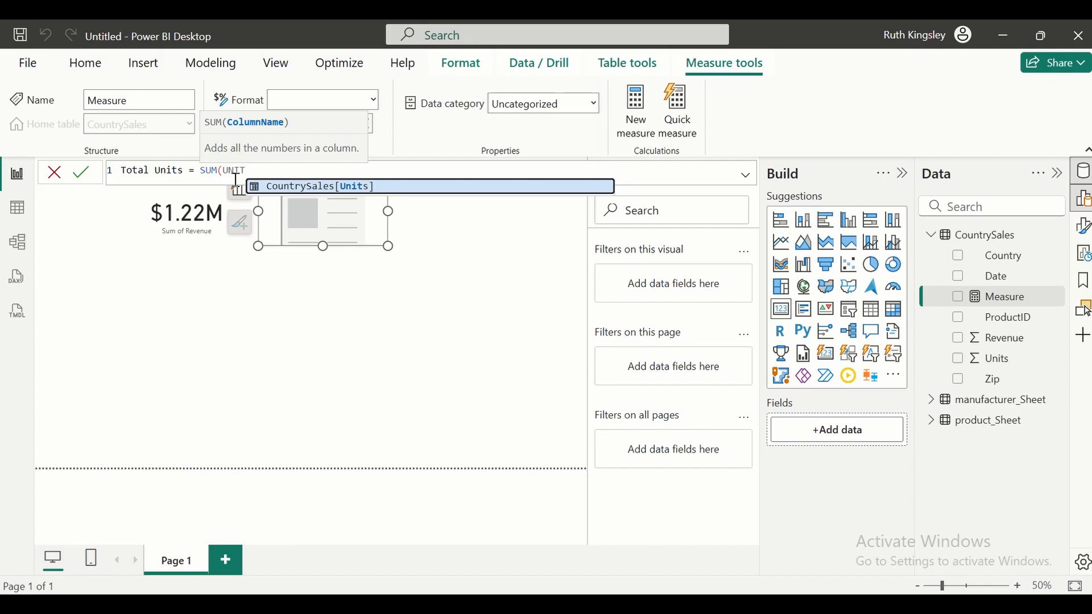
pyautogui.press('Tab')
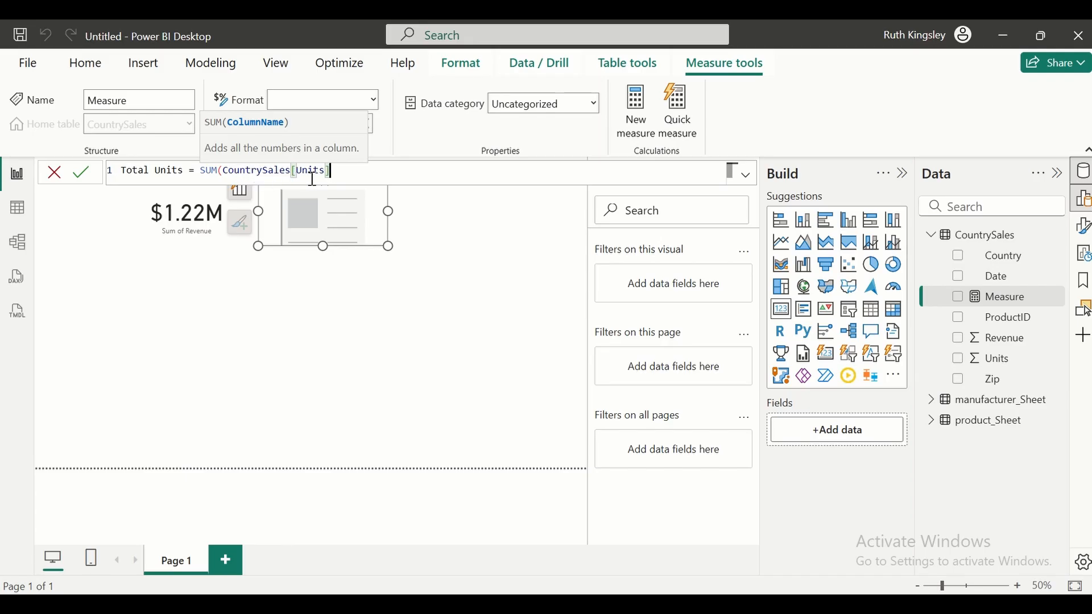
pyautogui.write(')')
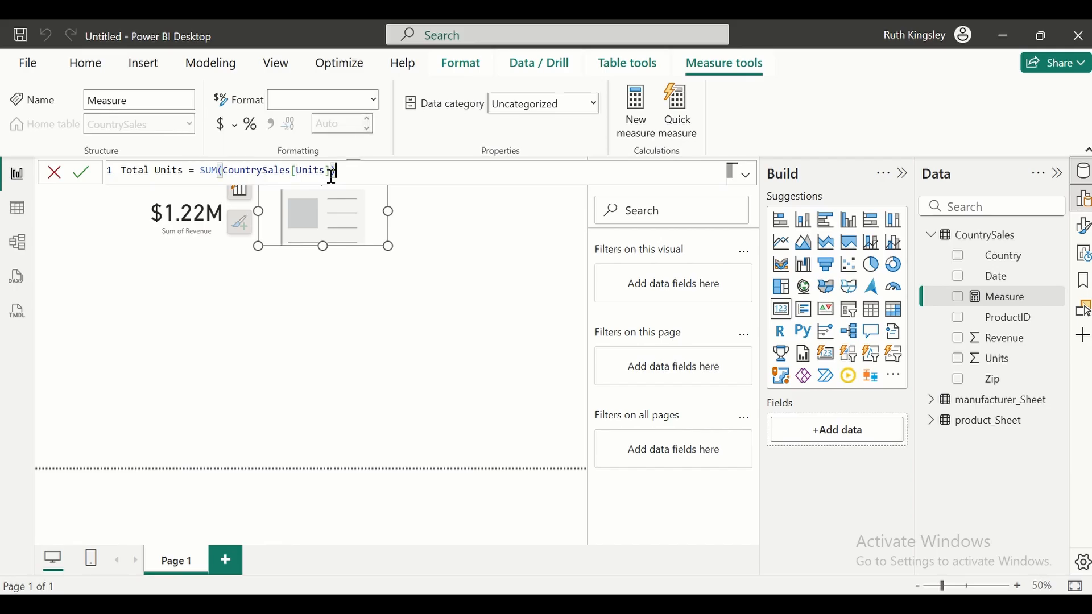
pyautogui.press('Return')
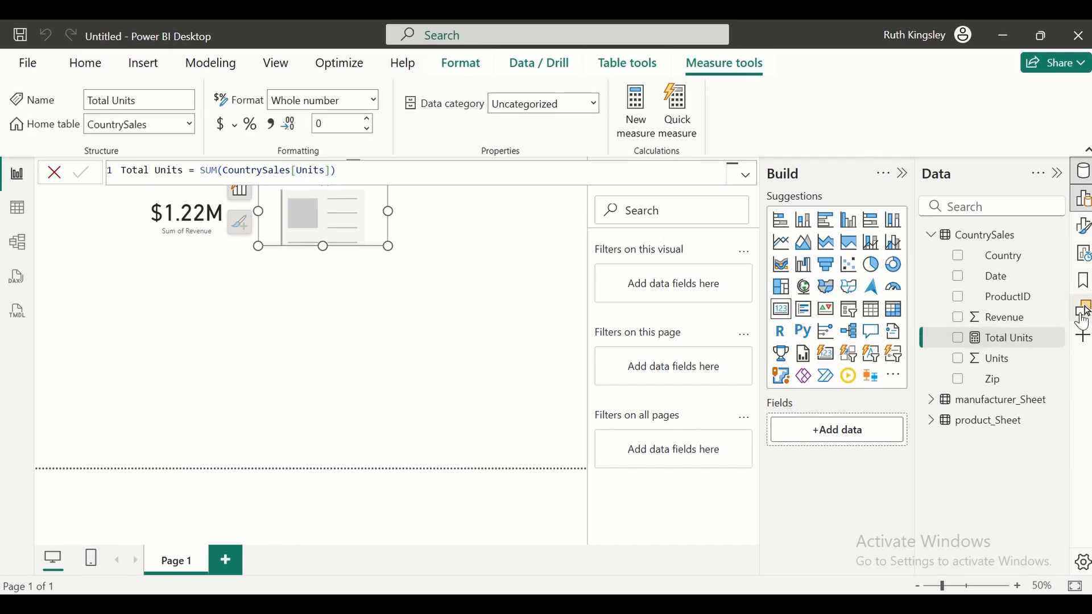
# - Show the Total Units measure in the empty second card and line the card up with the revenue card
pyautogui.click(961, 342)
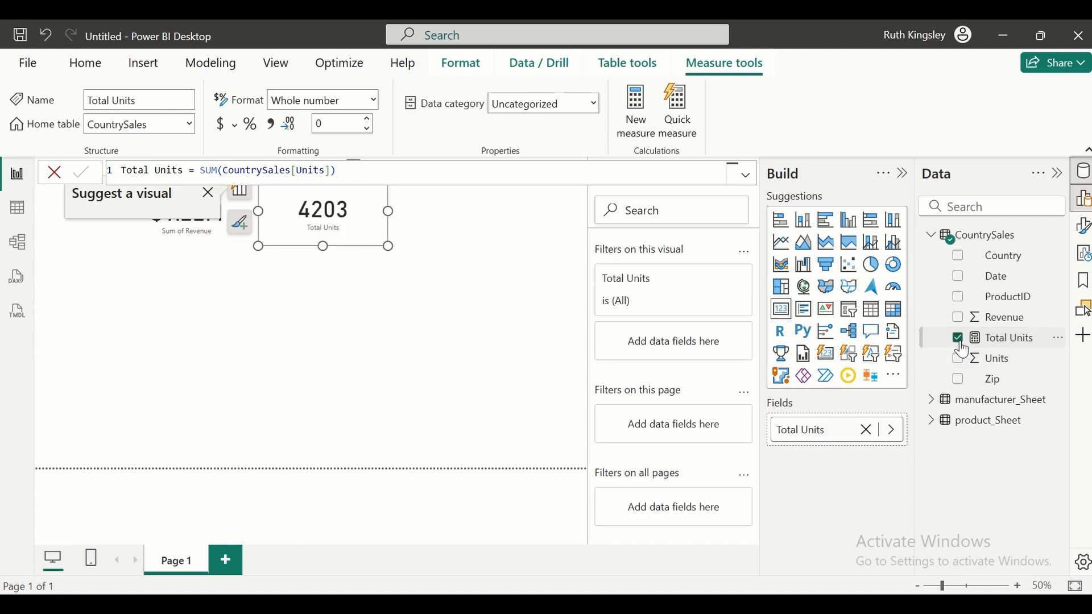
pyautogui.click(434, 291)
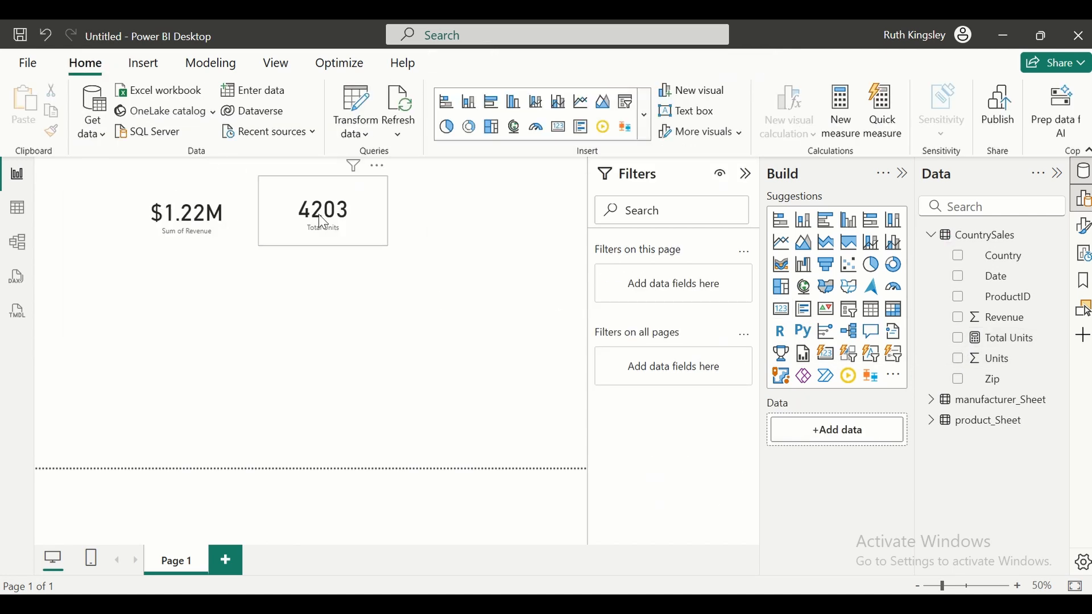
pyautogui.moveTo(319, 225); pyautogui.dragTo(313, 227)
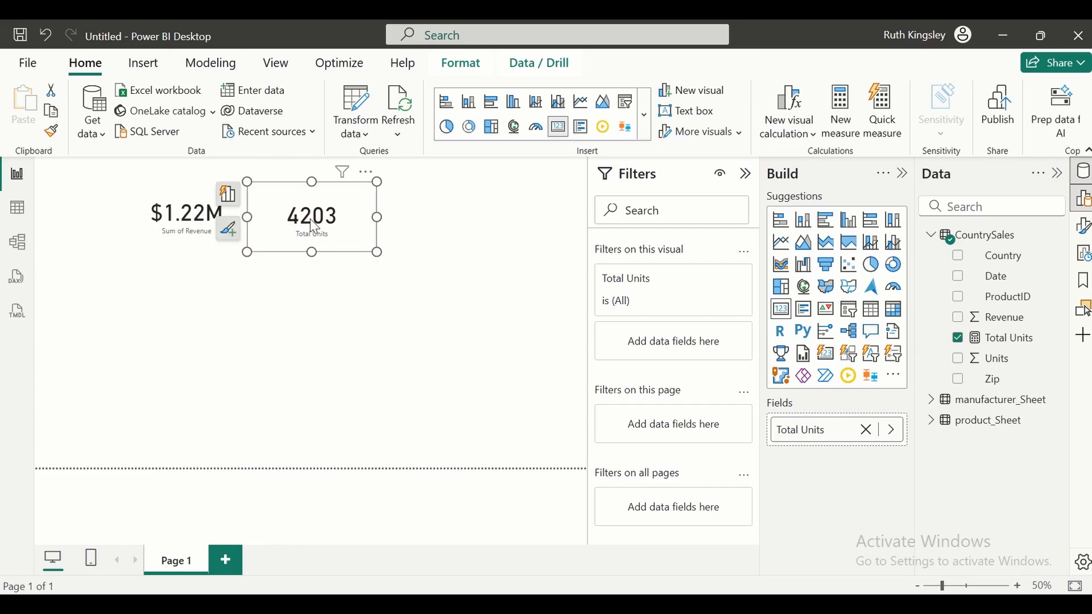
pyautogui.click(196, 204)
pyautogui.moveTo(307, 211); pyautogui.dragTo(322, 212)
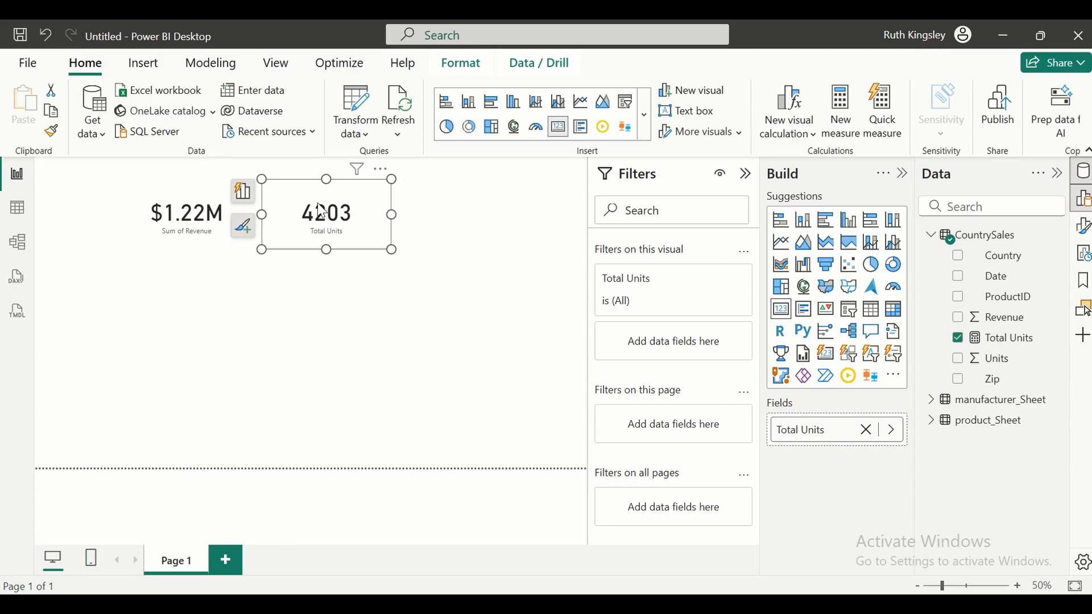
pyautogui.click(228, 293)
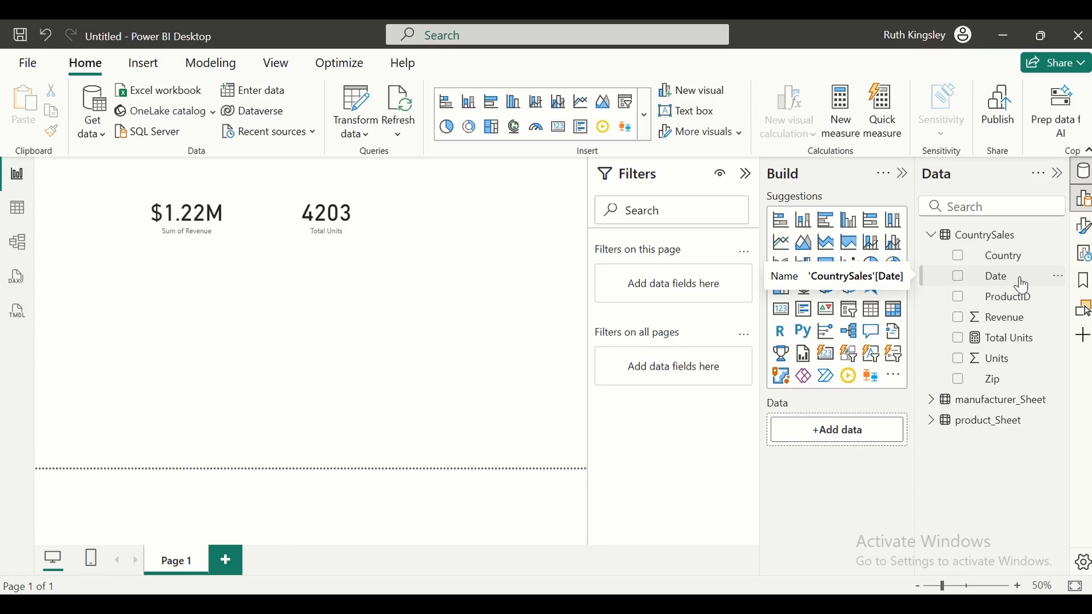
# - Add an empty line chart below the two cards, widened to span both of them and reduced in height
pyautogui.click(781, 245)
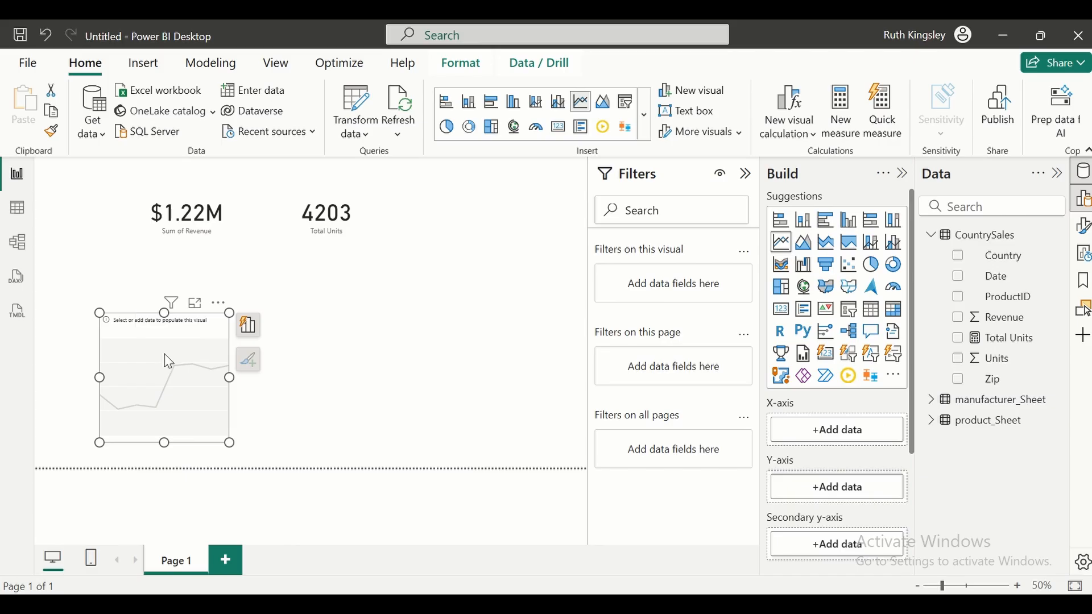
pyautogui.moveTo(165, 357); pyautogui.dragTo(214, 292)
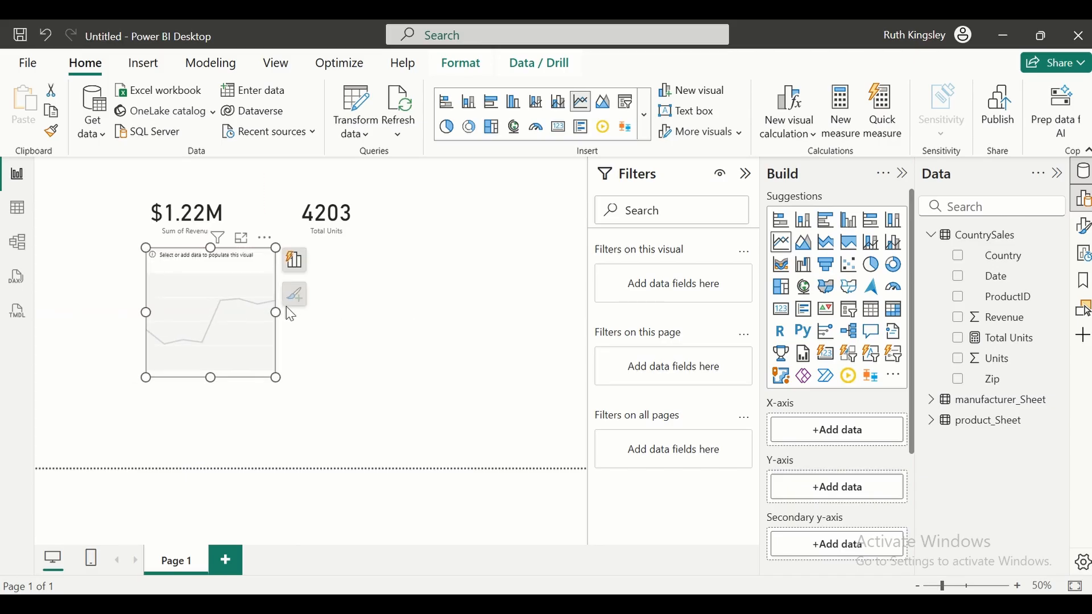
pyautogui.moveTo(276, 313); pyautogui.dragTo(385, 312)
pyautogui.moveTo(266, 377); pyautogui.dragTo(273, 357)
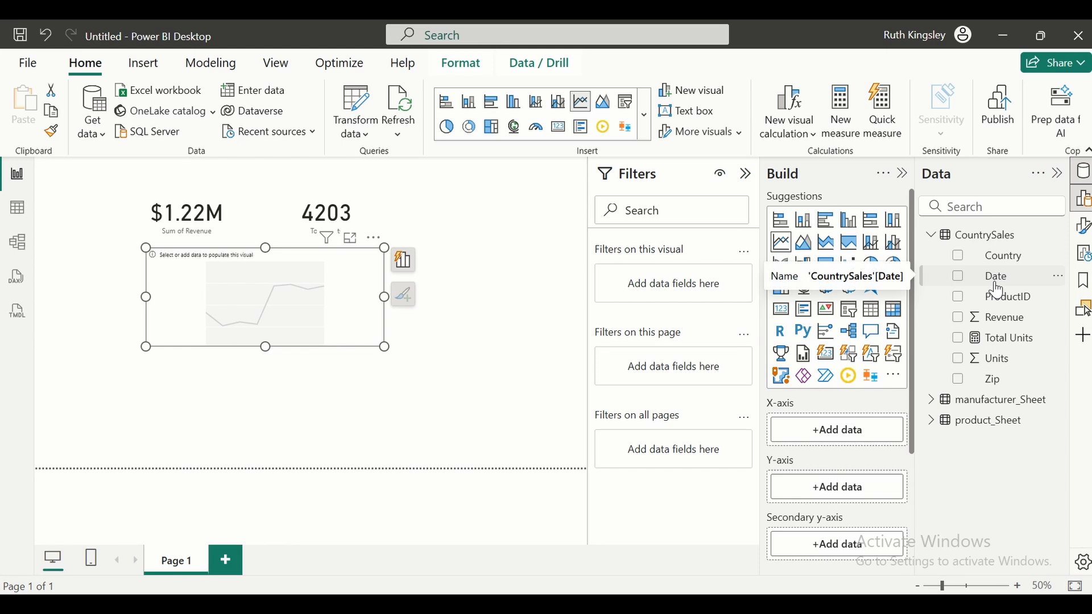
# - Plot CountrySales Revenue on the Y-axis against Date on the X-axis in the line chart, and widen the chart slightly
pyautogui.moveTo(999, 290); pyautogui.dragTo(838, 439)
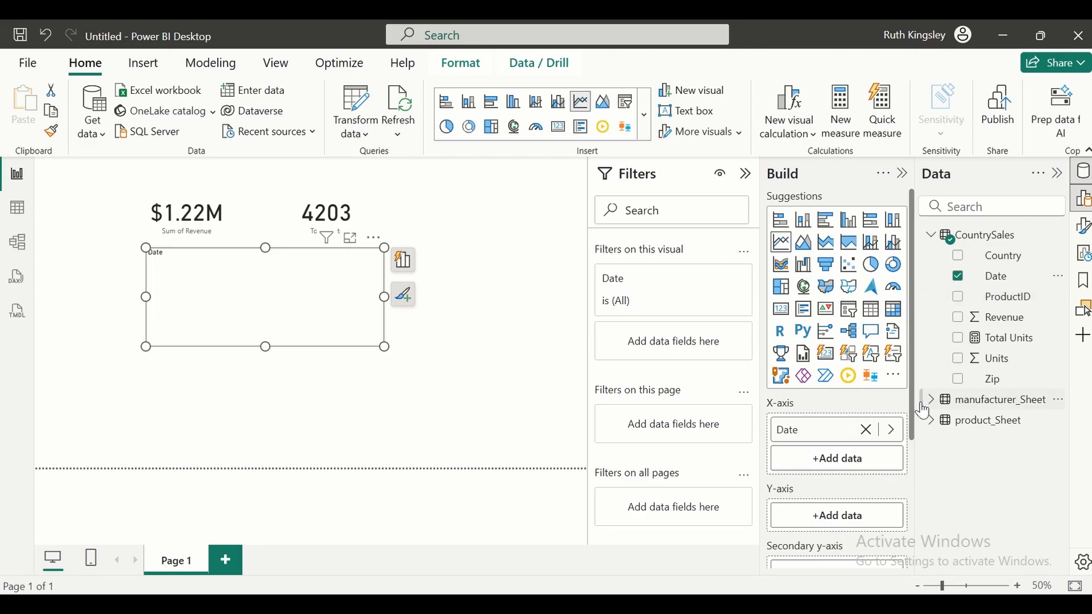
pyautogui.moveTo(918, 407); pyautogui.dragTo(913, 459)
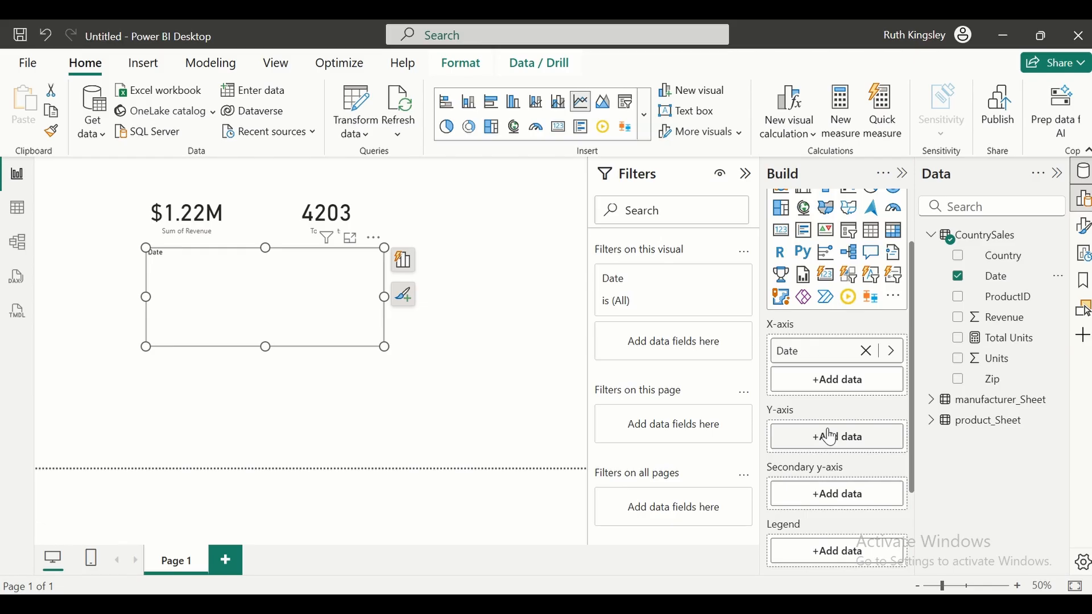
pyautogui.click(961, 322)
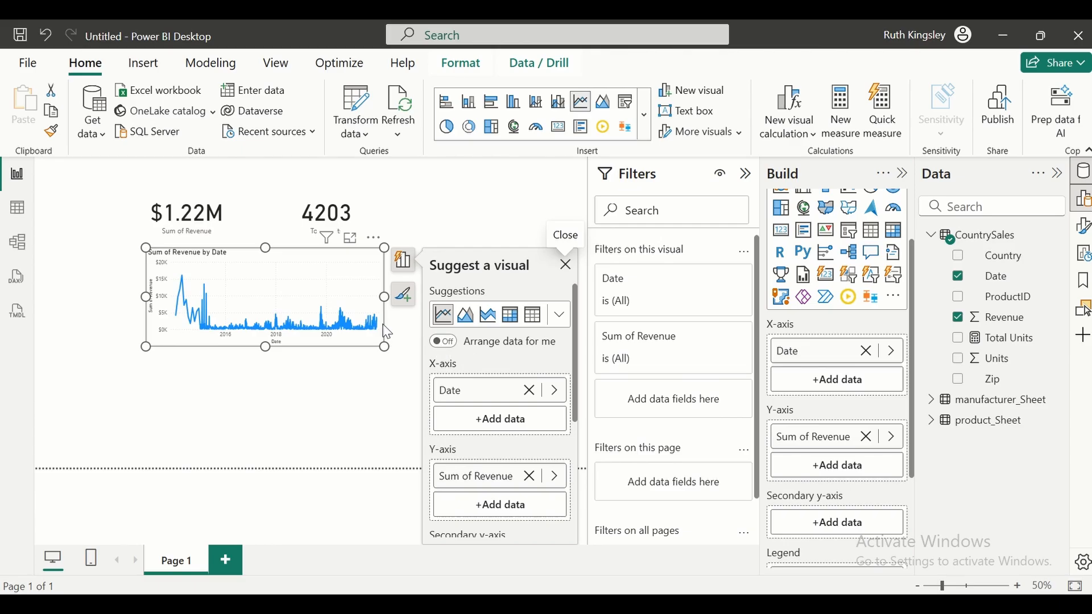
pyautogui.moveTo(382, 299); pyautogui.dragTo(398, 322)
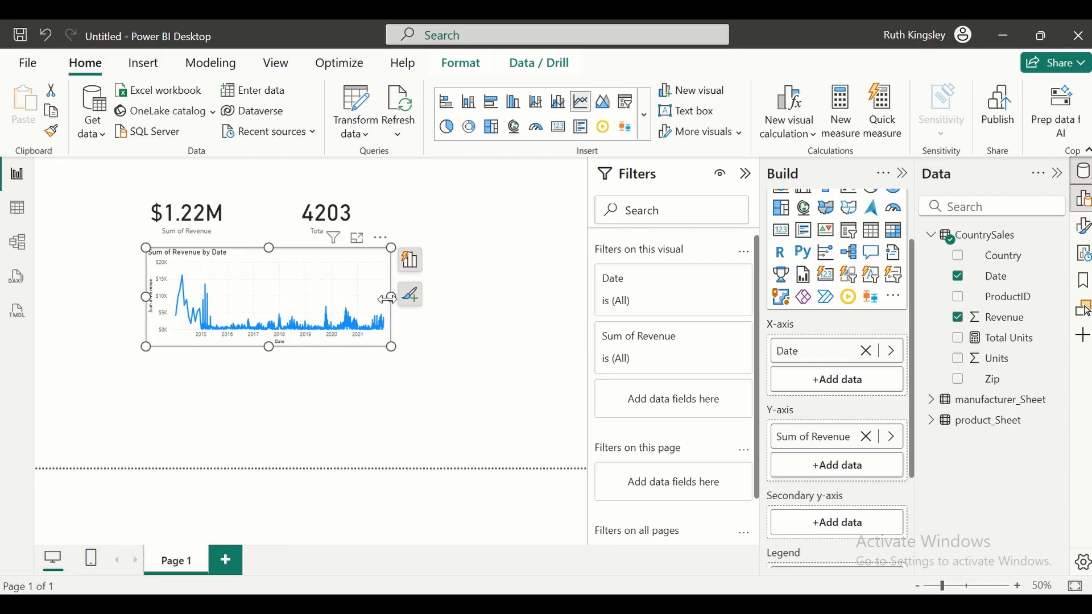
pyautogui.click(377, 387)
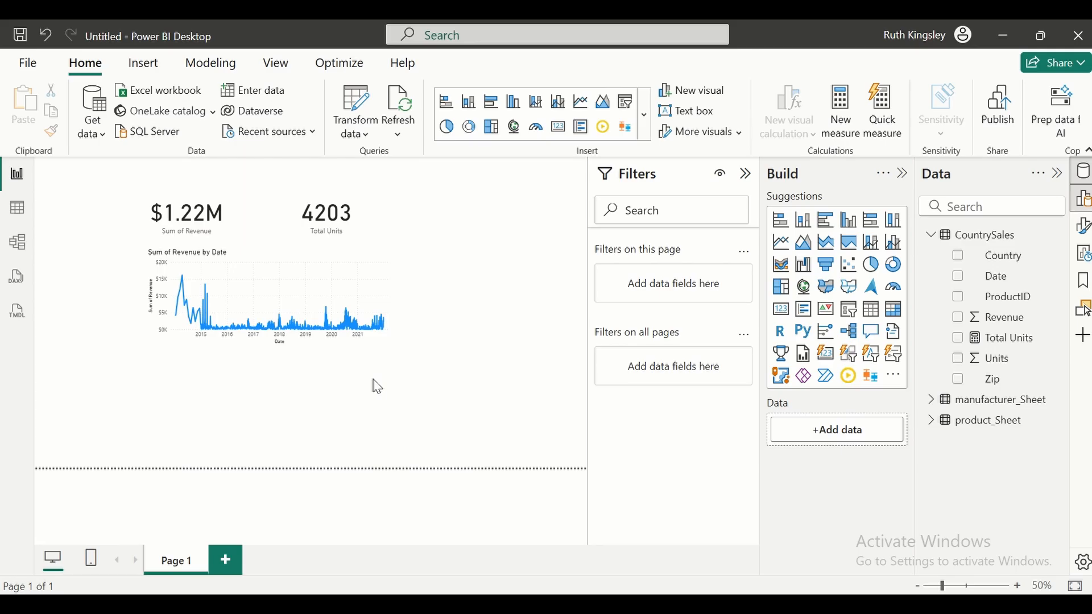
# - Add a clustered bar chart of Revenue by Country below the line chart and widen it slightly
pyautogui.click(829, 230)
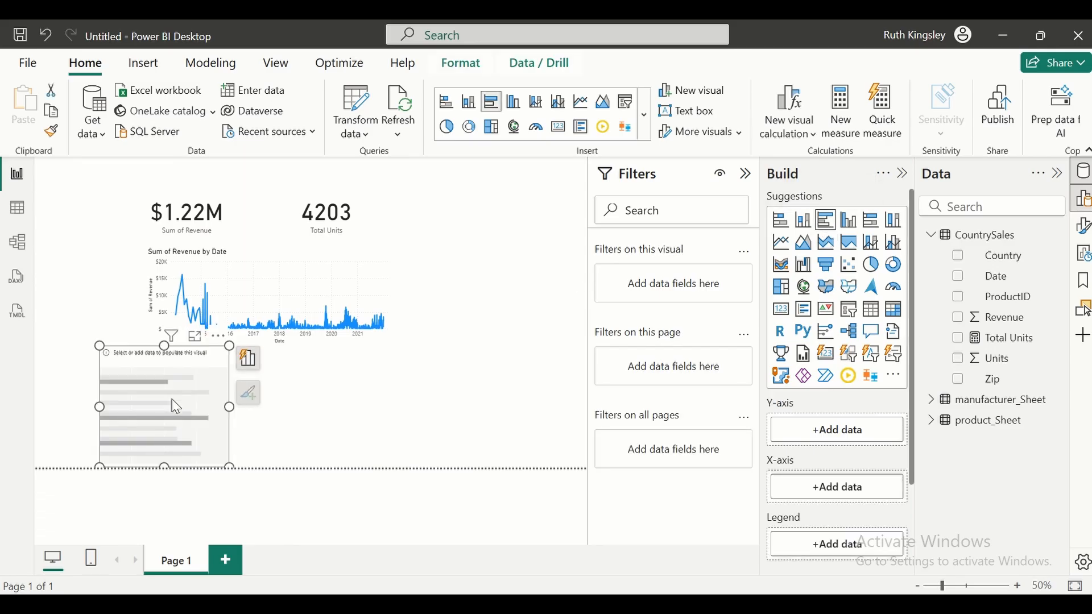
pyautogui.moveTo(174, 403); pyautogui.dragTo(204, 403)
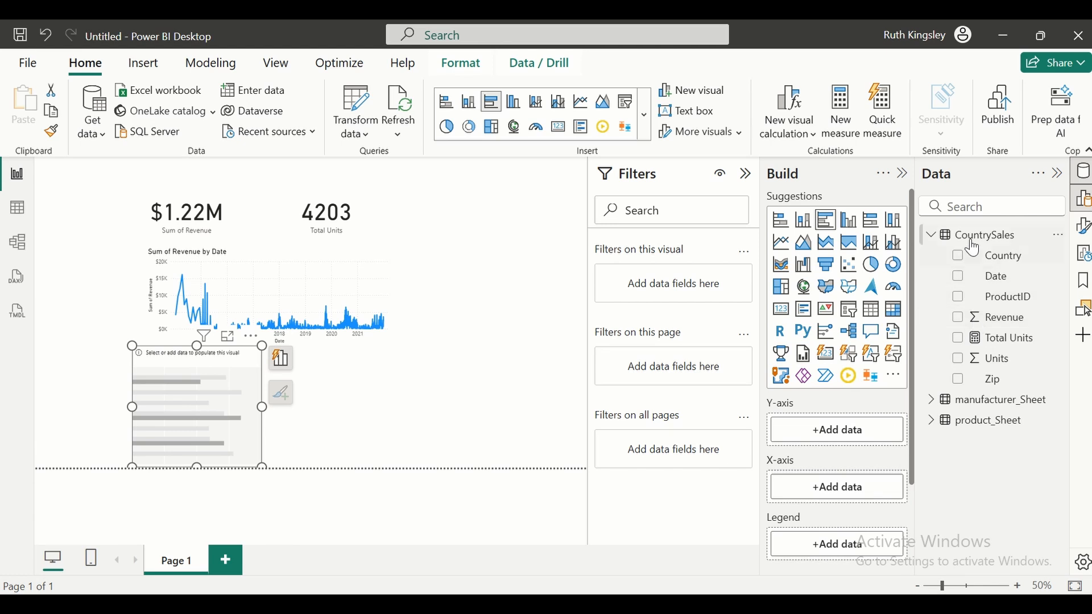
pyautogui.click(961, 259)
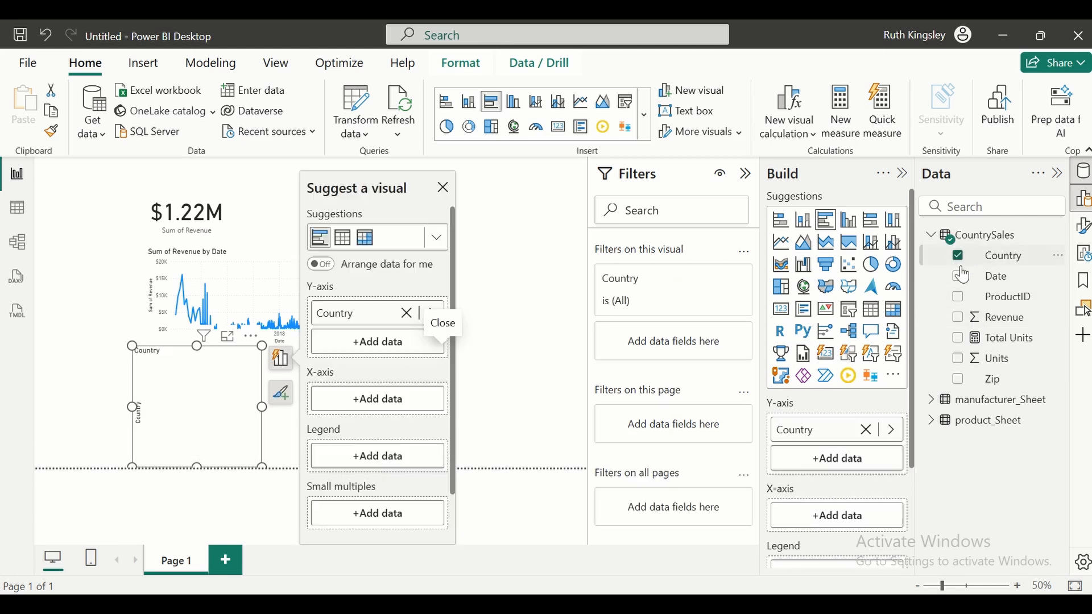
pyautogui.click(962, 320)
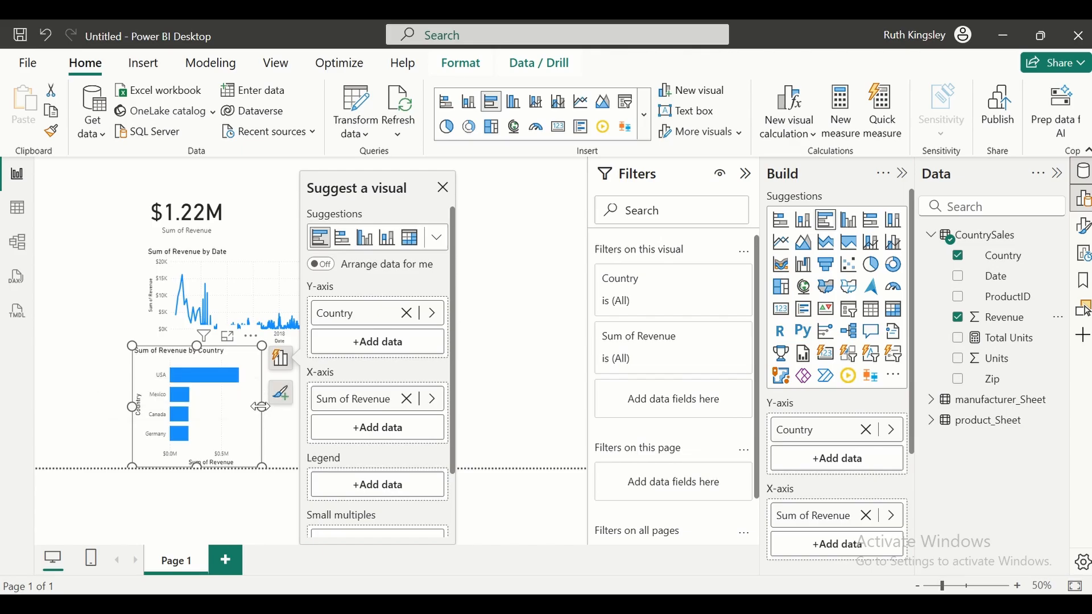
pyautogui.moveTo(261, 407); pyautogui.dragTo(284, 410)
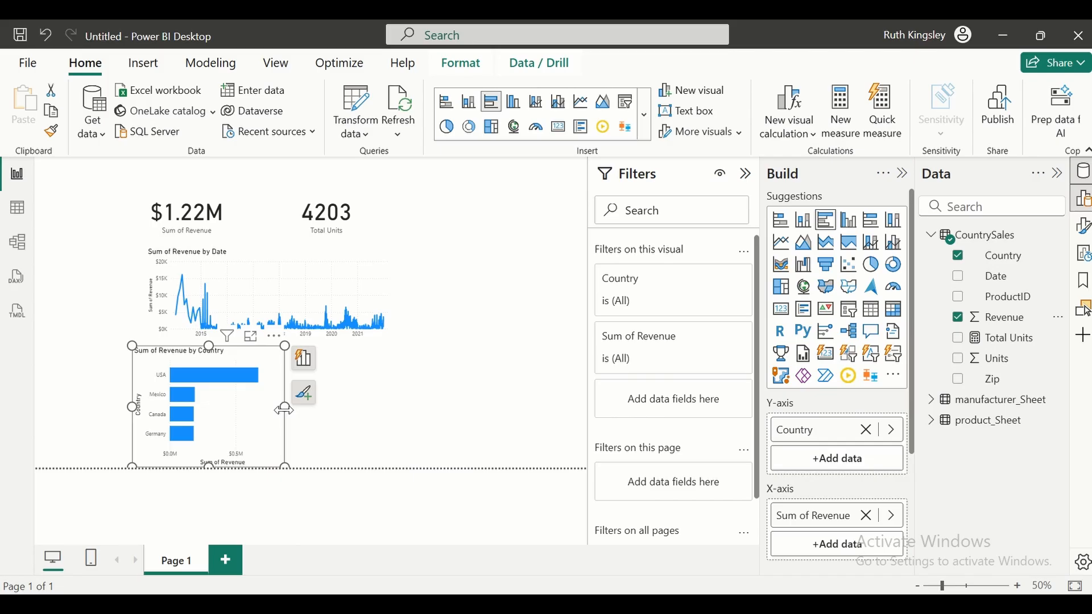
pyautogui.moveTo(211, 376)
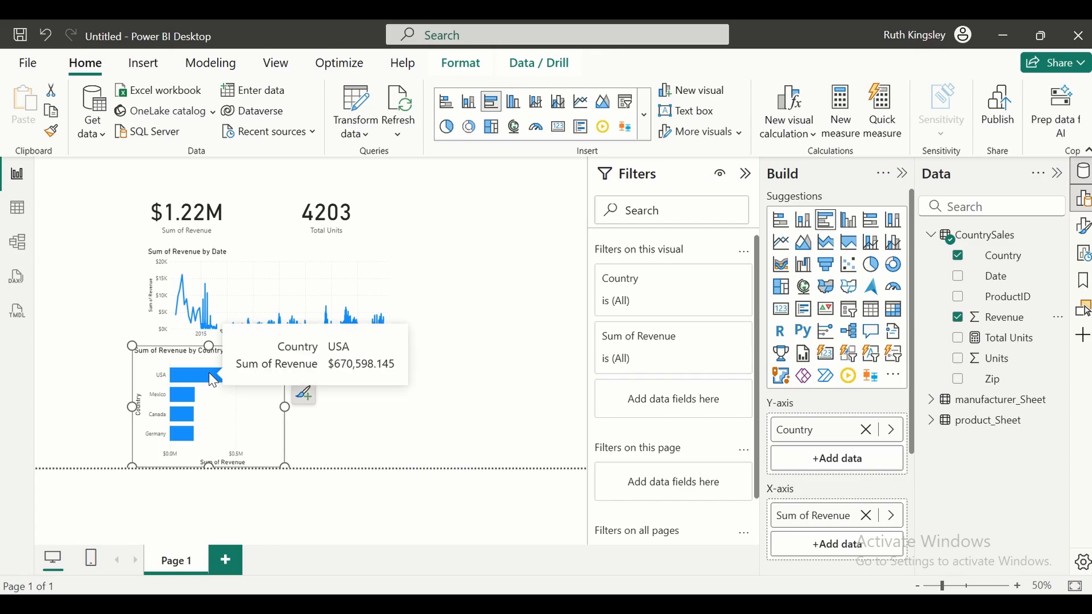
pyautogui.click(351, 429)
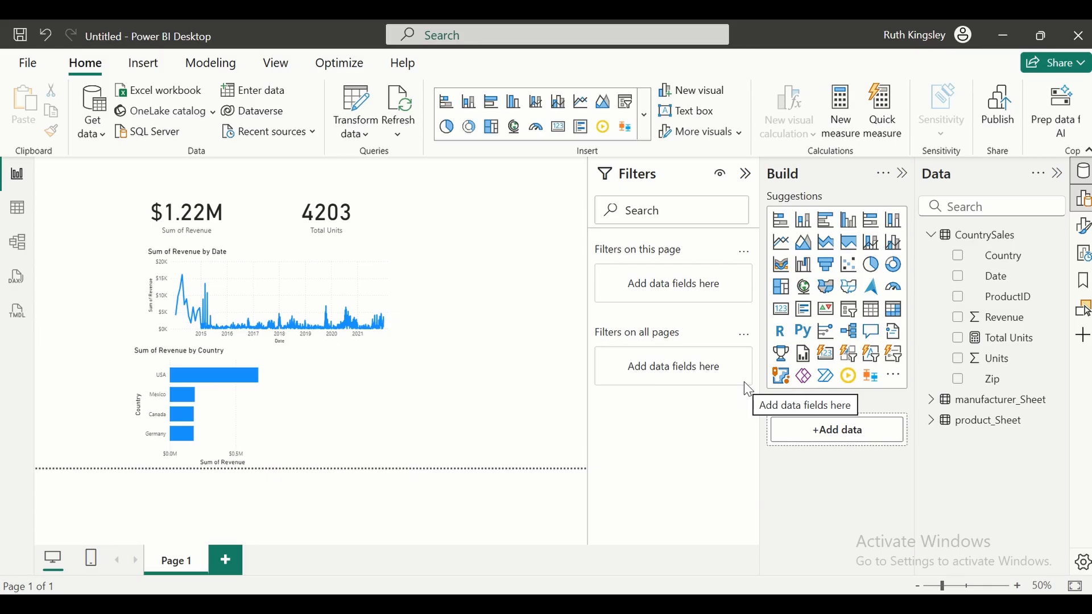
# - Add a donut chart beside the bar chart, resized to fit, with Country as legend and Revenue as values
pyautogui.click(896, 275)
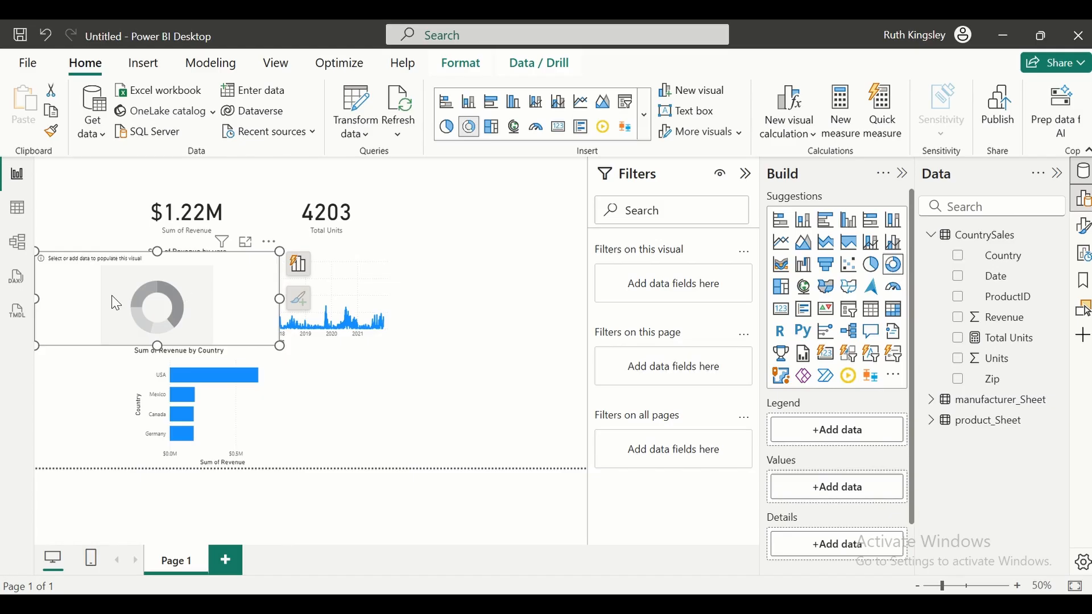
pyautogui.moveTo(36, 298); pyautogui.dragTo(132, 298)
pyautogui.moveTo(203, 306); pyautogui.dragTo(351, 401)
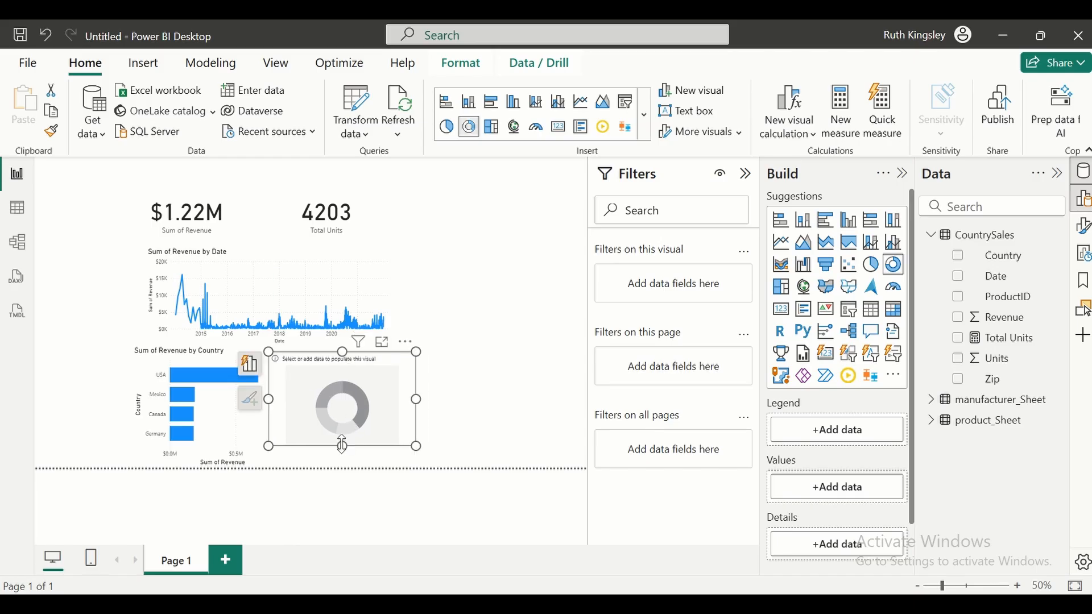
pyautogui.moveTo(344, 448); pyautogui.dragTo(346, 469)
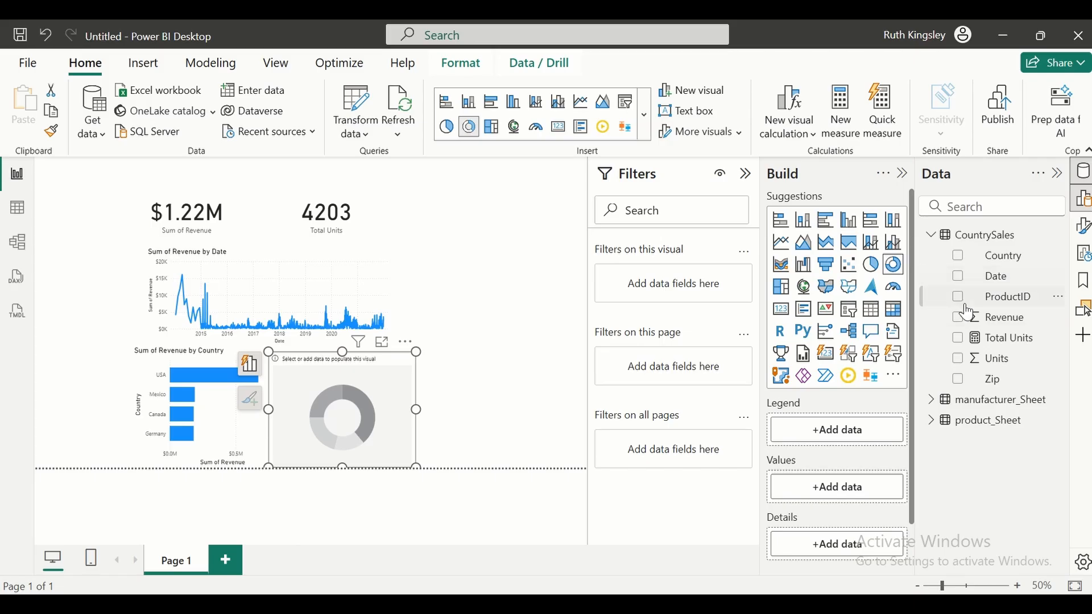
pyautogui.click(963, 261)
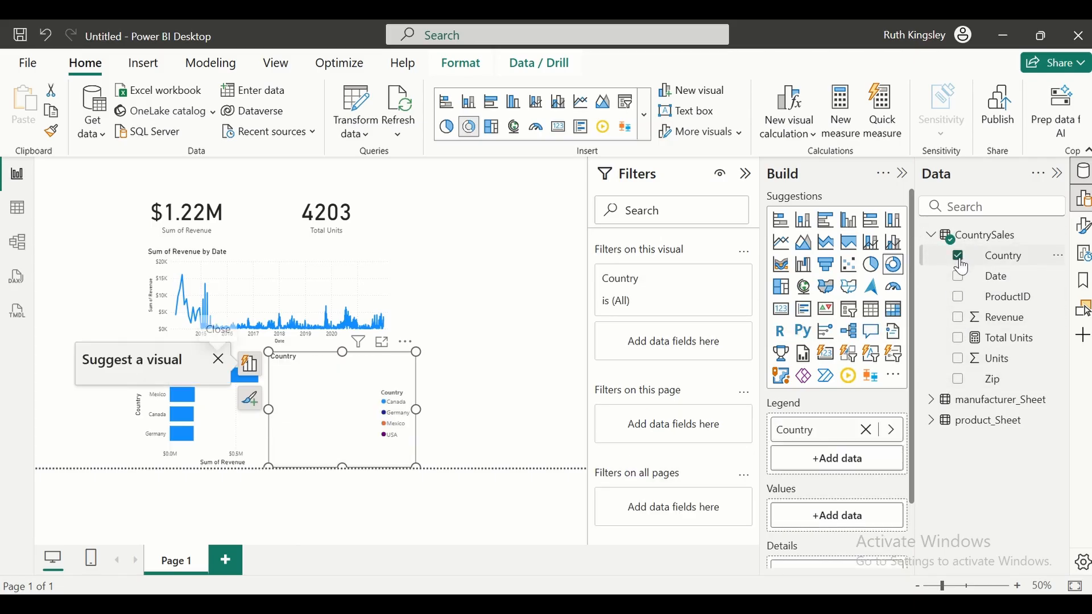
pyautogui.click(960, 319)
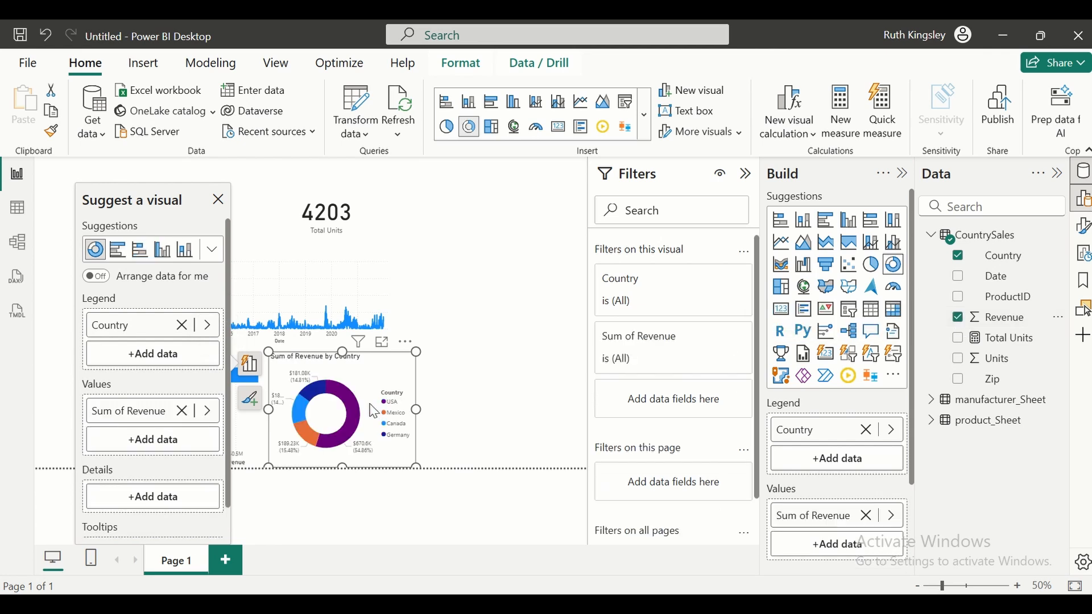
# - Add an empty clustered bar chart beside the other visuals, resized to span the height of the line, bar and donut charts
pyautogui.moveTo(347, 394)
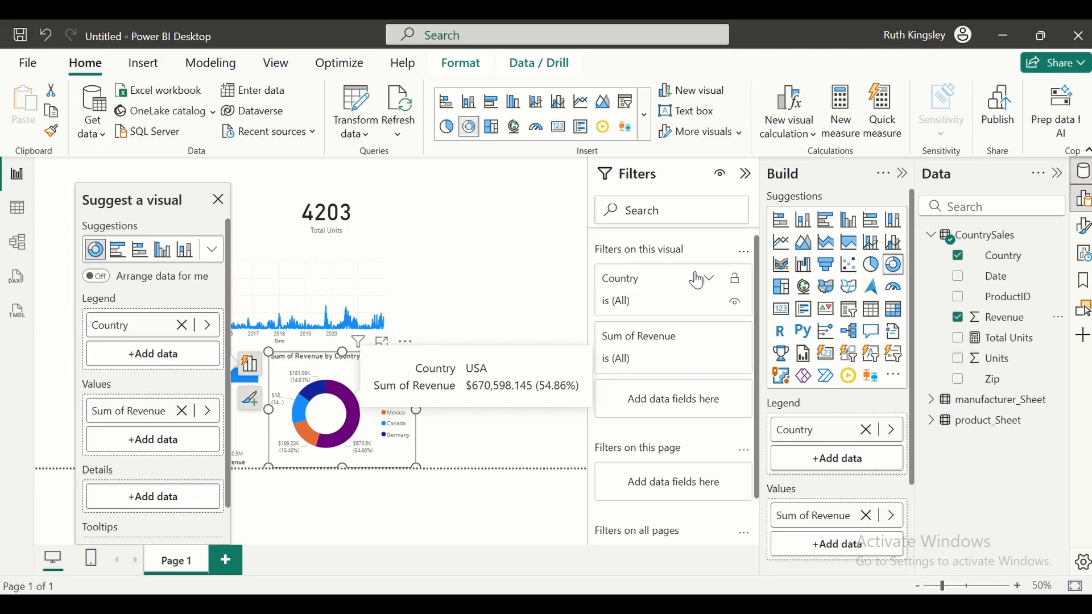
pyautogui.click(484, 311)
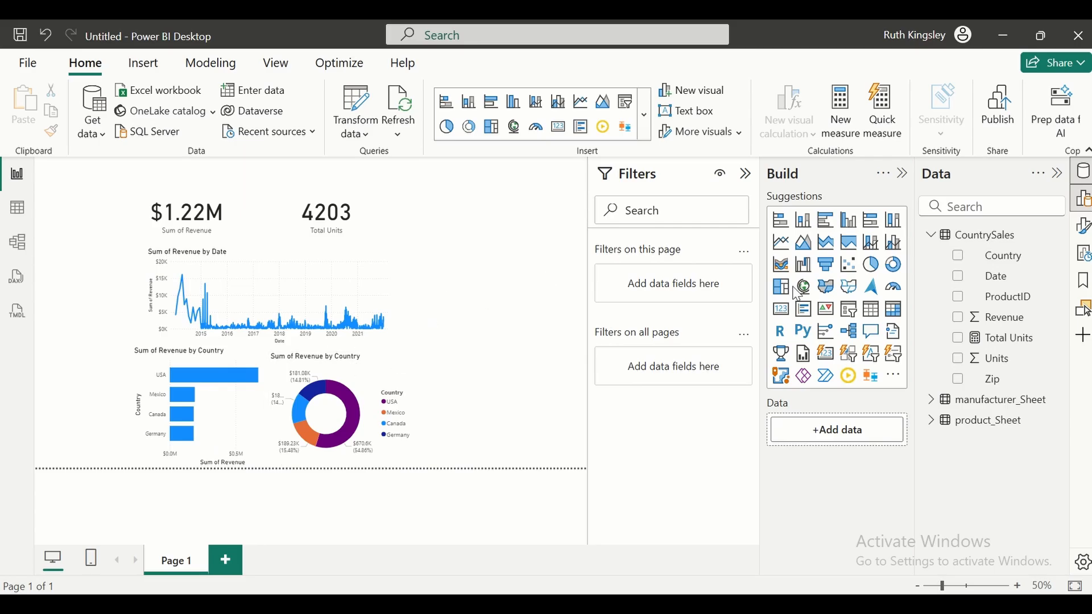
pyautogui.click(826, 220)
pyautogui.moveTo(213, 281); pyautogui.dragTo(538, 271)
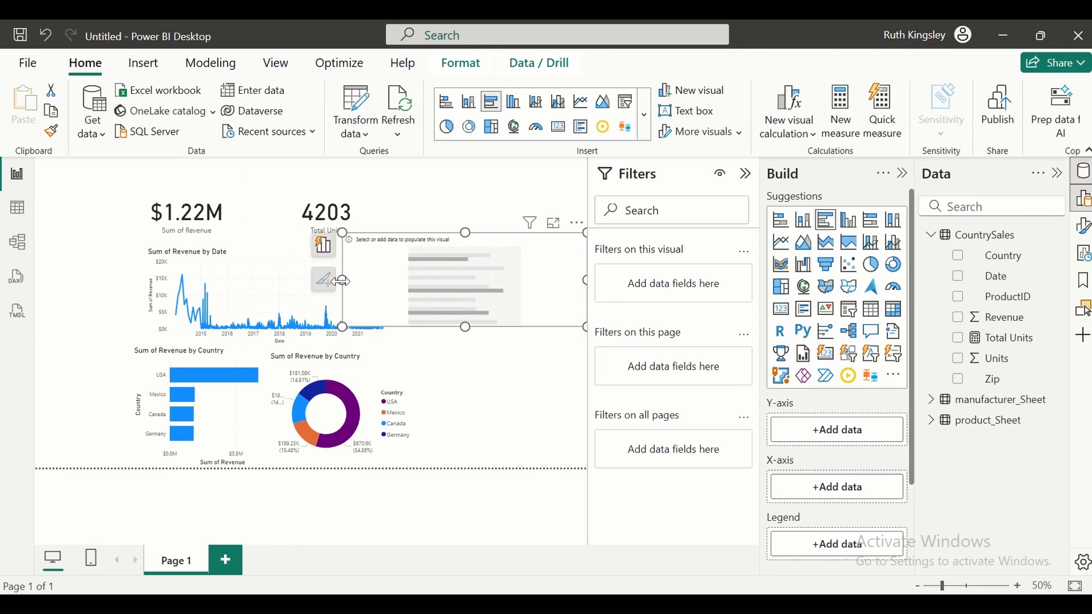
pyautogui.moveTo(343, 280); pyautogui.dragTo(400, 287)
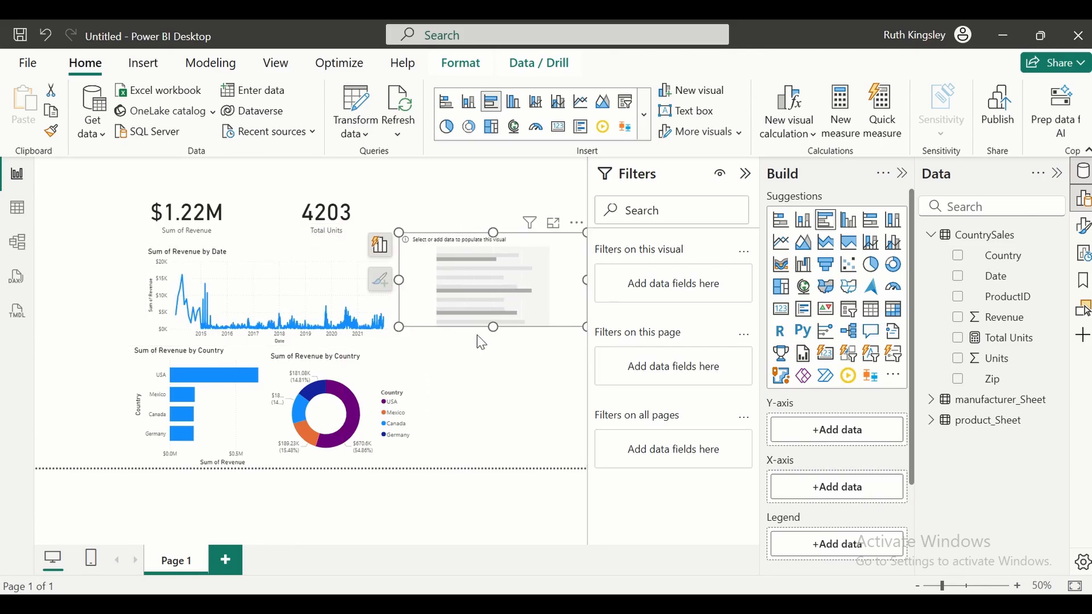
pyautogui.moveTo(492, 328); pyautogui.dragTo(493, 468)
pyautogui.moveTo(397, 353); pyautogui.dragTo(411, 350)
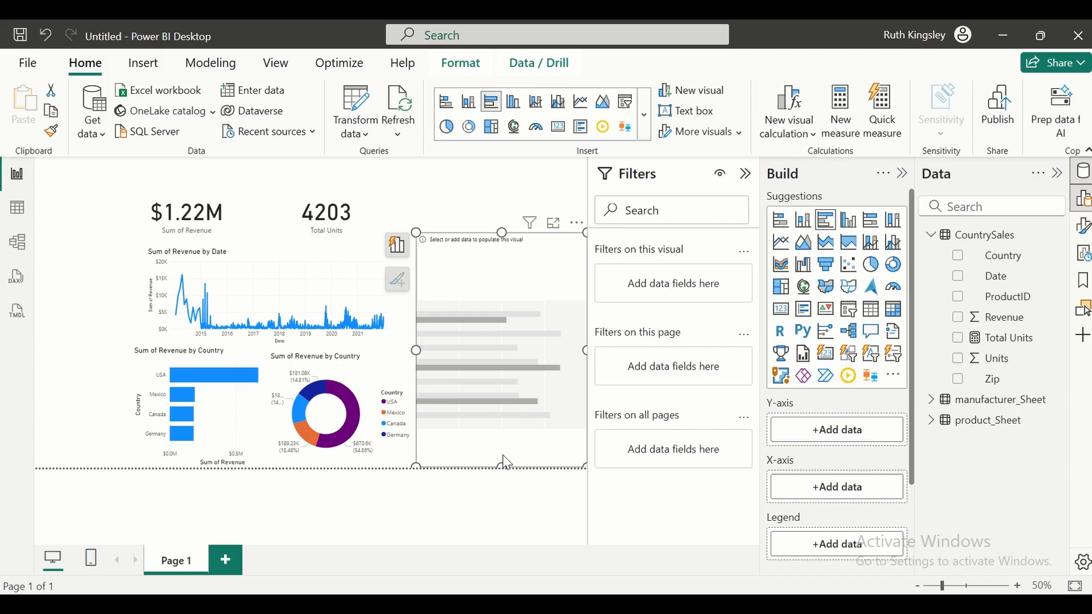
pyautogui.moveTo(503, 462); pyautogui.dragTo(502, 454)
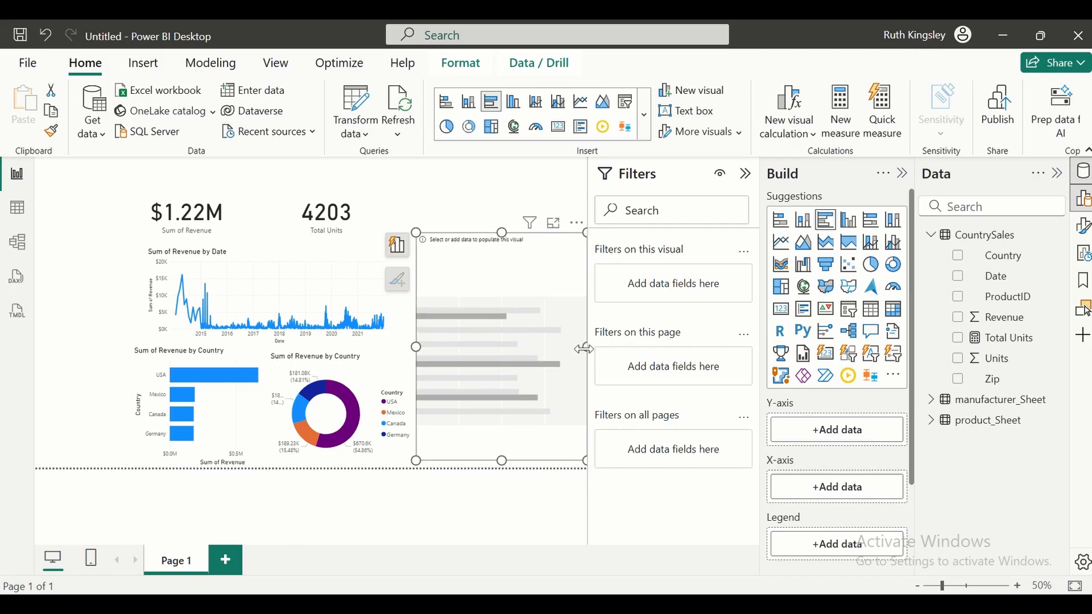
pyautogui.moveTo(584, 349); pyautogui.dragTo(580, 352)
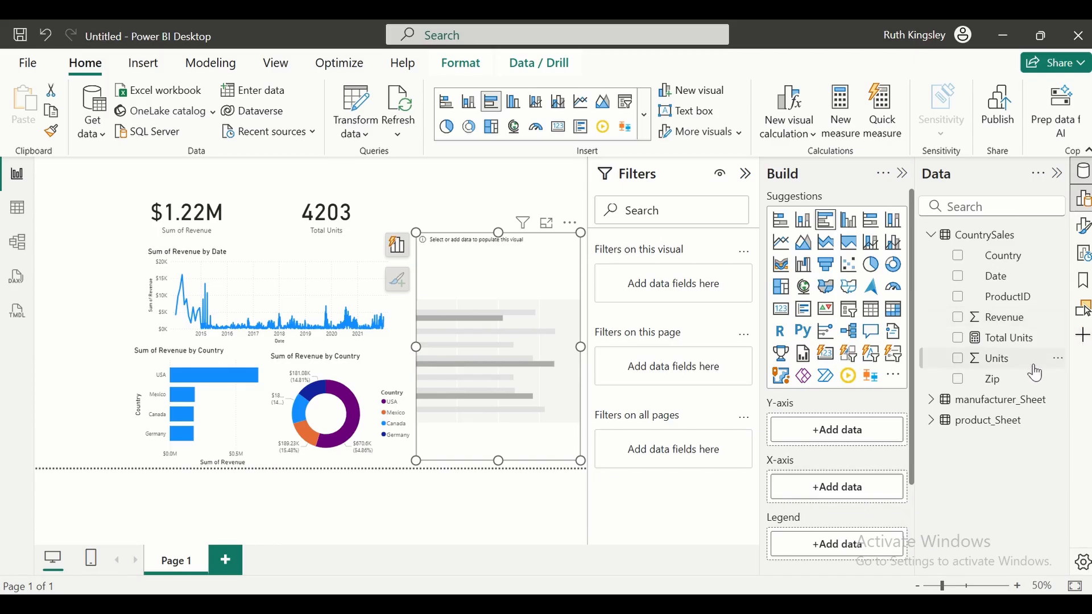
# - Plot Product from product_Sheet on the Y-axis against CountrySales Revenue on the X-axis in the new bar chart
pyautogui.click(931, 422)
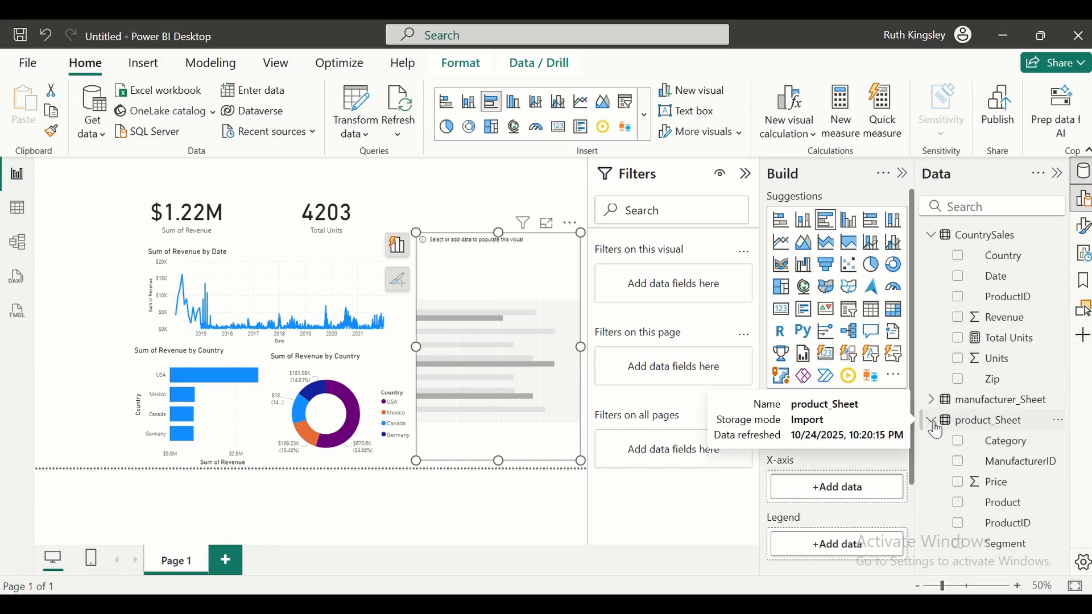
pyautogui.click(960, 505)
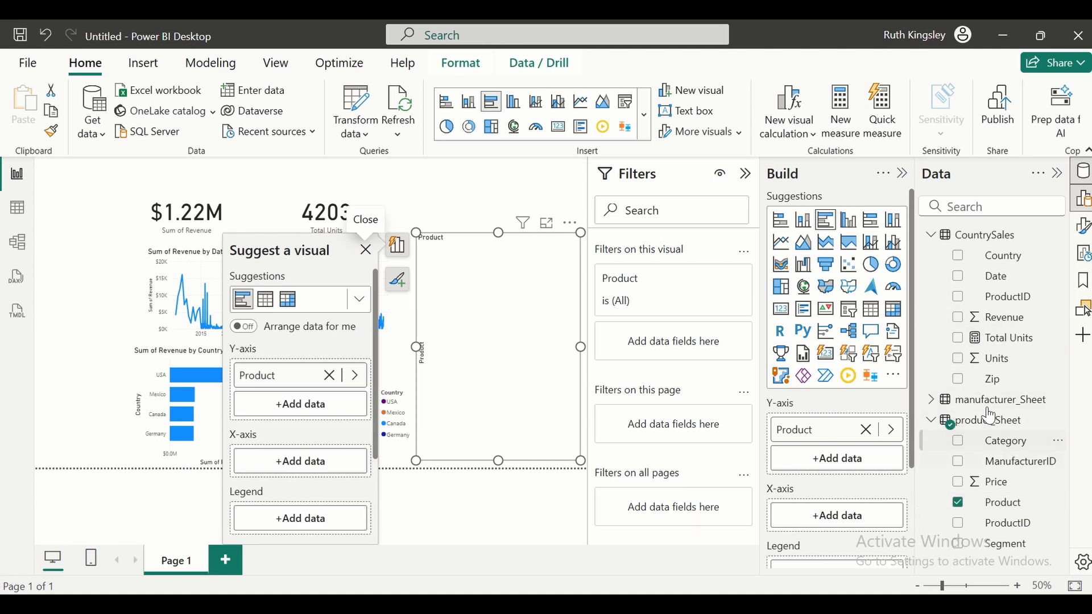
pyautogui.click(931, 420)
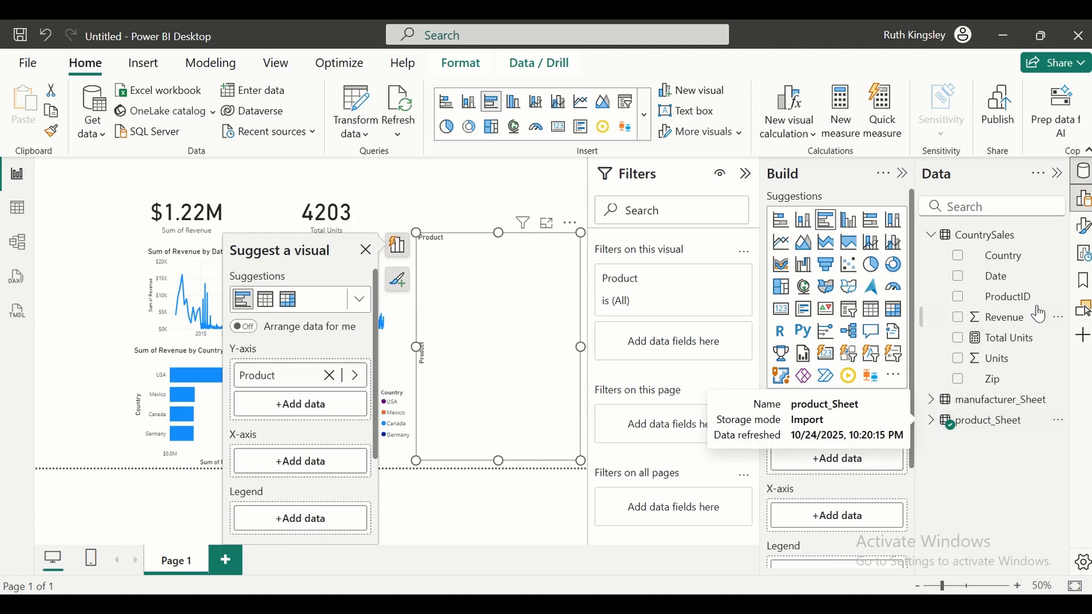
pyautogui.click(958, 319)
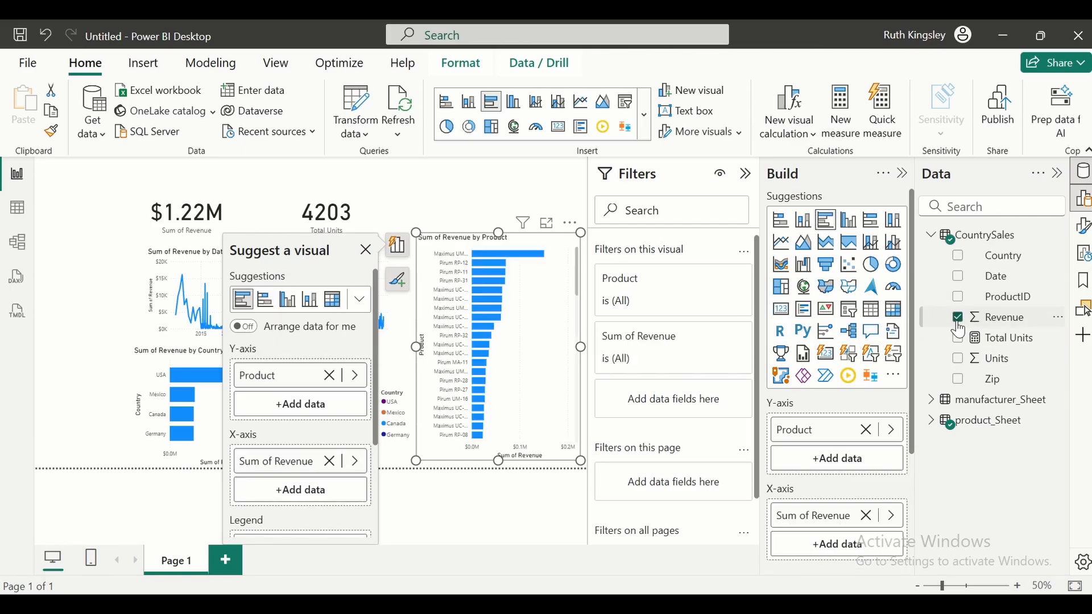
pyautogui.moveTo(503, 288)
pyautogui.click(486, 209)
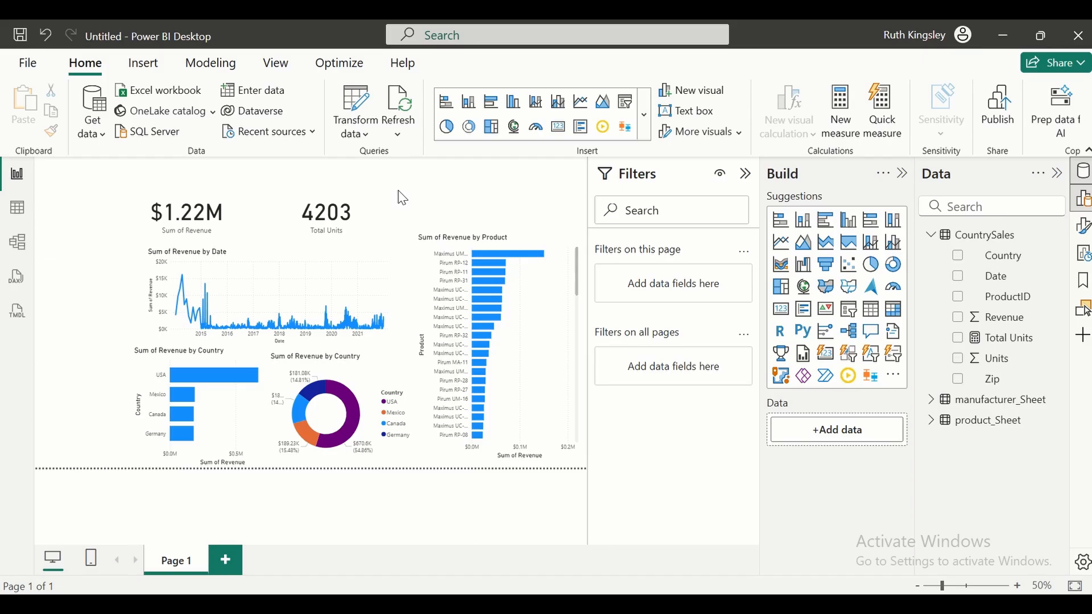
# - Set the Picture3 image from the Sales Project folder as the canvas background
pyautogui.click(1084, 226)
pyautogui.click(629, 312)
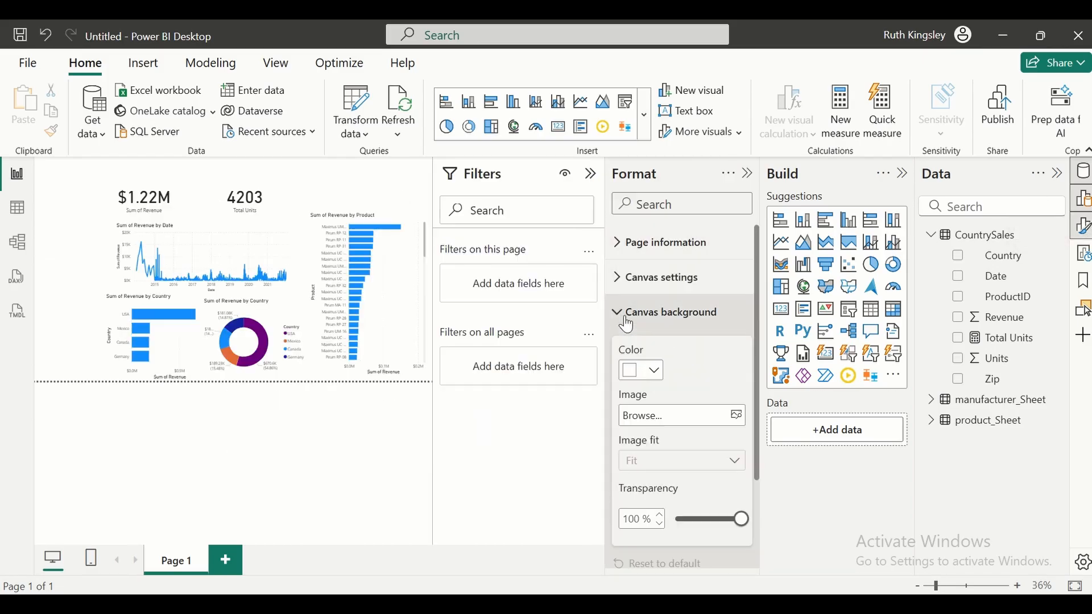
pyautogui.click(731, 419)
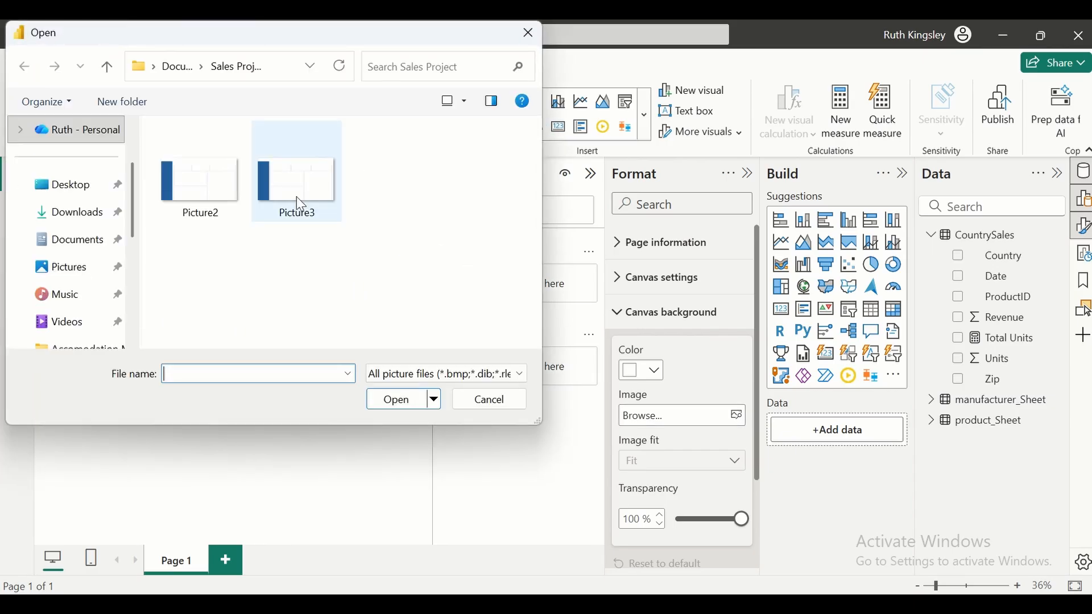
pyautogui.click(312, 181)
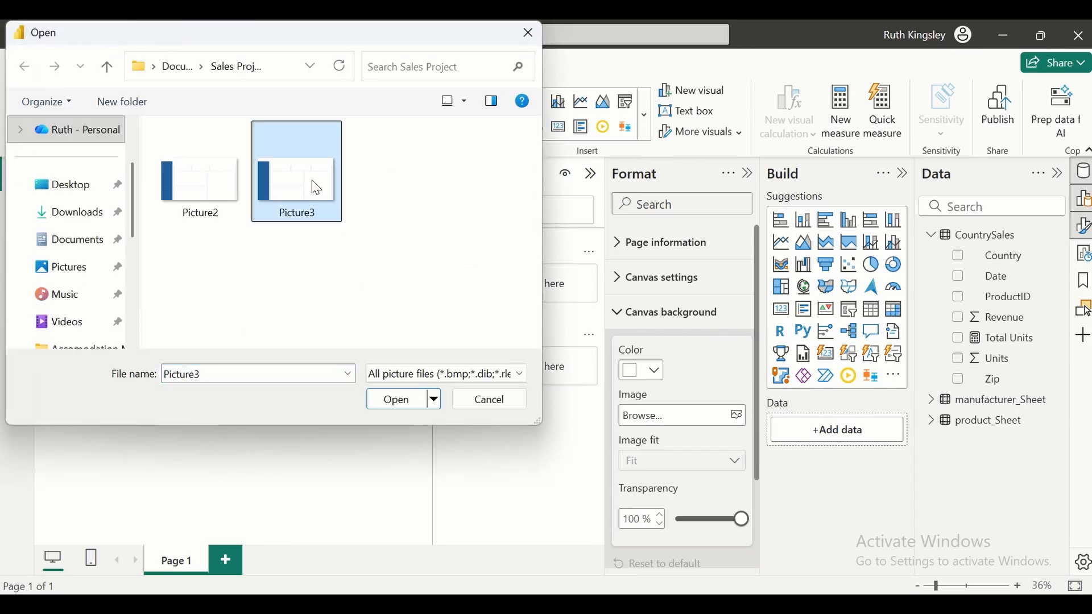
pyautogui.click(408, 401)
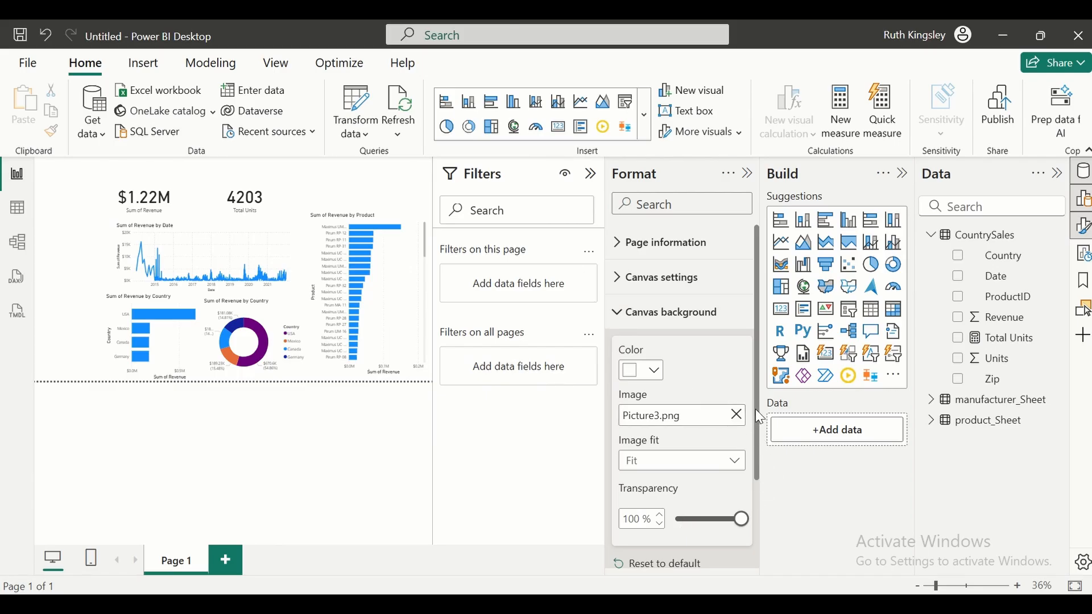
# - Set the canvas background's transparency to 0% and its image fit to Stretch
pyautogui.moveTo(756, 408); pyautogui.dragTo(756, 435)
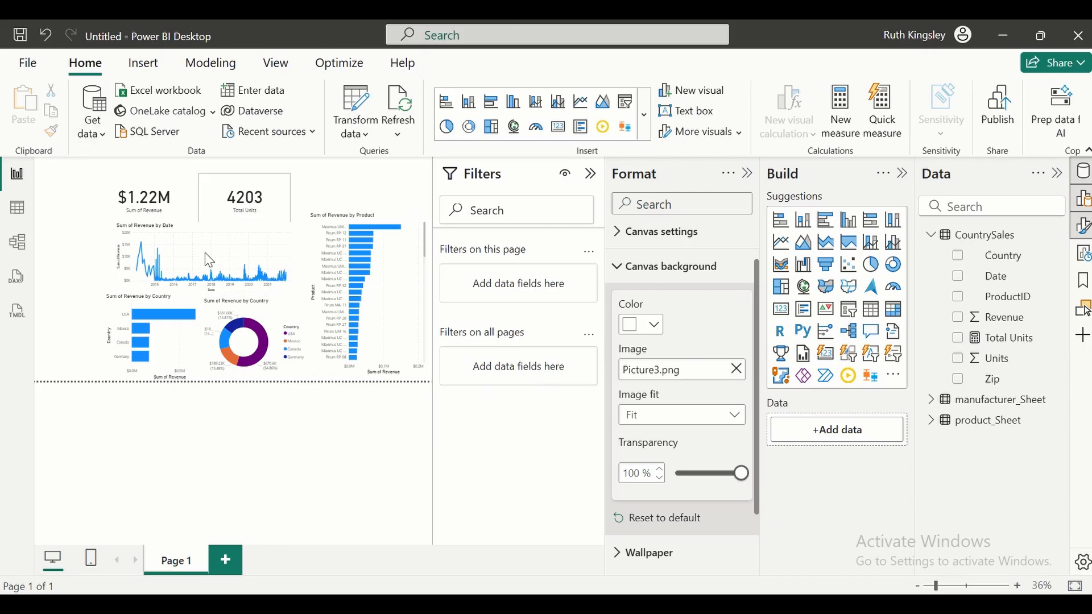
pyautogui.moveTo(742, 474); pyautogui.dragTo(617, 496)
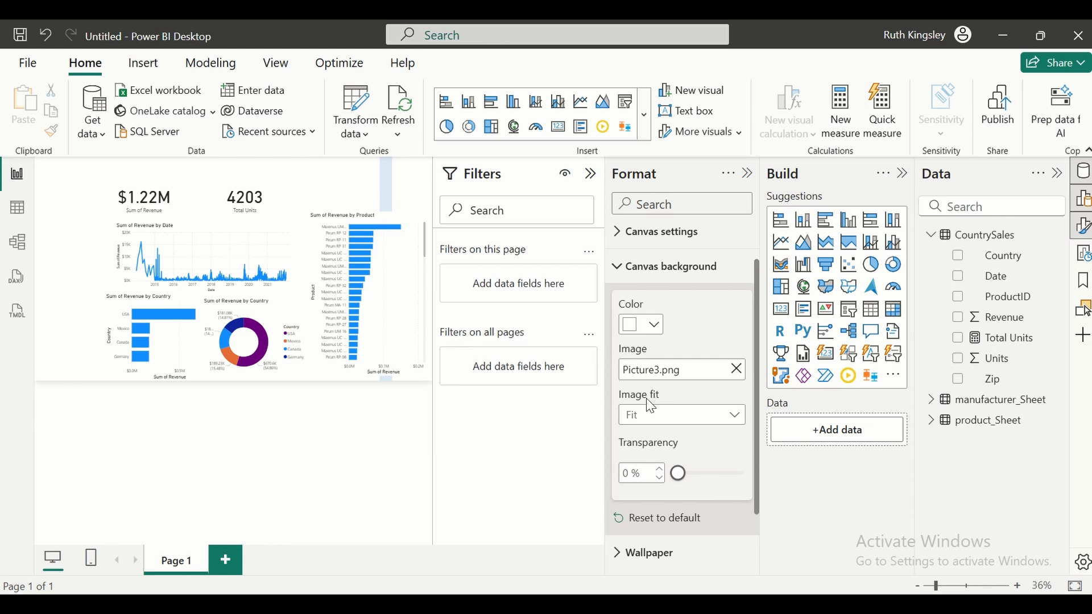
pyautogui.click(668, 424)
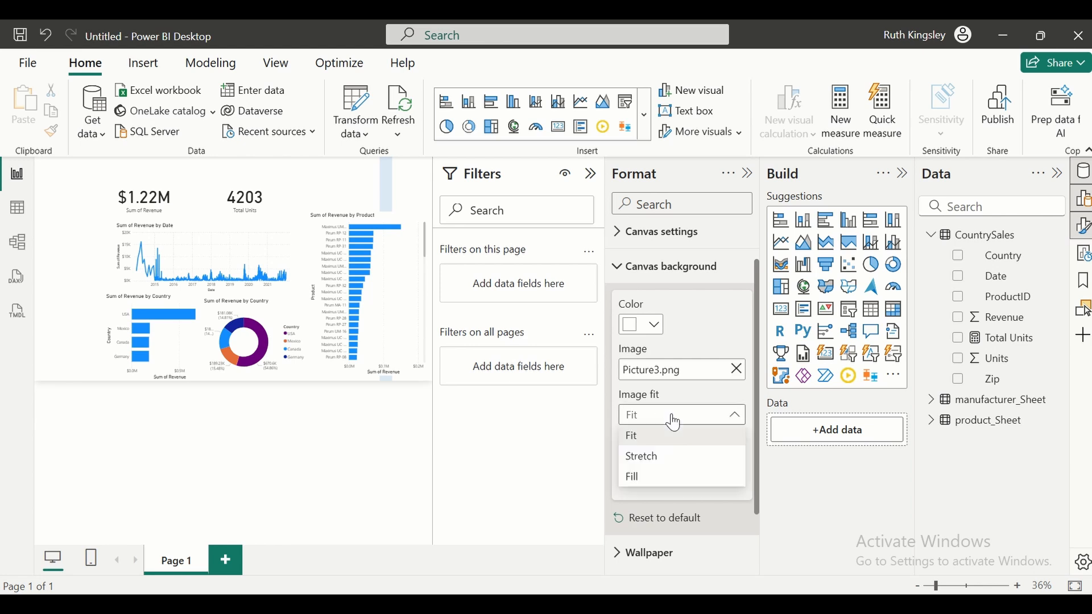
pyautogui.click(661, 462)
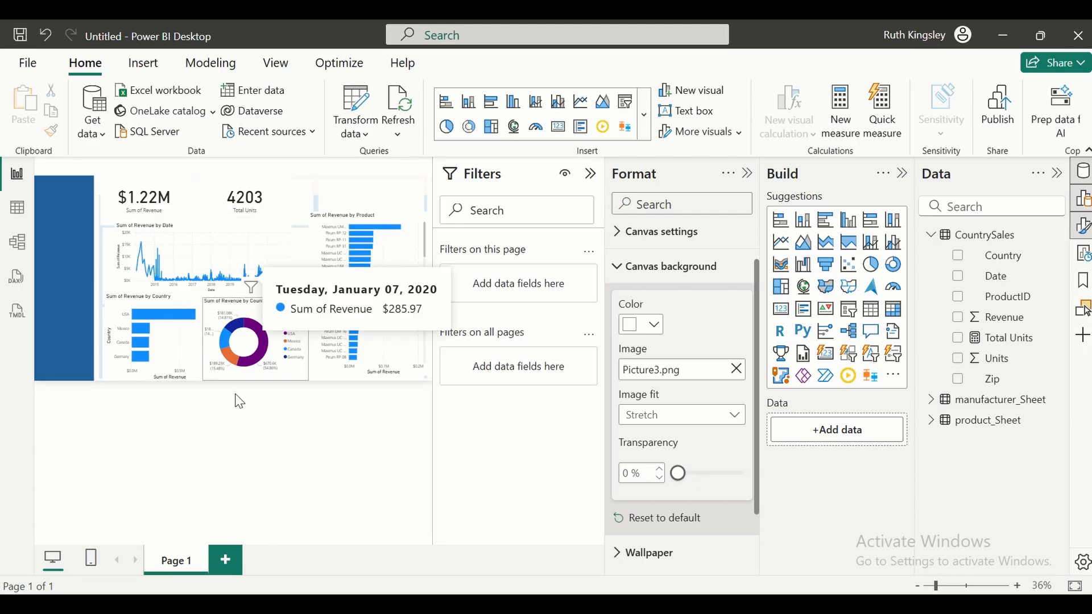
# - Make room for the canvas and fit the two KPI cards and the Revenue by Date line chart into their background frames
pyautogui.click(591, 174)
pyautogui.click(748, 177)
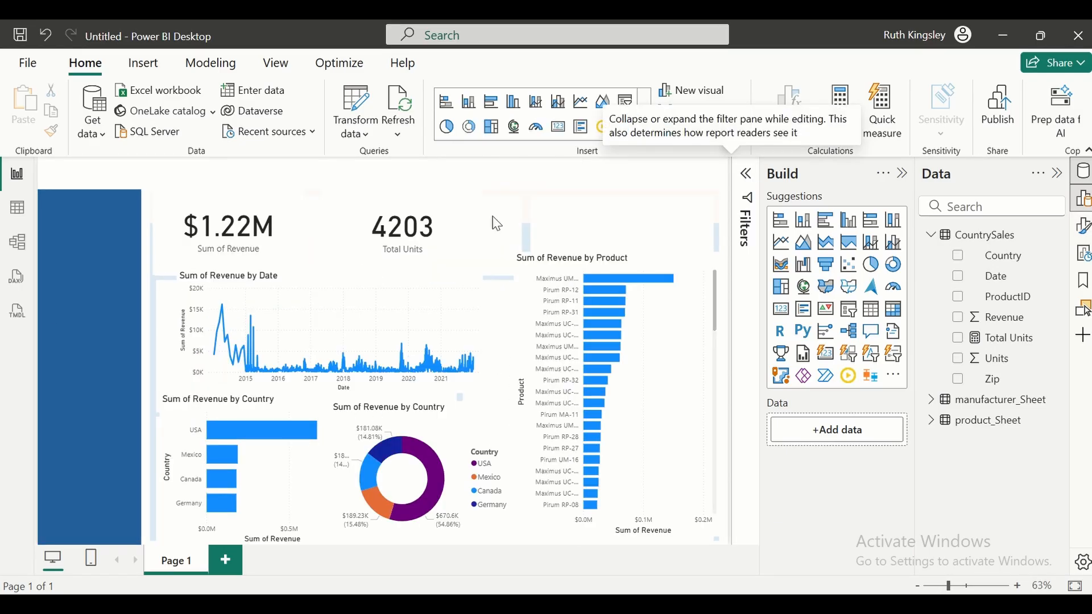
pyautogui.click(227, 206)
pyautogui.moveTo(227, 182); pyautogui.dragTo(222, 233)
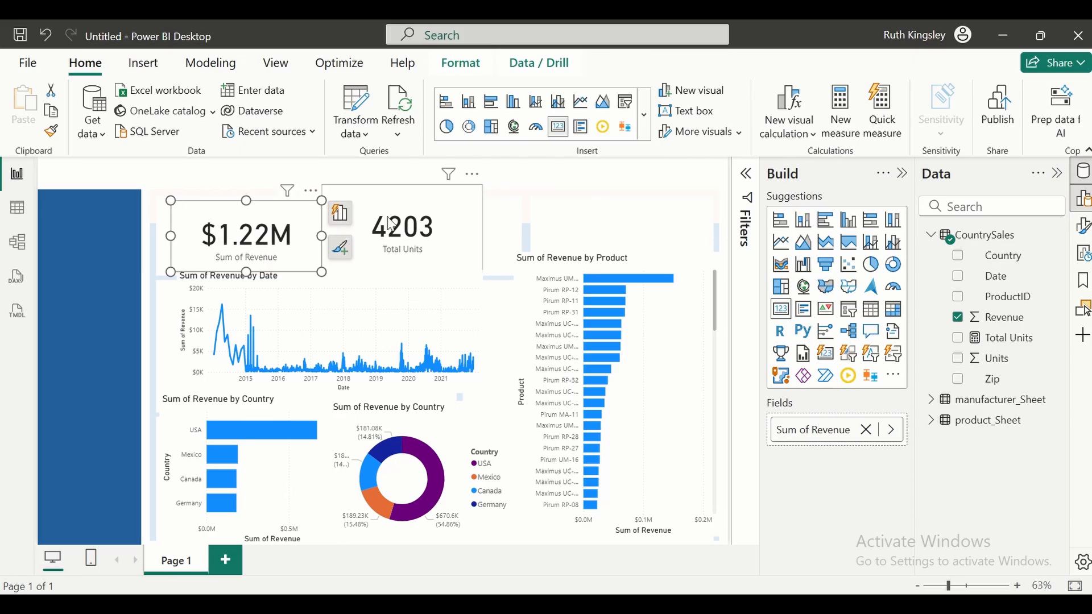
pyautogui.click(436, 221)
pyautogui.moveTo(404, 184); pyautogui.dragTo(406, 232)
pyautogui.moveTo(327, 270); pyautogui.dragTo(285, 307)
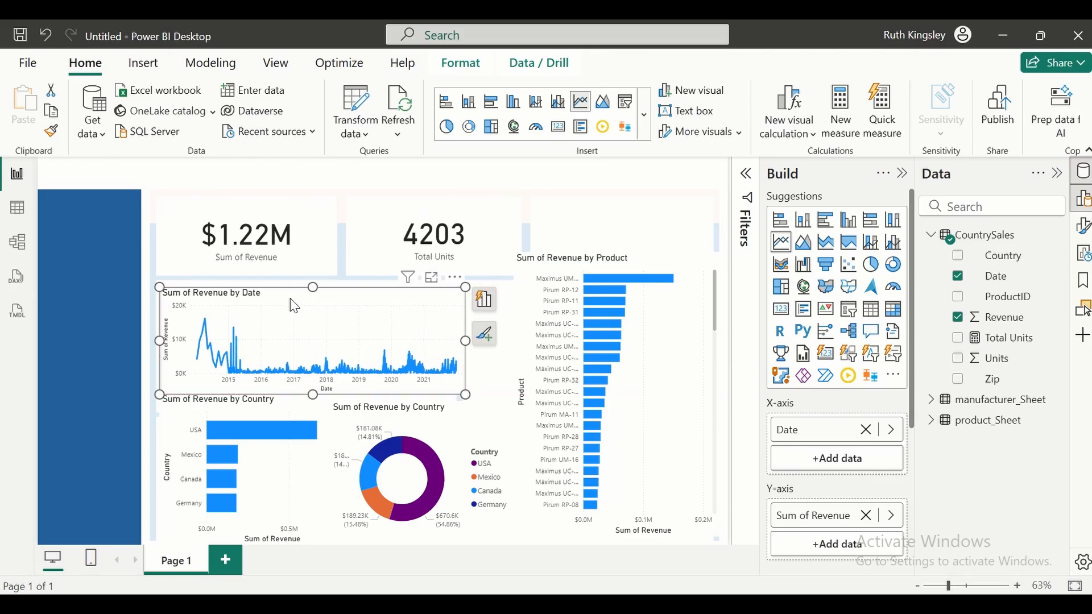
# - Shorten the Revenue by Country bar and donut charts, and narrow and shift the donut chart to fit their shared background frame
pyautogui.click(291, 400)
pyautogui.moveTo(262, 396); pyautogui.dragTo(255, 428)
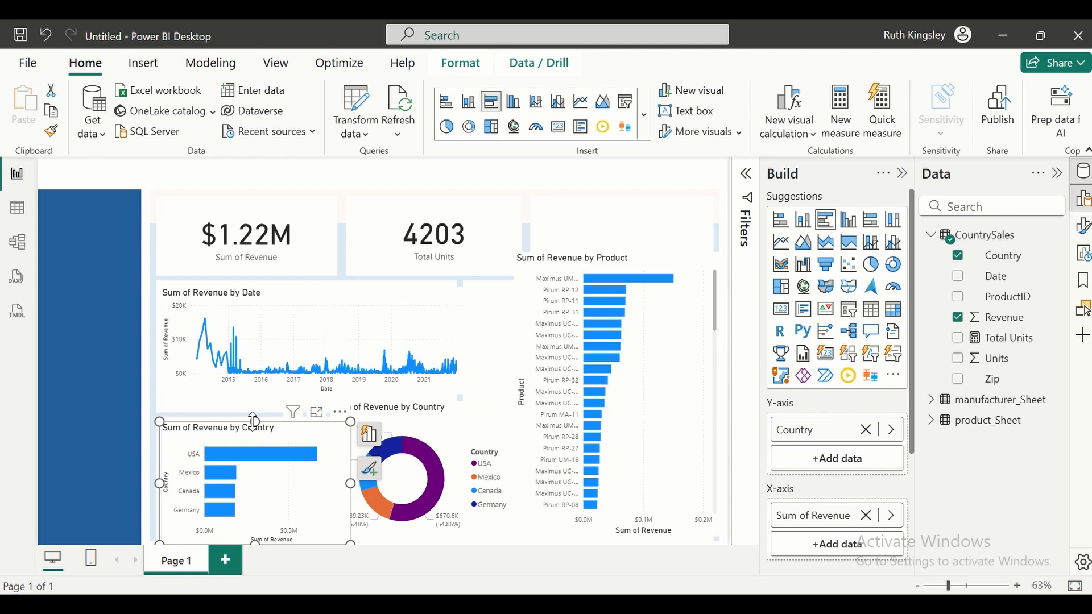
pyautogui.click(410, 434)
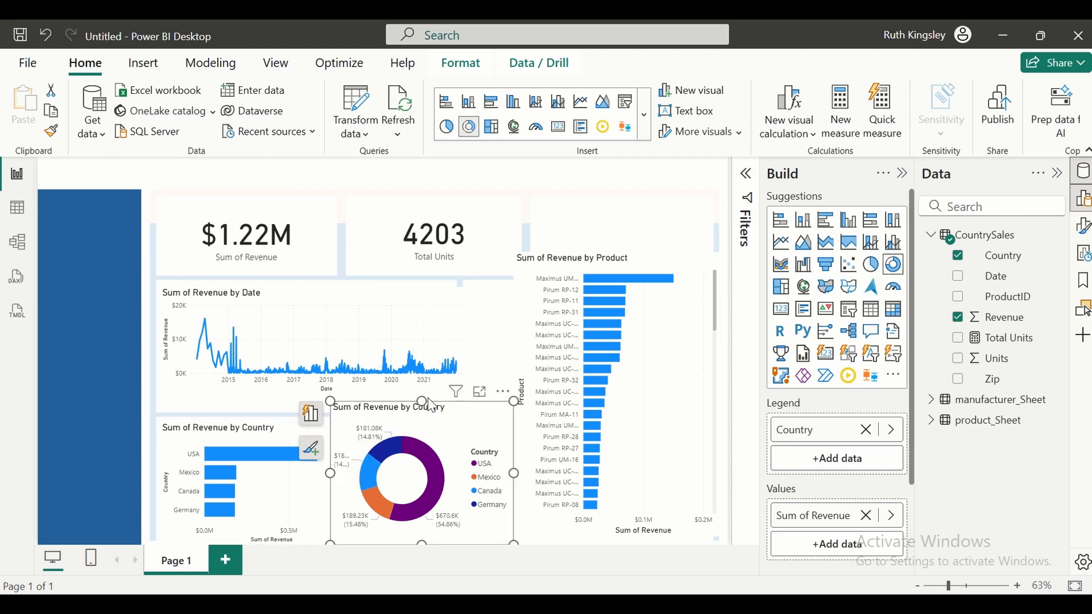
pyautogui.moveTo(422, 402); pyautogui.dragTo(421, 419)
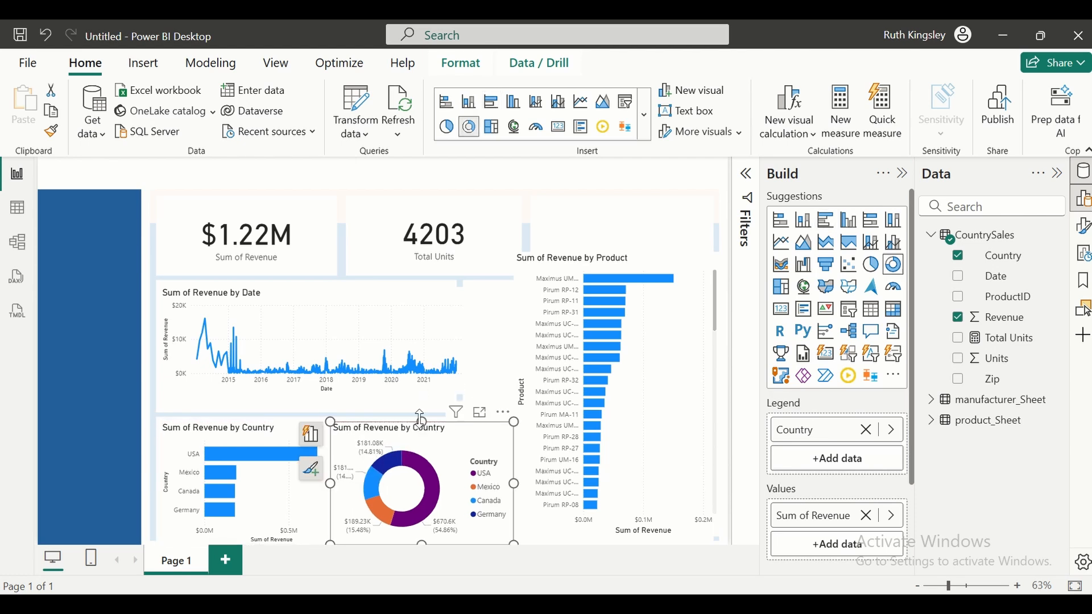
pyautogui.moveTo(515, 484); pyautogui.dragTo(458, 487)
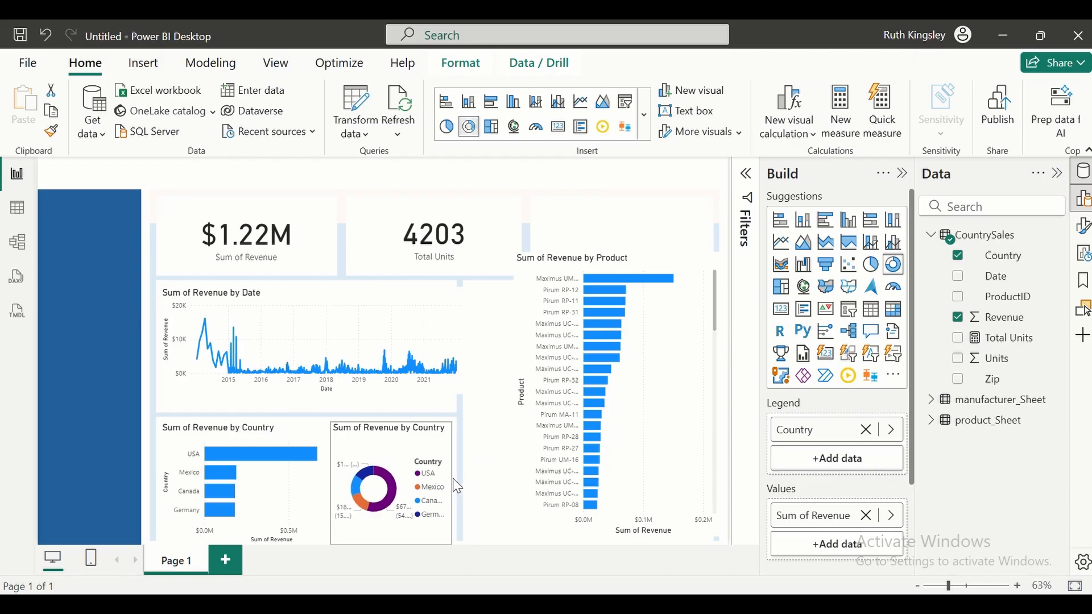
pyautogui.moveTo(399, 458); pyautogui.dragTo(389, 458)
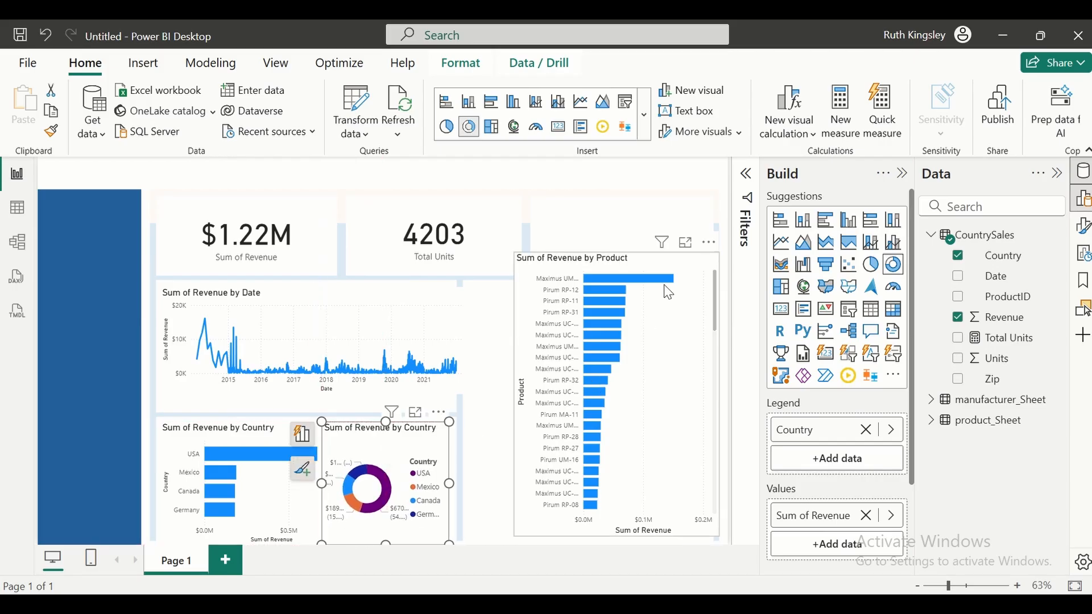
# - Move the Revenue by Product bar chart into the tall background frame beside the line chart and widen it to fit
pyautogui.moveTo(668, 292); pyautogui.dragTo(576, 295)
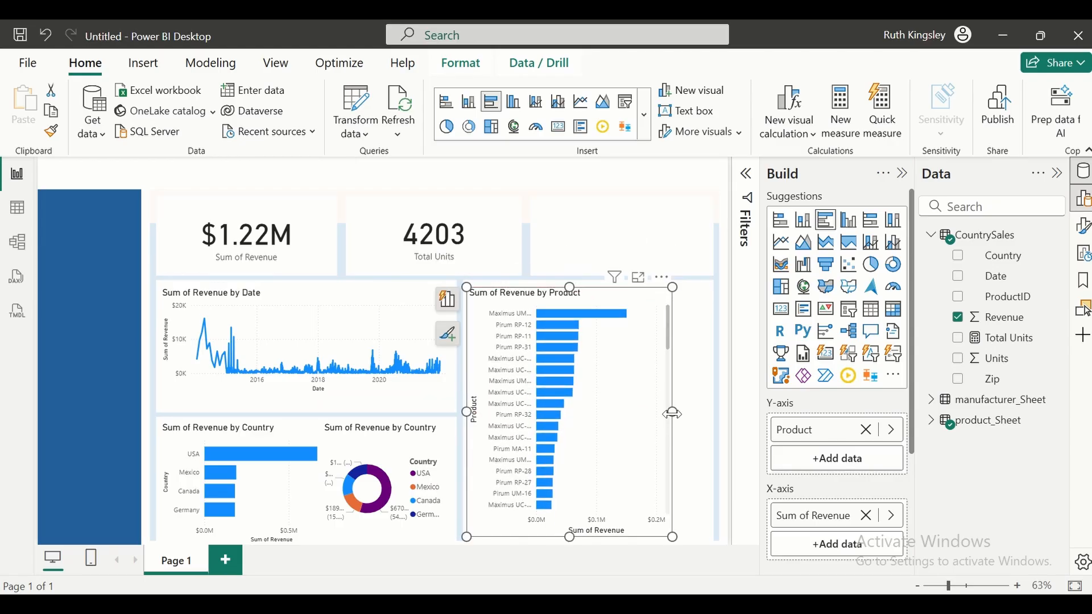
pyautogui.moveTo(672, 413); pyautogui.dragTo(706, 414)
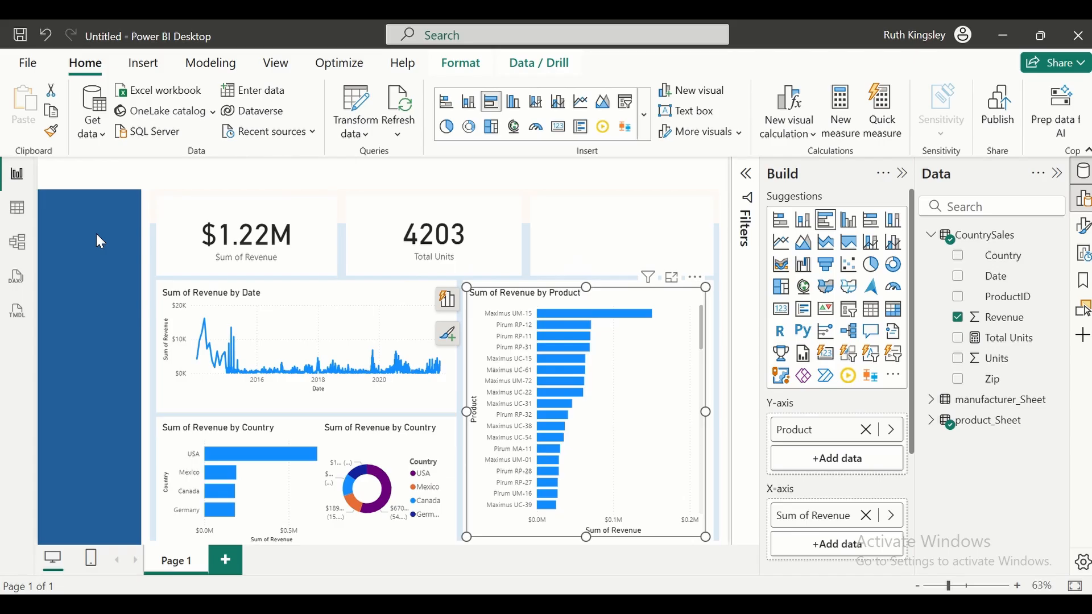
pyautogui.click(120, 175)
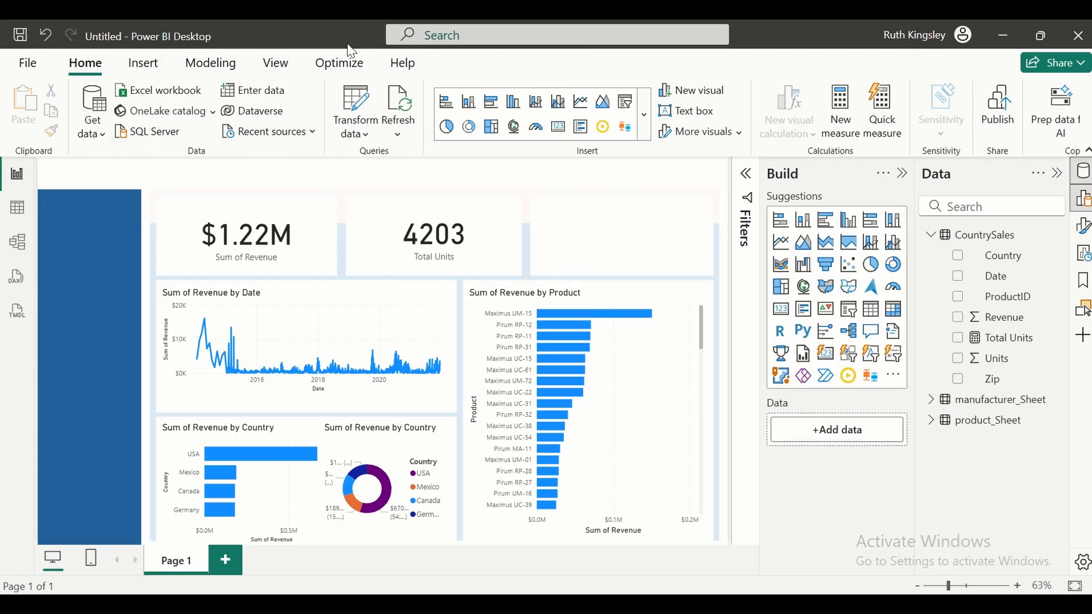
# - Insert a text box on the report page reading MARKET ANALYSIS at font size 18
pyautogui.click(150, 68)
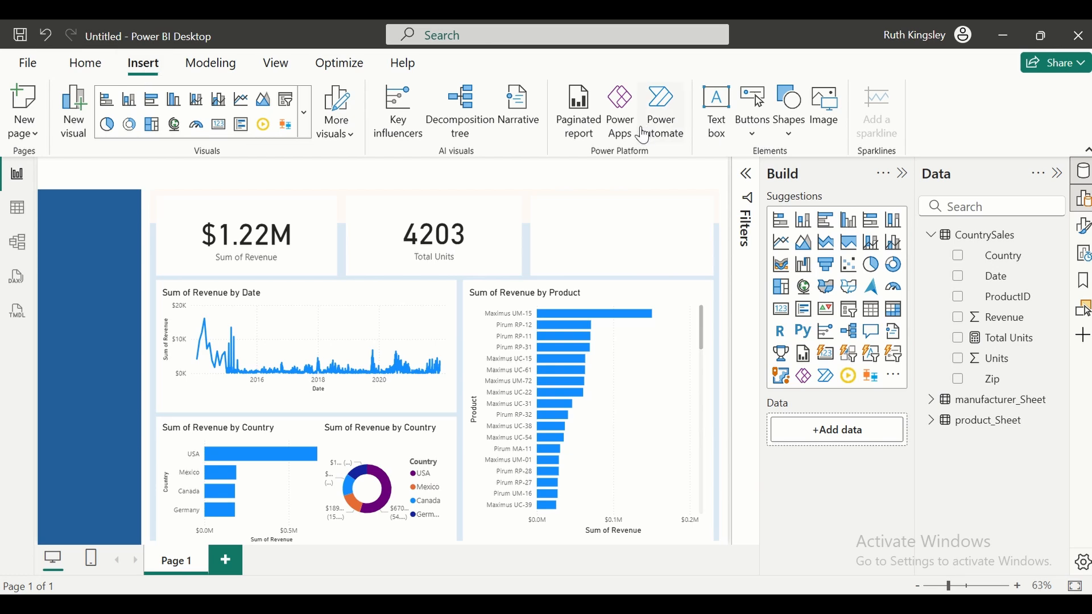
pyautogui.click(722, 135)
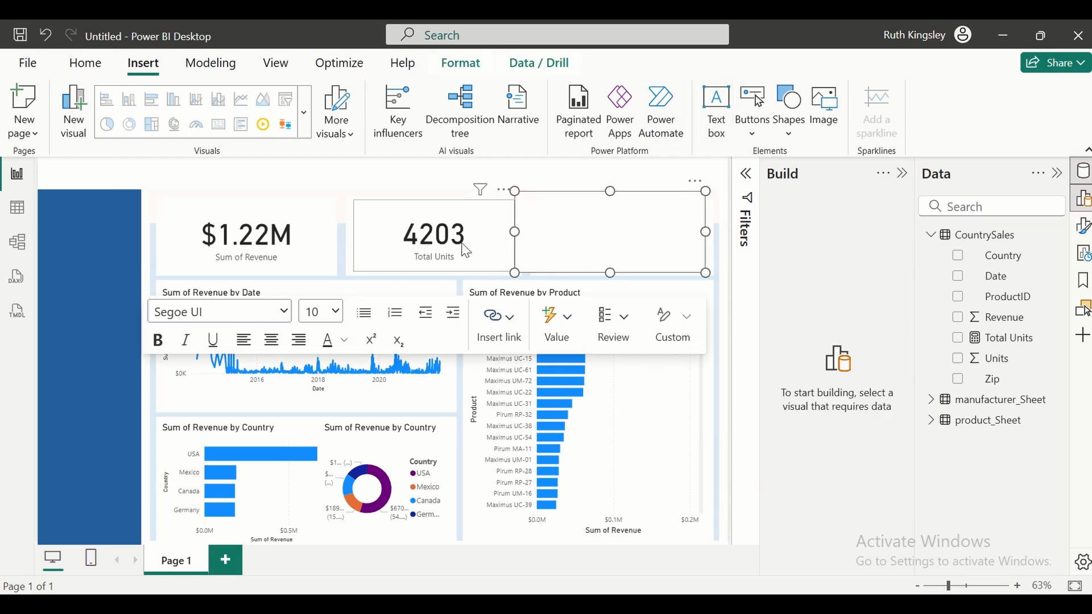
pyautogui.click(334, 312)
pyautogui.click(328, 213)
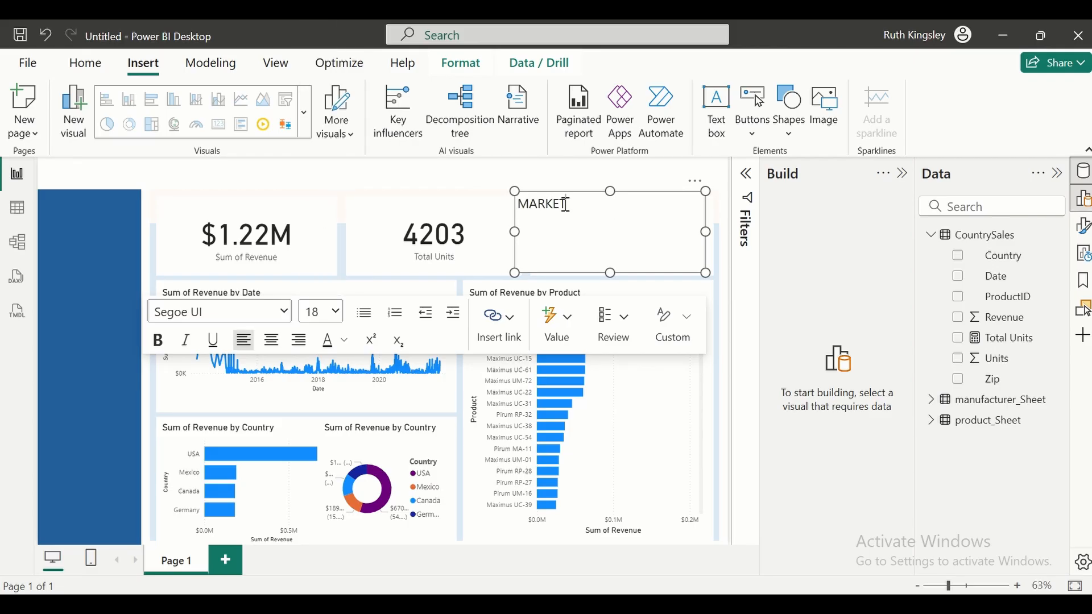
pyautogui.write('MARKET ANALYSIS')
# - Make the MARKET ANALYSIS title bold at font size 24 and place its shortened text box above the blue side strip
pyautogui.moveTo(625, 203); pyautogui.dragTo(514, 211)
pyautogui.moveTo(629, 206); pyautogui.dragTo(520, 226)
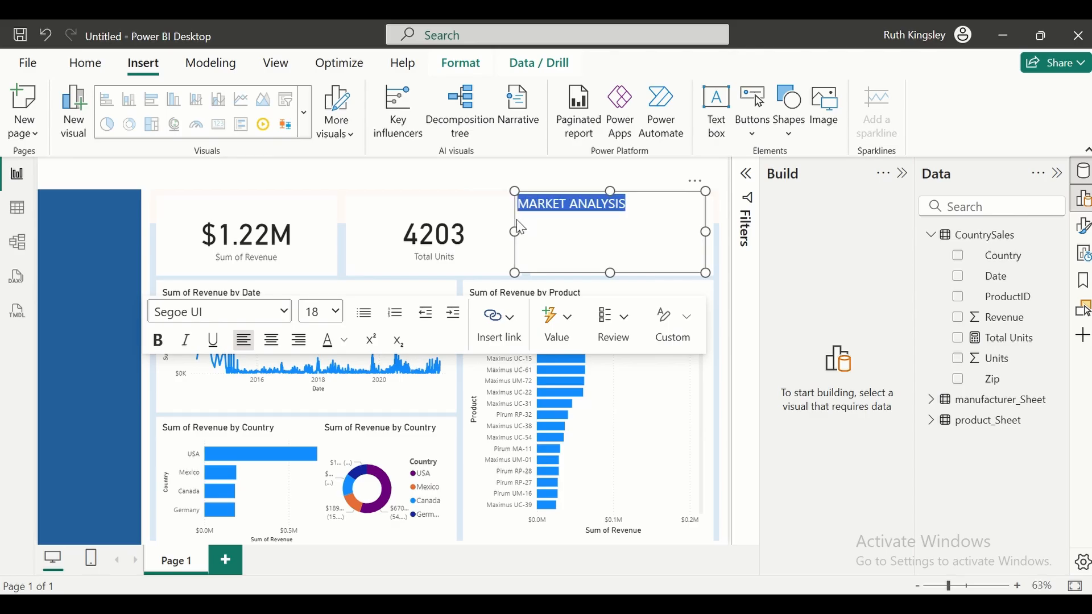
pyautogui.click(159, 345)
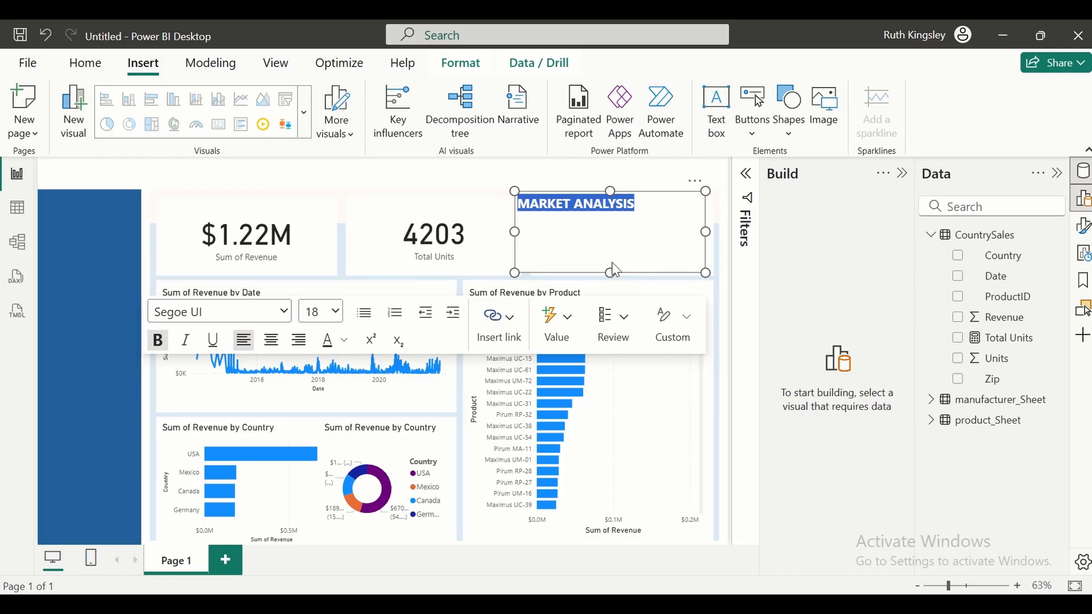
pyautogui.moveTo(611, 271); pyautogui.dragTo(612, 223)
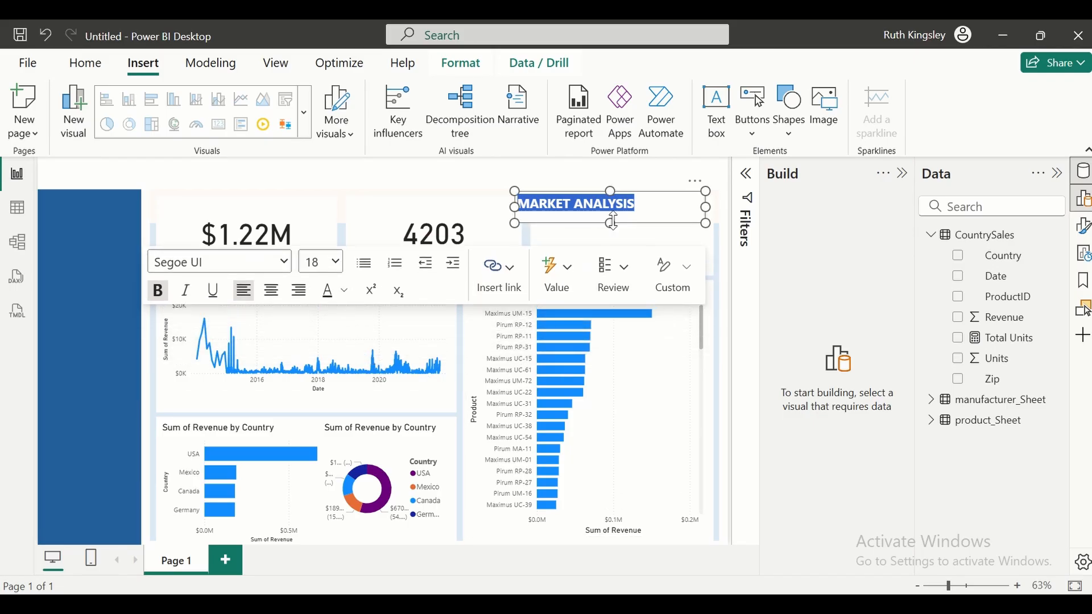
pyautogui.click(336, 262)
pyautogui.click(340, 518)
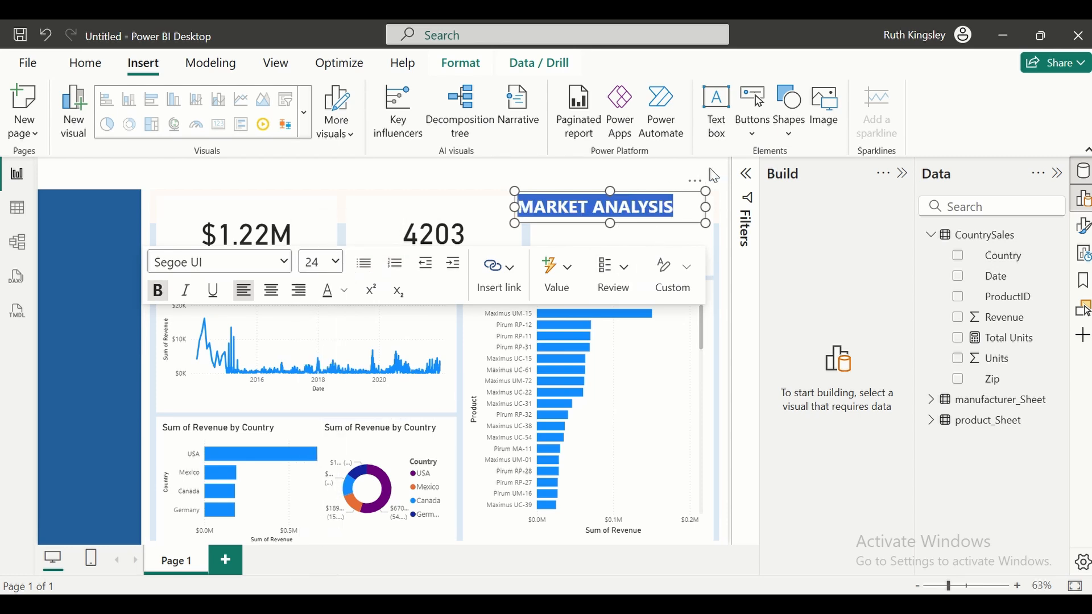
pyautogui.moveTo(688, 187); pyautogui.dragTo(223, 153)
pyautogui.click(344, 185)
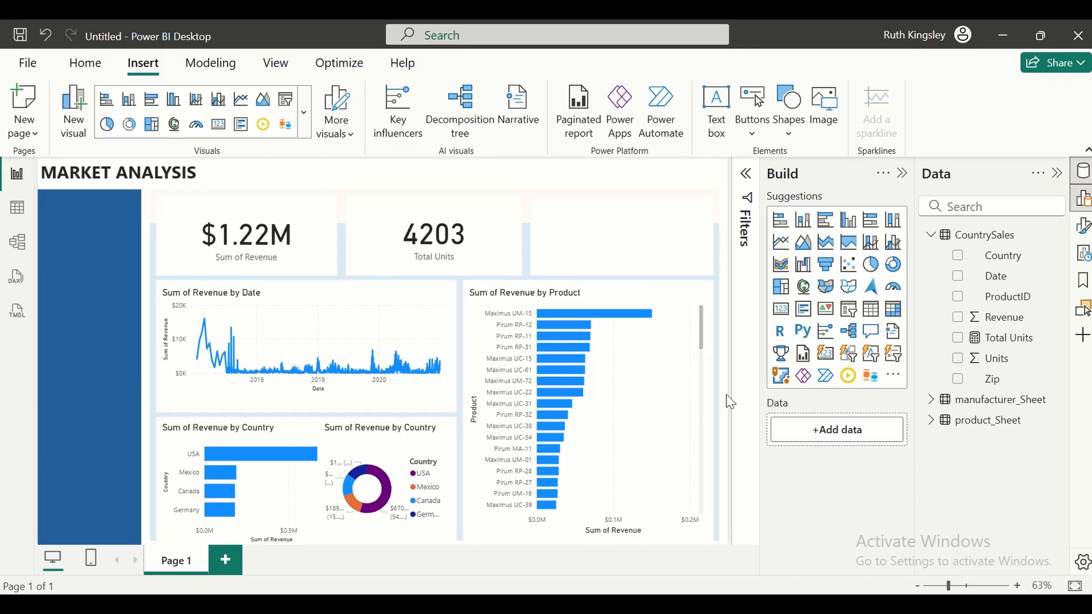
# - Add a button slicer for the CountrySales Country field, narrowed to fit on the blue side strip
pyautogui.click(847, 365)
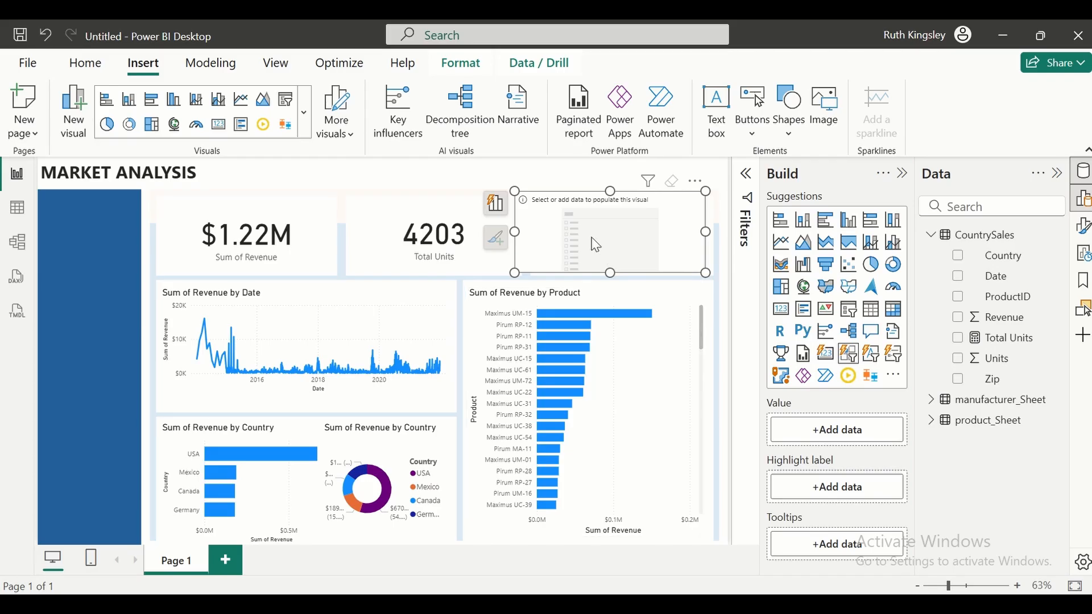
pyautogui.moveTo(594, 245); pyautogui.dragTo(126, 251)
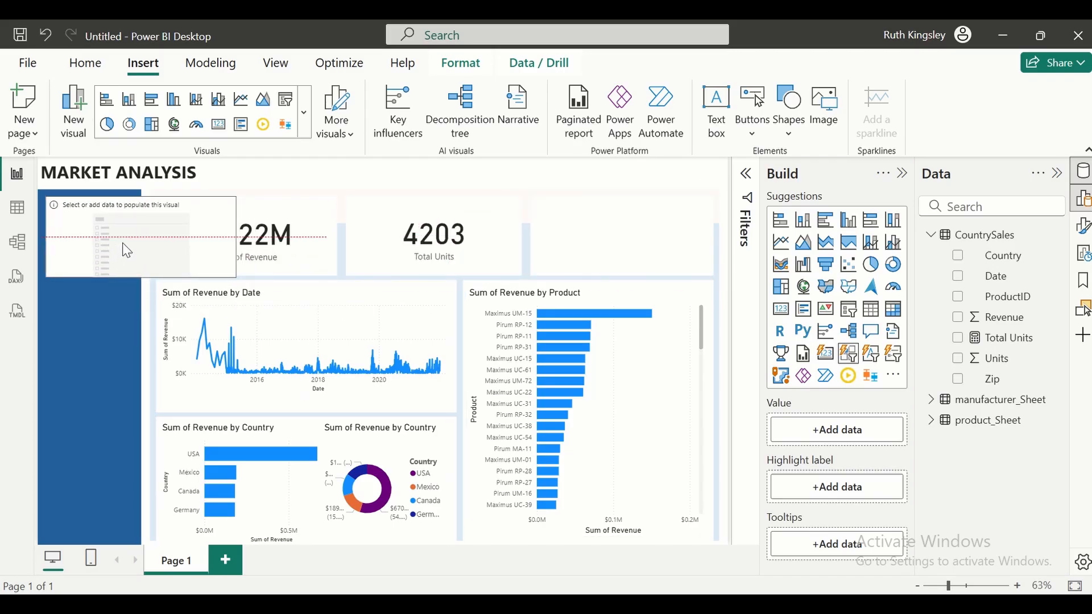
pyautogui.moveTo(236, 242); pyautogui.dragTo(134, 241)
pyautogui.click(959, 258)
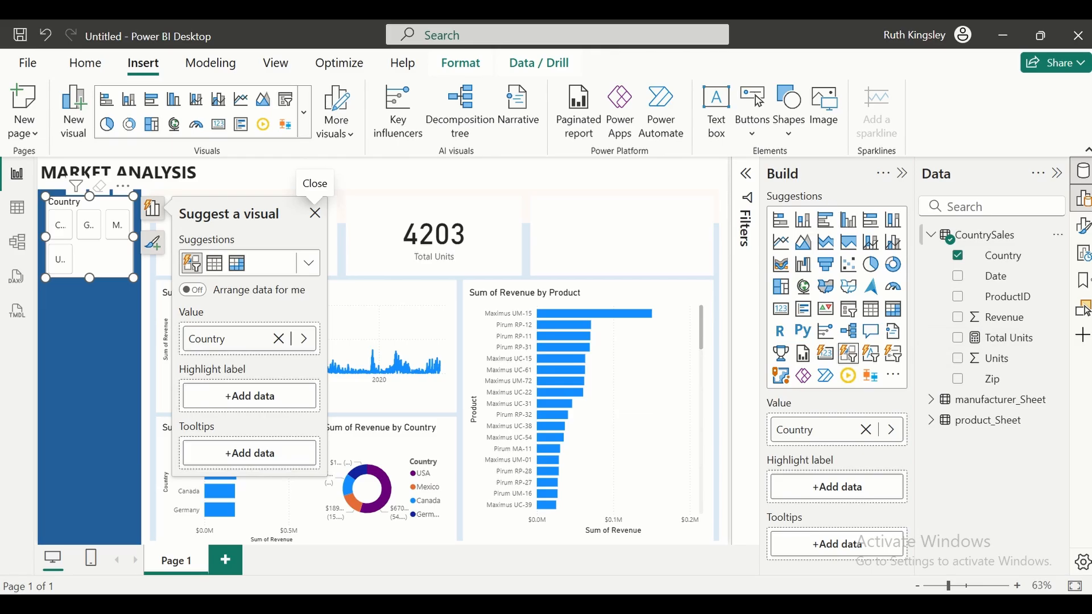
# - Set the Country slicer's layout to 1 column
pyautogui.click(1084, 228)
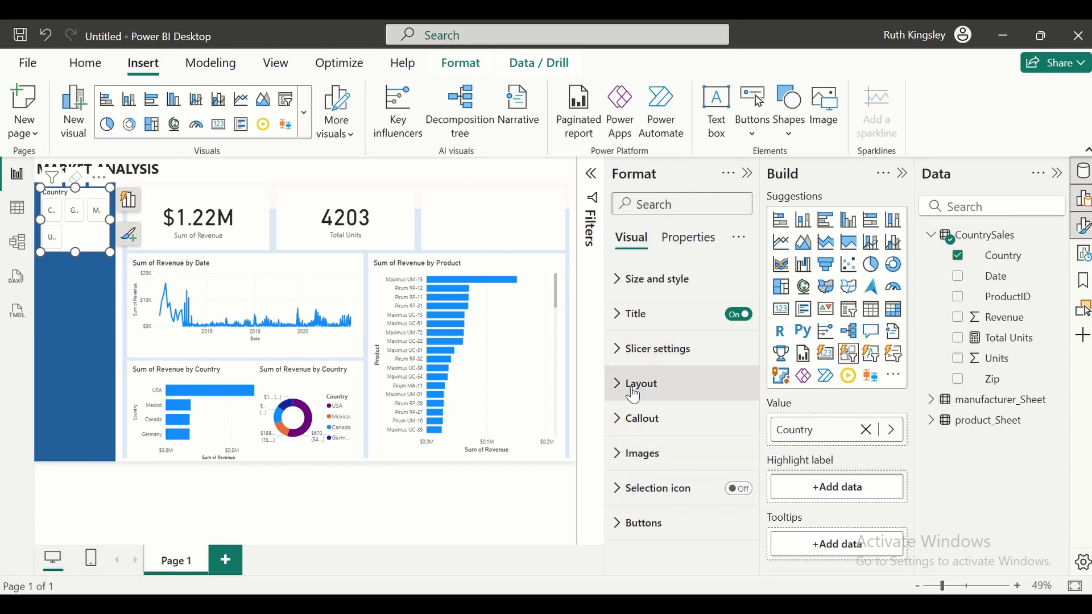
pyautogui.click(618, 349)
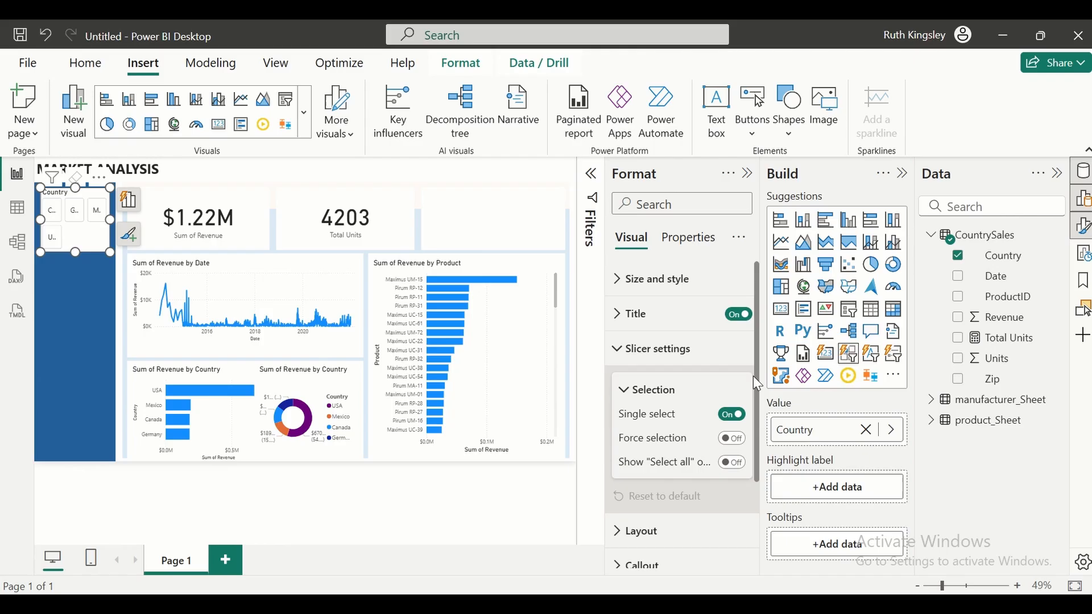
pyautogui.click(628, 349)
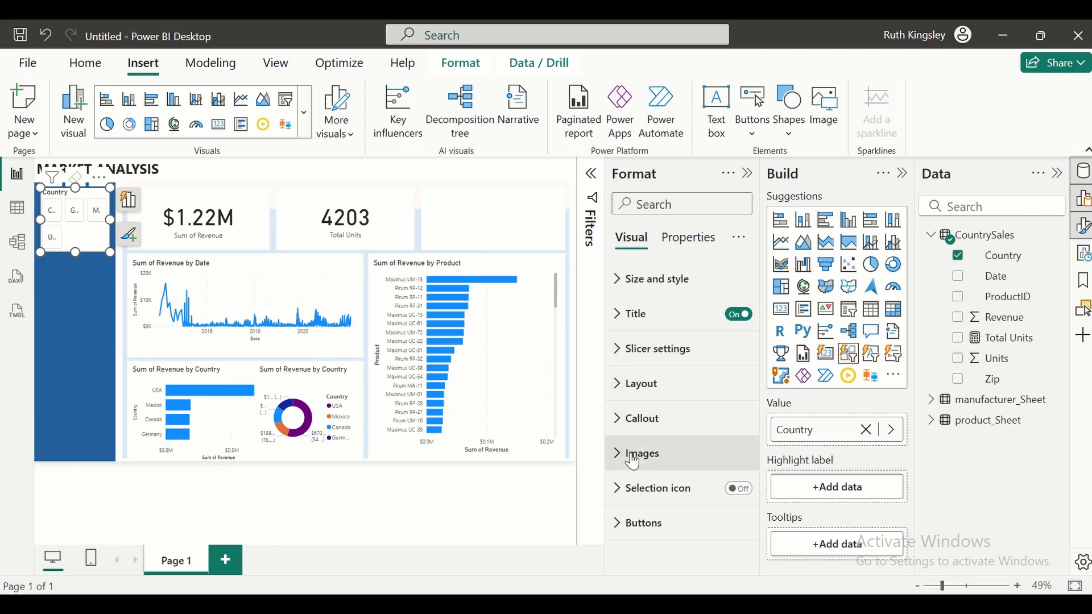
pyautogui.click(621, 384)
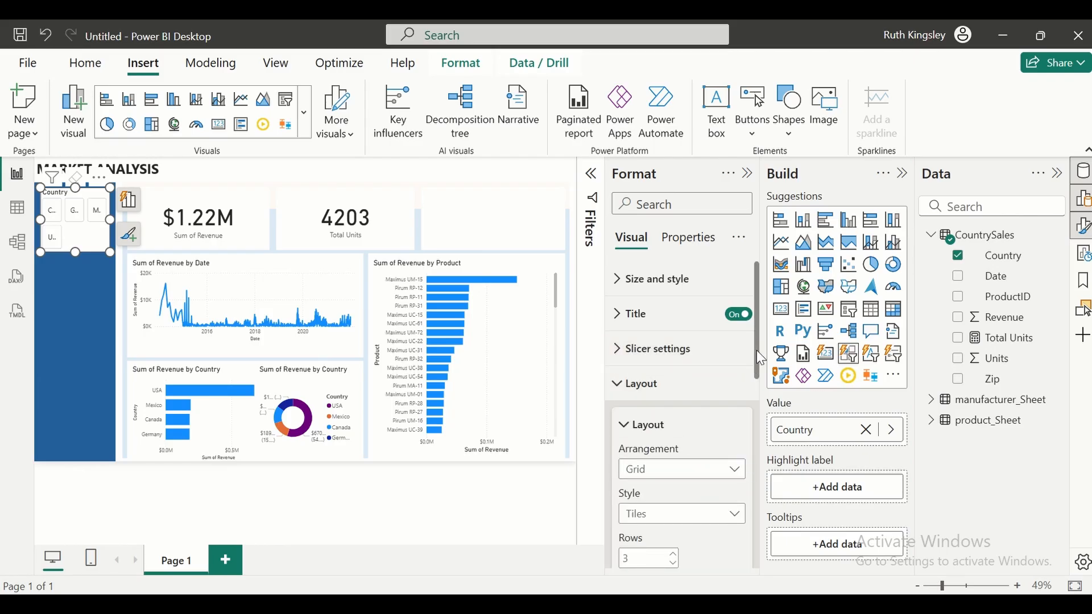
pyautogui.moveTo(756, 360); pyautogui.dragTo(758, 421)
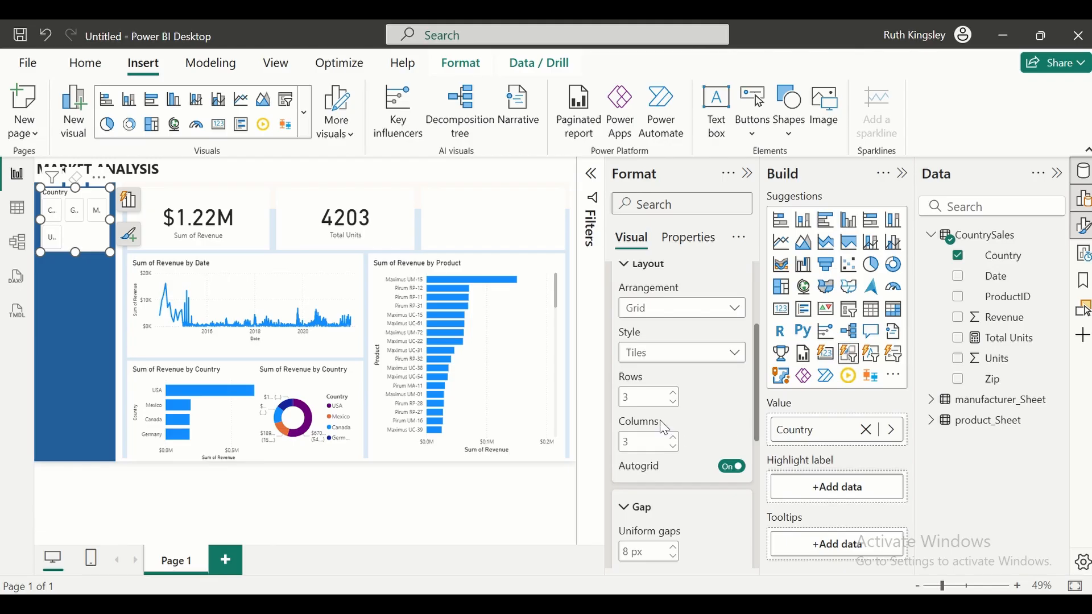
pyautogui.doubleClick(642, 445)
pyautogui.write('1')
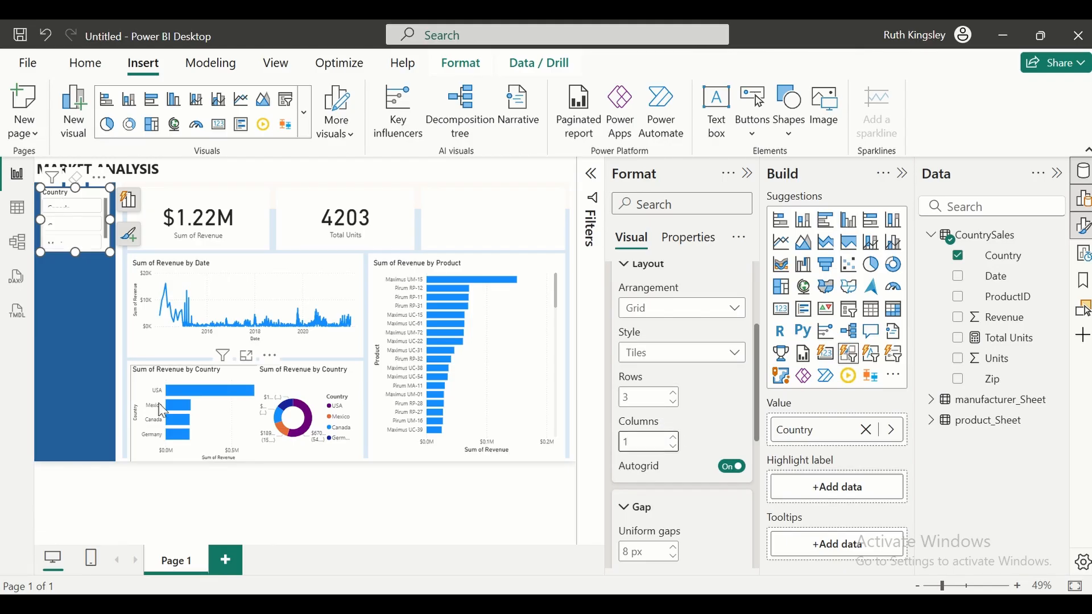
# - Set the Country slicer's layout to 4 rows and lengthen the slicer to a height of about 267
pyautogui.moveTo(79, 254); pyautogui.dragTo(81, 273)
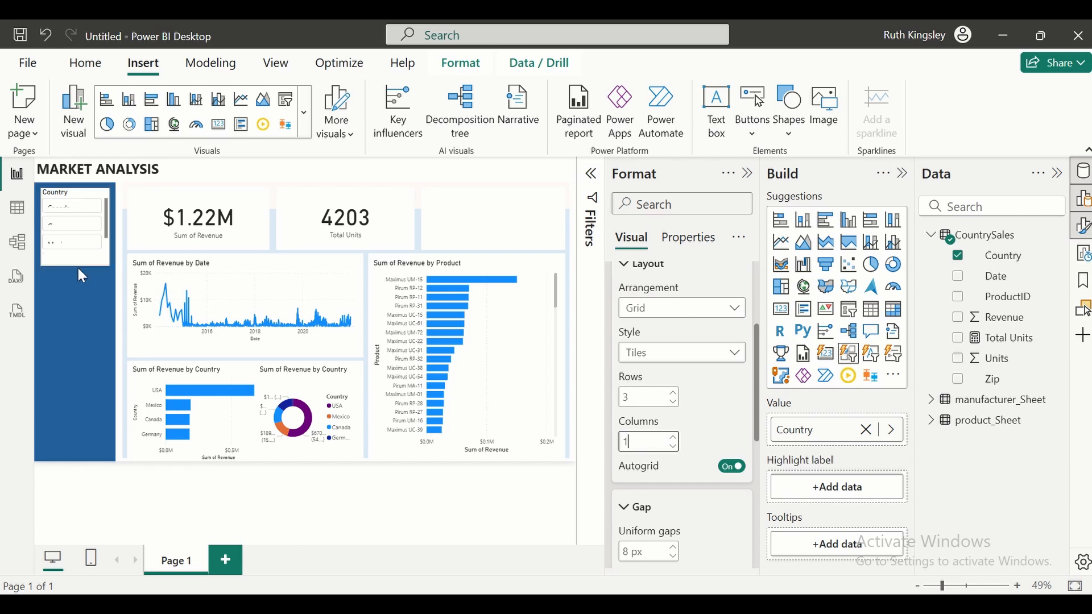
pyautogui.click(80, 260)
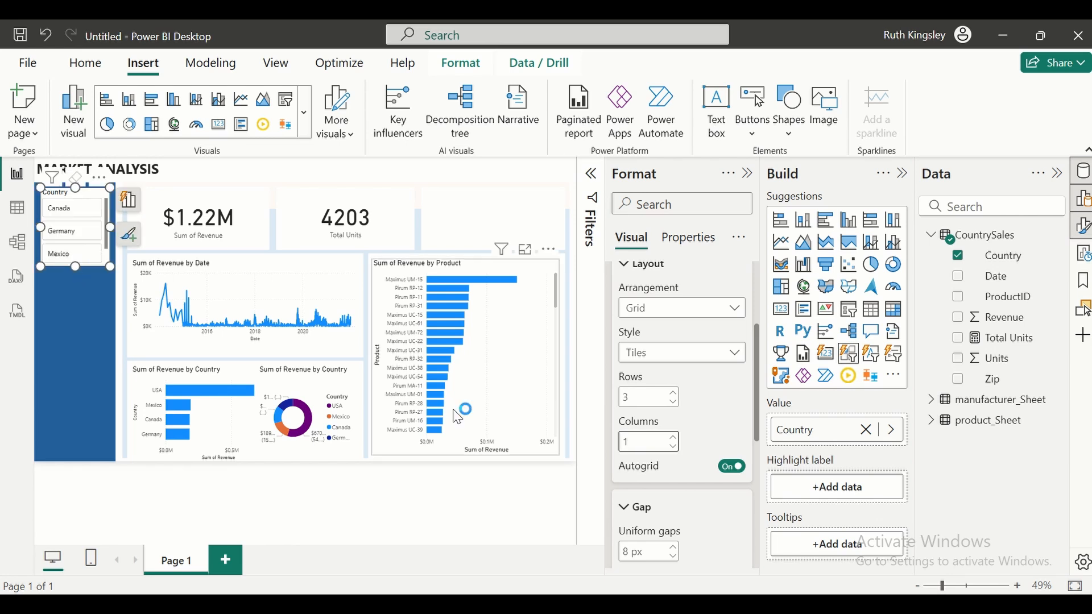
pyautogui.doubleClick(634, 401)
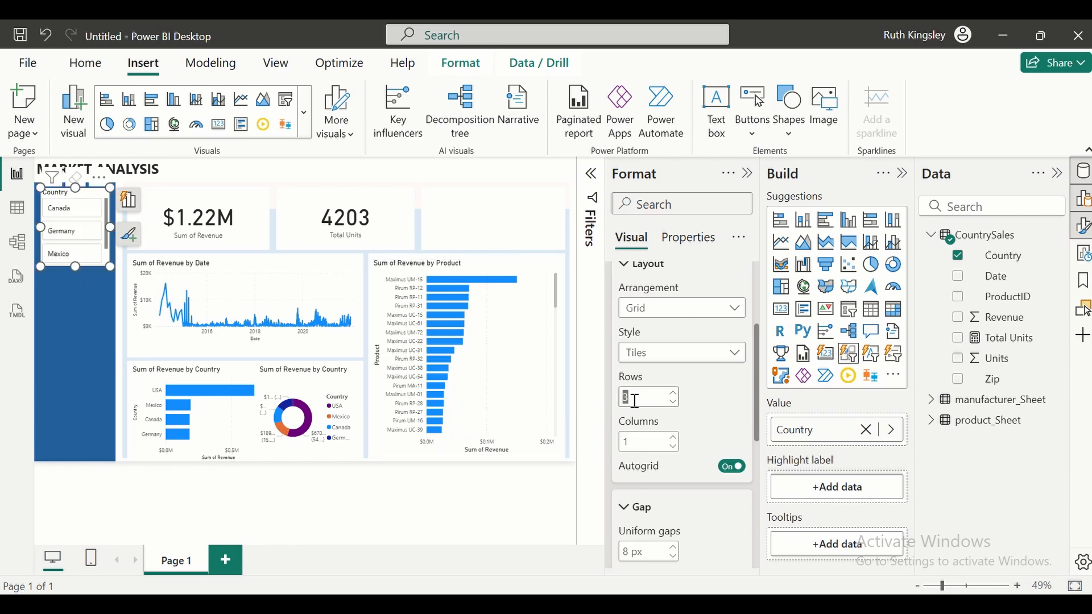
pyautogui.write('4')
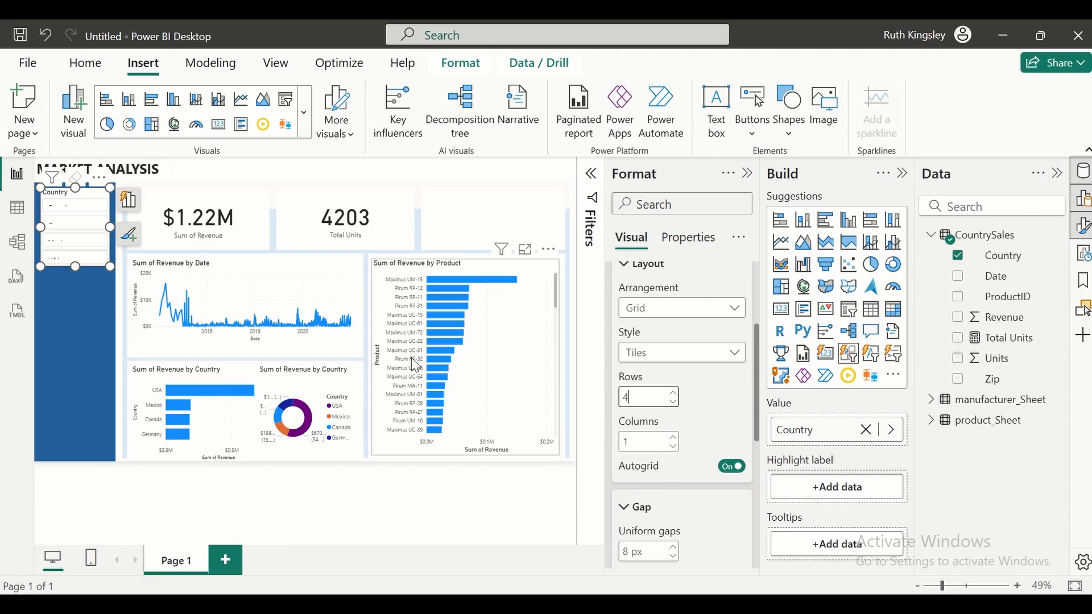
pyautogui.moveTo(74, 266); pyautogui.dragTo(74, 302)
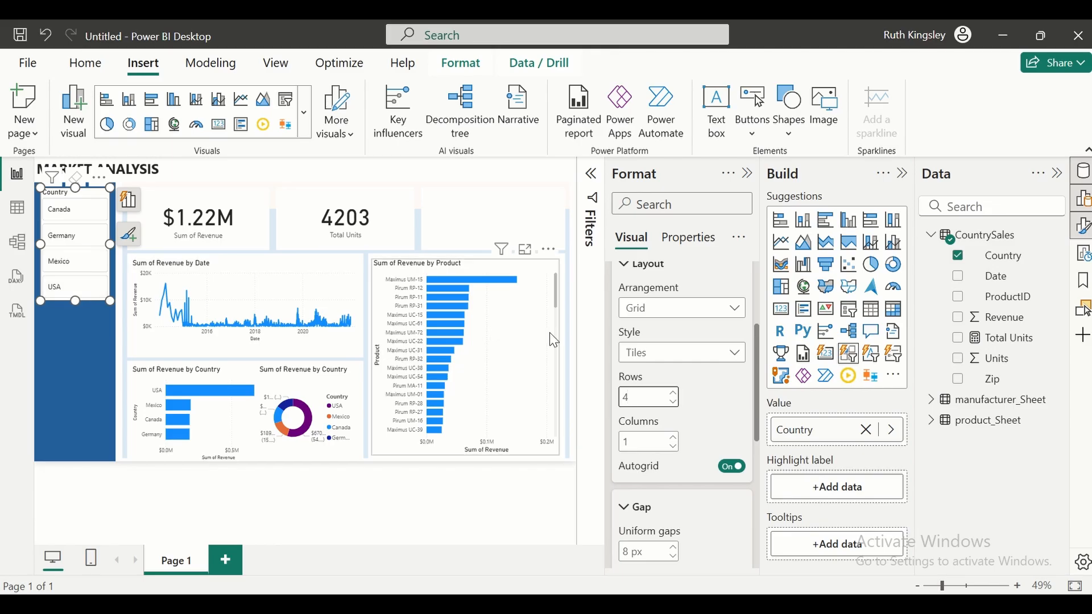
# - Turn off the Country slicer's background and move the slicer slightly down the blue strip
pyautogui.click(623, 265)
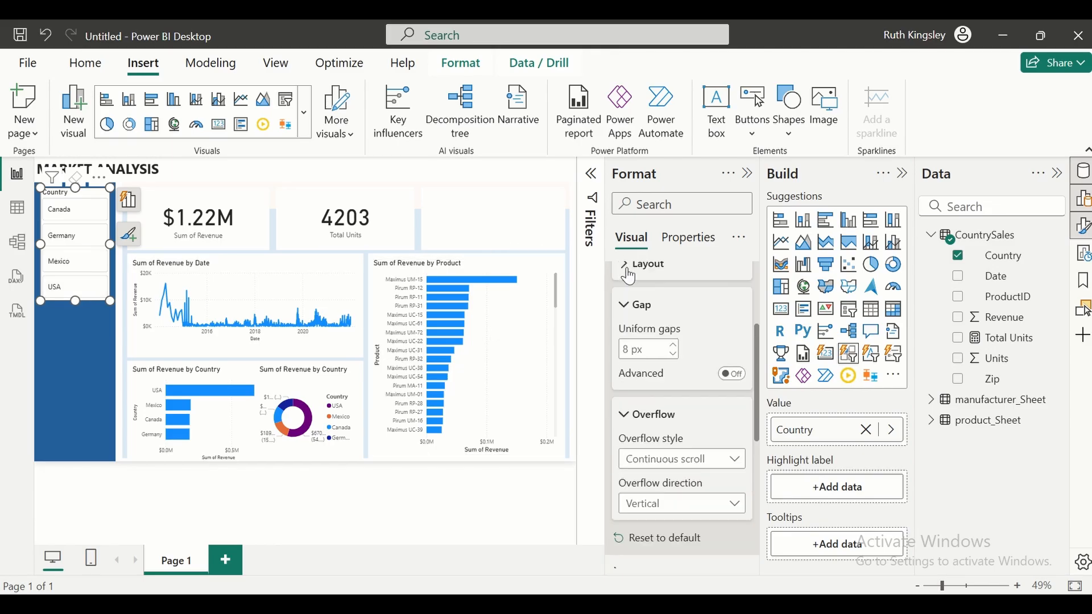
pyautogui.moveTo(760, 373); pyautogui.dragTo(756, 263)
pyautogui.click(620, 280)
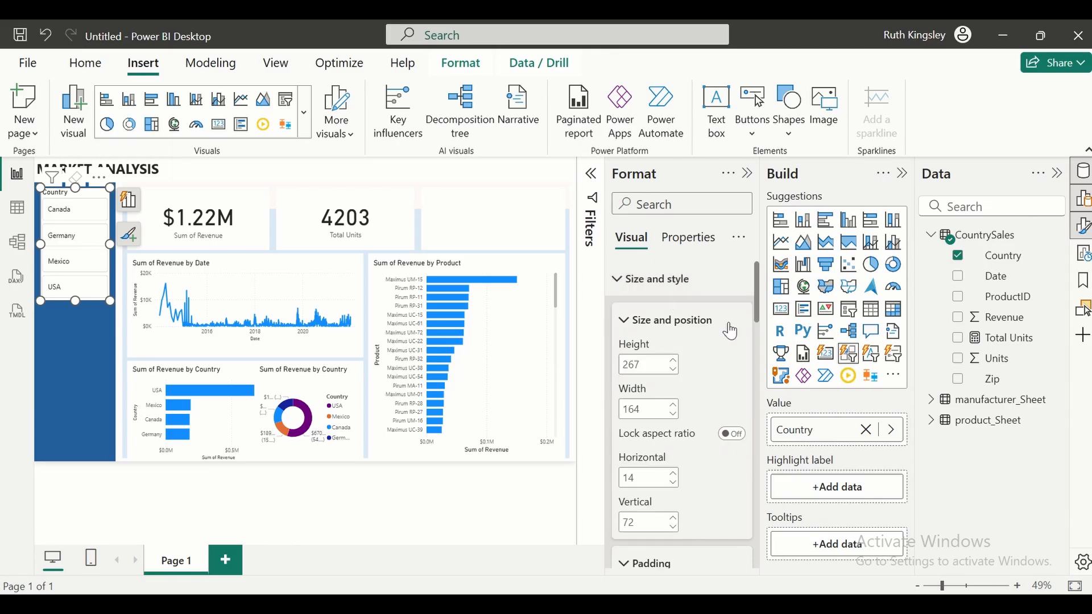
pyautogui.moveTo(756, 286); pyautogui.dragTo(770, 480)
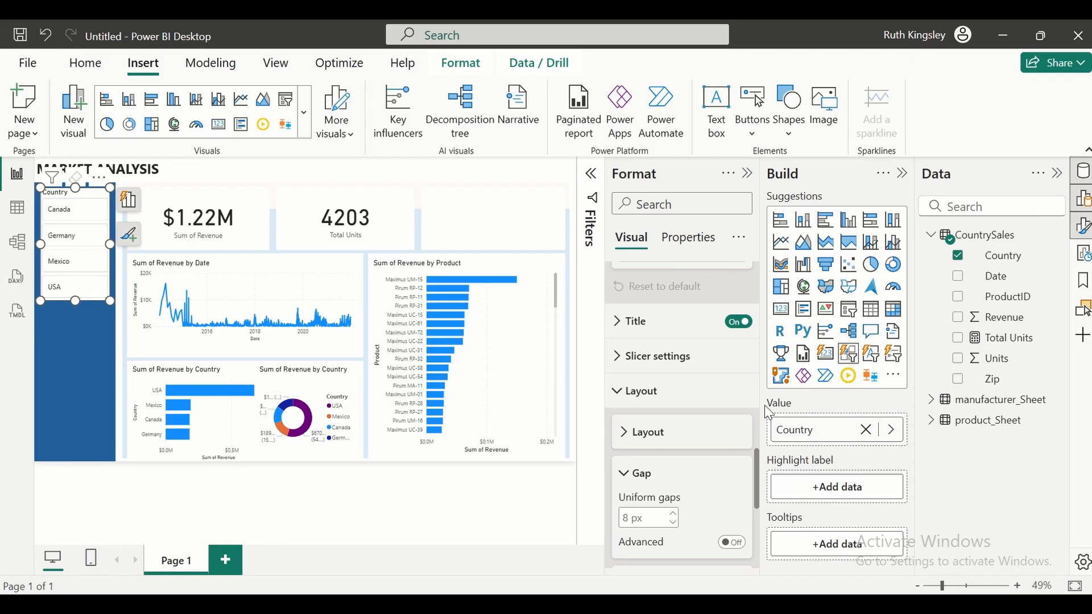
pyautogui.moveTo(756, 470); pyautogui.dragTo(751, 349)
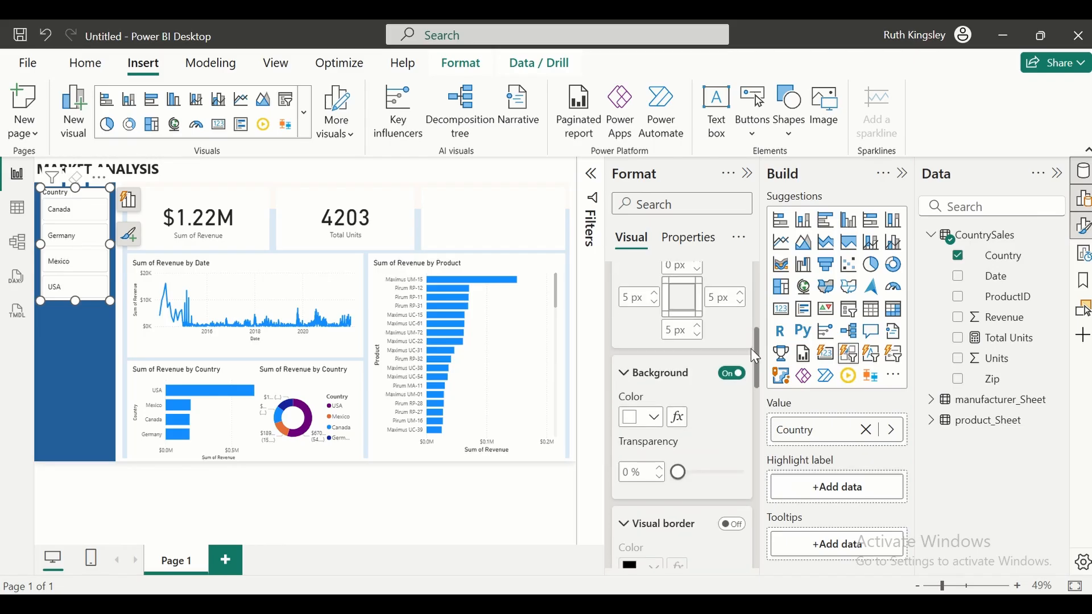
pyautogui.click(734, 376)
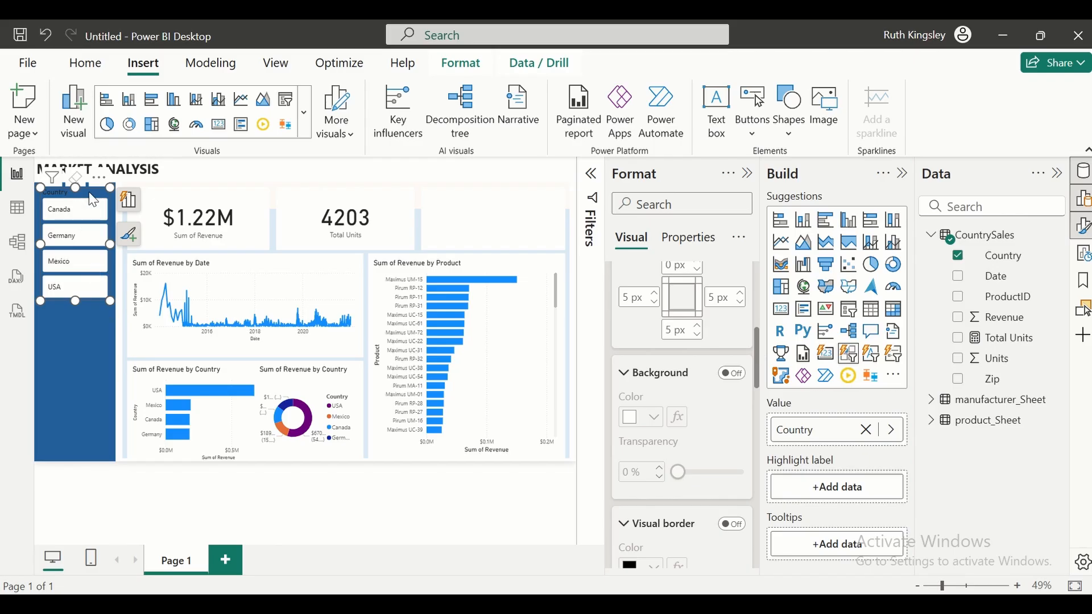
pyautogui.moveTo(93, 200); pyautogui.dragTo(93, 217)
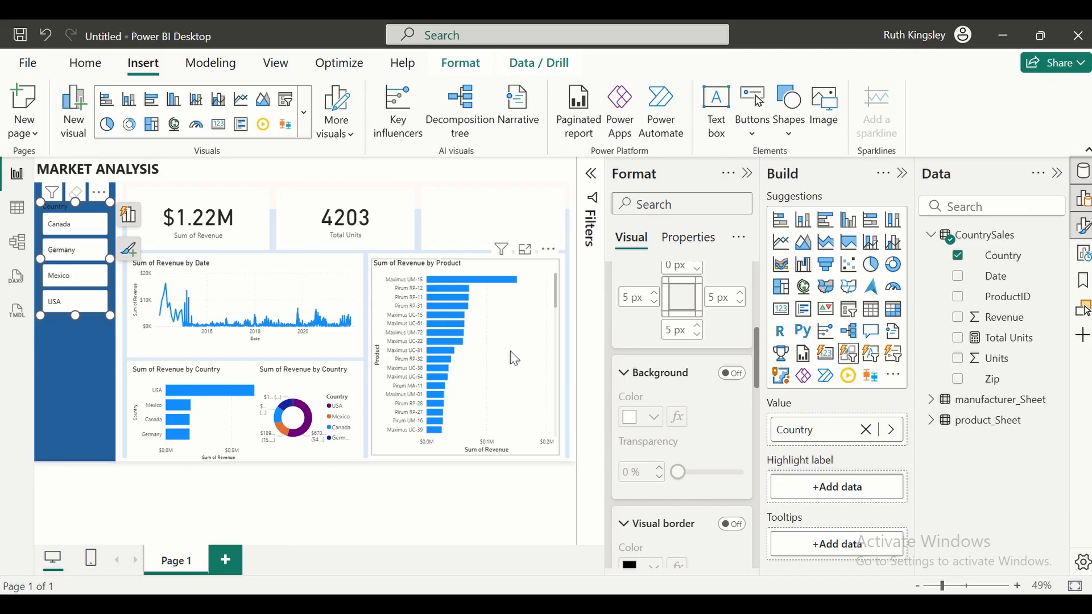
pyautogui.moveTo(345, 314)
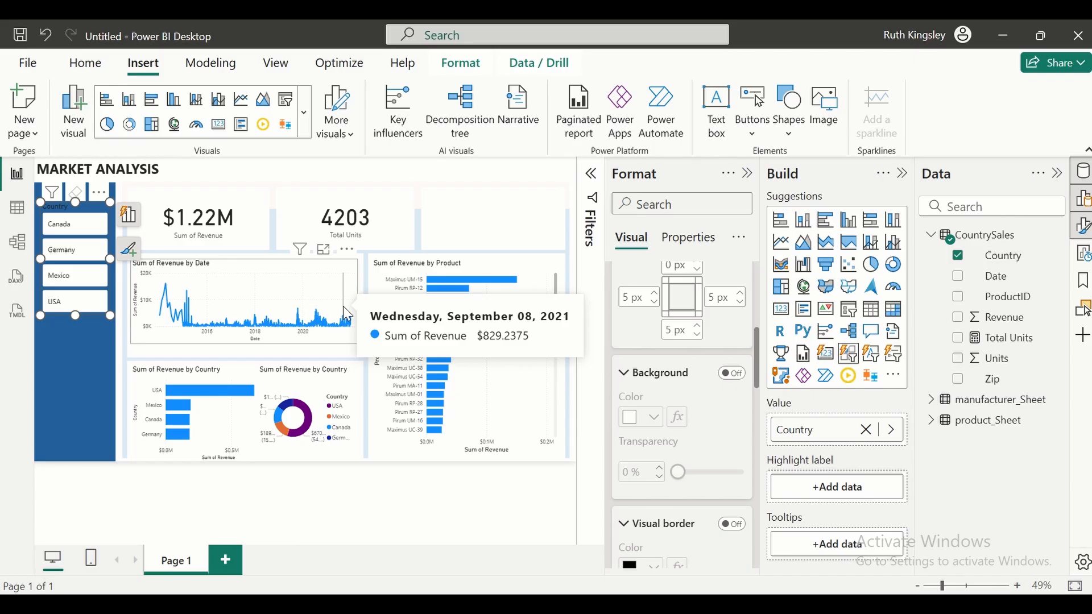
pyautogui.click(272, 71)
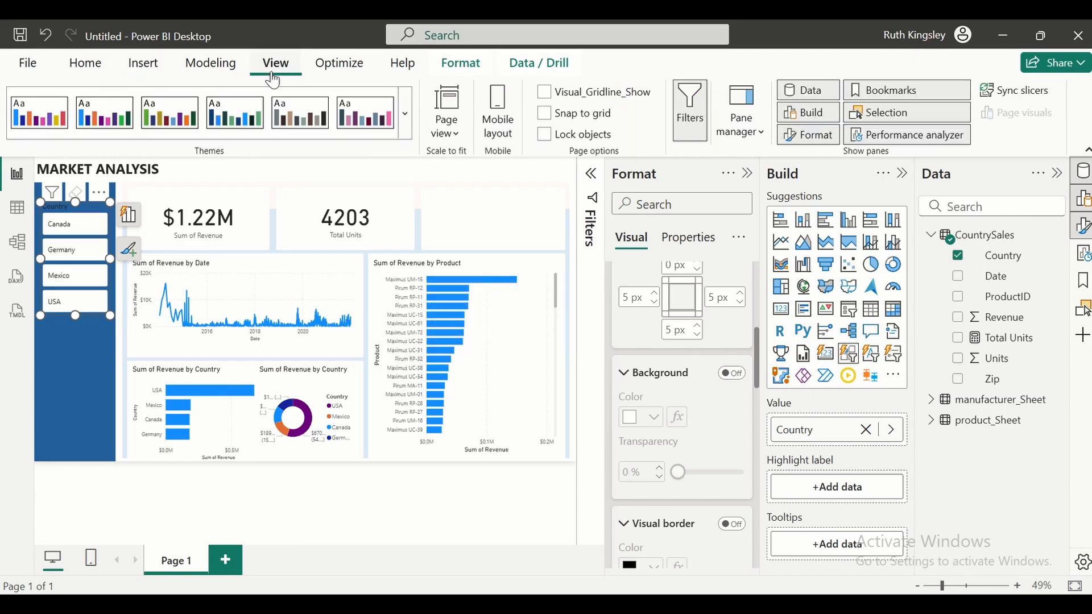
pyautogui.click(406, 129)
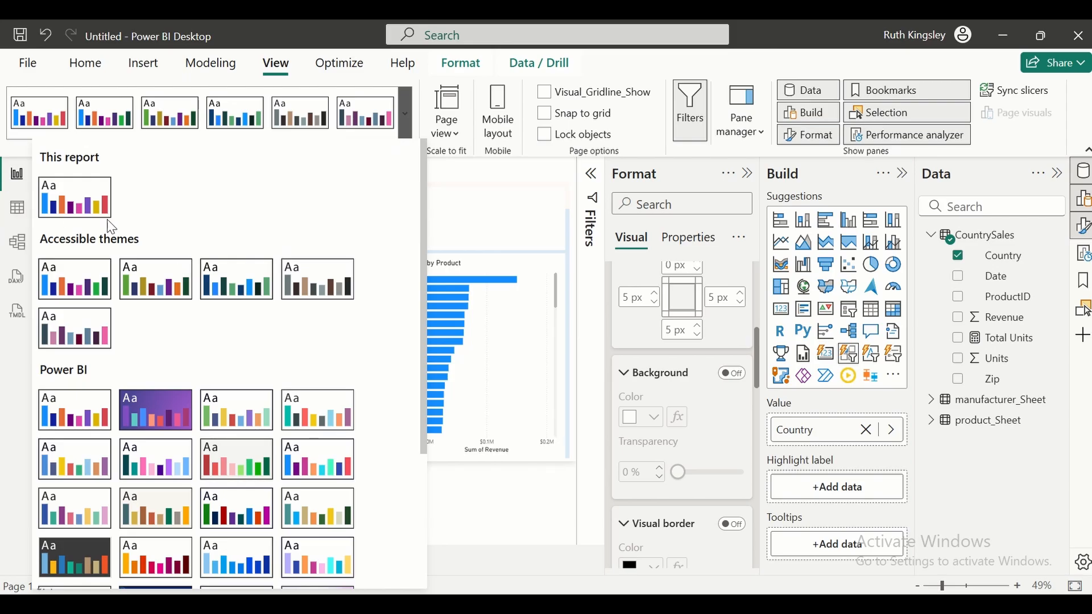
pyautogui.moveTo(423, 168); pyautogui.dragTo(429, 255)
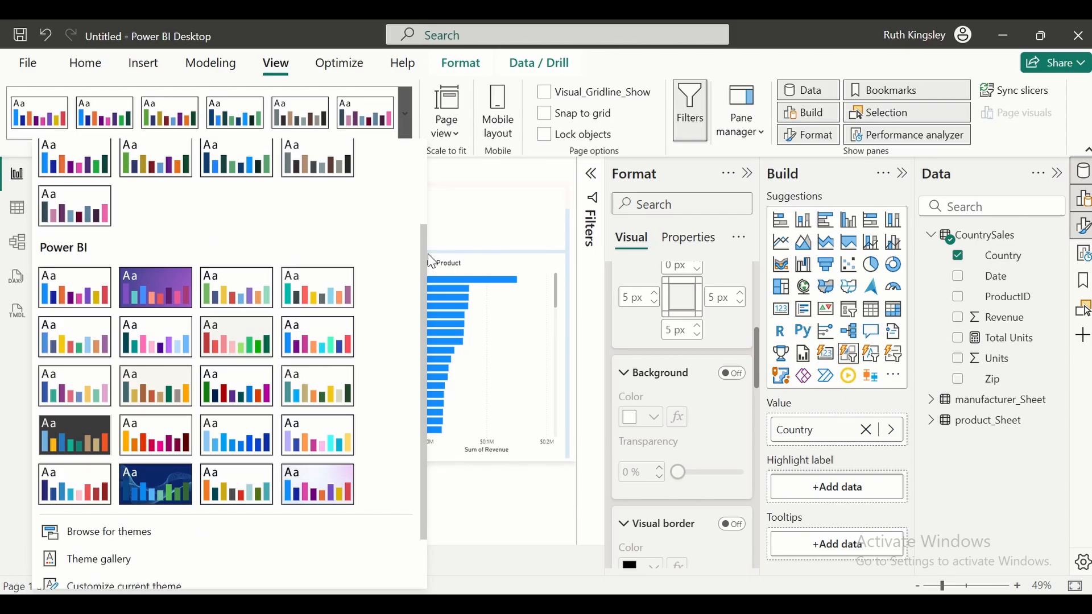
pyautogui.click(546, 203)
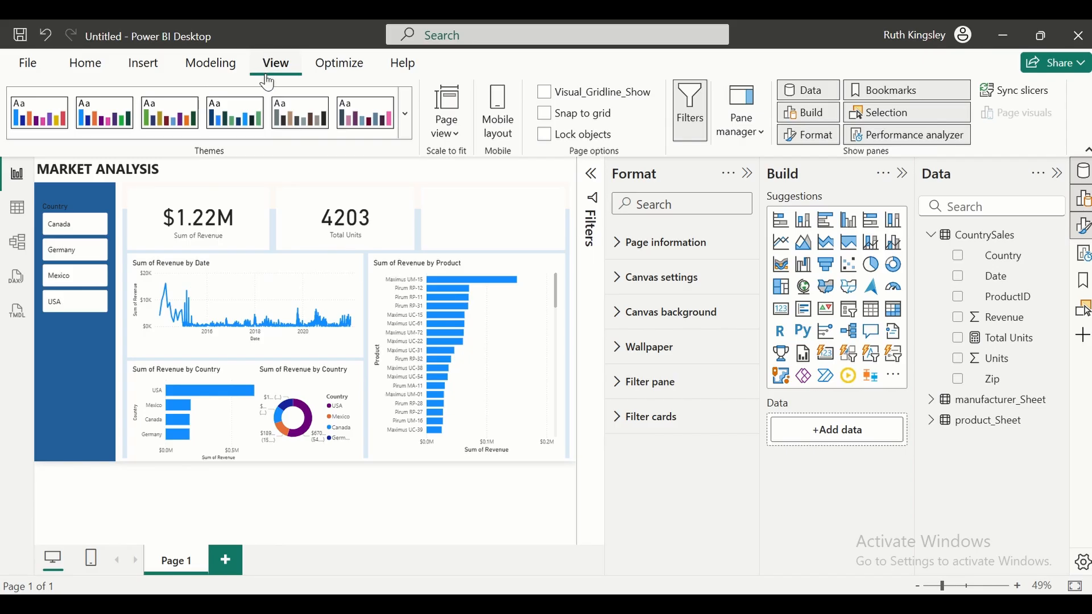
# - Customize the current report theme by setting Color 1 to #215F9A, and apply it
pyautogui.click(403, 117)
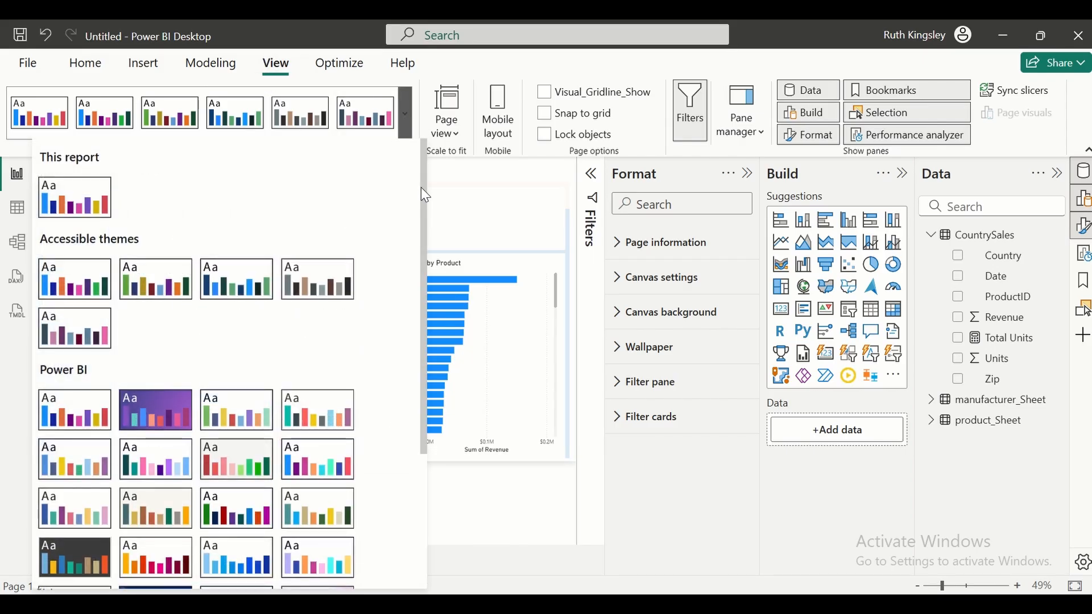
pyautogui.moveTo(423, 189); pyautogui.dragTo(428, 336)
pyautogui.click(194, 517)
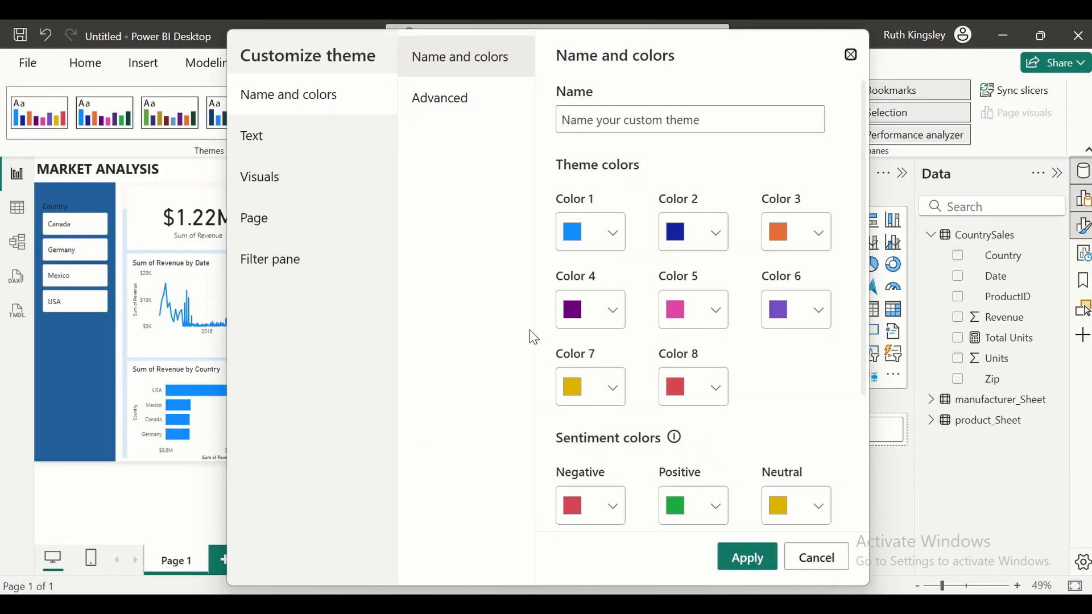
pyautogui.click(614, 238)
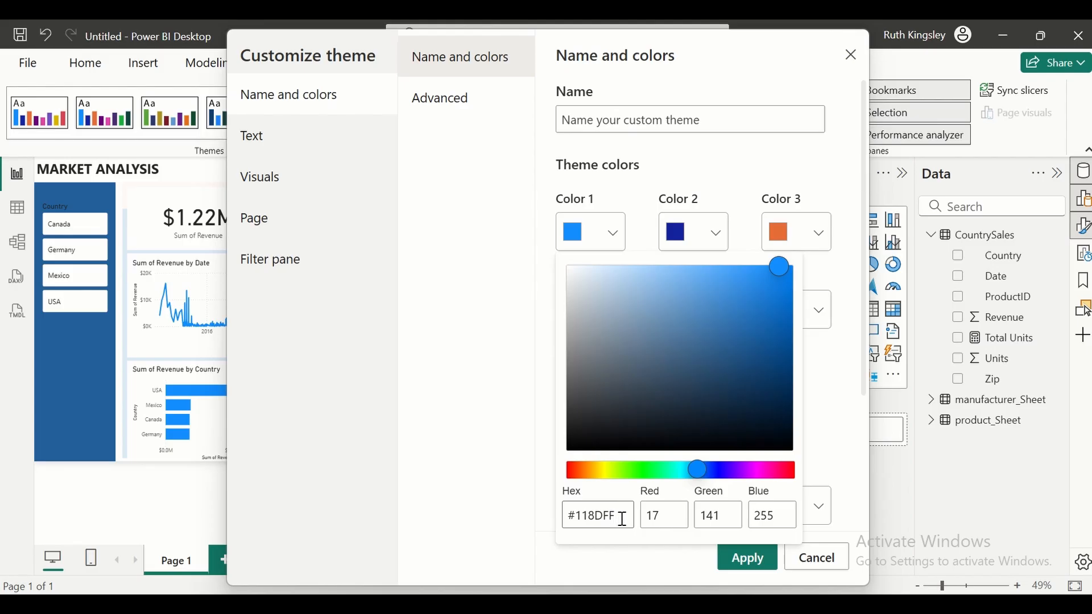
pyautogui.moveTo(624, 520); pyautogui.dragTo(567, 526)
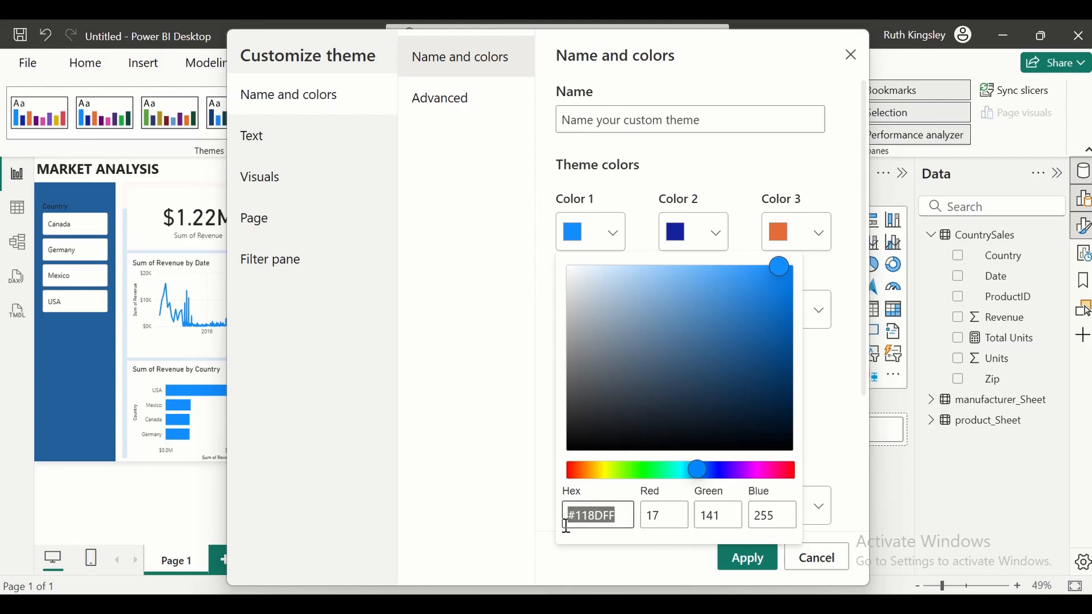
pyautogui.write('#215F9A')
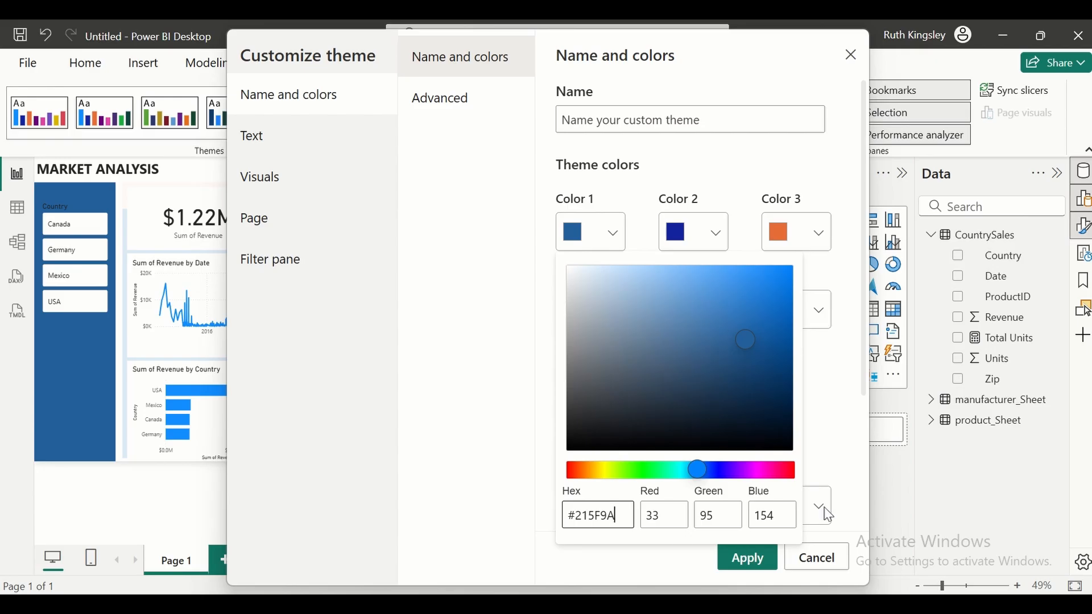
pyautogui.click(832, 378)
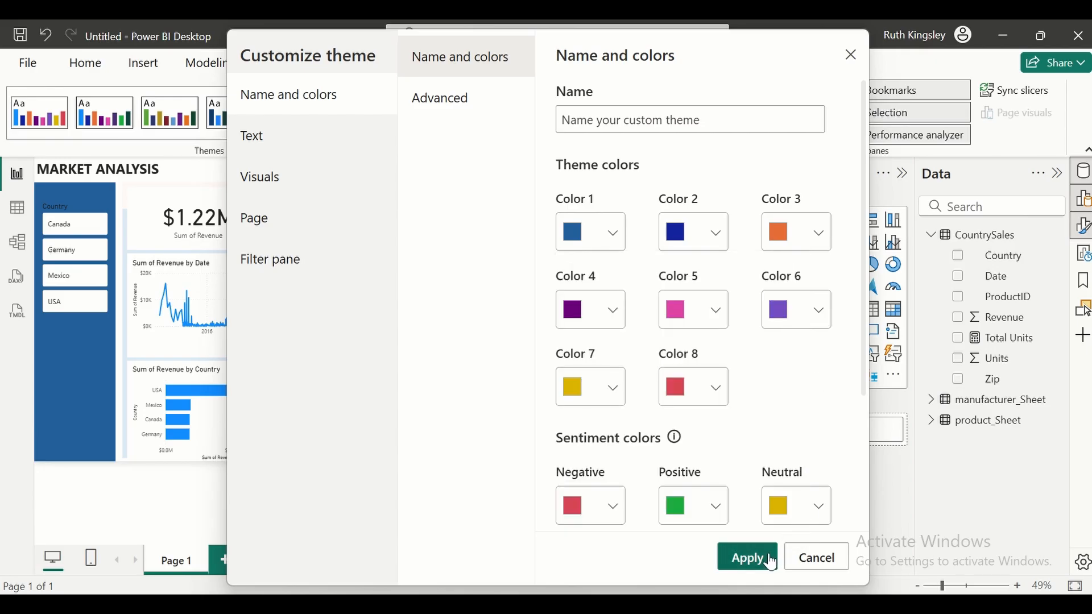
pyautogui.click(749, 558)
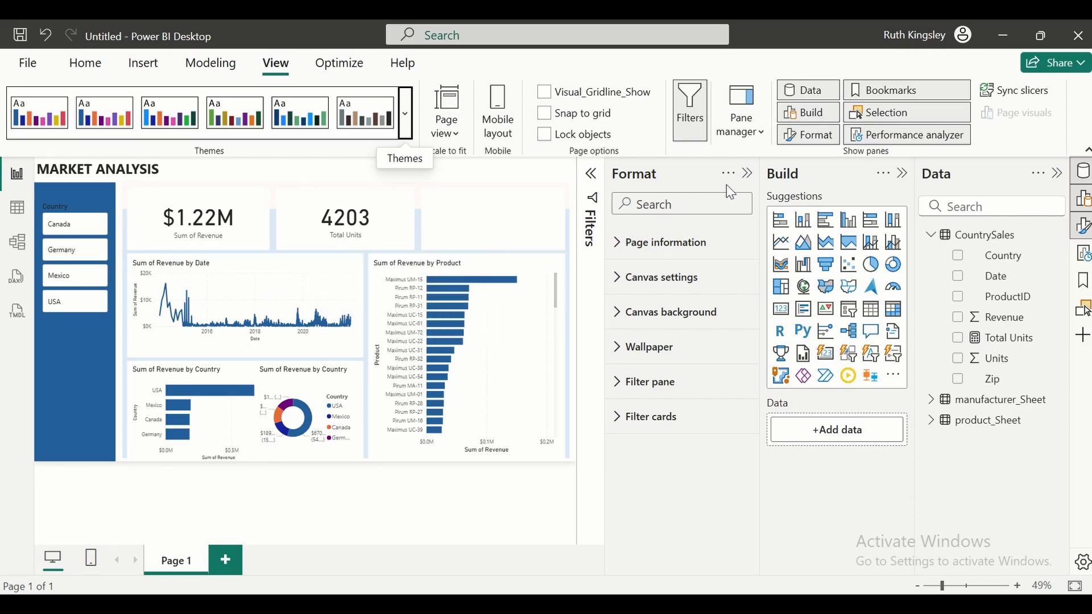
# - Collapse the Format and Build panes to enlarge the report canvas, leaving no visual selected
pyautogui.click(746, 173)
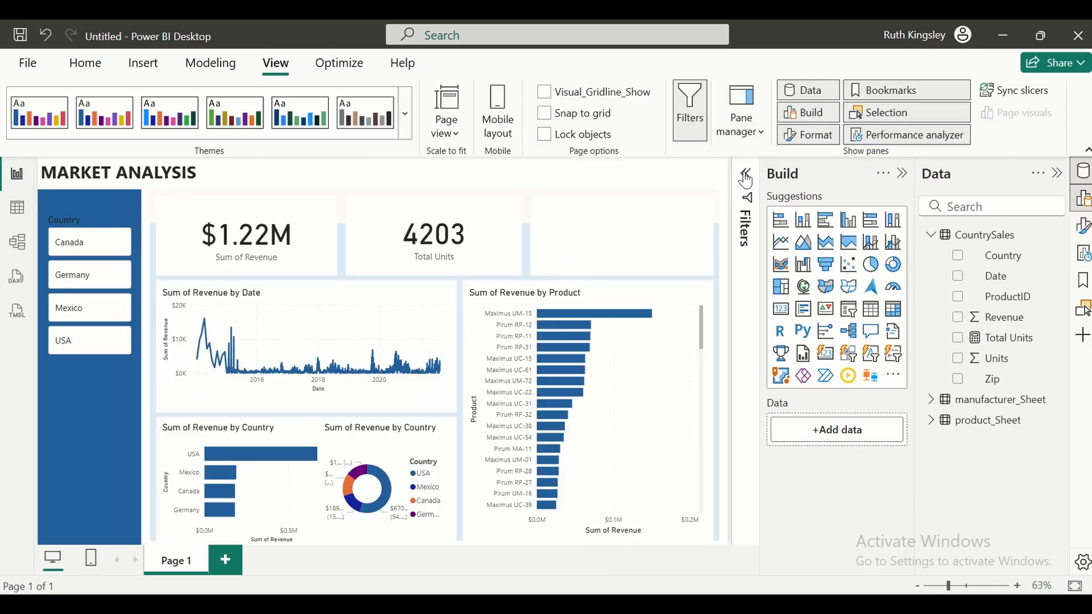
pyautogui.click(904, 177)
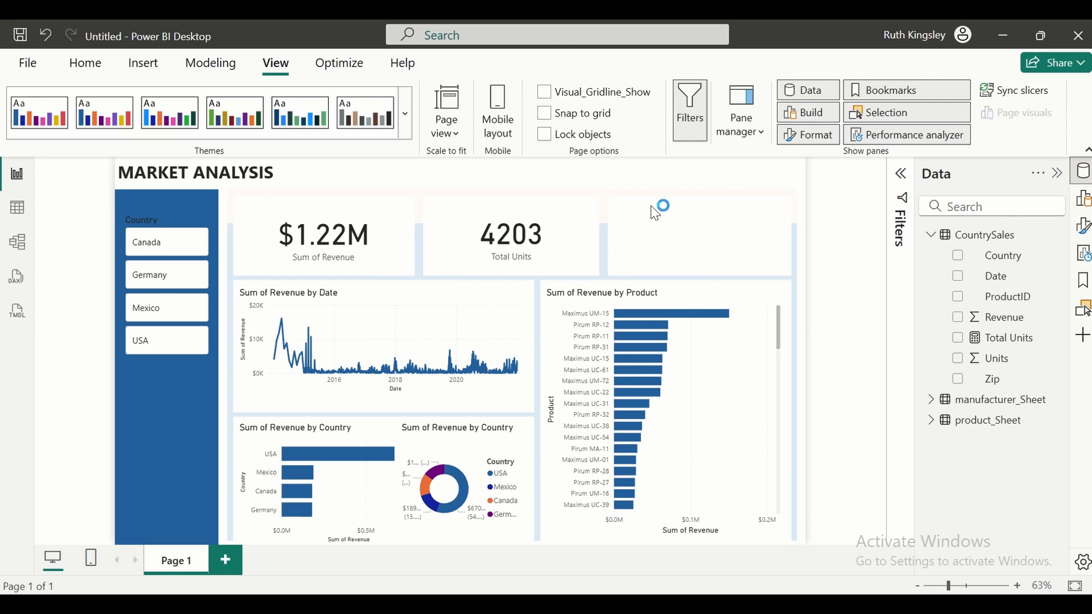
pyautogui.click(175, 234)
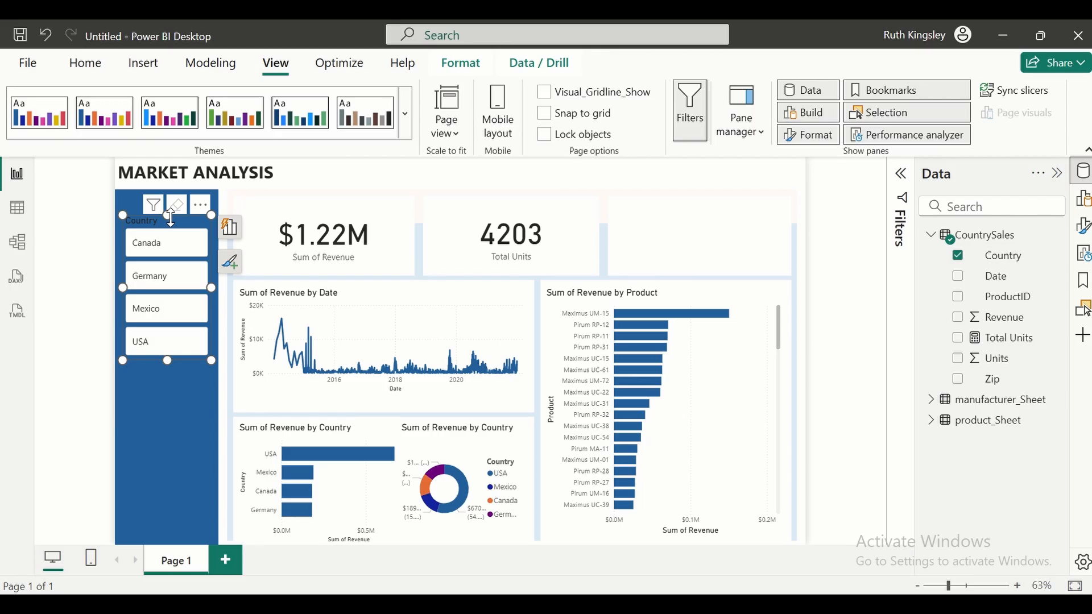
pyautogui.click(490, 195)
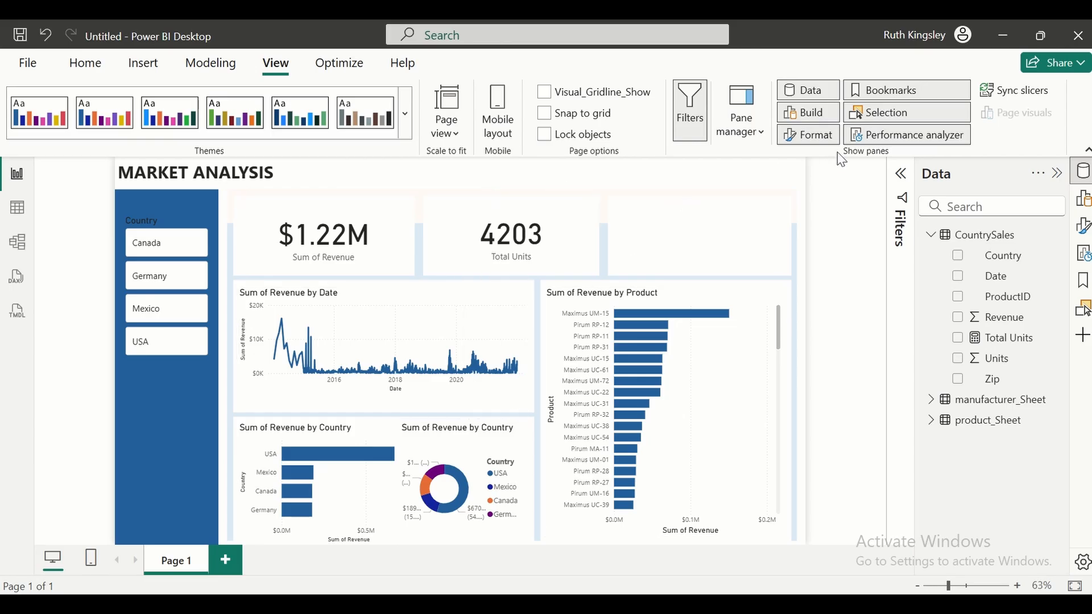
# - Start publishing the report and save it as Market Analysis Report in the Project 1 folder under Documents
pyautogui.click(85, 64)
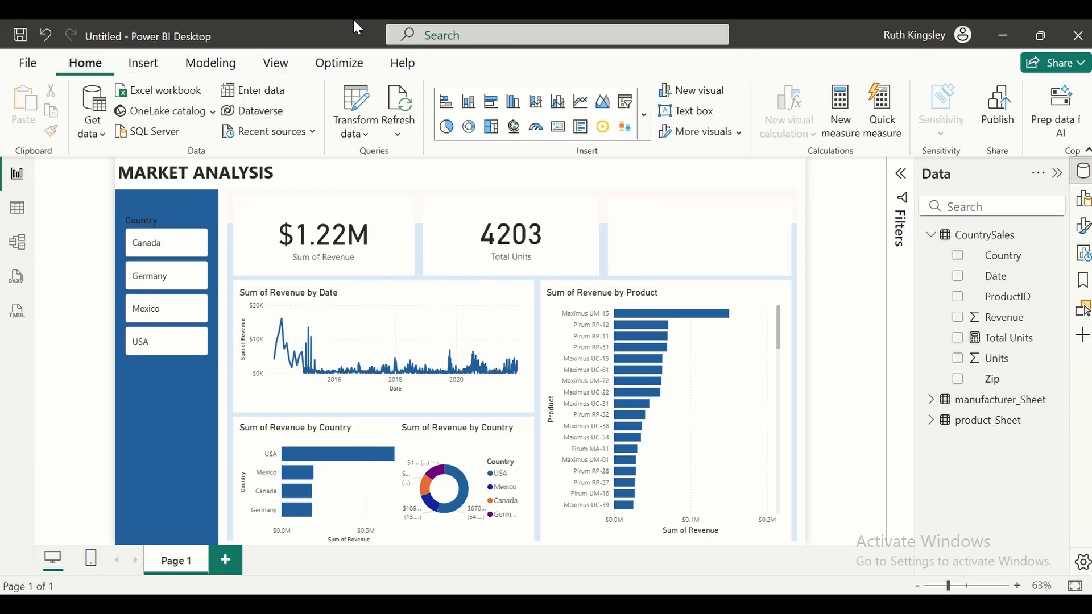
pyautogui.click(1015, 124)
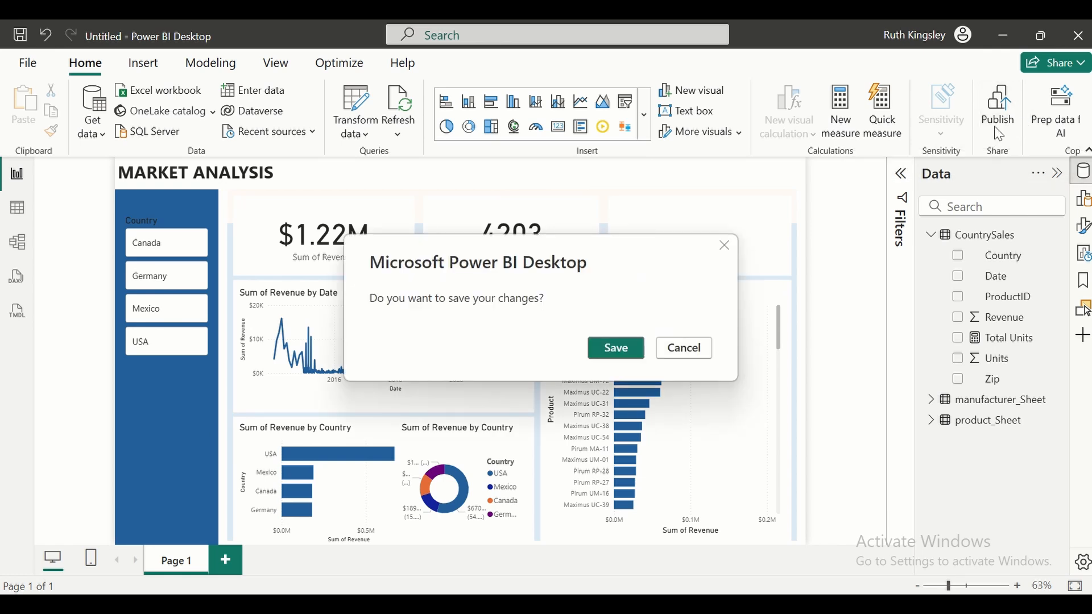
pyautogui.click(624, 352)
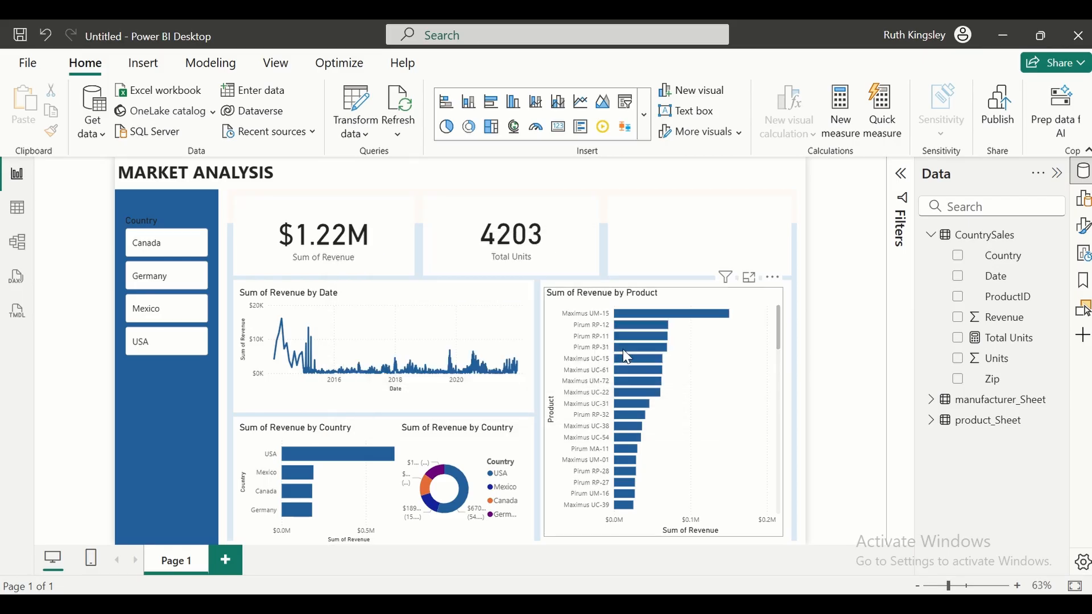
pyautogui.click(425, 481)
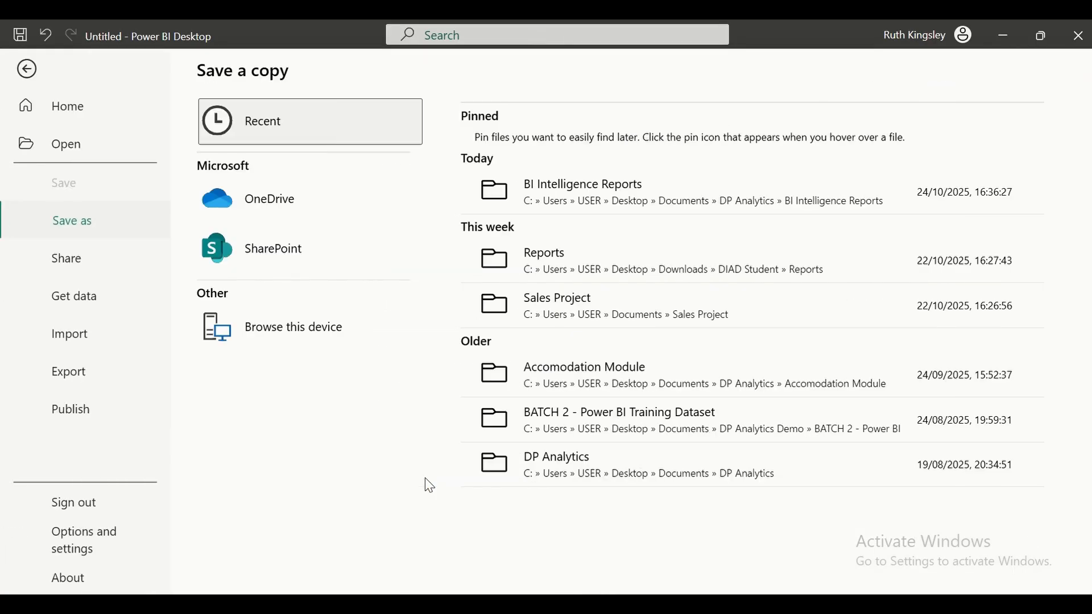
pyautogui.click(289, 335)
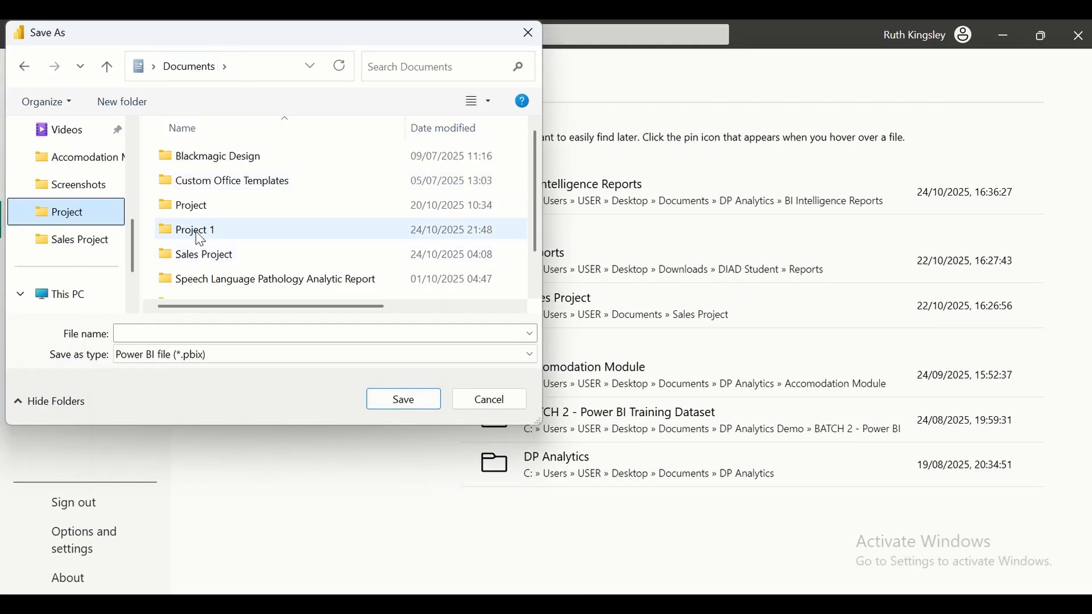
pyautogui.doubleClick(203, 232)
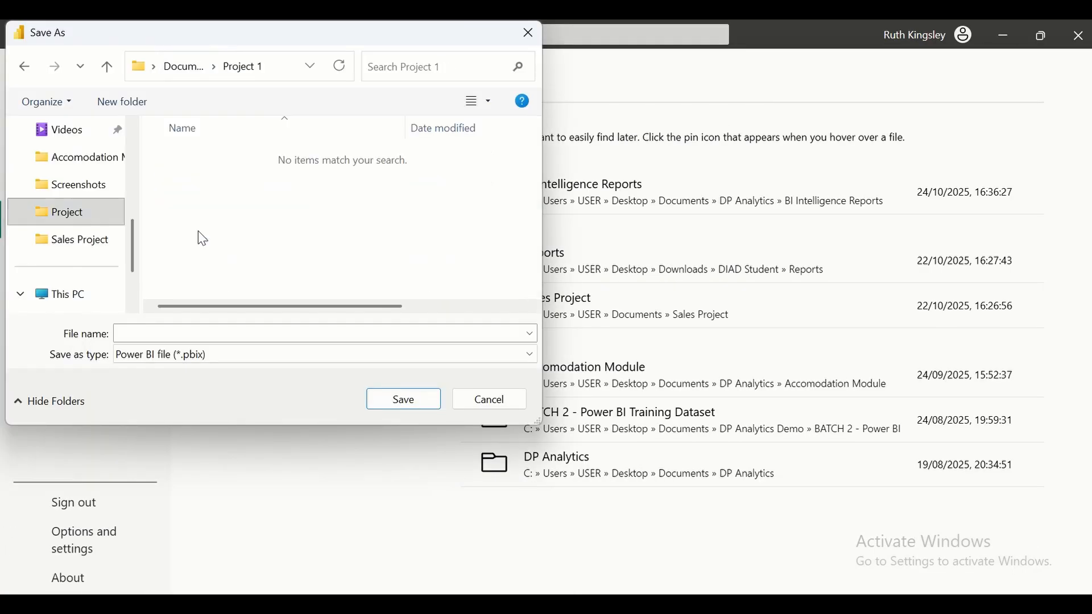
pyautogui.click(197, 335)
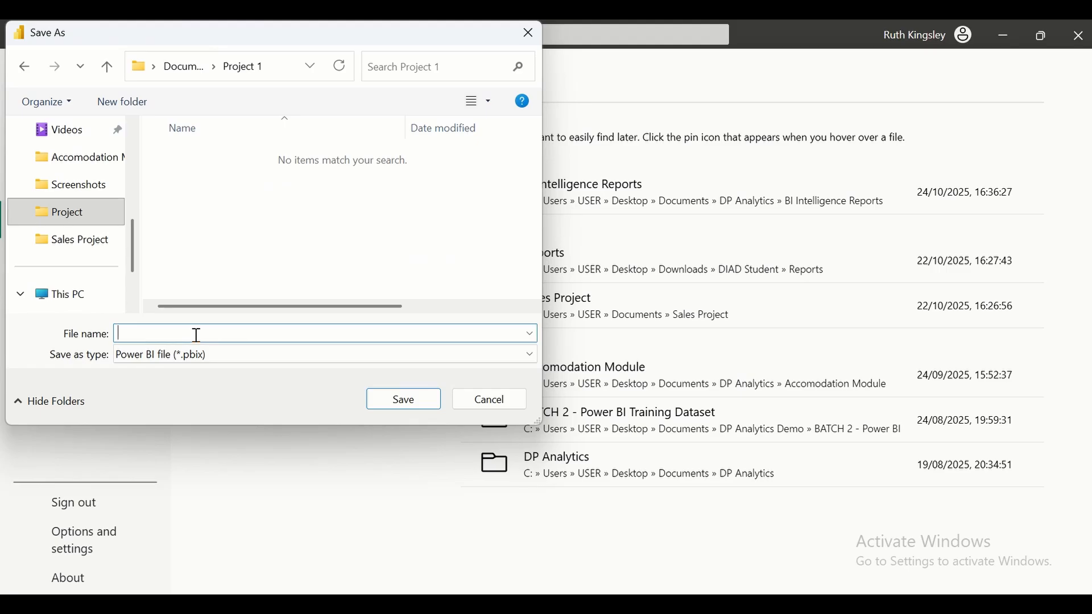
pyautogui.write('Market Analysis Report')
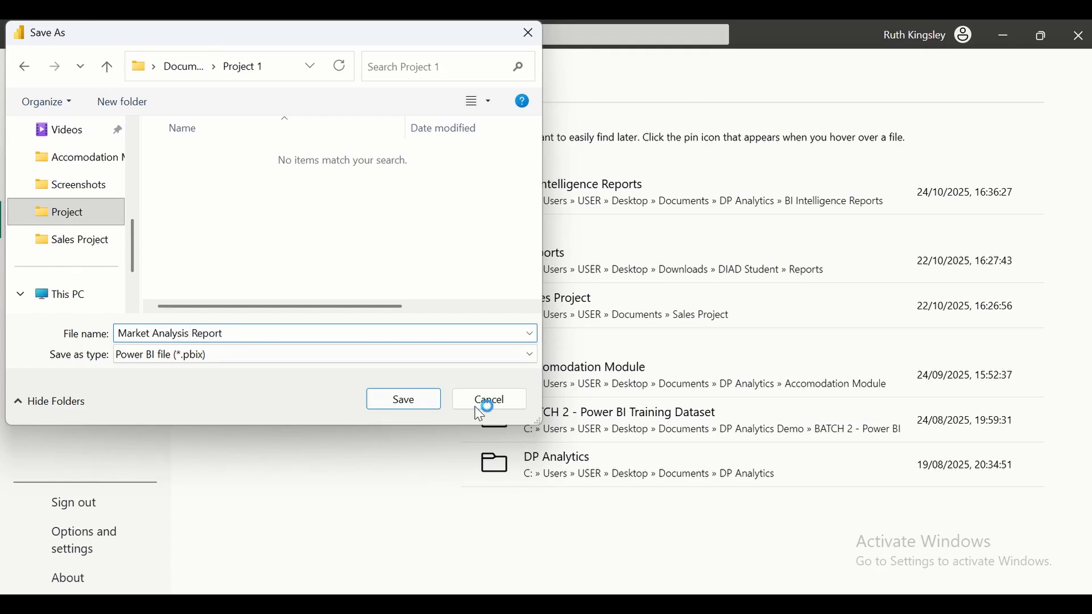
pyautogui.click(401, 407)
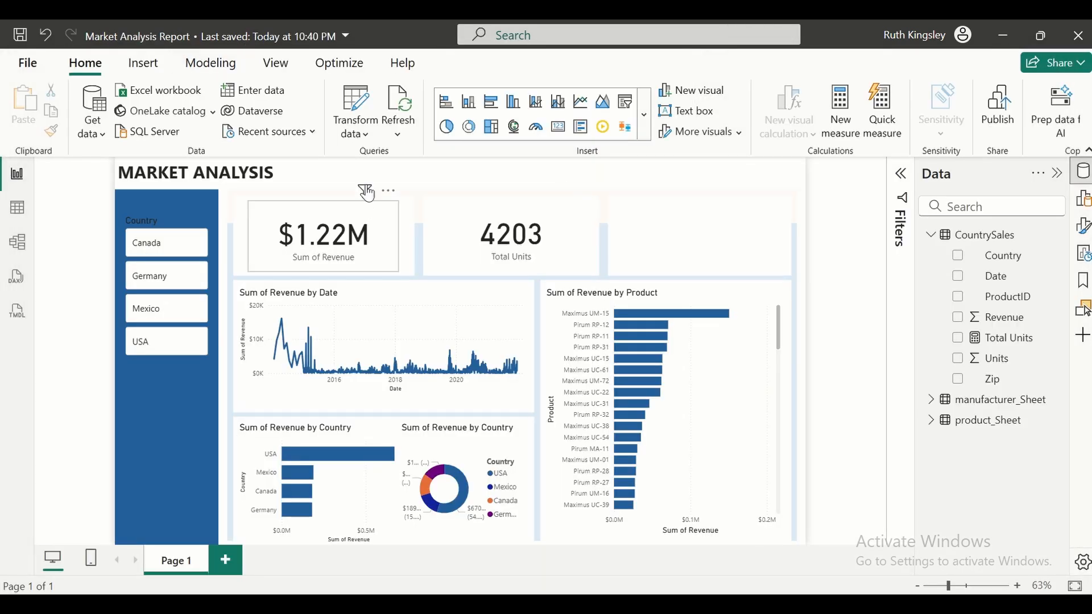
# - Publish the saved report to My workspace
pyautogui.click(1001, 114)
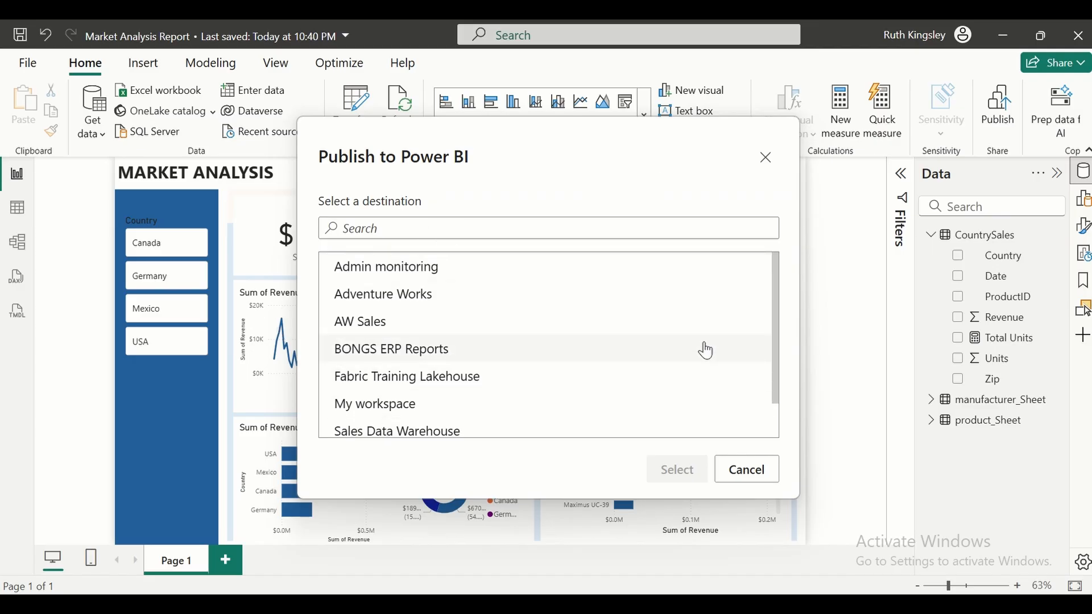
pyautogui.click(395, 407)
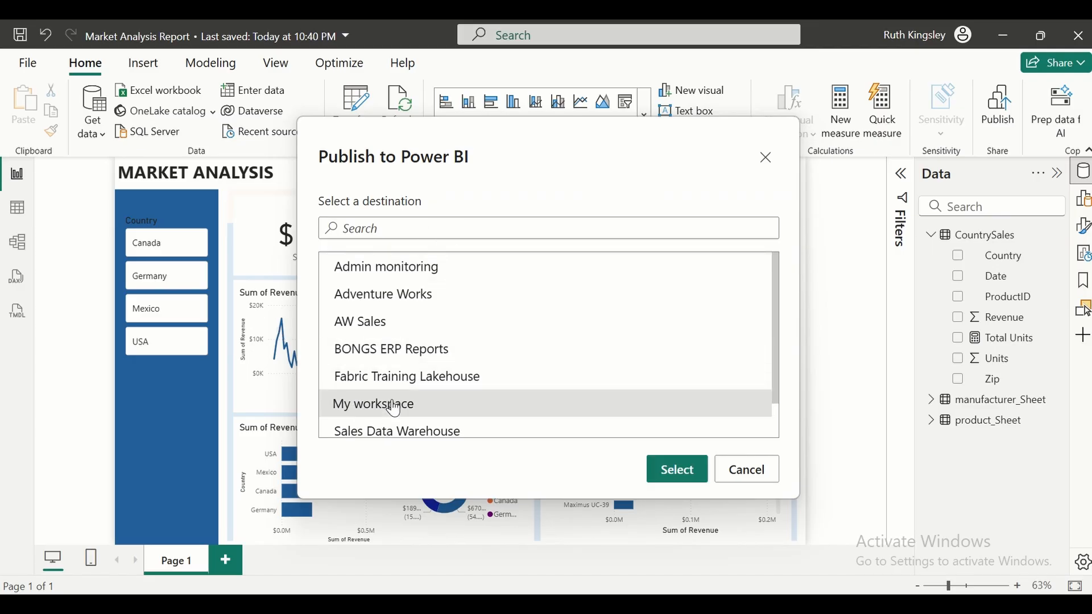
pyautogui.click(676, 470)
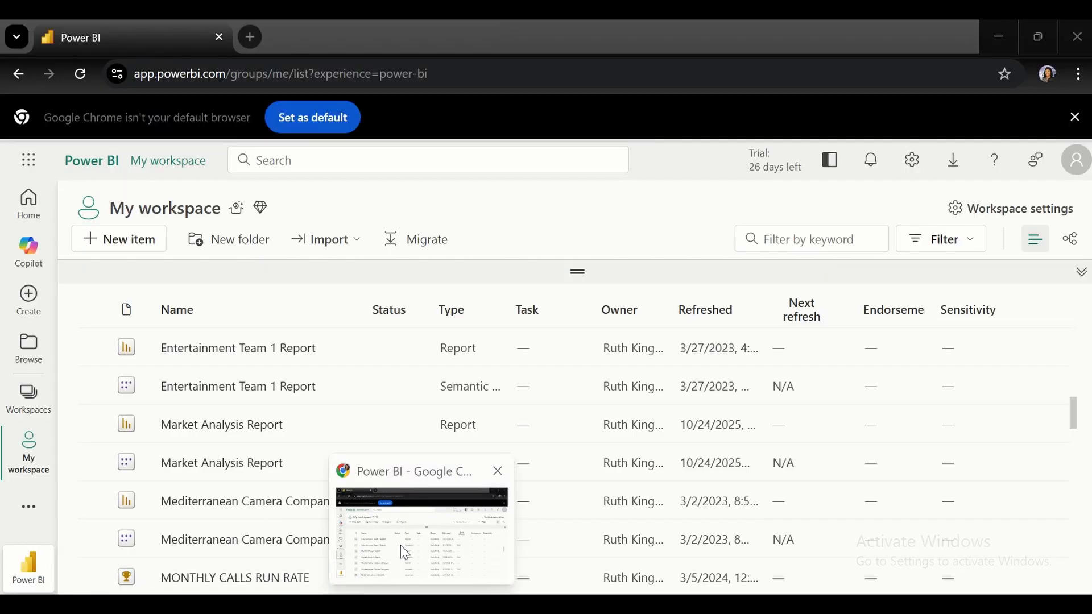
# - Switch to the Power BI service in Chrome, open the published Market Analysis Report and test its Country slicer with Canada, Germany and USA, clearing the selection
pyautogui.click(404, 546)
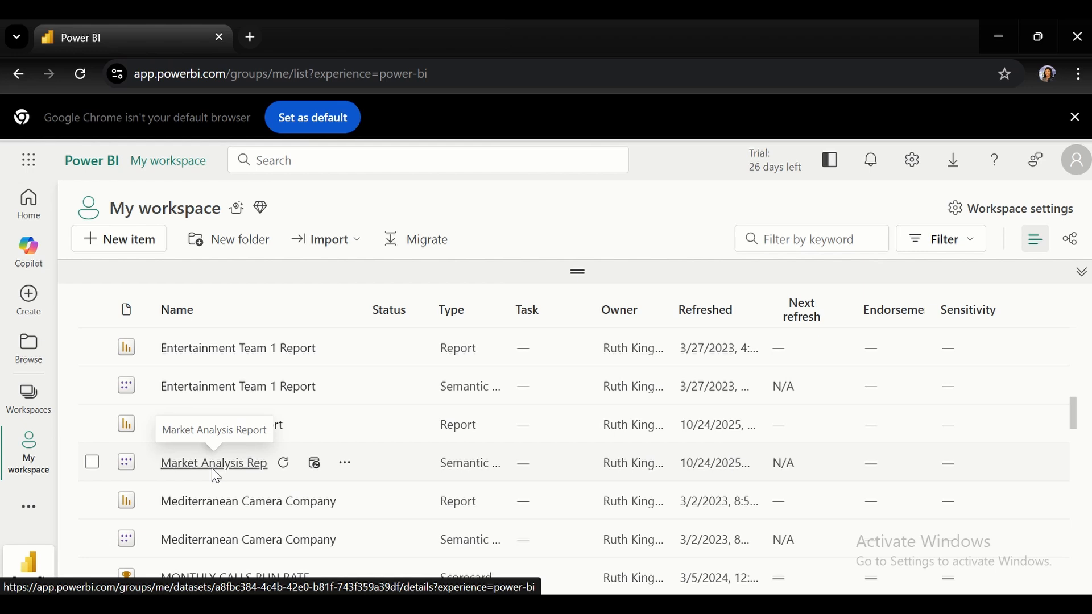
pyautogui.click(205, 431)
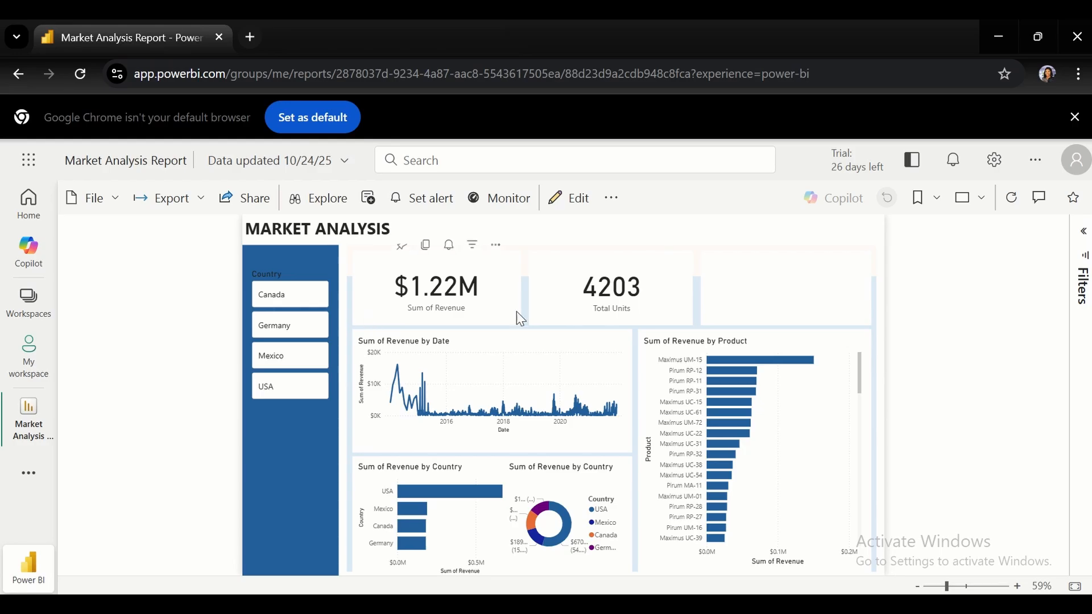
pyautogui.click(281, 301)
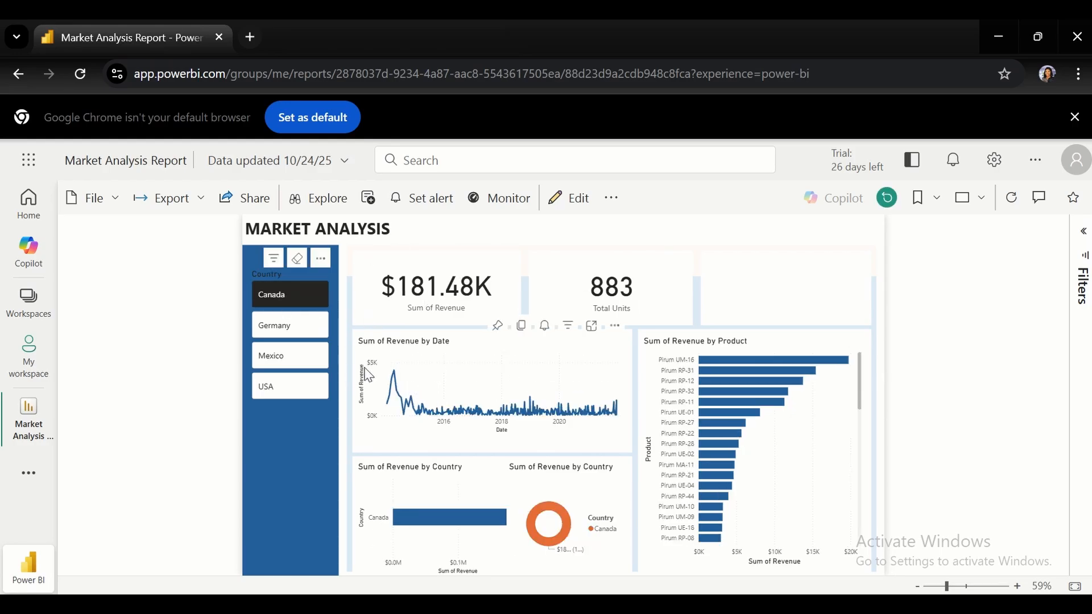
pyautogui.click(296, 335)
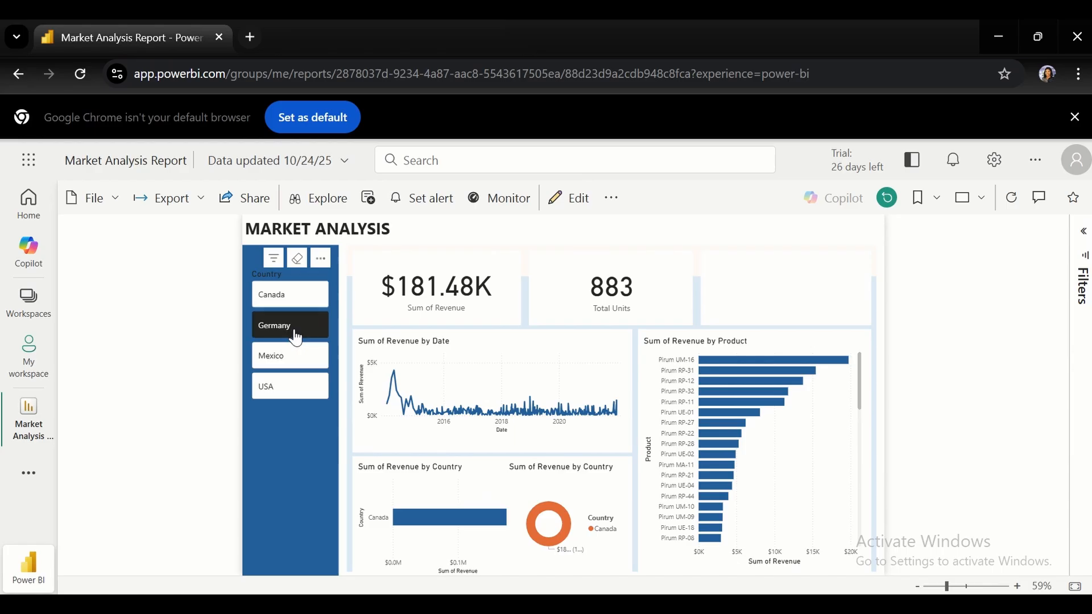
pyautogui.click(292, 388)
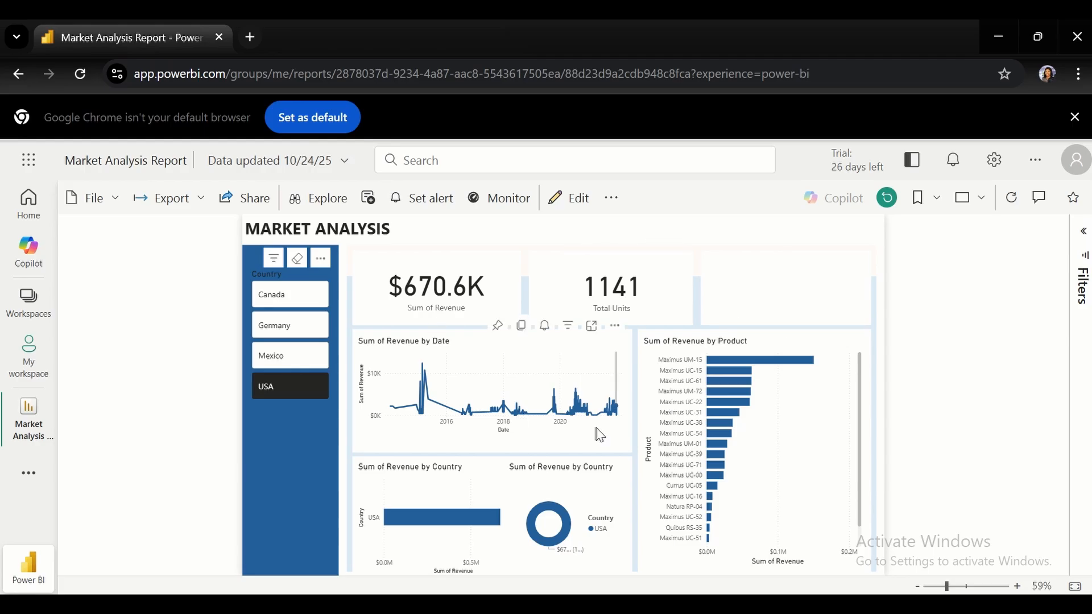
pyautogui.click(305, 395)
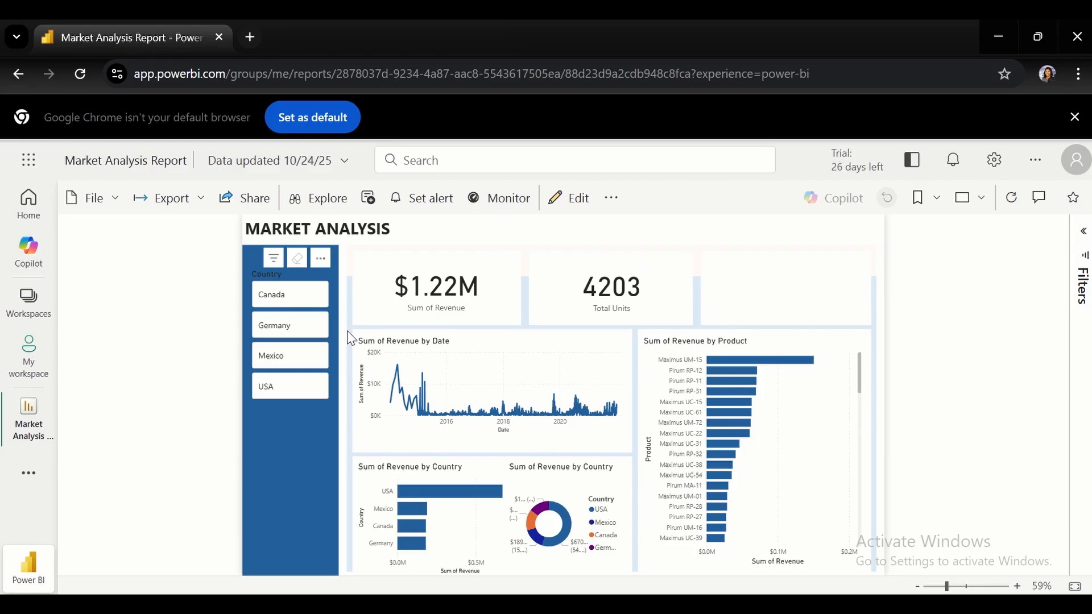
# - View the report's Publish to web (public) embed information and close it without continuing
pyautogui.click(112, 208)
pyautogui.moveTo(180, 332)
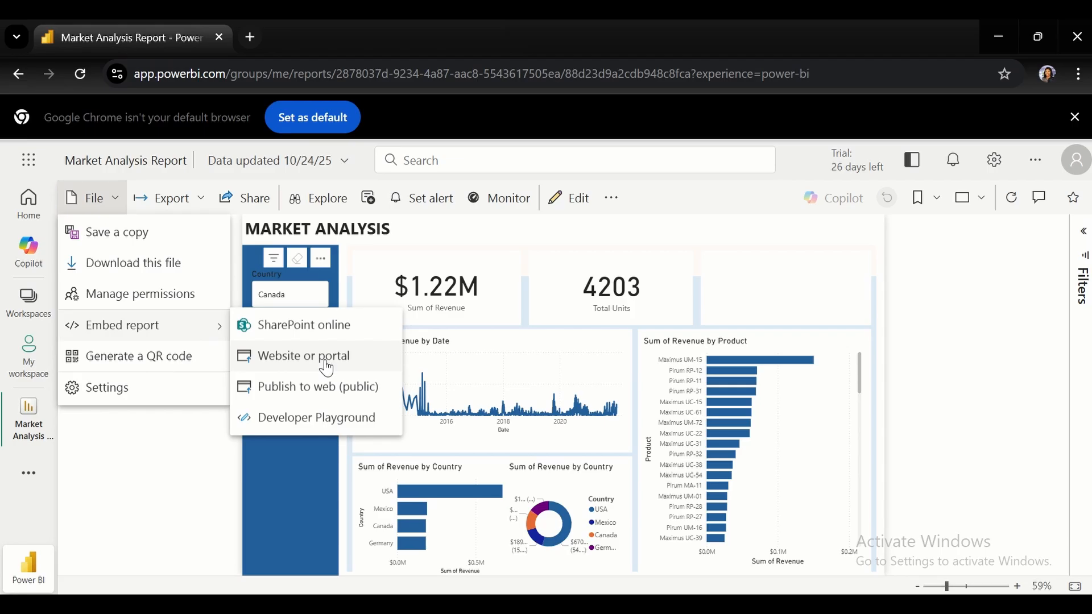
pyautogui.click(311, 387)
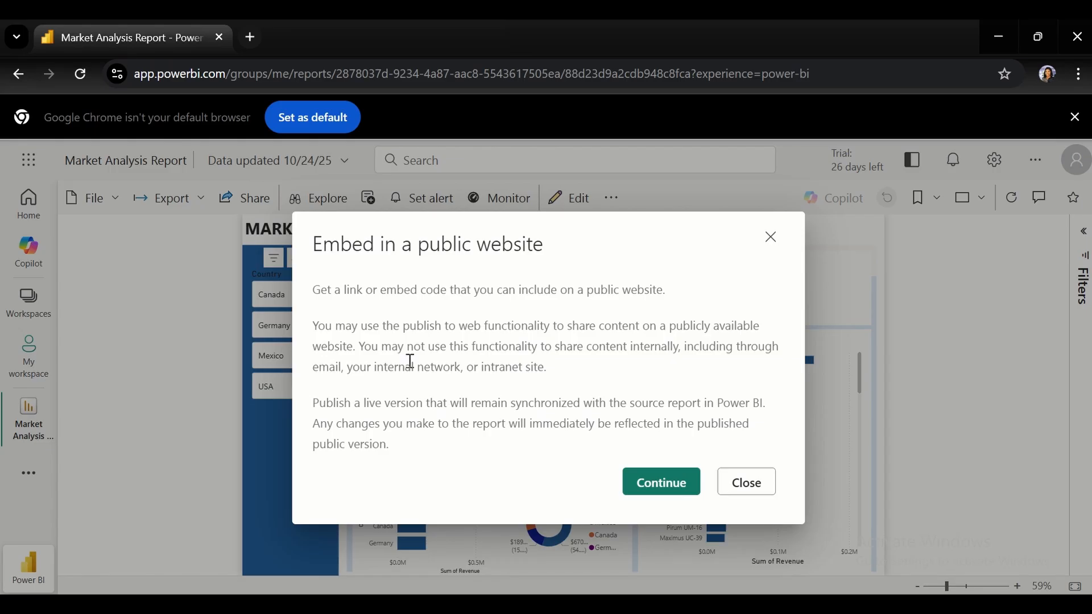
pyautogui.click(746, 483)
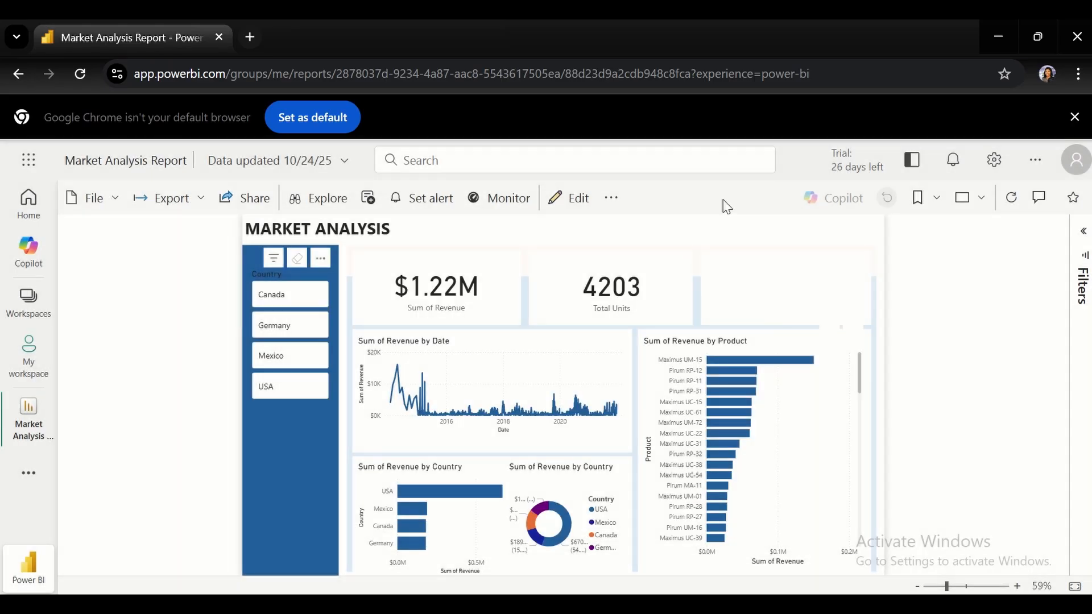